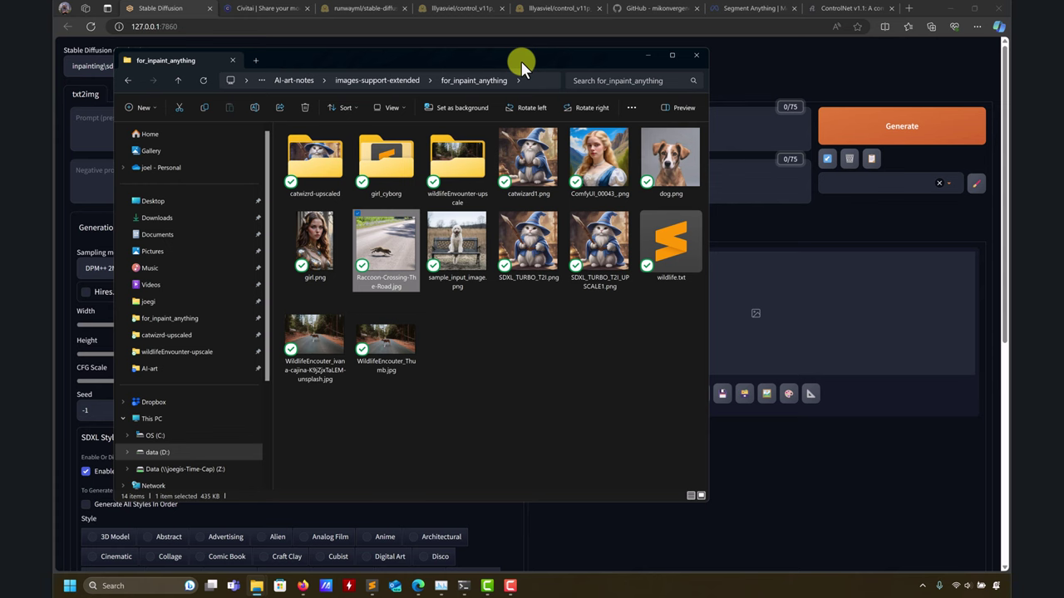
Step: View the sample dog-on-bench image in the photo viewer, then close it
drag(521, 61, 705, 81)
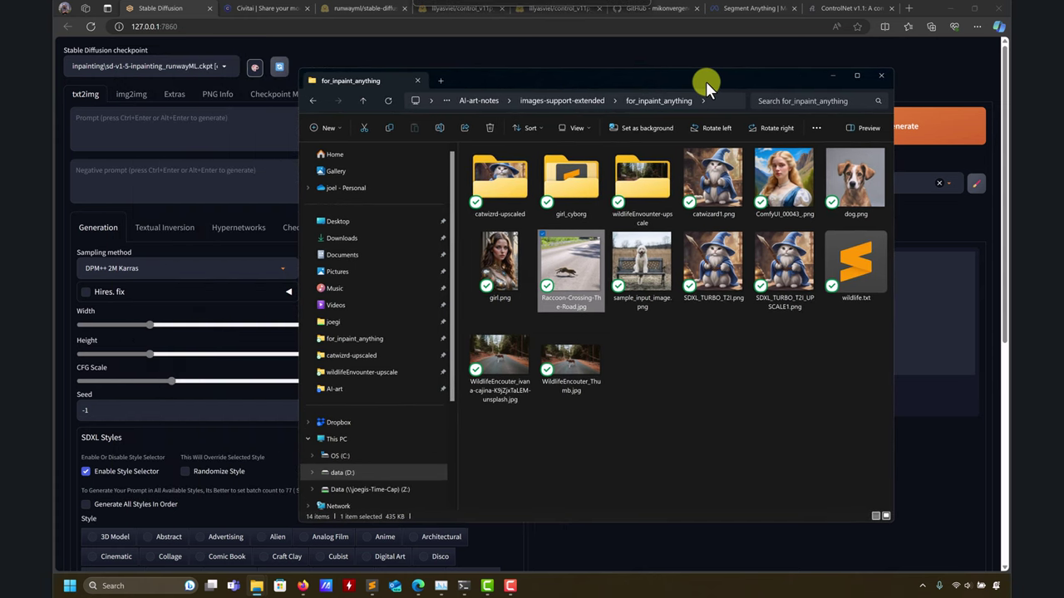
double_click(627, 266)
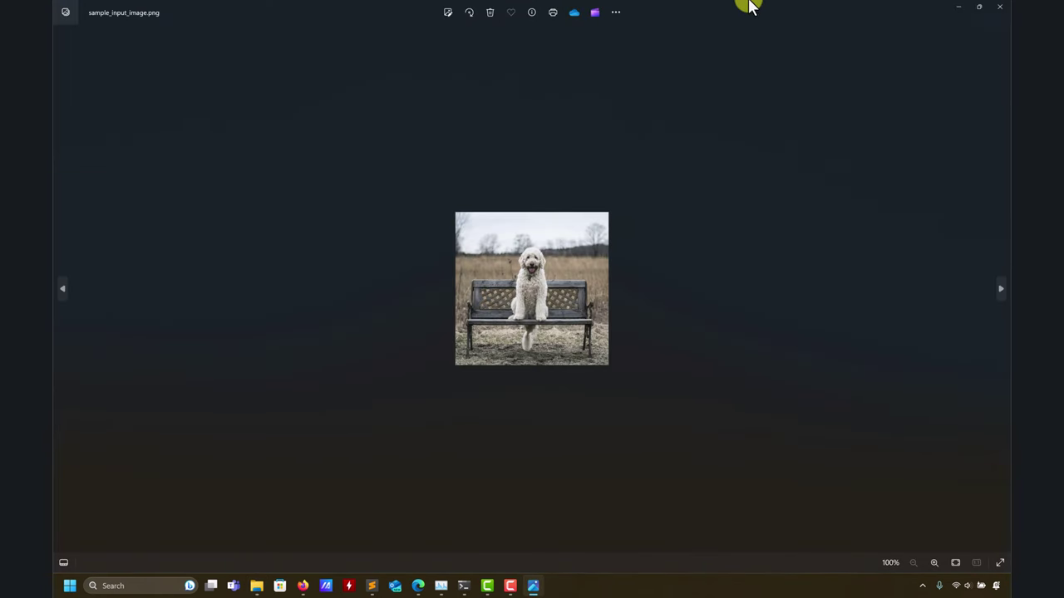
drag(748, 6, 357, 126)
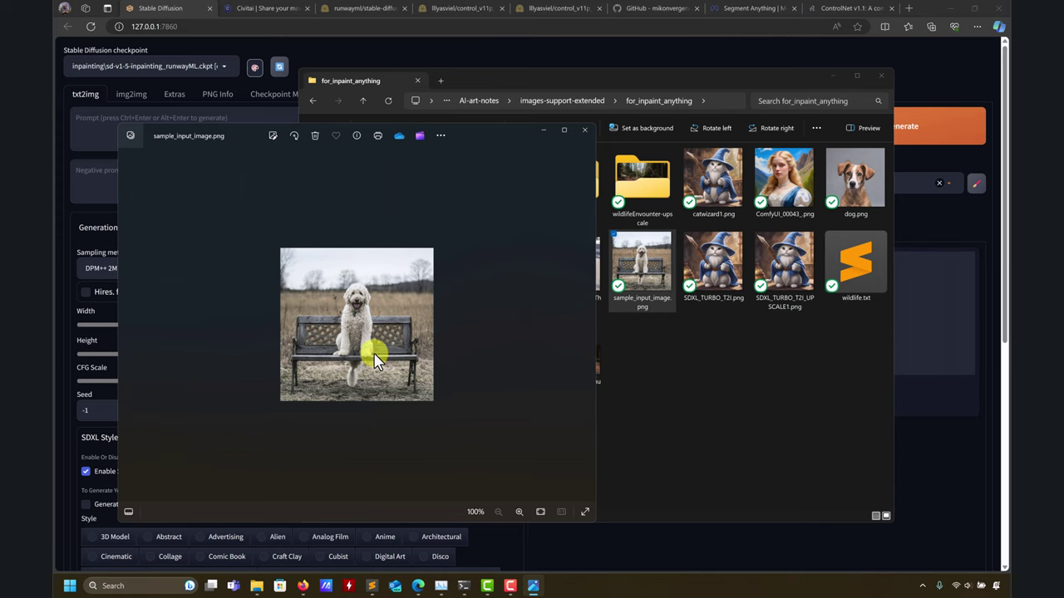
click(563, 130)
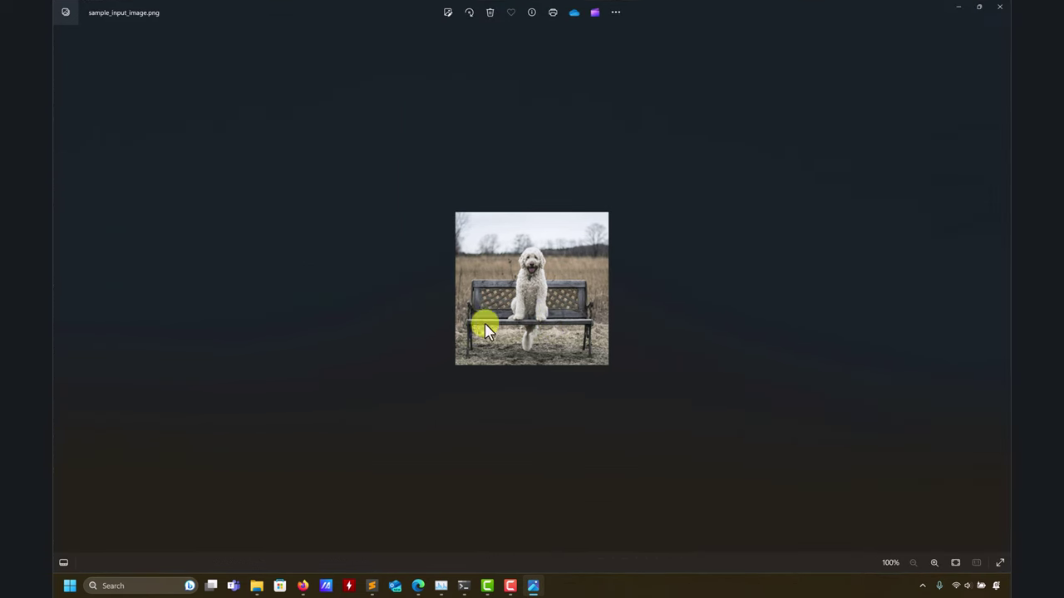
scroll(535, 314, up, 5)
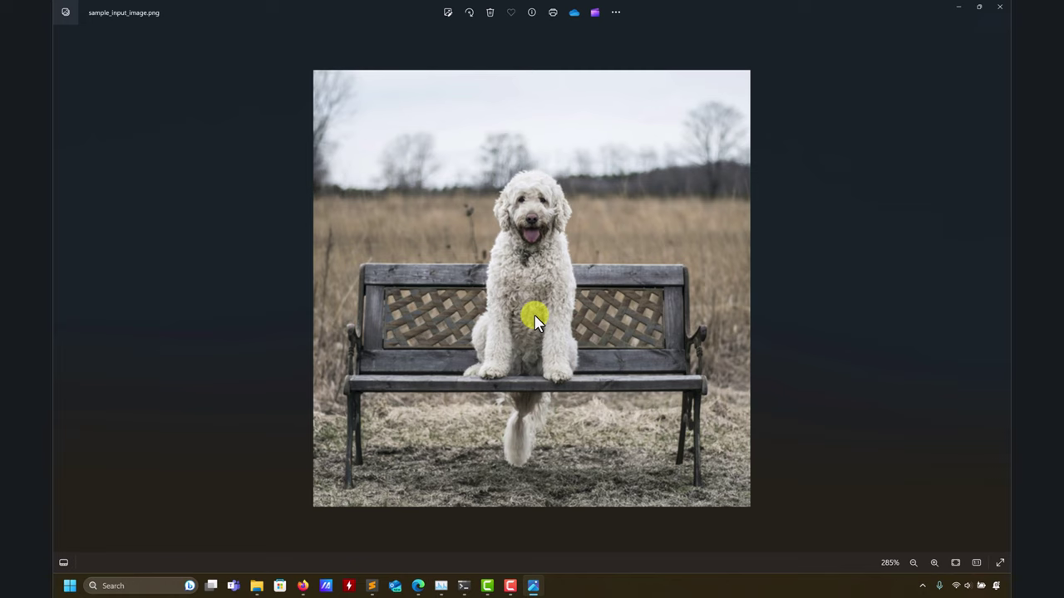
click(999, 7)
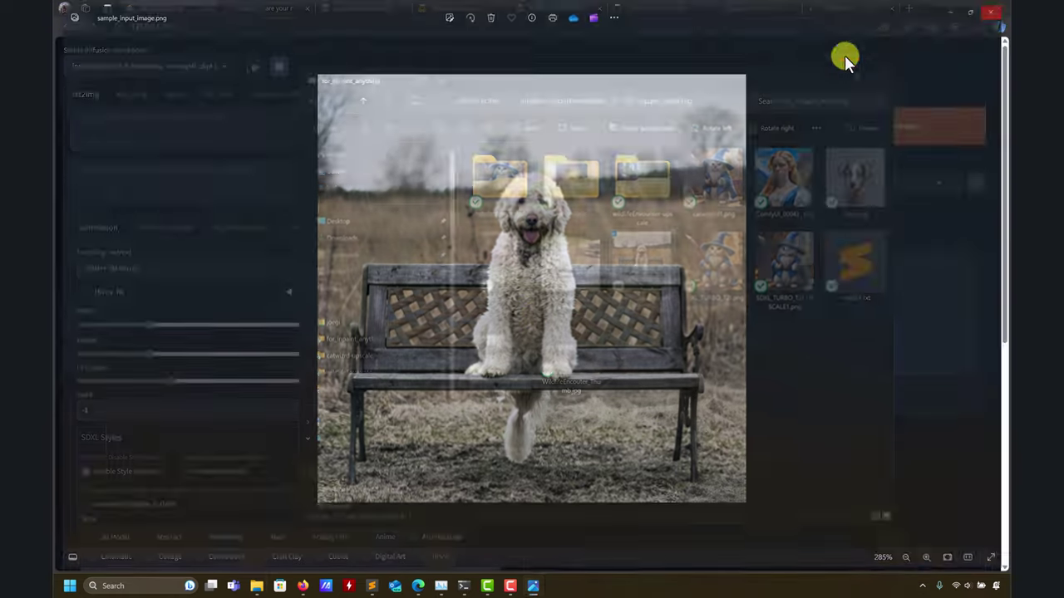
Step: Review the example photo and mask on the stable-diffusion-inpainting model page
click(358, 8)
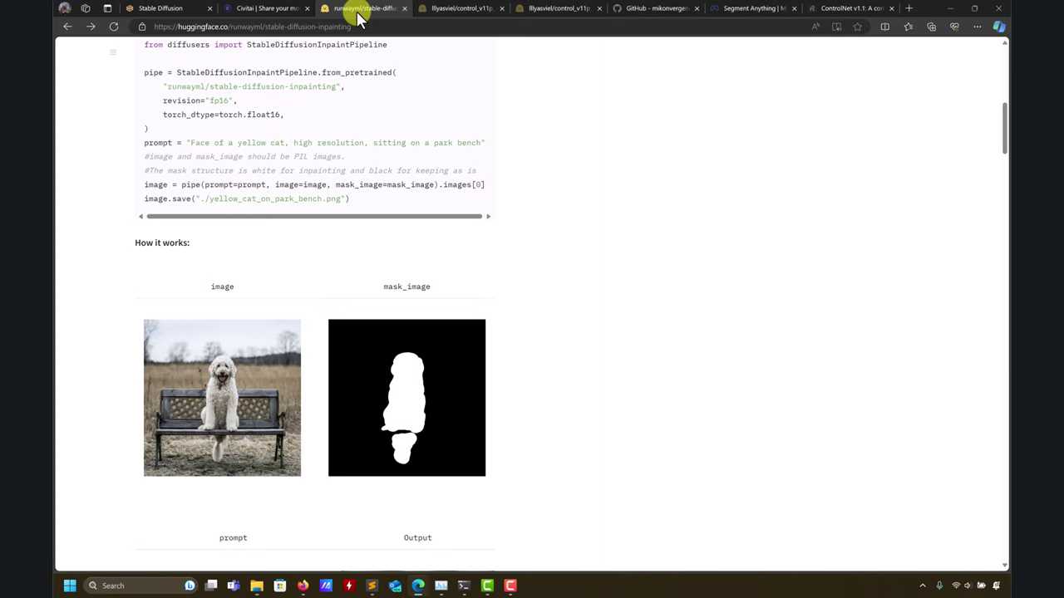
scroll(368, 208, up, 10)
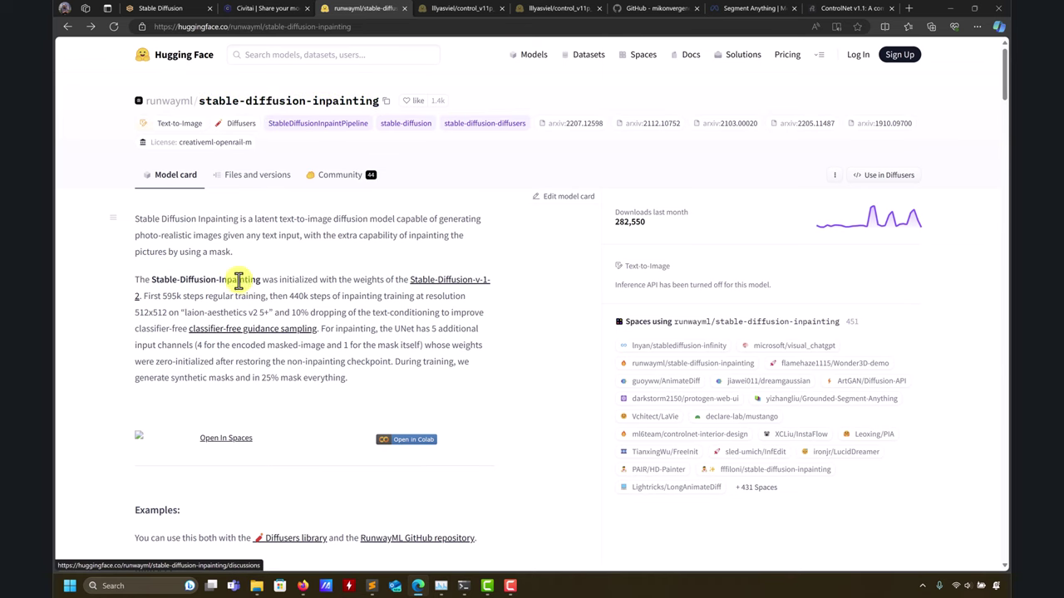
scroll(225, 332, down, 6)
scroll(171, 374, down, 1)
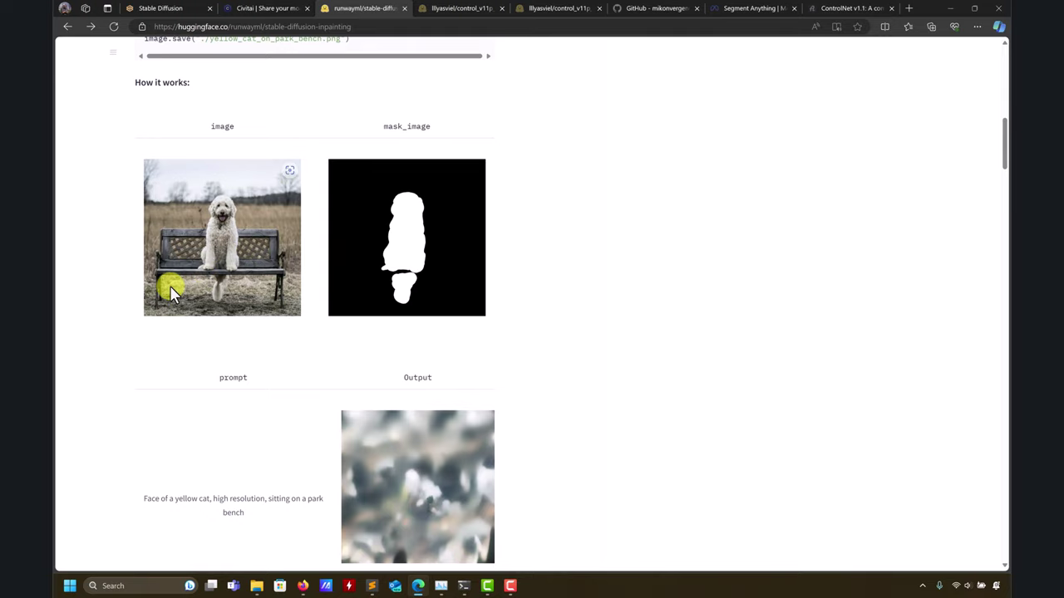
Step: Return to the Stable Diffusion WebUI page in Edge
click(950, 8)
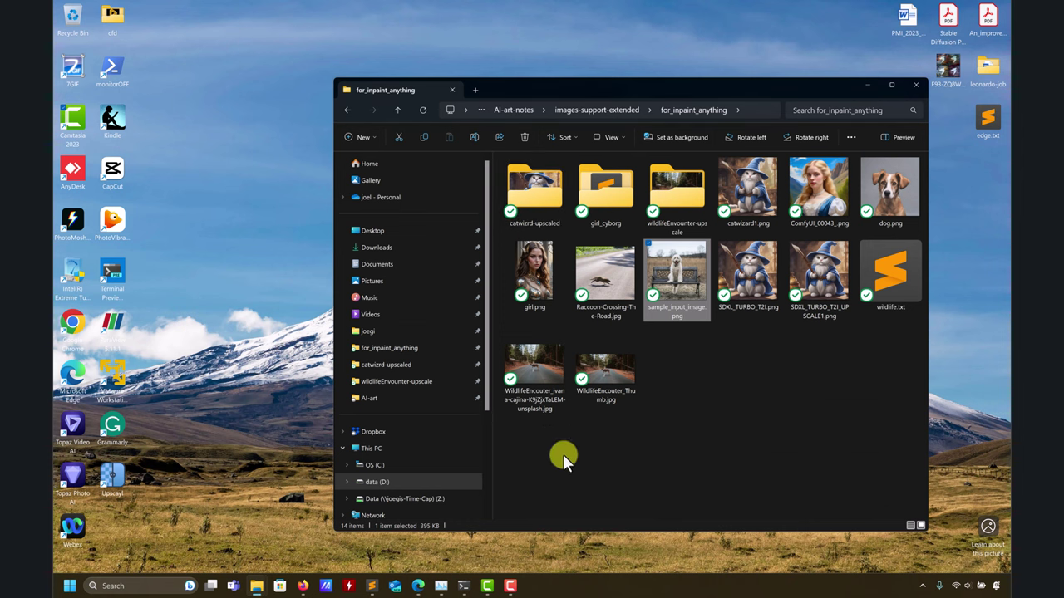
click(302, 586)
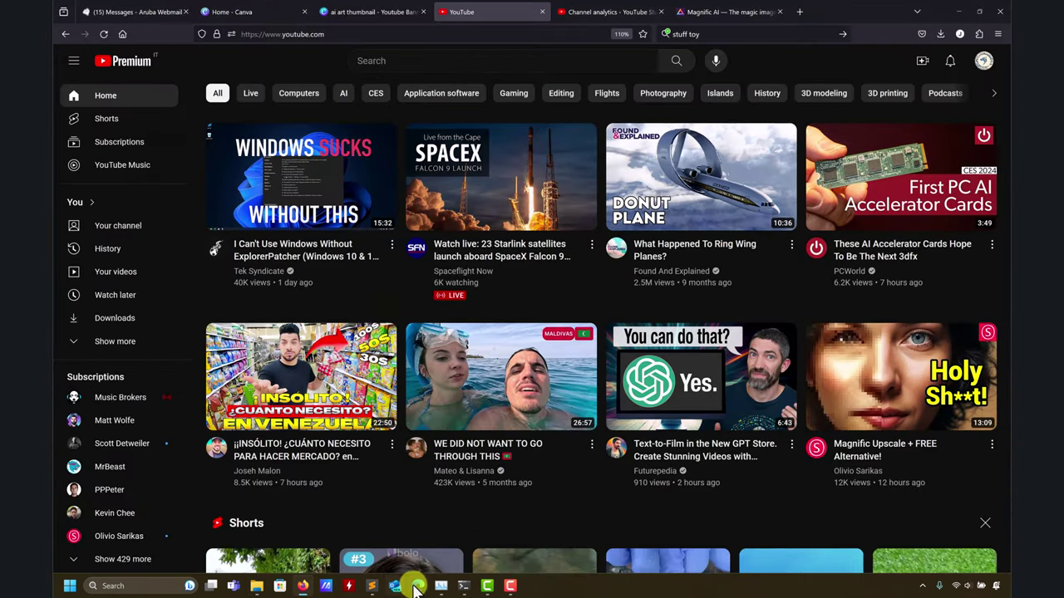
click(418, 586)
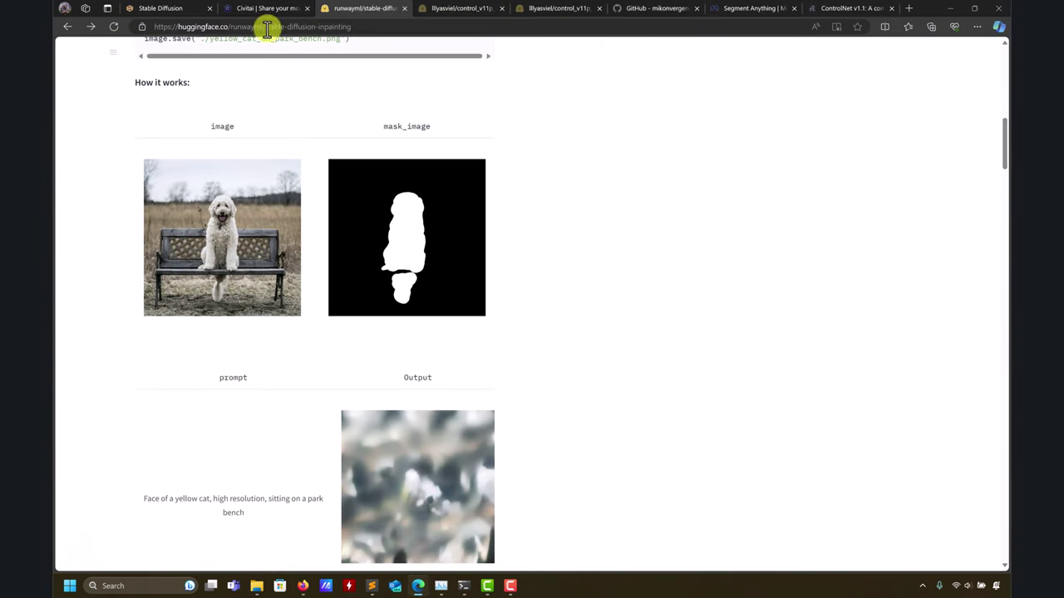
click(154, 7)
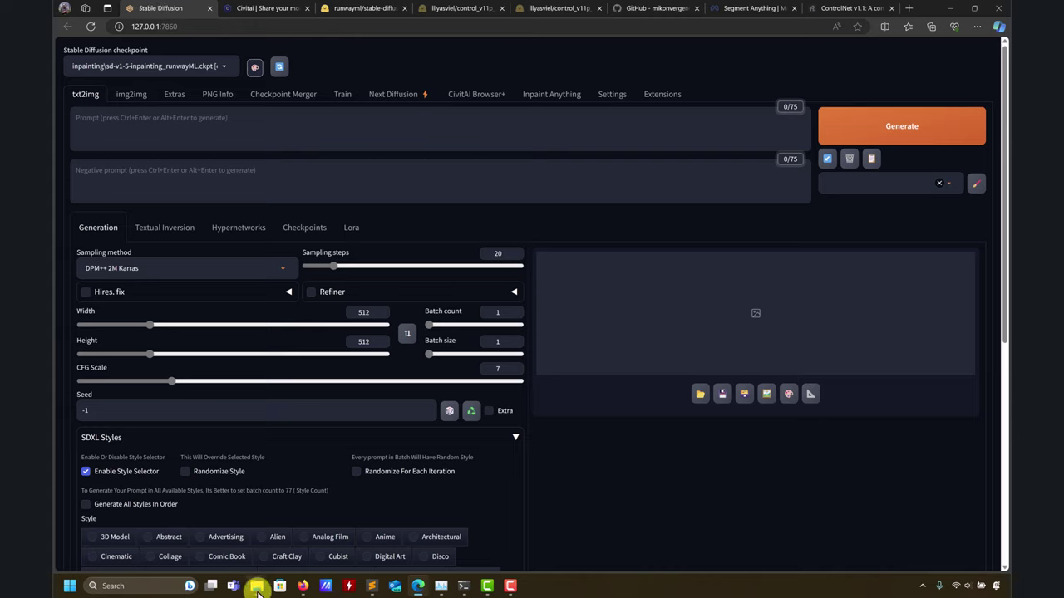
Step: Drop sample_input_image.png from the for_inpaint_anything folder onto the img2img Inpaint canvas
click(133, 94)
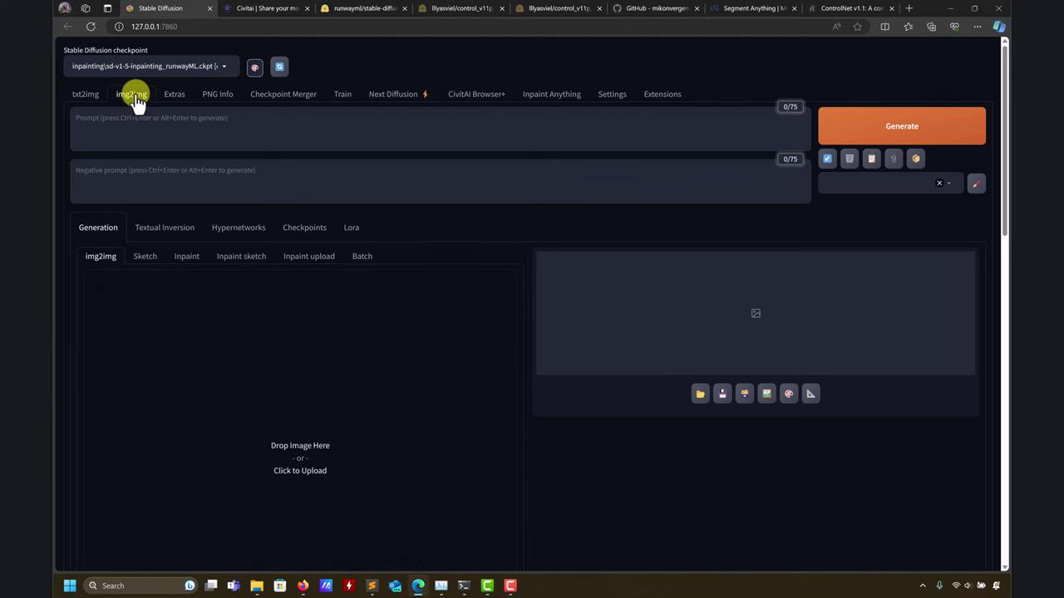
click(187, 258)
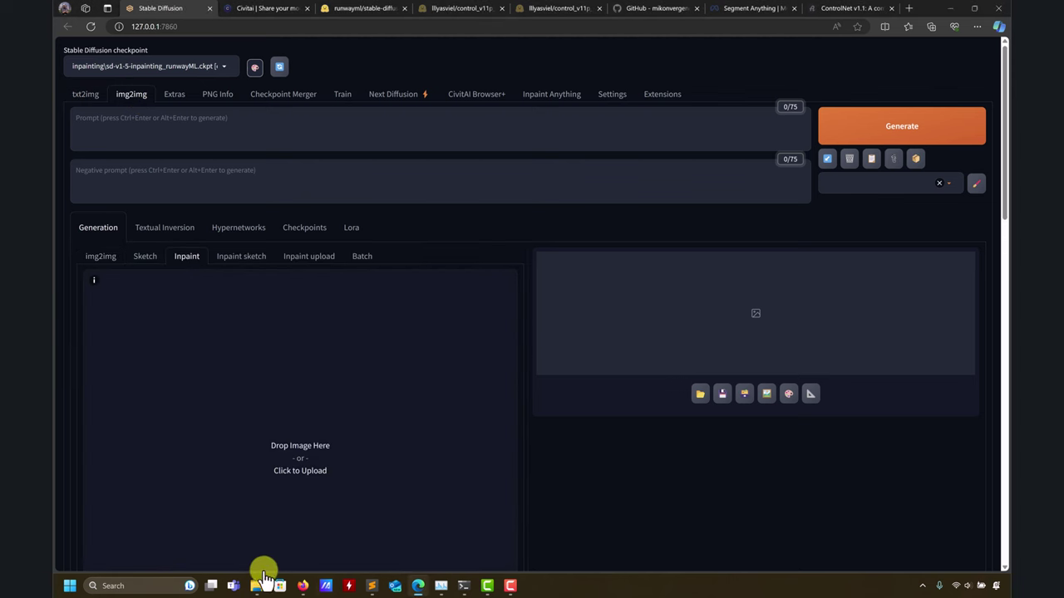
click(264, 577)
click(237, 548)
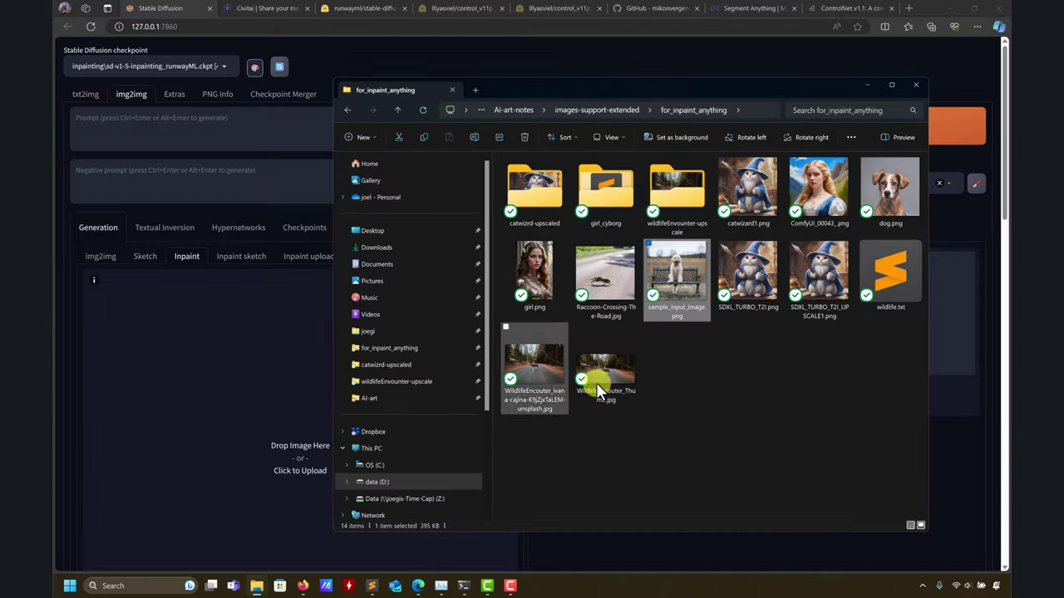
drag(677, 270, 268, 404)
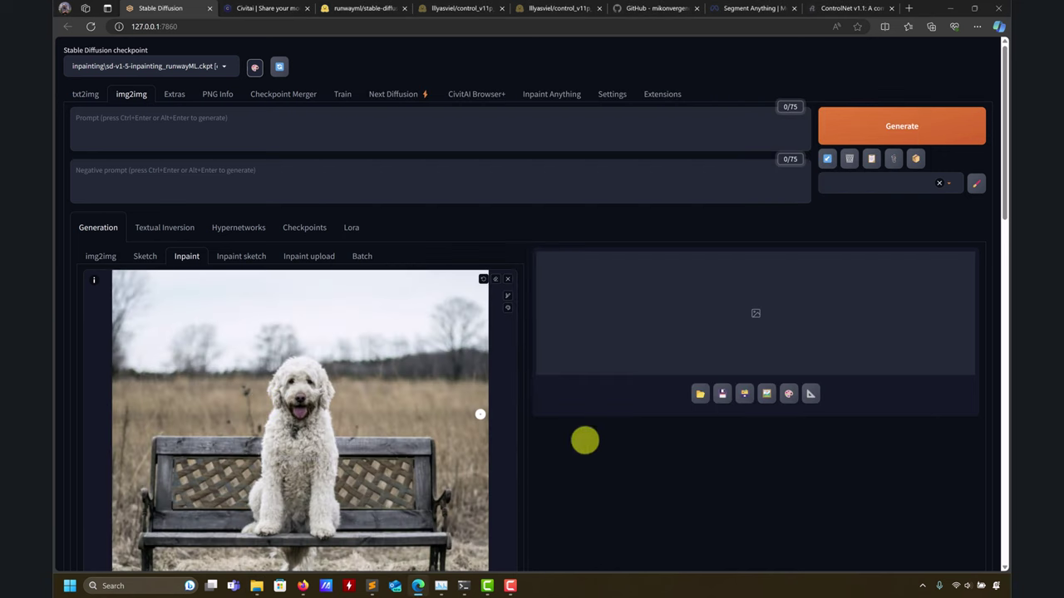
scroll(636, 449, down, 2)
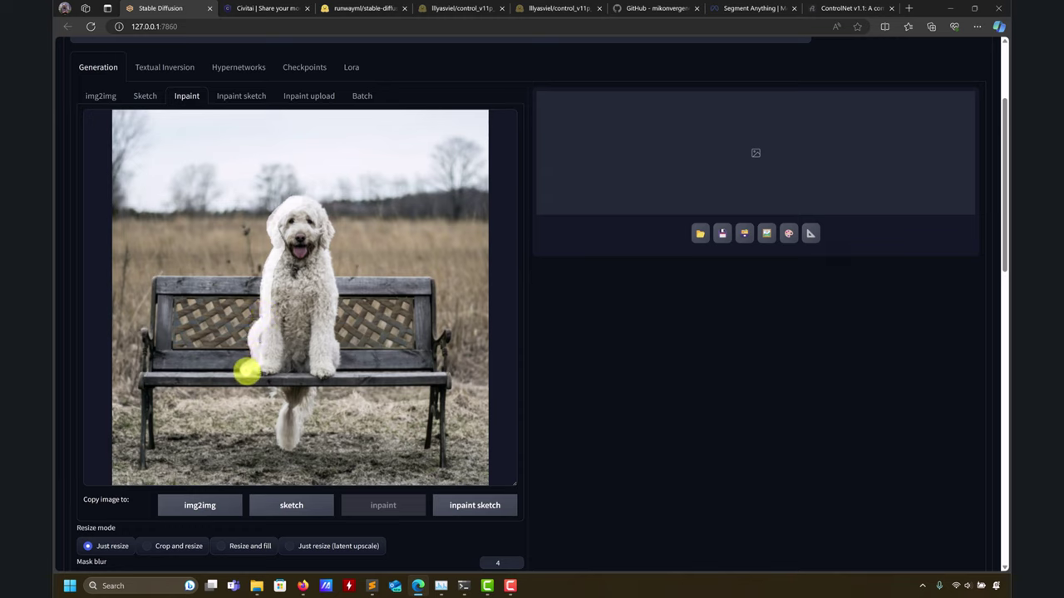
Step: Paint the mask over the dog's legs, right side and face, enlarging the brush size
mouse_move(247, 371)
mouse_down()
mouse_move(324, 373)
mouse_move(337, 362)
mouse_up()
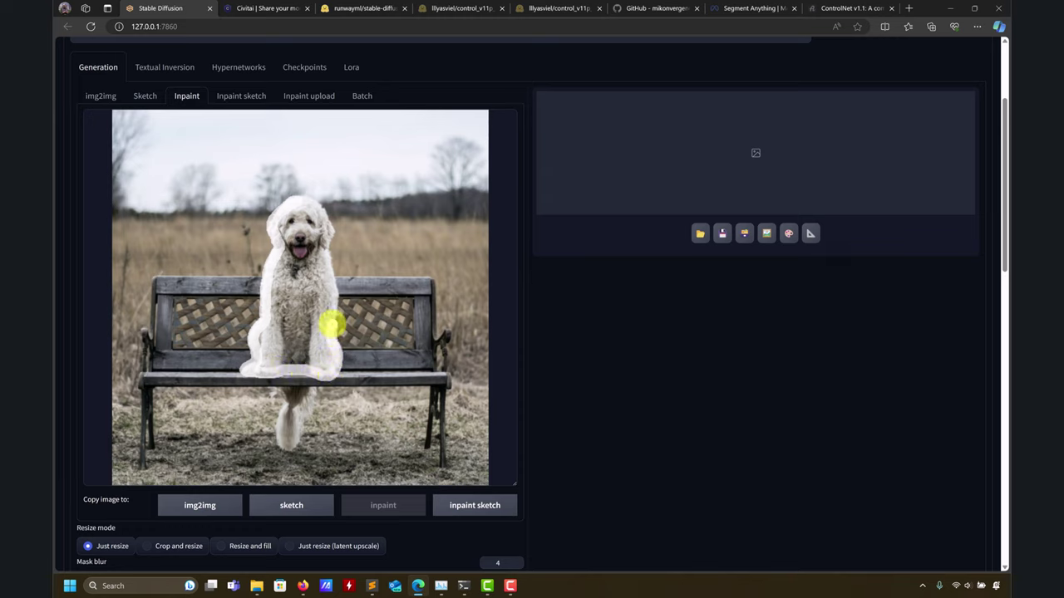
mouse_move(331, 324)
mouse_down()
mouse_move(325, 249)
mouse_move(335, 230)
mouse_move(323, 220)
mouse_up()
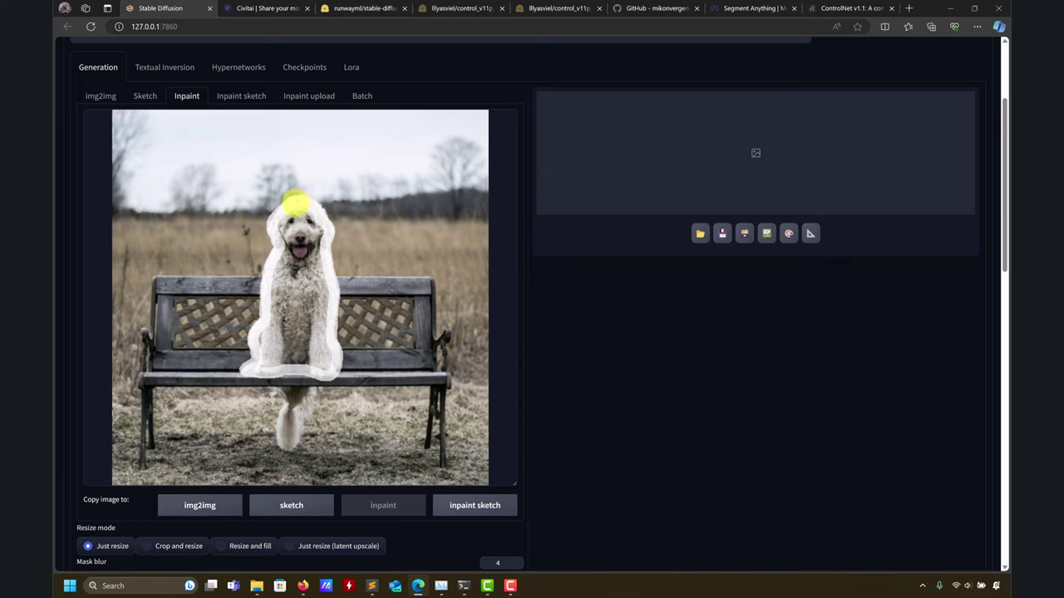
click(507, 135)
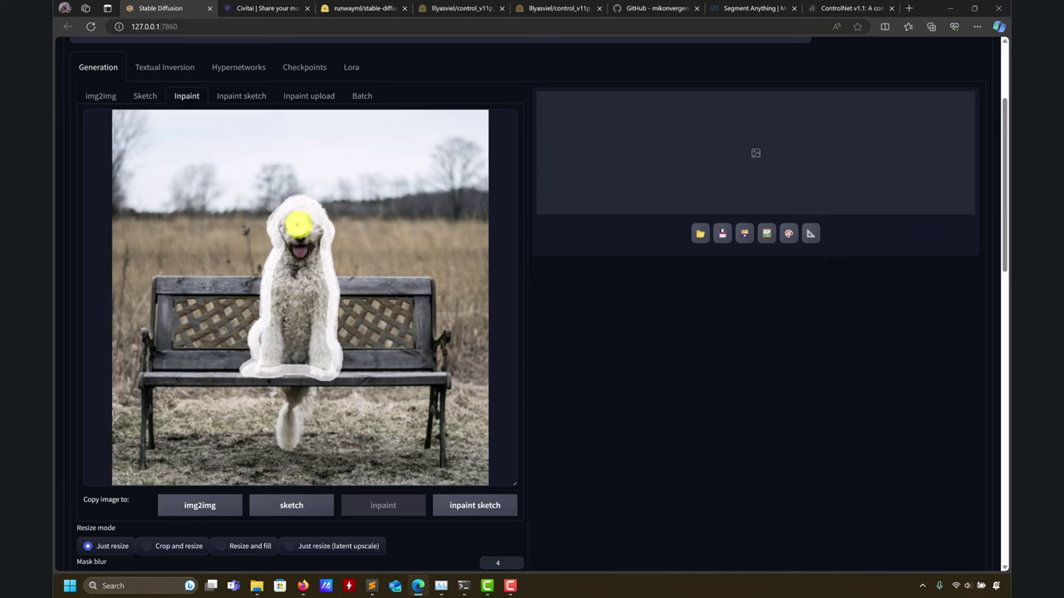
mouse_move(286, 228)
mouse_down()
mouse_move(328, 361)
mouse_move(267, 363)
mouse_move(264, 345)
mouse_move(269, 329)
mouse_move(270, 344)
mouse_move(301, 348)
mouse_move(312, 335)
mouse_move(302, 247)
mouse_move(279, 280)
mouse_move(286, 337)
mouse_move(288, 273)
mouse_move(296, 322)
mouse_up()
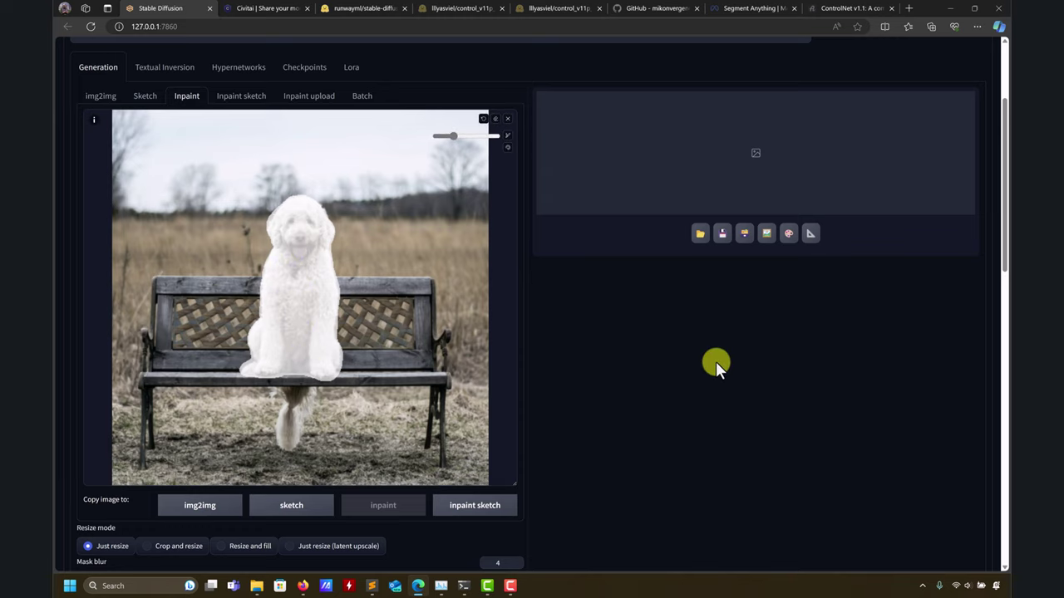
scroll(585, 360, down, 4)
Step: Run Interrogate CLIP to generate a prompt describing the dog on the bench
scroll(588, 363, up, 6)
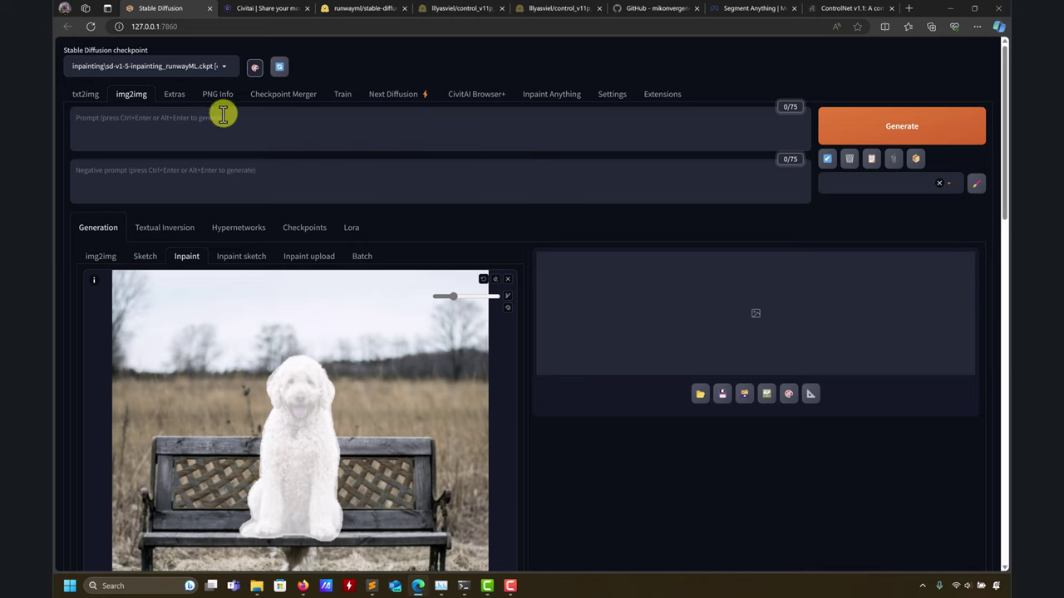
click(894, 160)
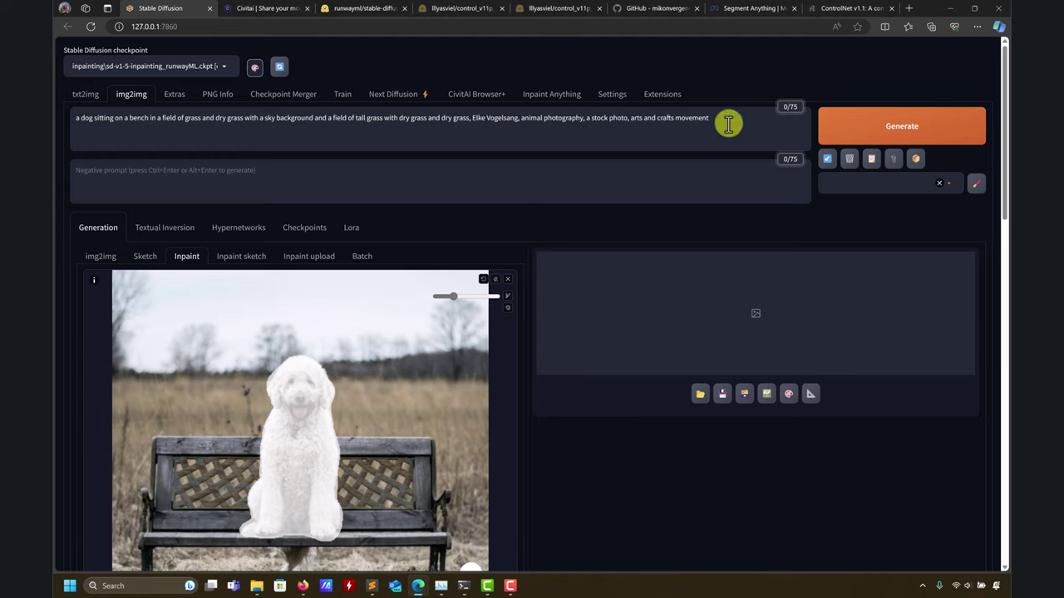
Step: Delete the generated prompt text after the word 'bench'
drag(729, 119, 72, 119)
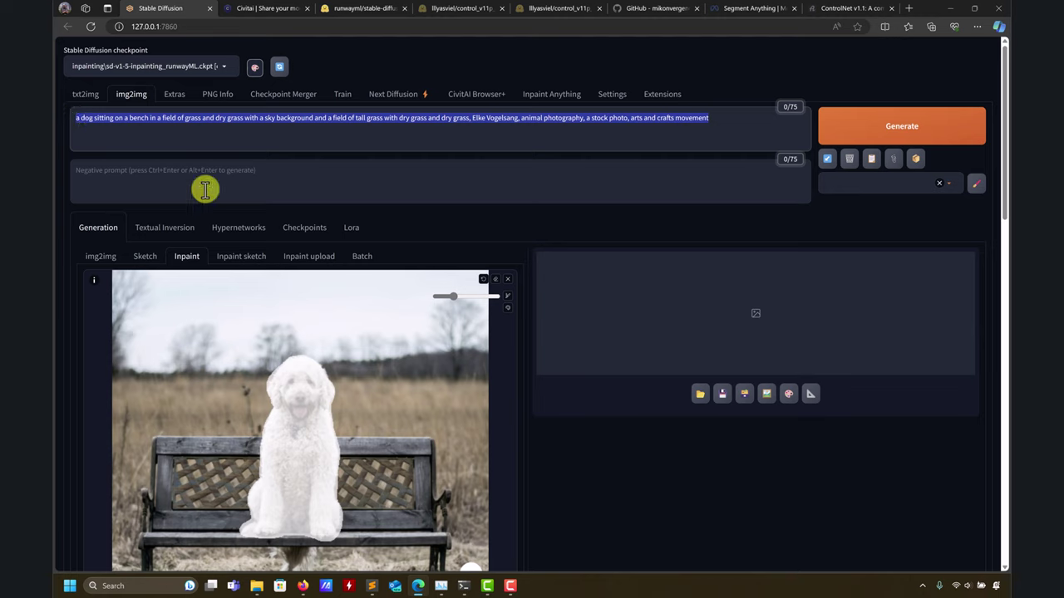
click(642, 124)
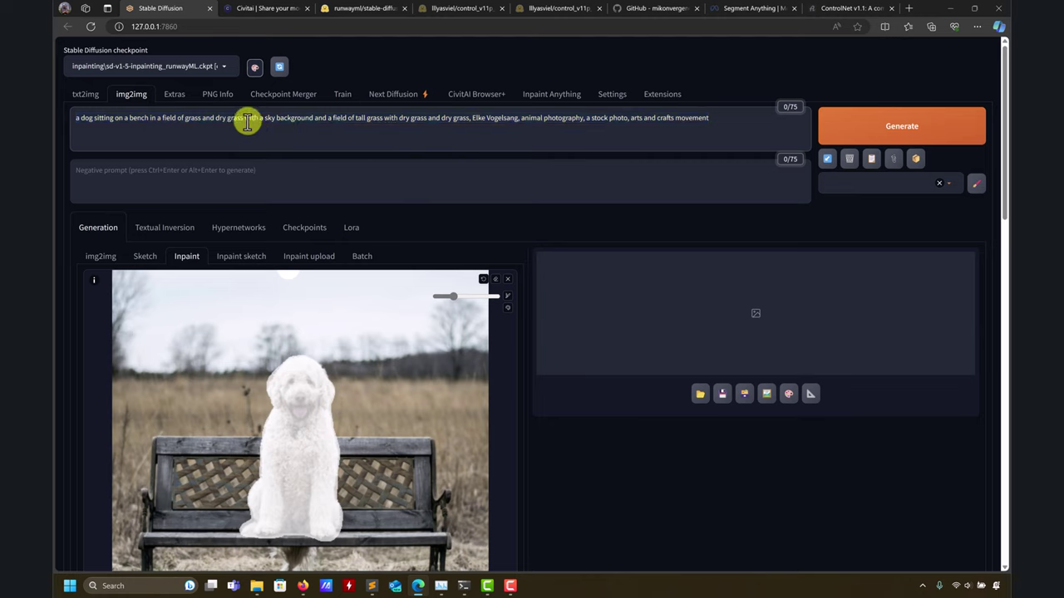
drag(153, 119, 798, 130)
key(BackSpace)
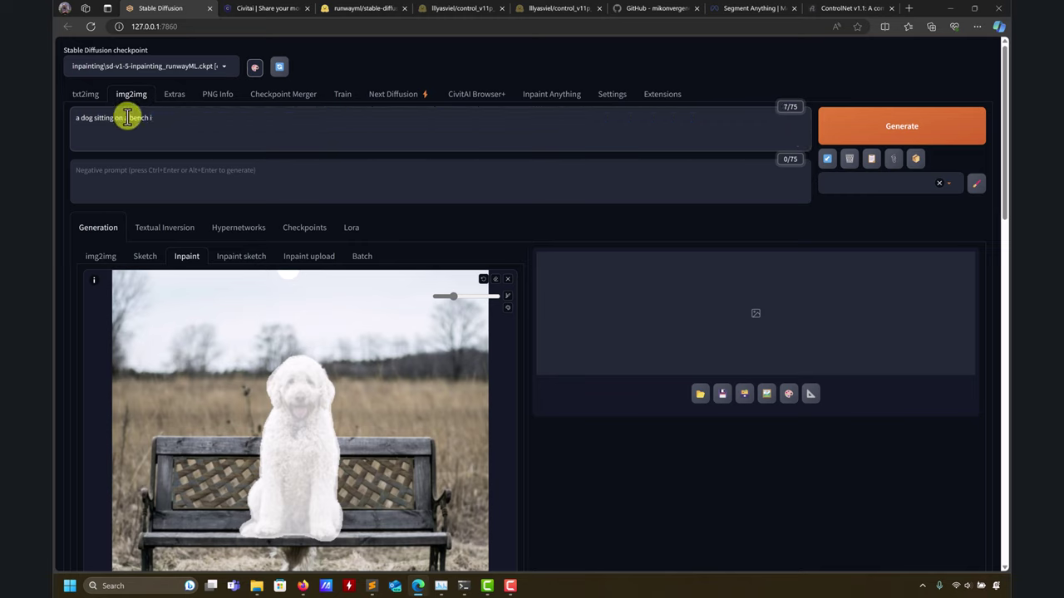
Step: Replace 'a dog sitting on a' with 'an empty' and remove the stray letter
drag(127, 117, 52, 122)
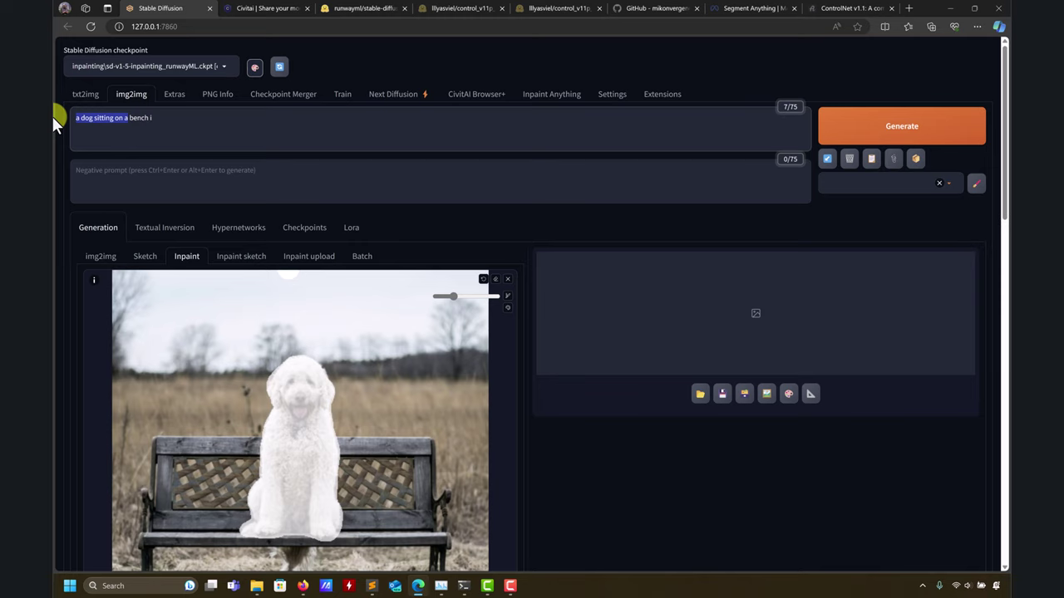
text(an empty)
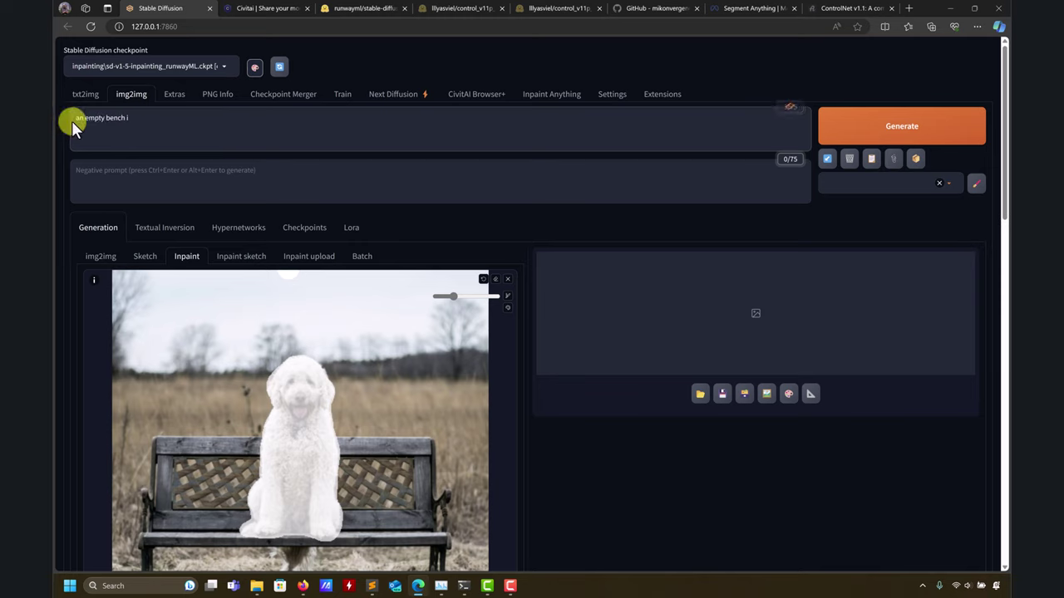
click(133, 112)
key(BackSpace)
key(BackSpace)
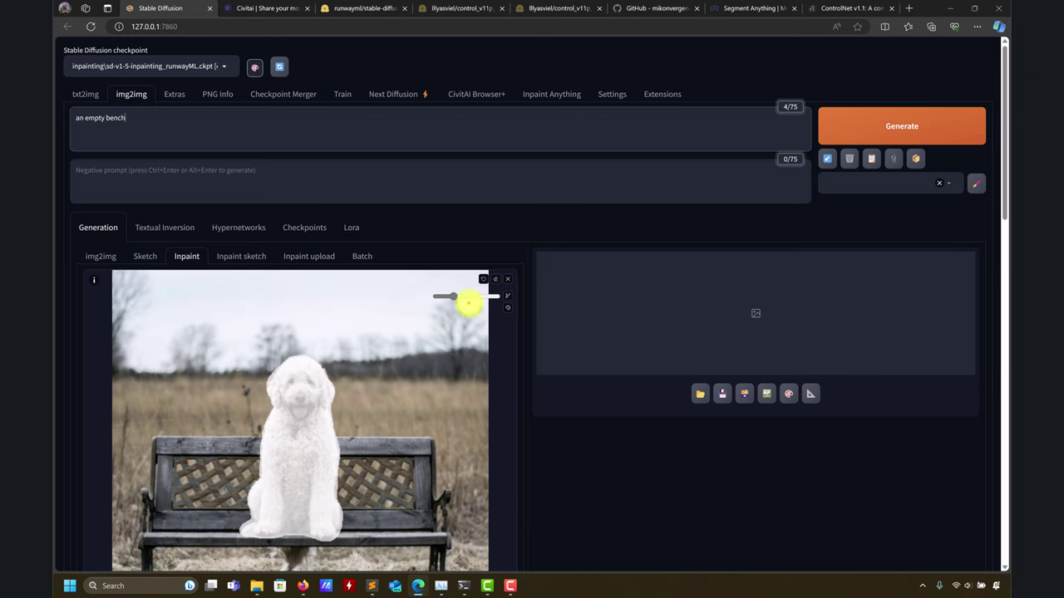
scroll(468, 304, down, 2)
scroll(454, 264, down, 5)
scroll(538, 232, up, 4)
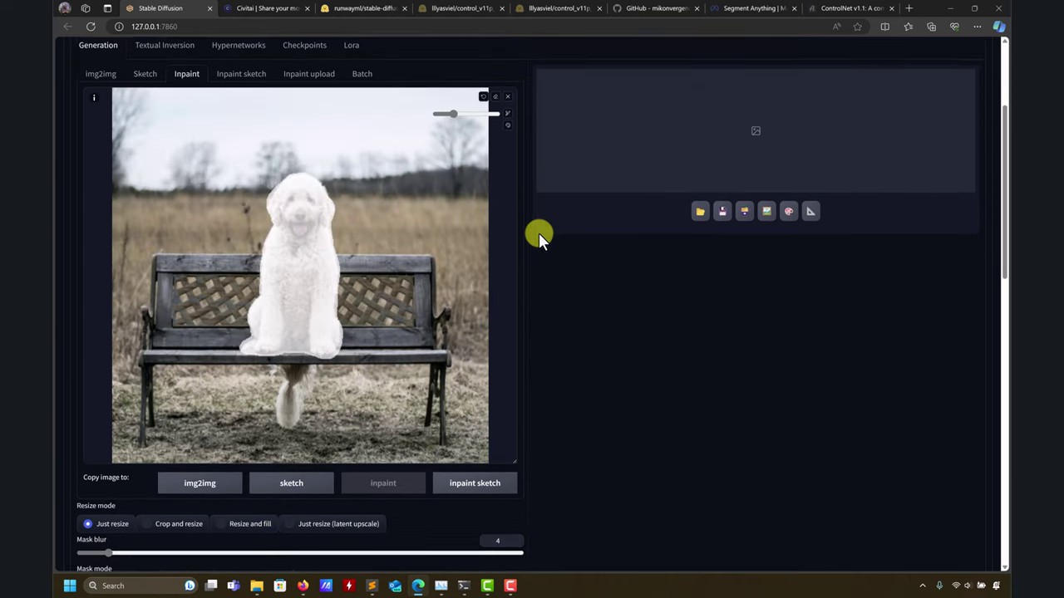
scroll(538, 232, up, 3)
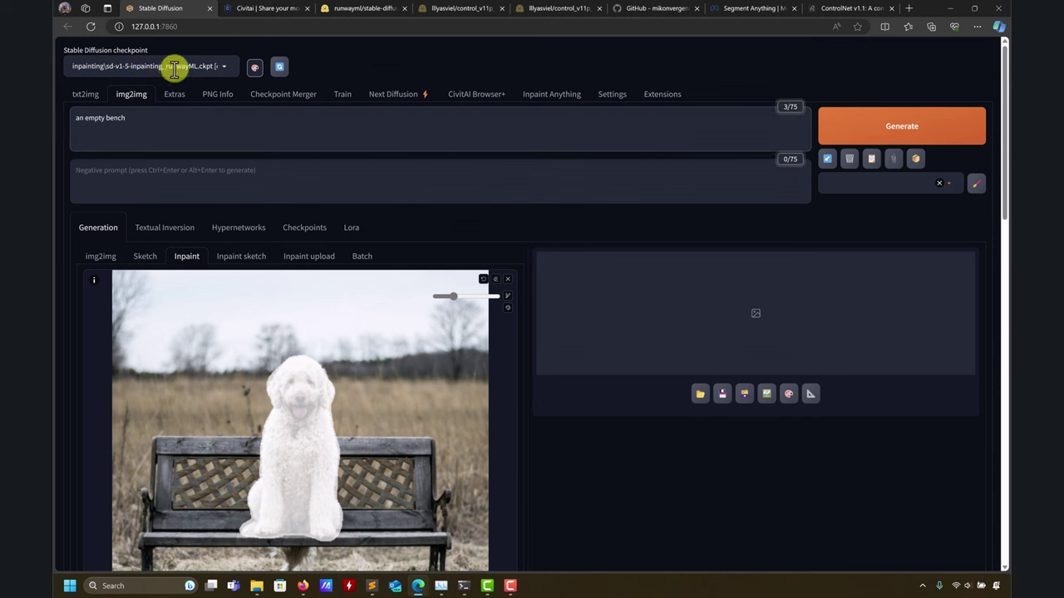
click(223, 67)
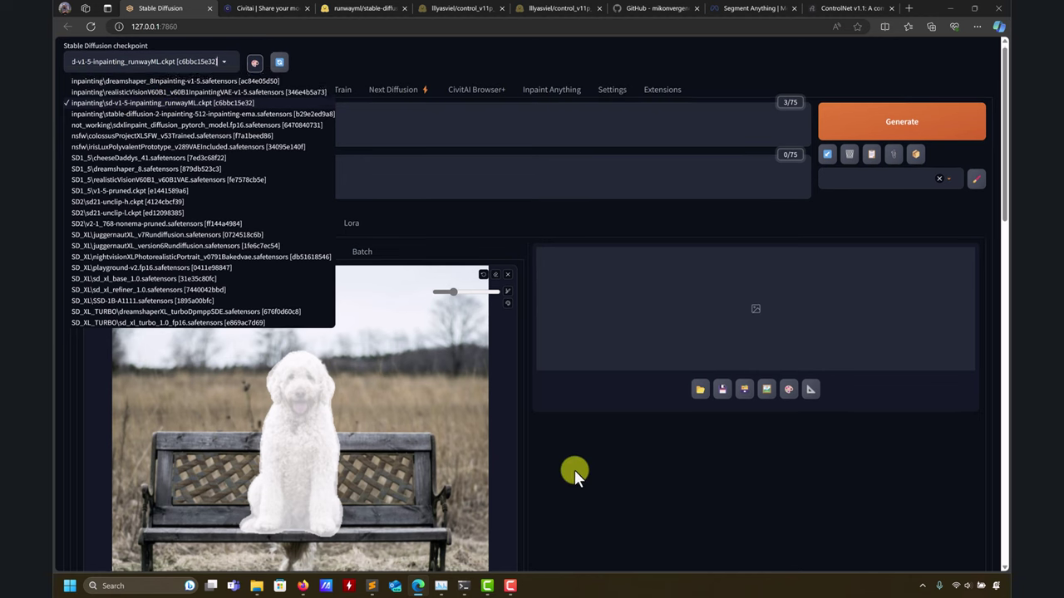
scroll(572, 469, down, 3)
scroll(574, 432, down, 2)
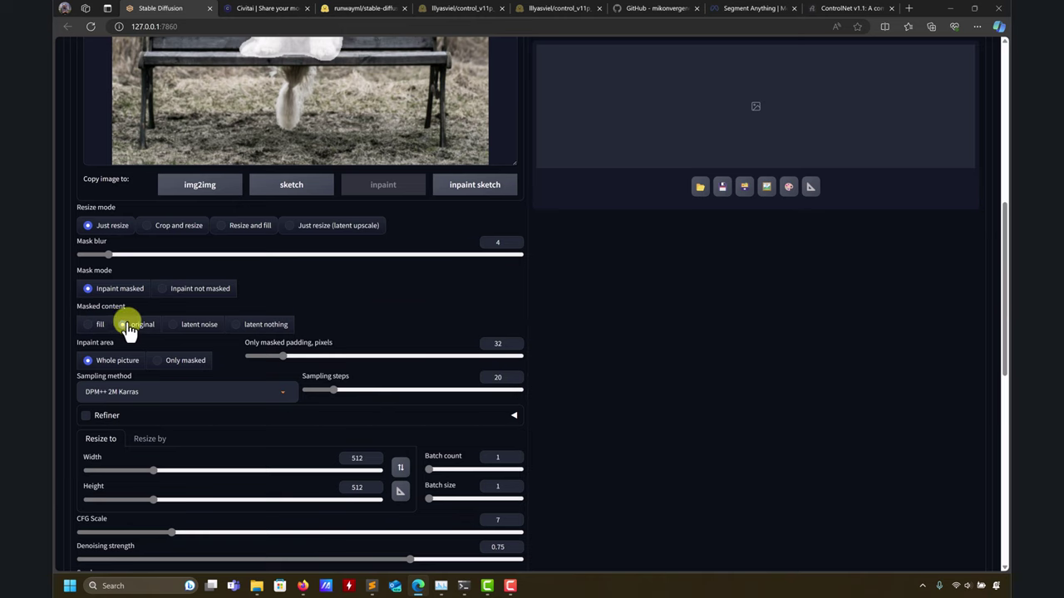
scroll(135, 332, up, 4)
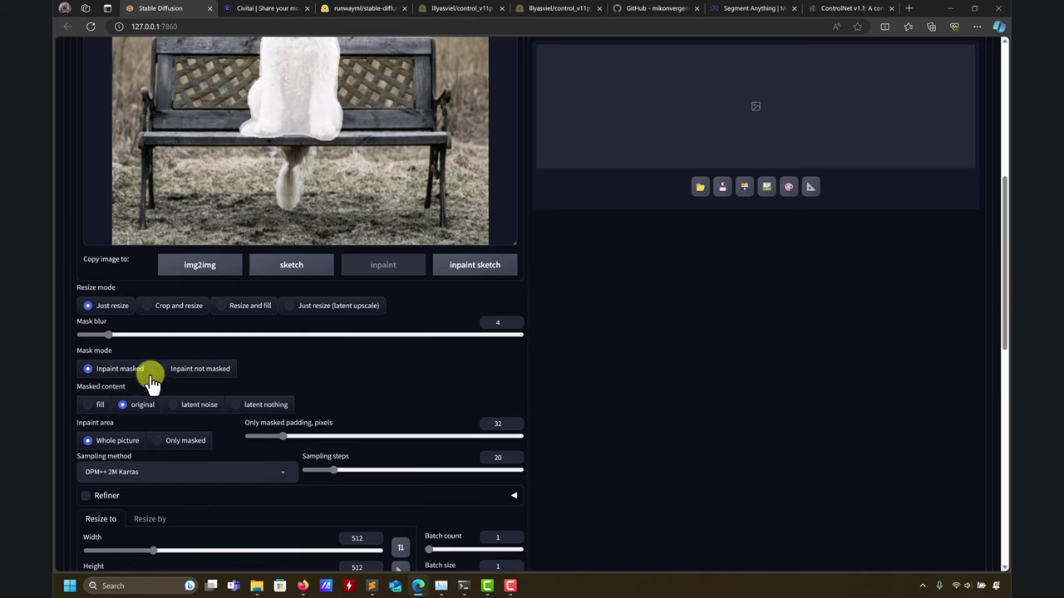
scroll(297, 285, down, 3)
scroll(303, 362, down, 2)
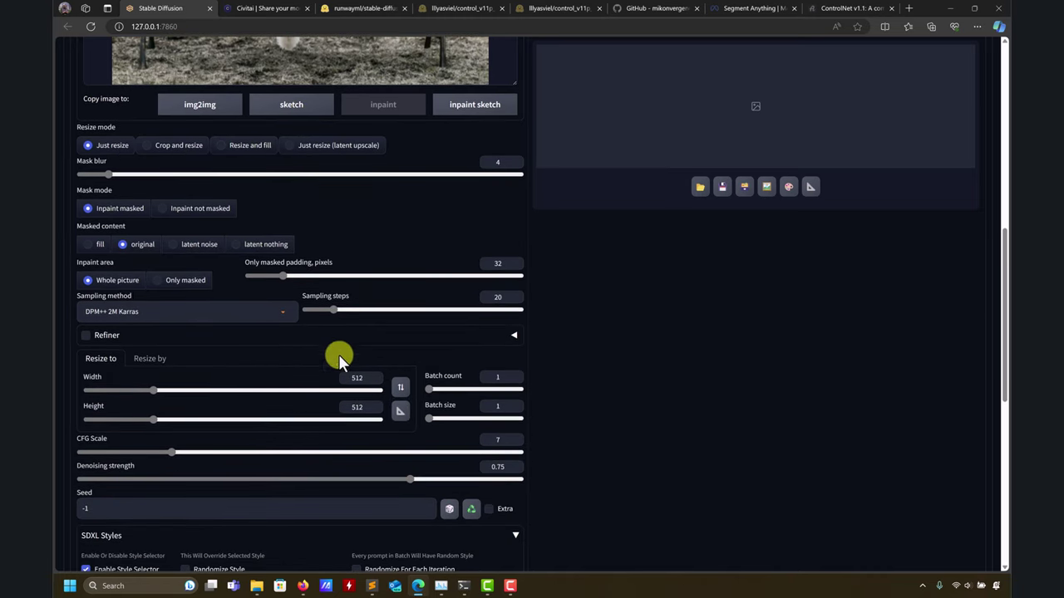
scroll(308, 202, up, 6)
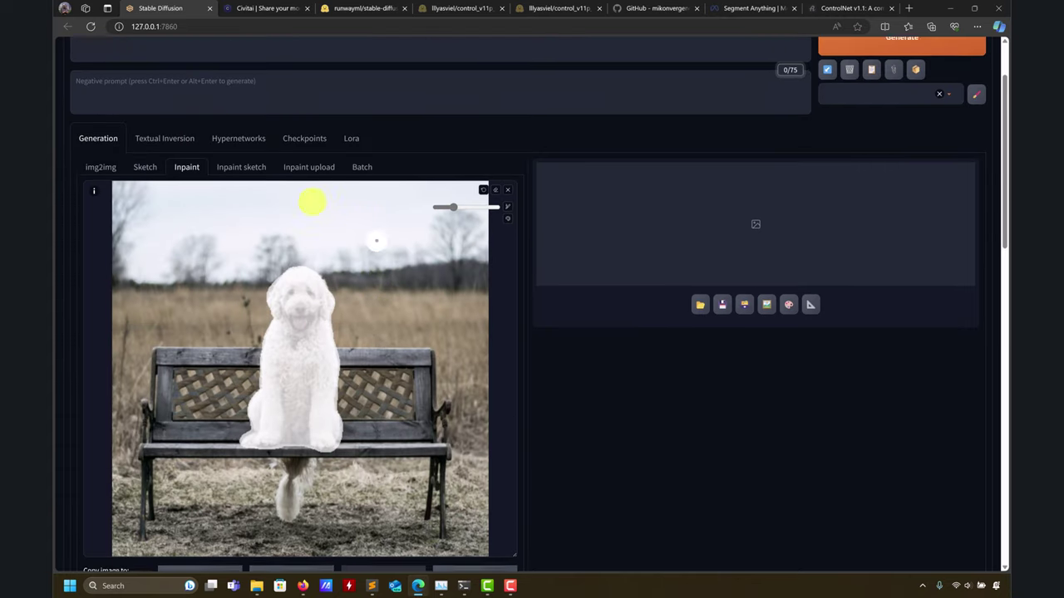
scroll(308, 352, down, 7)
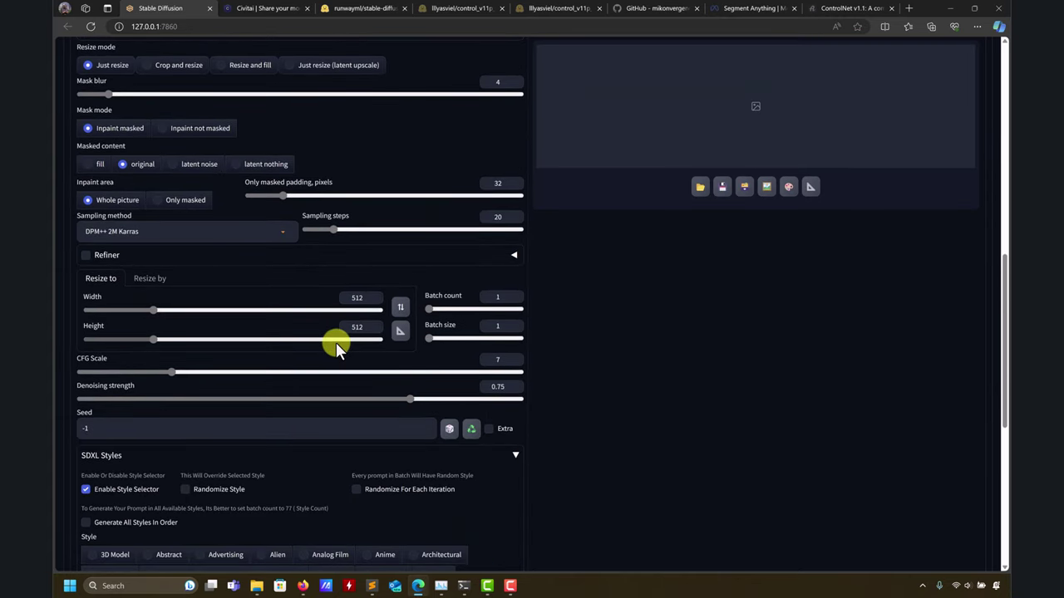
scroll(333, 344, down, 2)
scroll(534, 357, down, 3)
scroll(564, 356, up, 10)
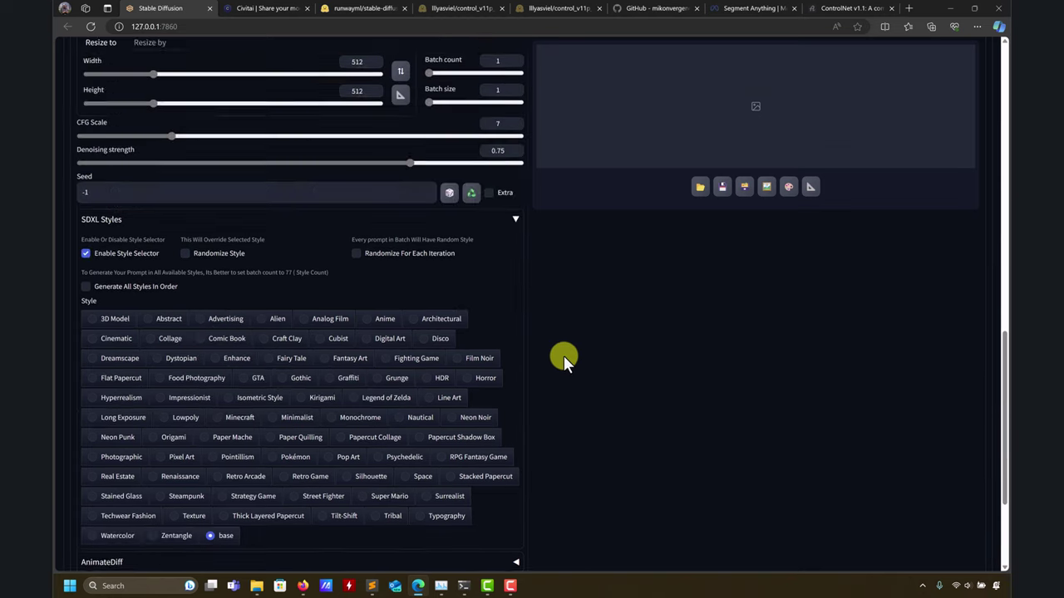
scroll(563, 356, down, 3)
scroll(573, 365, up, 1)
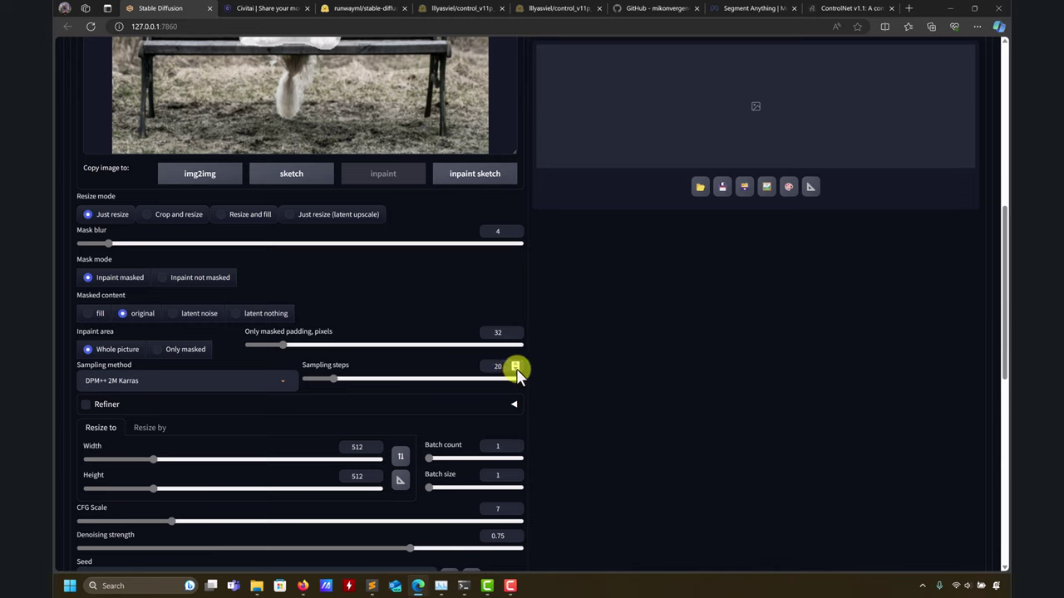
Step: Lower the sampling steps and keep DPM++ 2M Karras as the sampling method
click(515, 366)
click(514, 369)
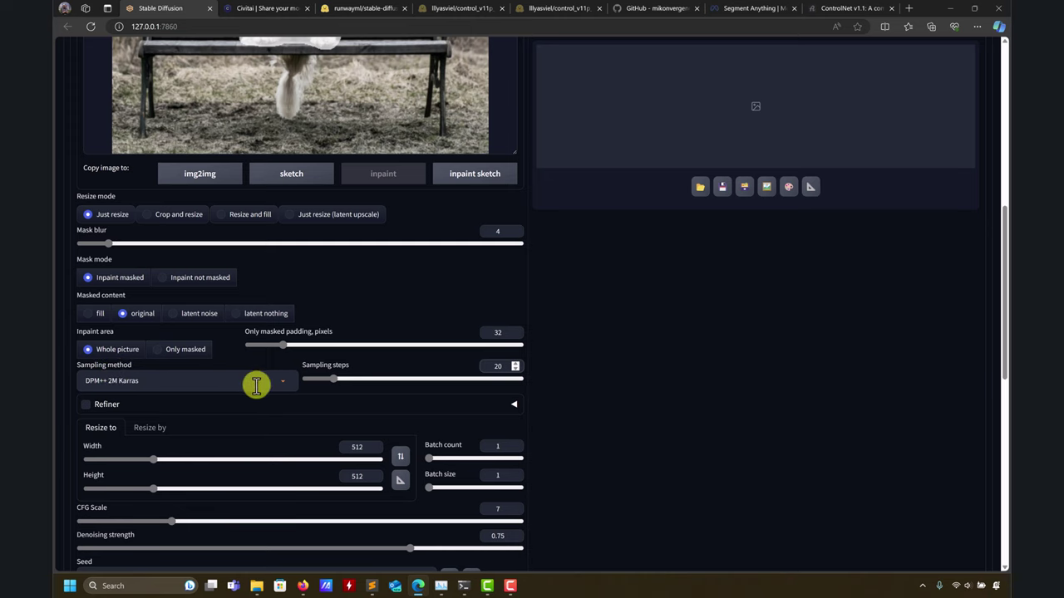
click(286, 381)
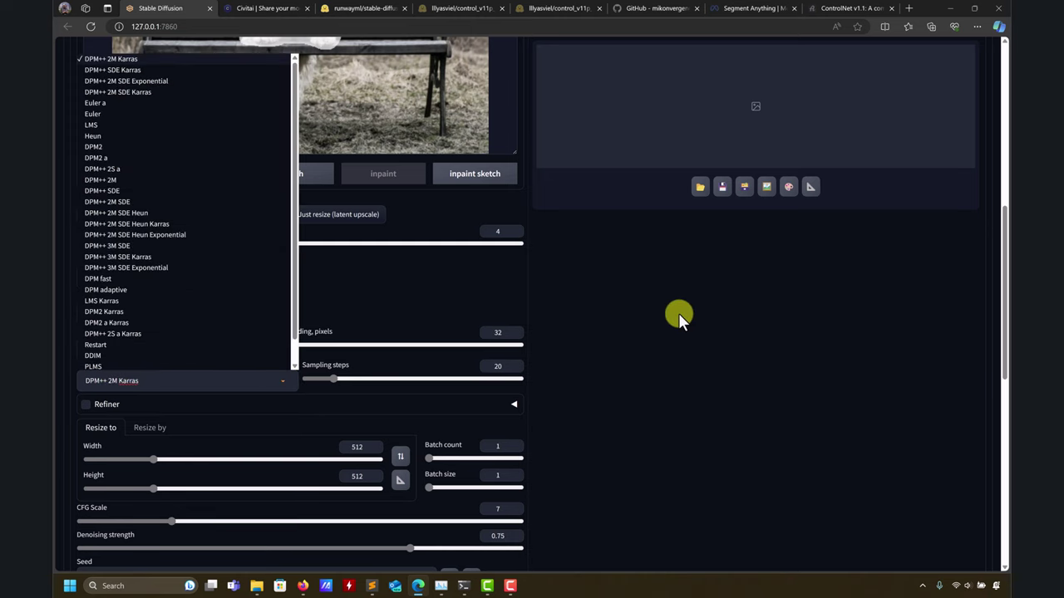
click(673, 314)
Step: Set denoising strength to 0.9 and generate the inpaint
scroll(649, 324, down, 2)
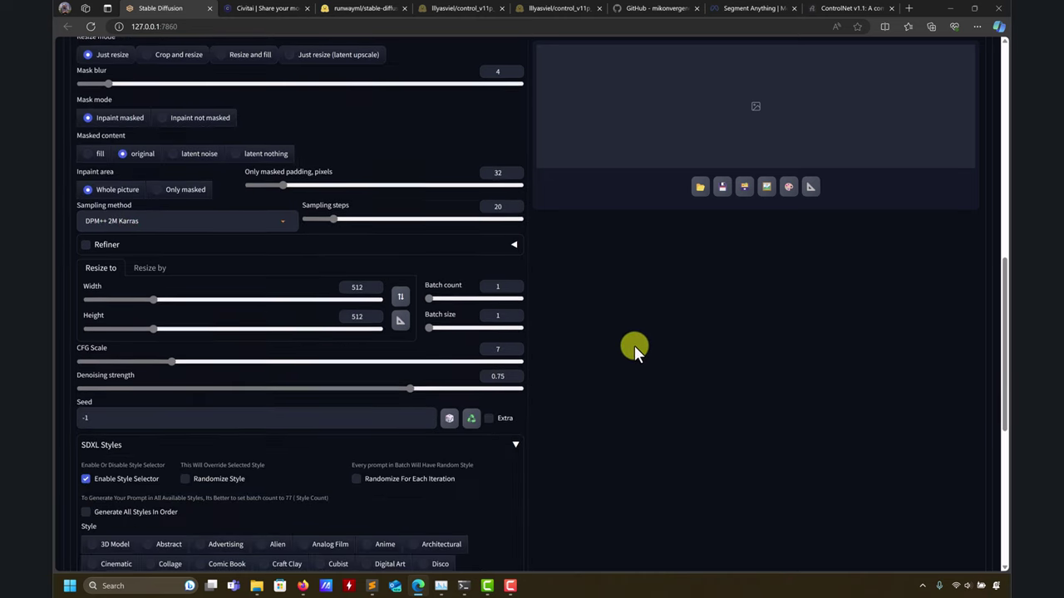
drag(411, 387, 428, 387)
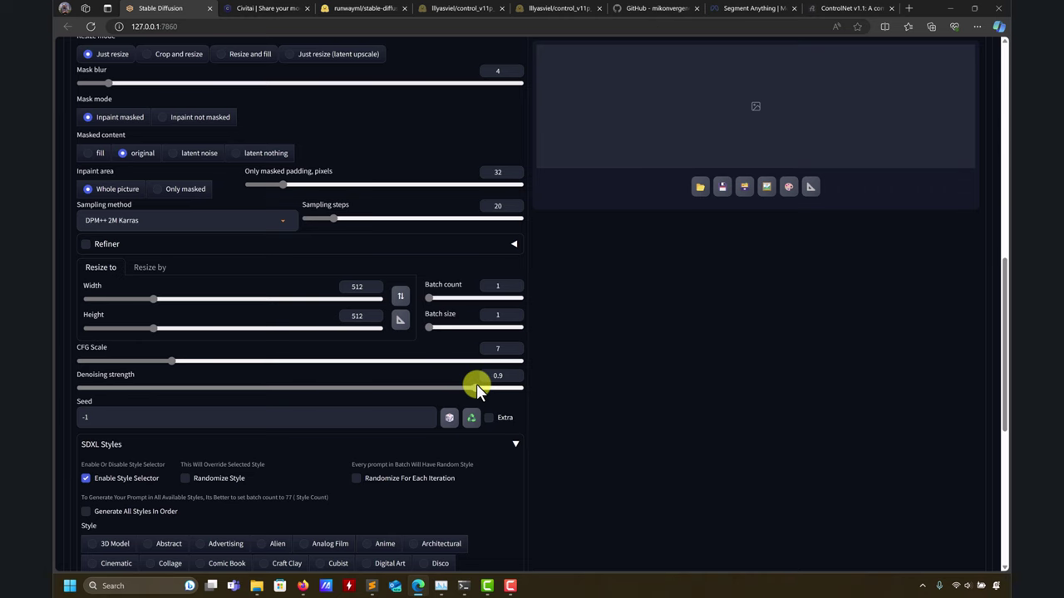
scroll(590, 400, up, 8)
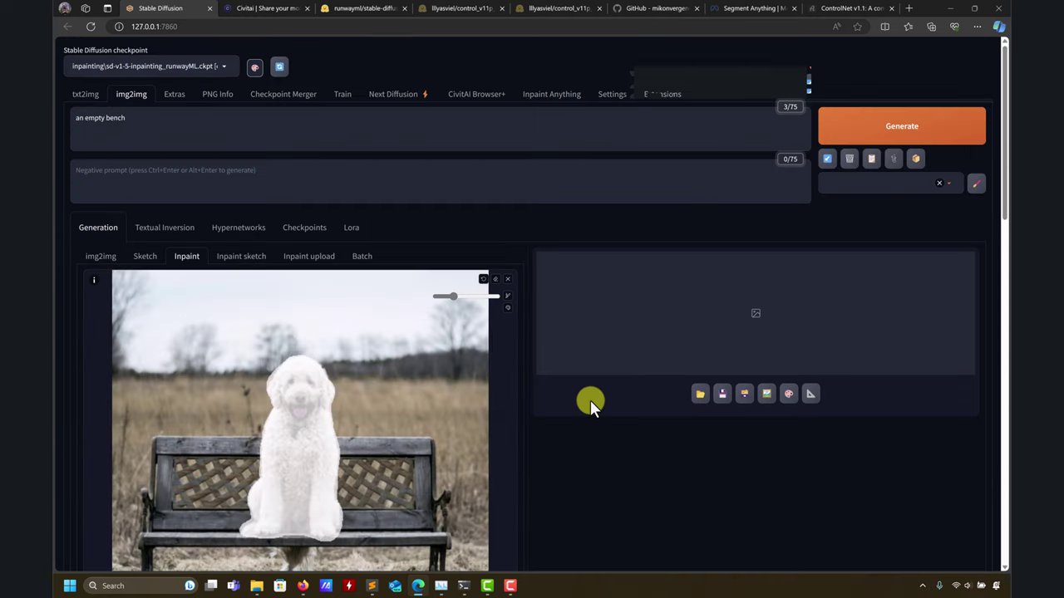
click(862, 129)
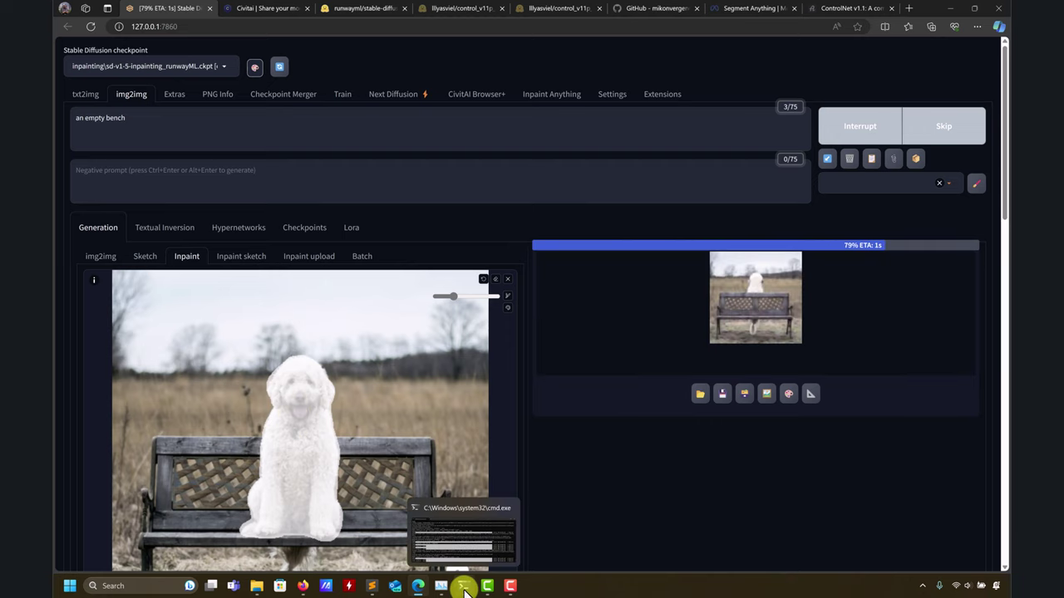
Step: Check progress in the console, then open the finished white-dog result full-screen
click(464, 589)
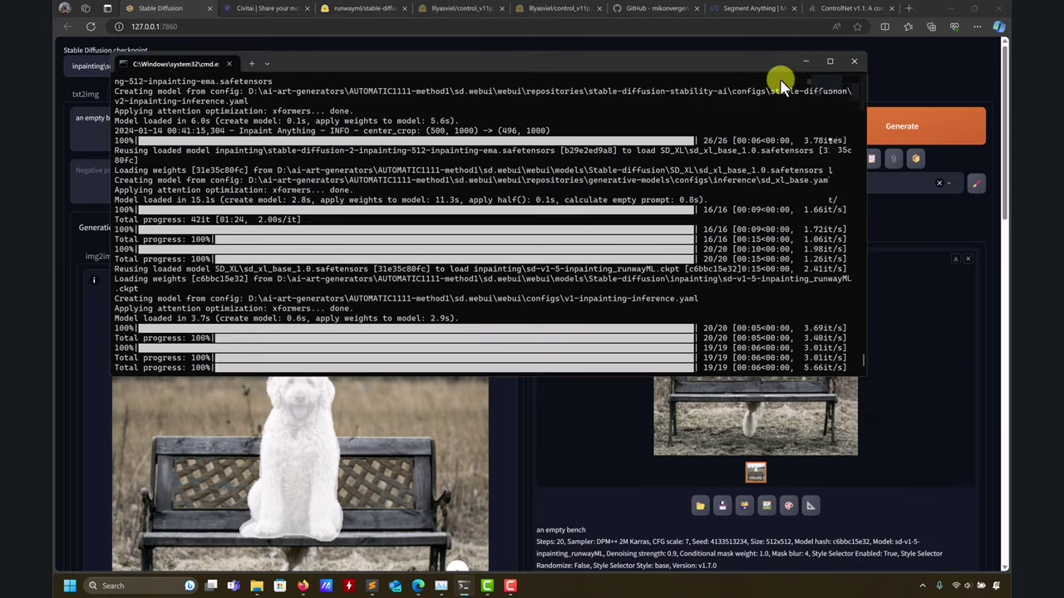
click(803, 61)
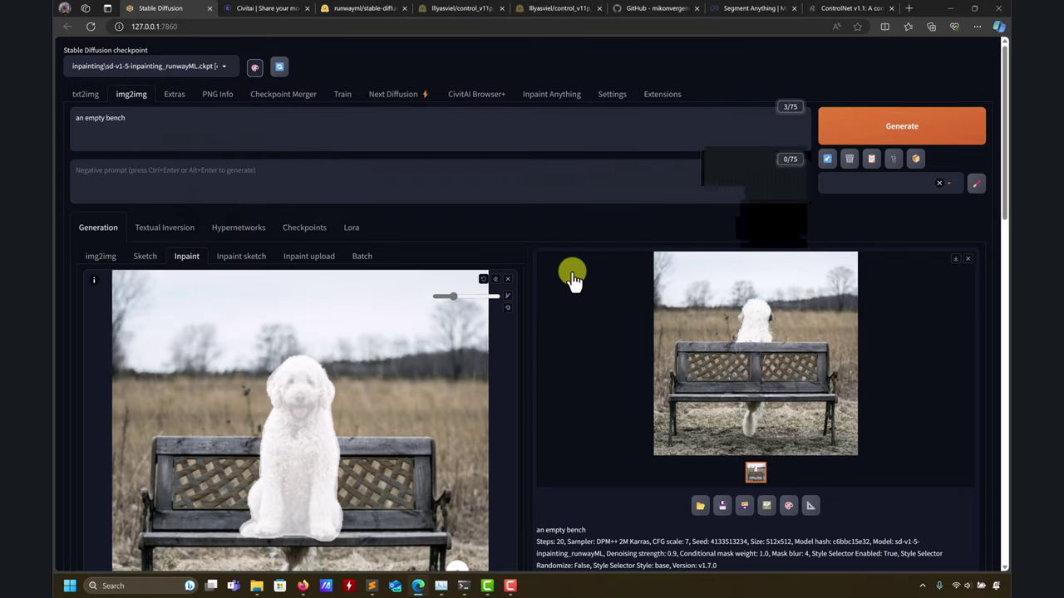
click(755, 377)
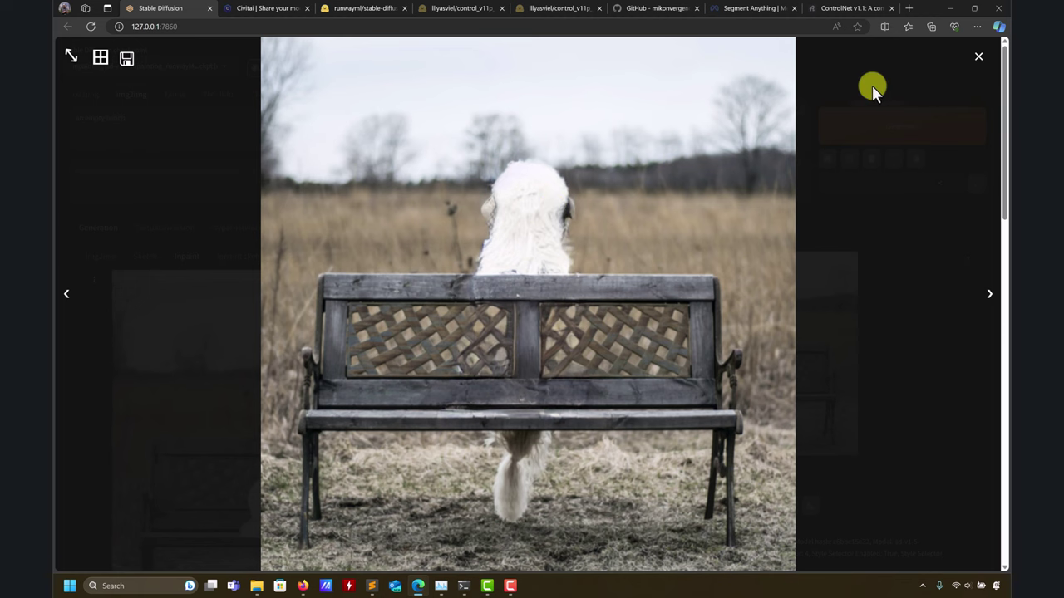
Step: Widen the mask around the dog's outline and down over its tail
click(978, 56)
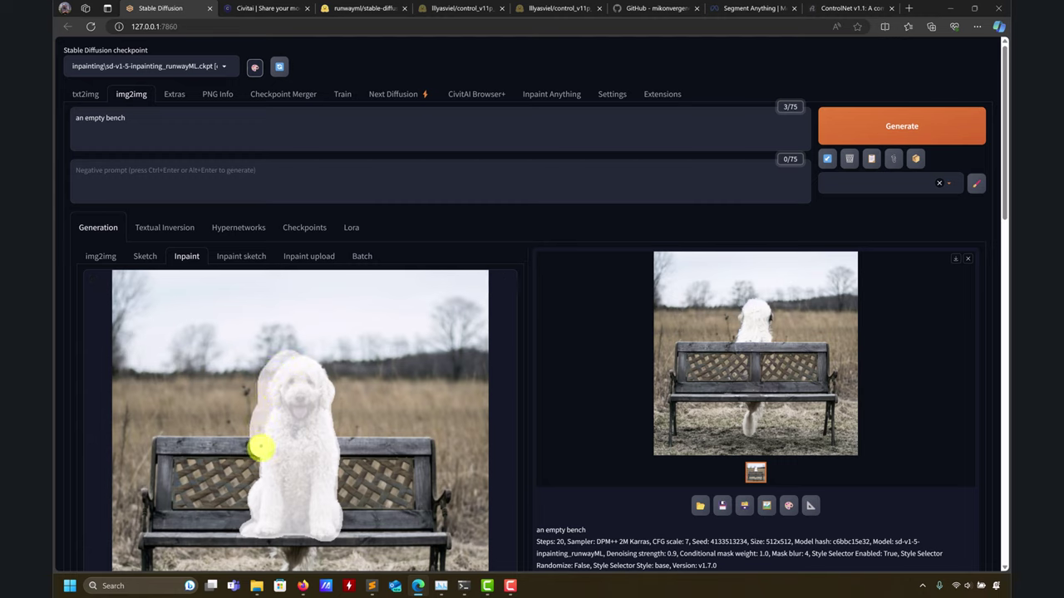
mouse_move(246, 498)
mouse_down()
mouse_move(240, 520)
mouse_move(334, 536)
mouse_move(339, 387)
mouse_move(298, 350)
mouse_up()
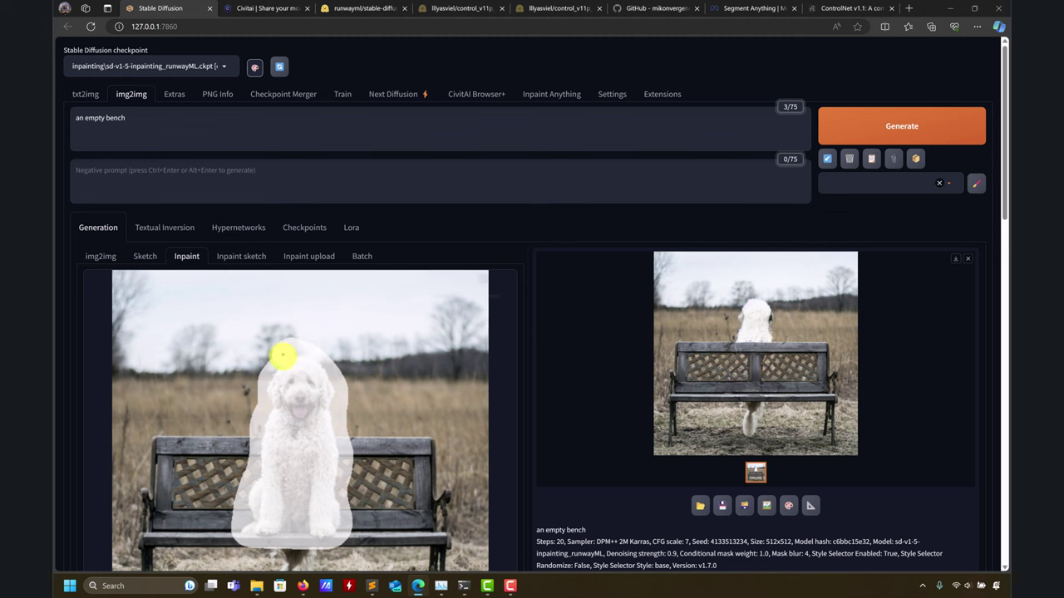
scroll(301, 408, down, 2)
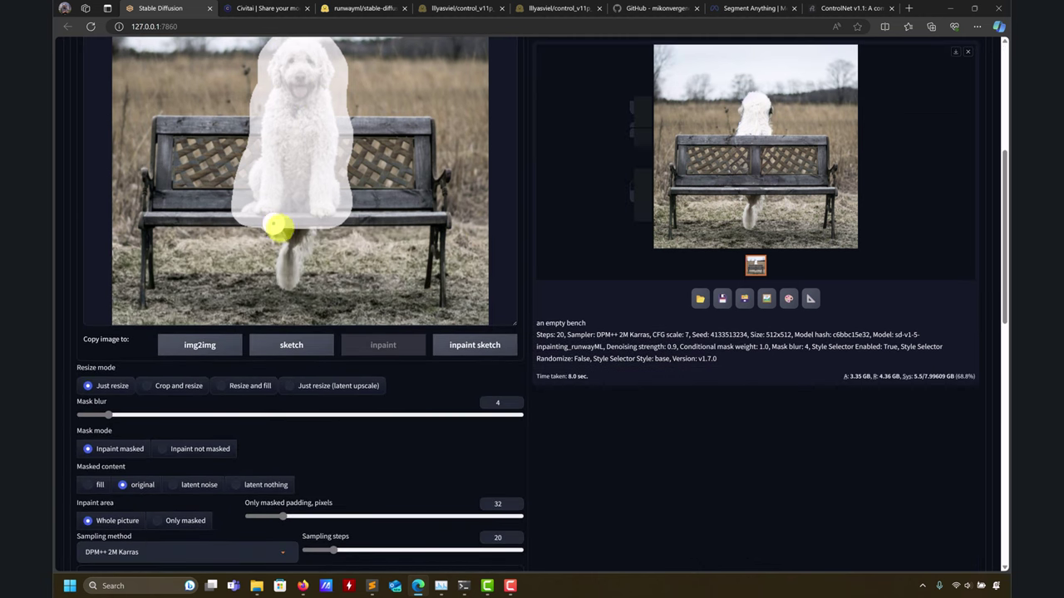
mouse_move(278, 226)
mouse_down()
mouse_move(275, 271)
mouse_move(291, 287)
mouse_move(311, 246)
mouse_move(302, 218)
mouse_up()
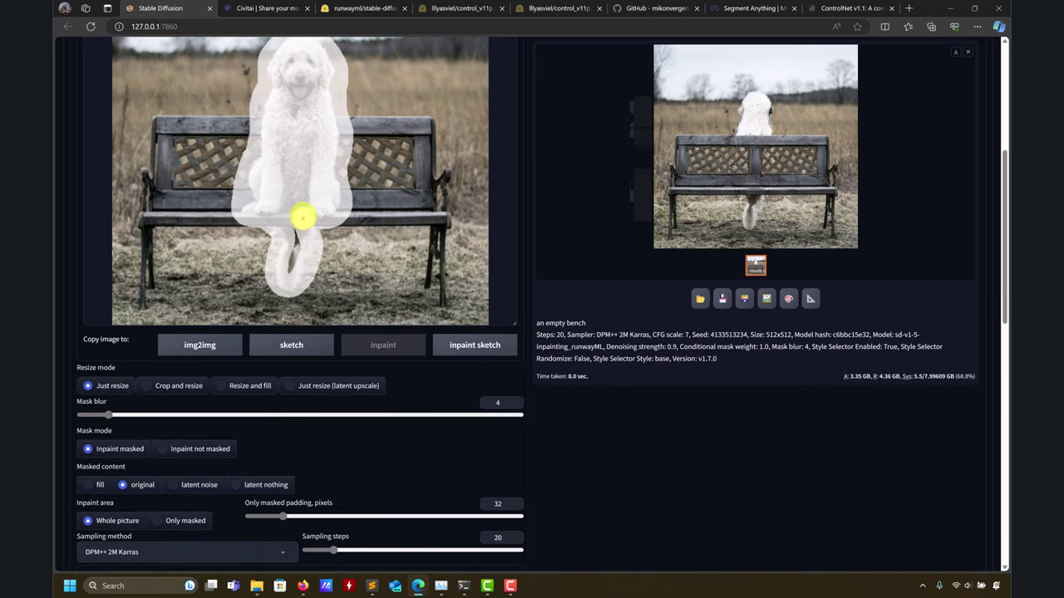
scroll(893, 147, up, 3)
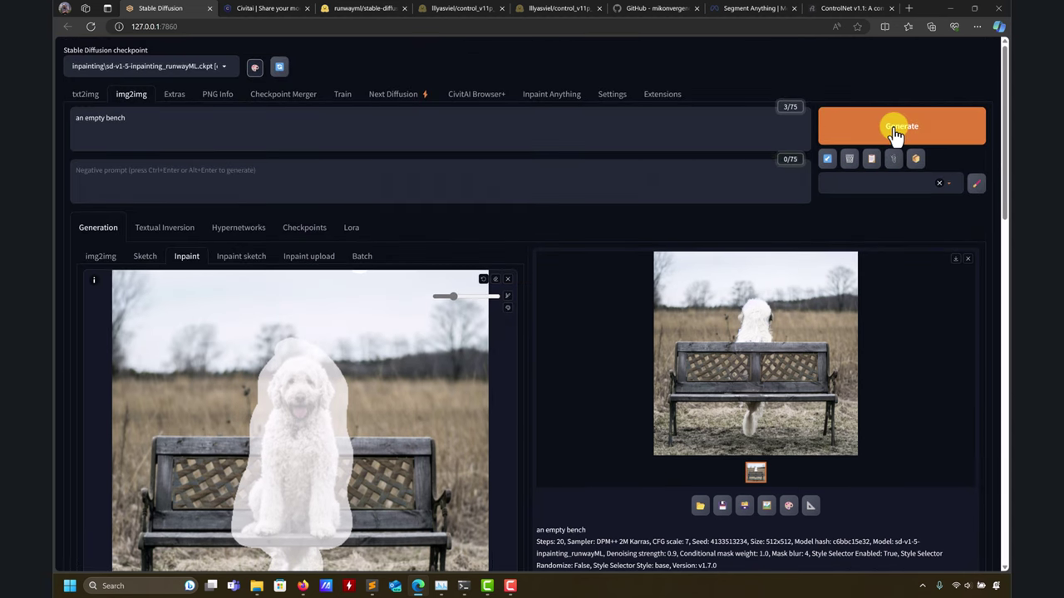
Step: Generate a new inpaint with the larger mask and inspect it full-screen
click(895, 133)
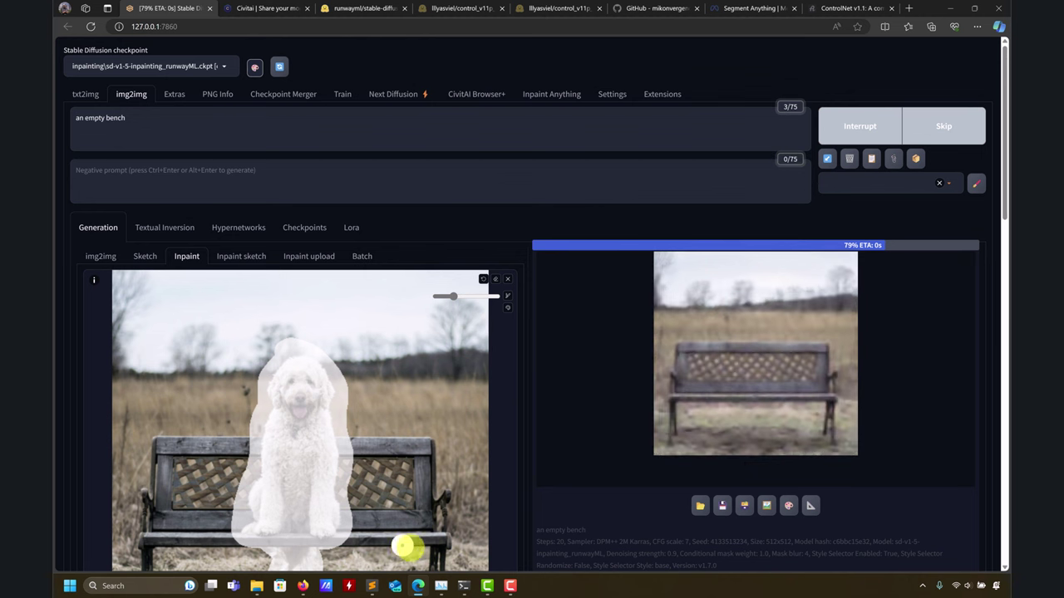
click(800, 373)
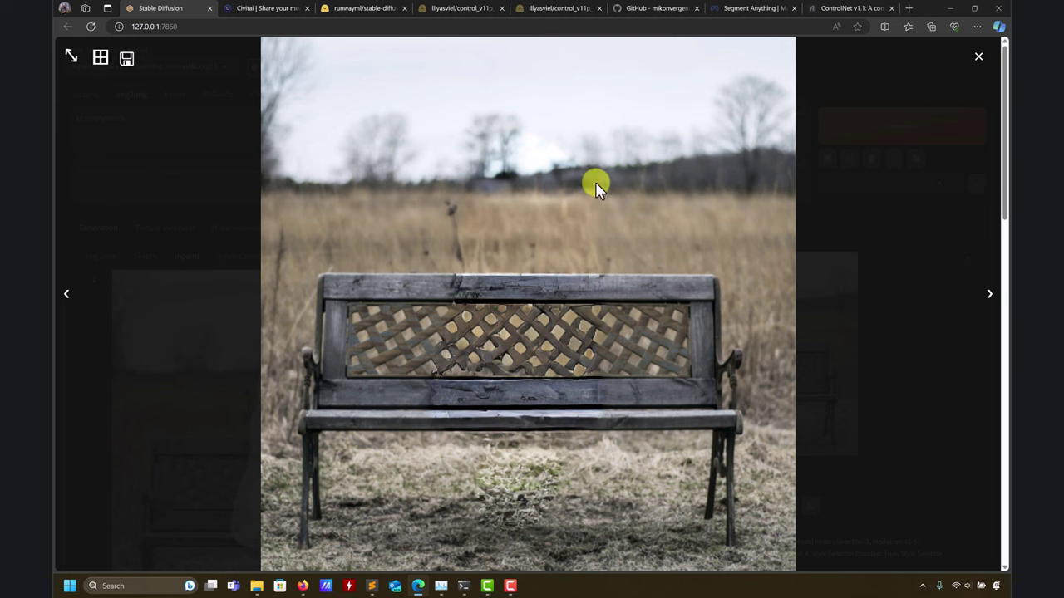
click(979, 57)
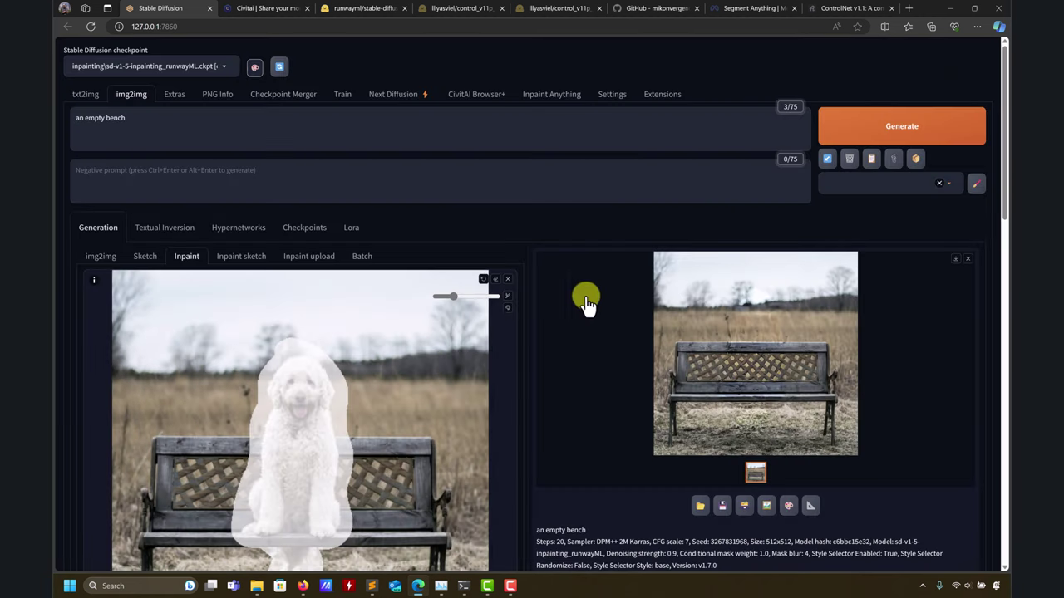
Step: Generate again and view the empty-bench result, seed 528932561, at full size
click(859, 120)
scroll(551, 316, down, 8)
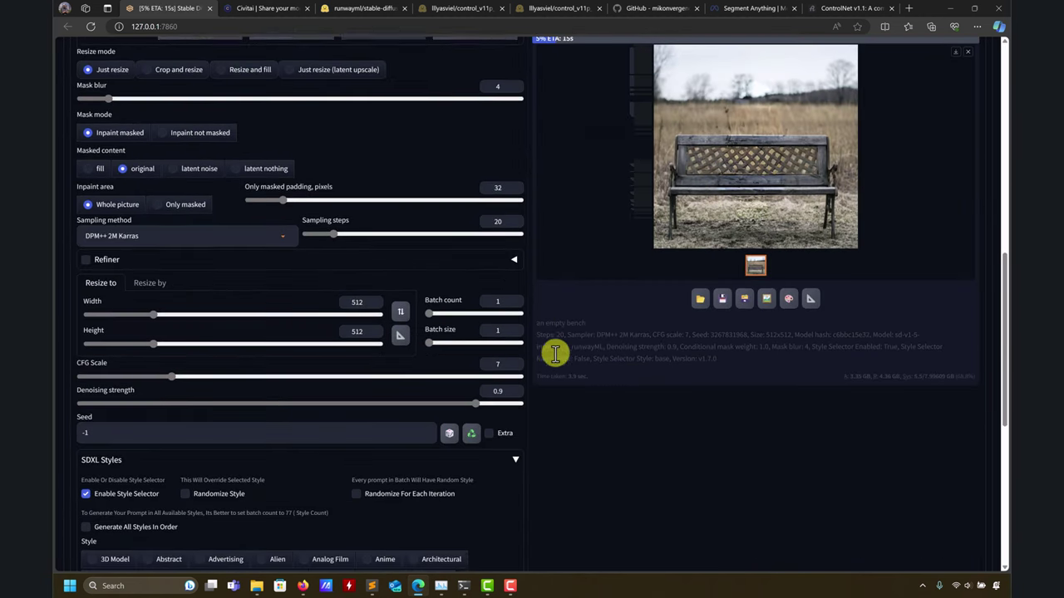
scroll(581, 399, up, 8)
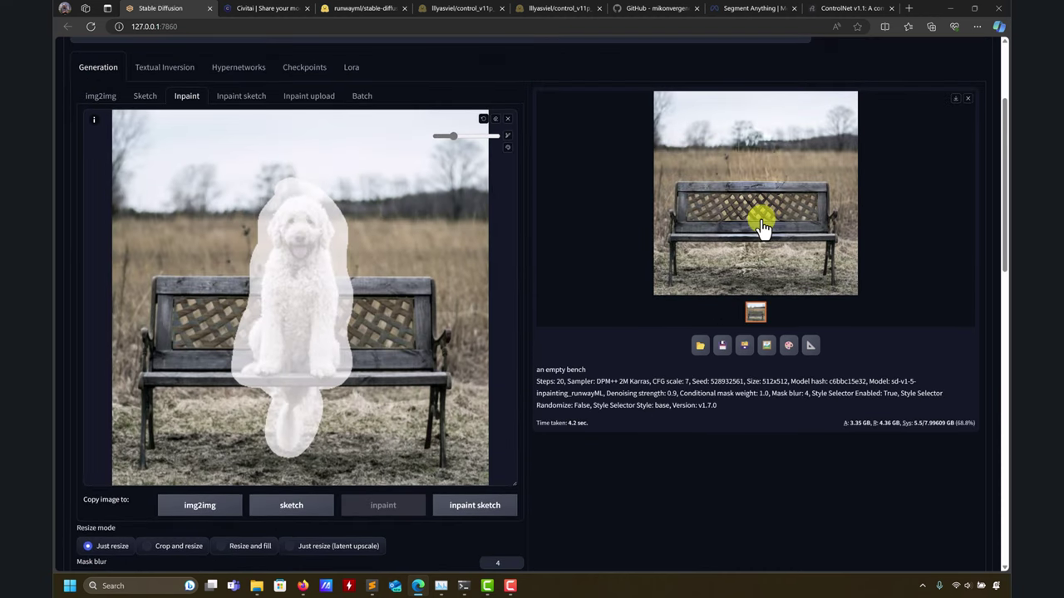
click(760, 220)
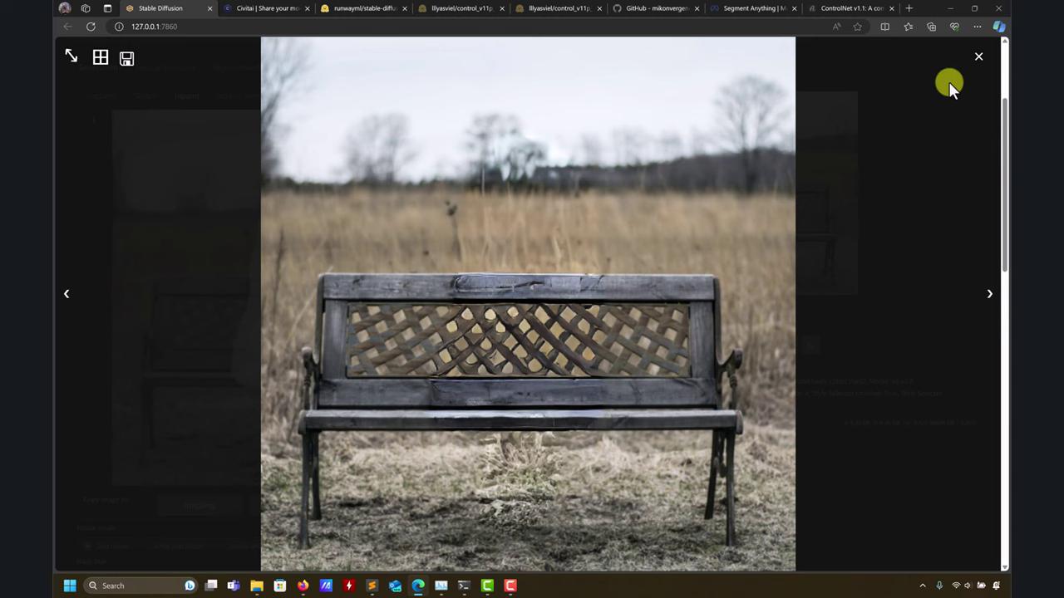
click(980, 59)
scroll(582, 357, down, 5)
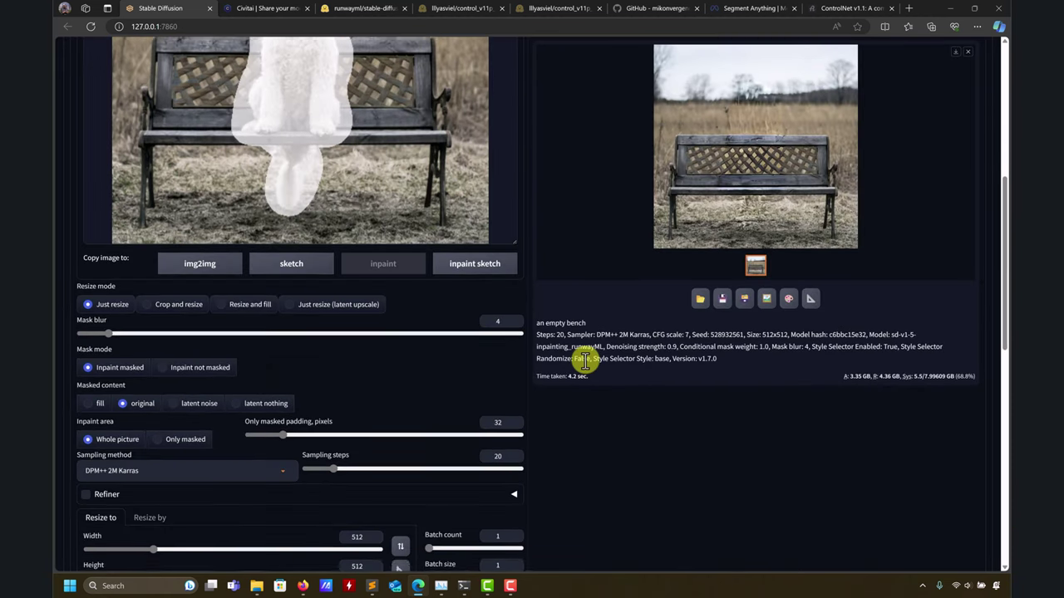
scroll(748, 219, up, 5)
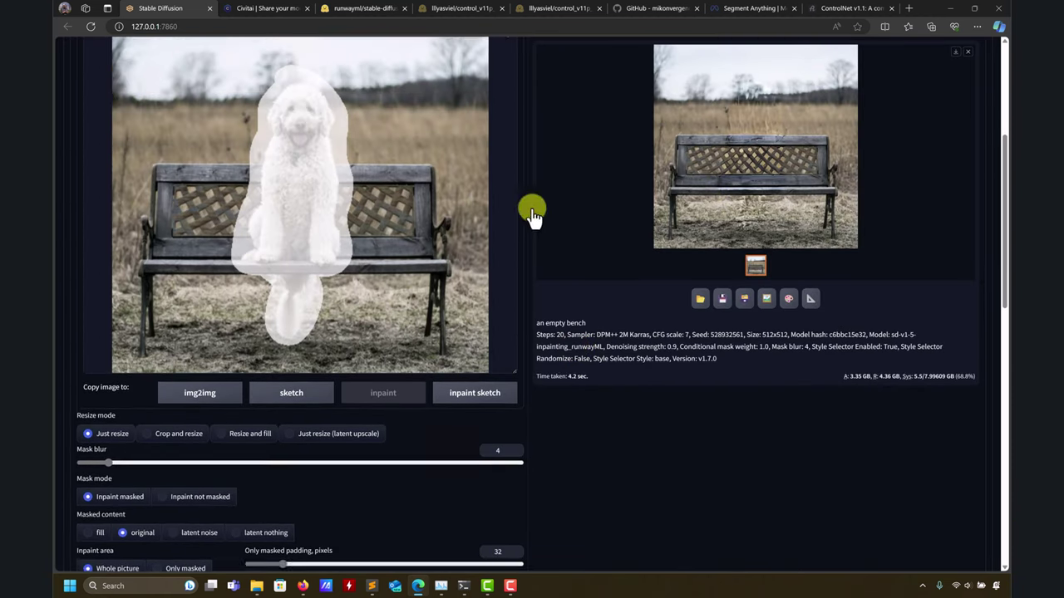
scroll(349, 267, up, 2)
scroll(432, 307, up, 1)
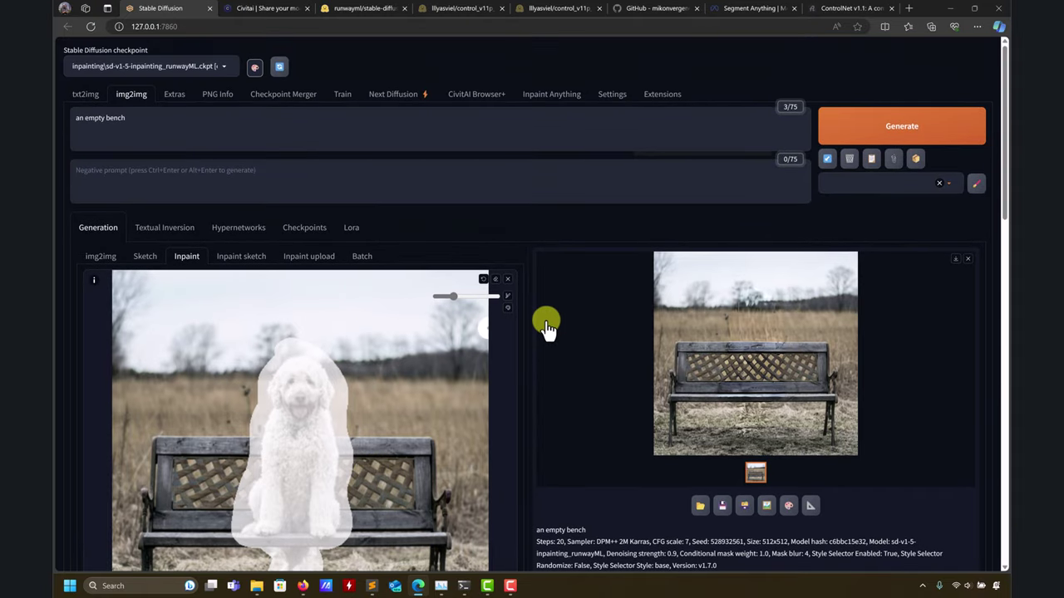
scroll(546, 328, down, 4)
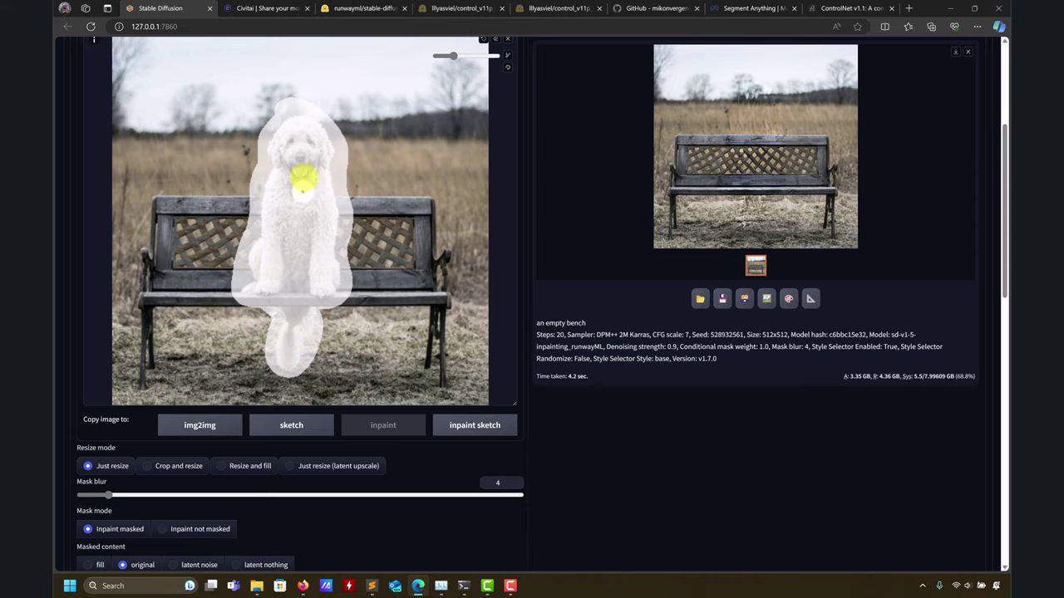
scroll(292, 263, up, 1)
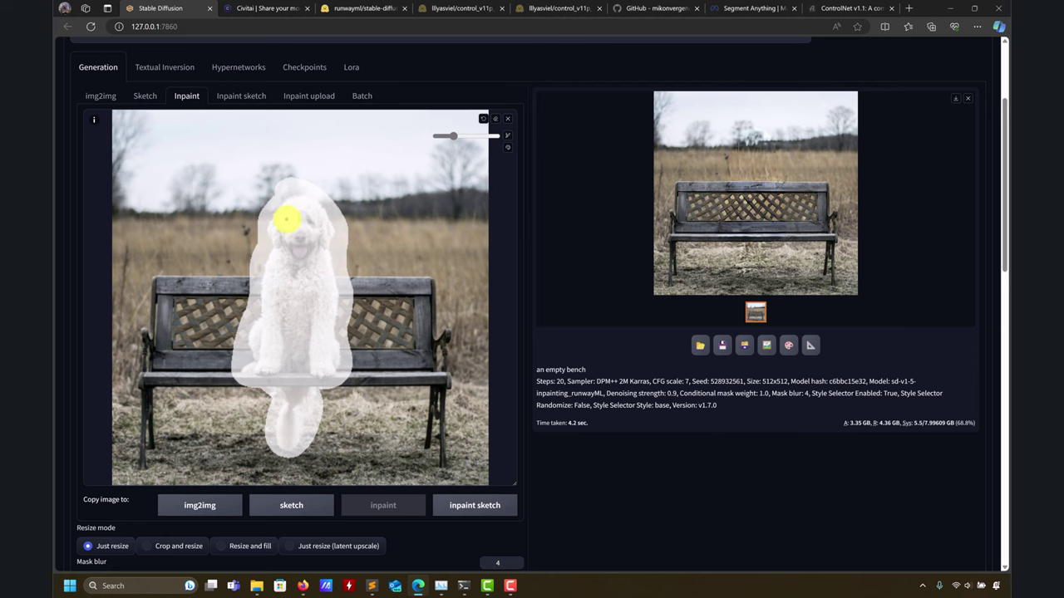
scroll(287, 302, down, 3)
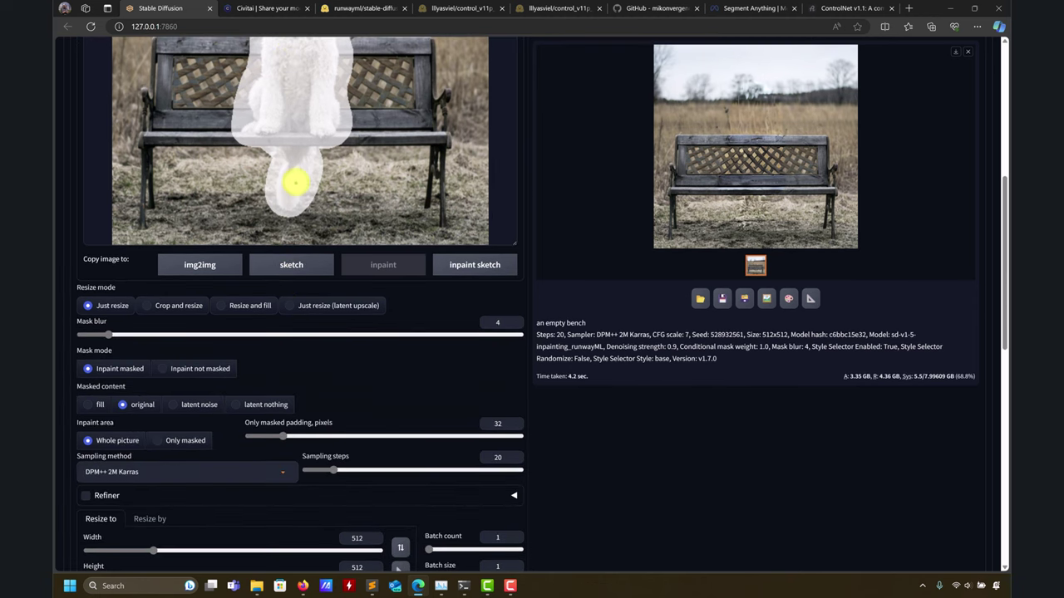
scroll(298, 173, up, 5)
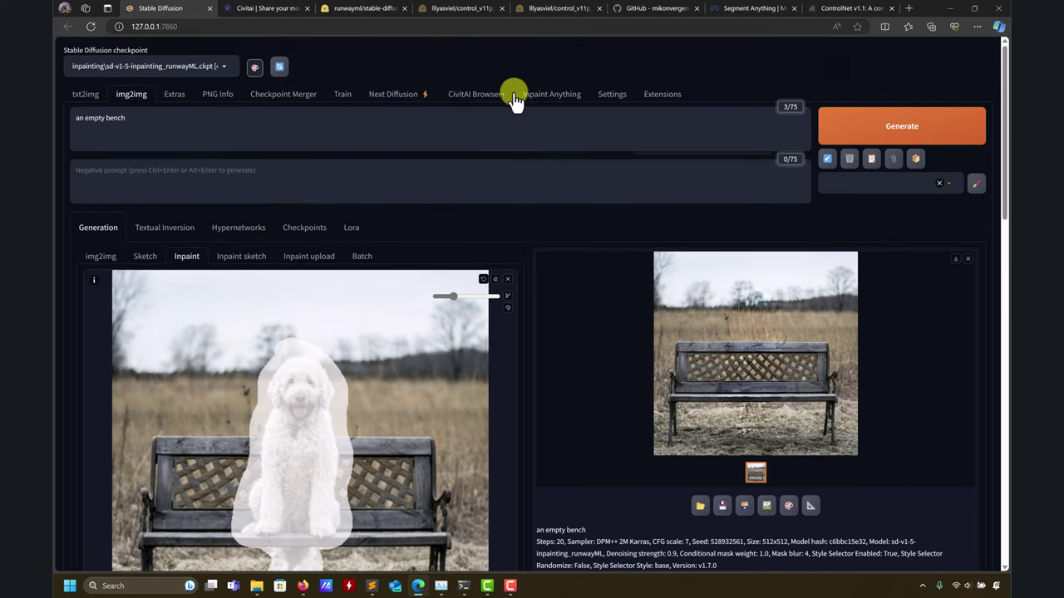
scroll(307, 374, down, 3)
scroll(506, 290, down, 1)
scroll(584, 283, down, 2)
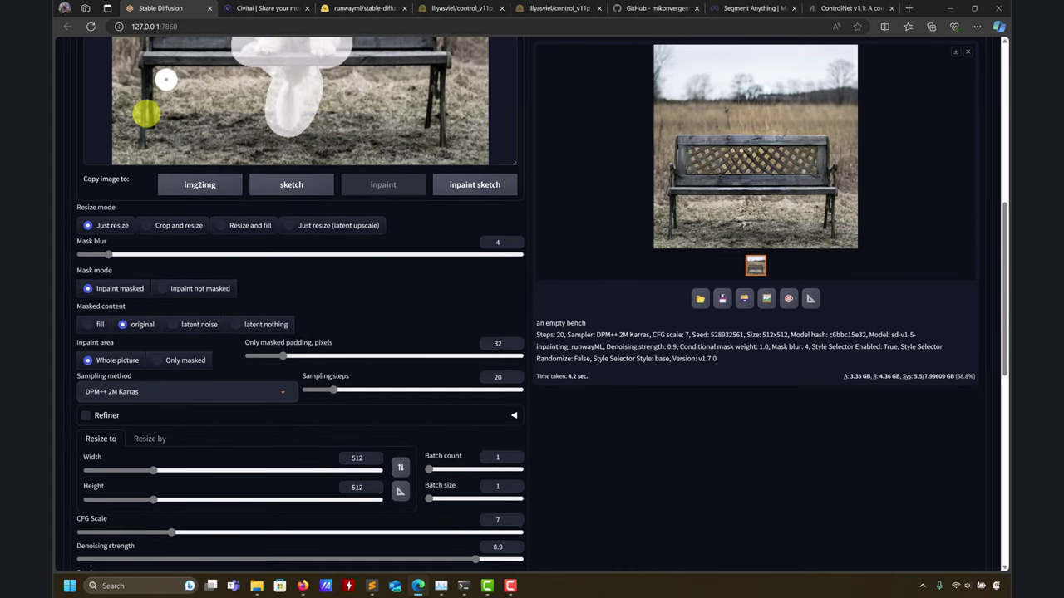
scroll(573, 313, down, 3)
scroll(544, 311, up, 6)
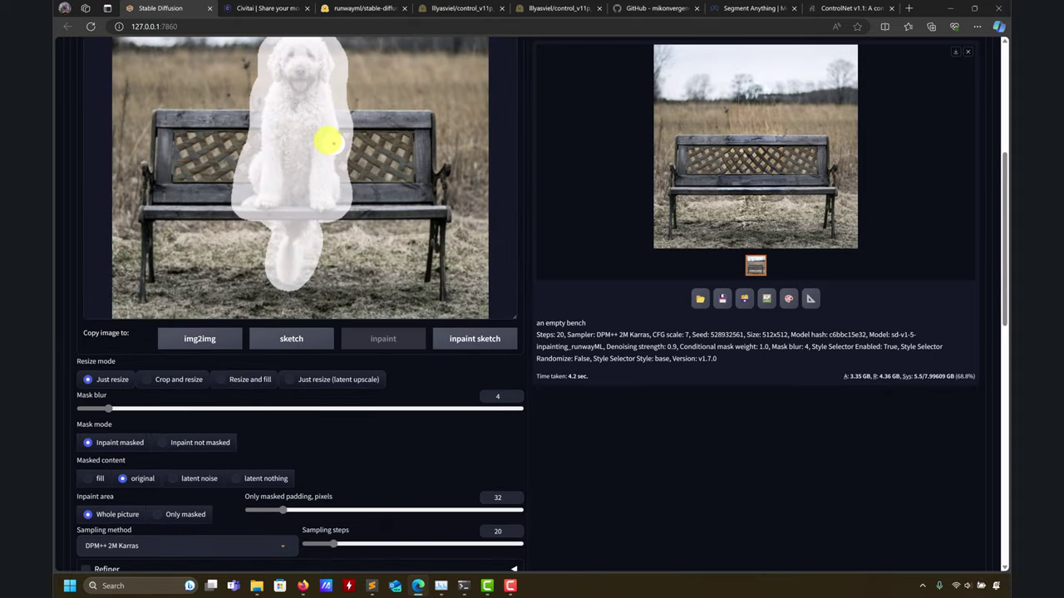
scroll(290, 175, up, 1)
scroll(280, 292, up, 2)
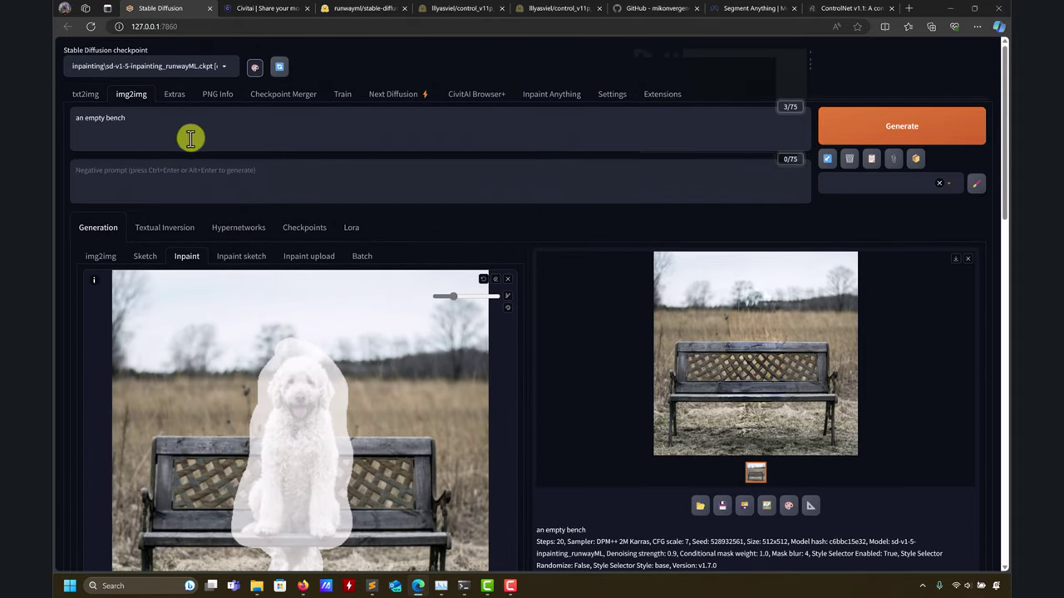
Step: Delete the 'an empty bench' prompt, expand ControlNet v1.1.427 and choose the Inpaint control type
drag(149, 124, 52, 116)
key(BackSpace)
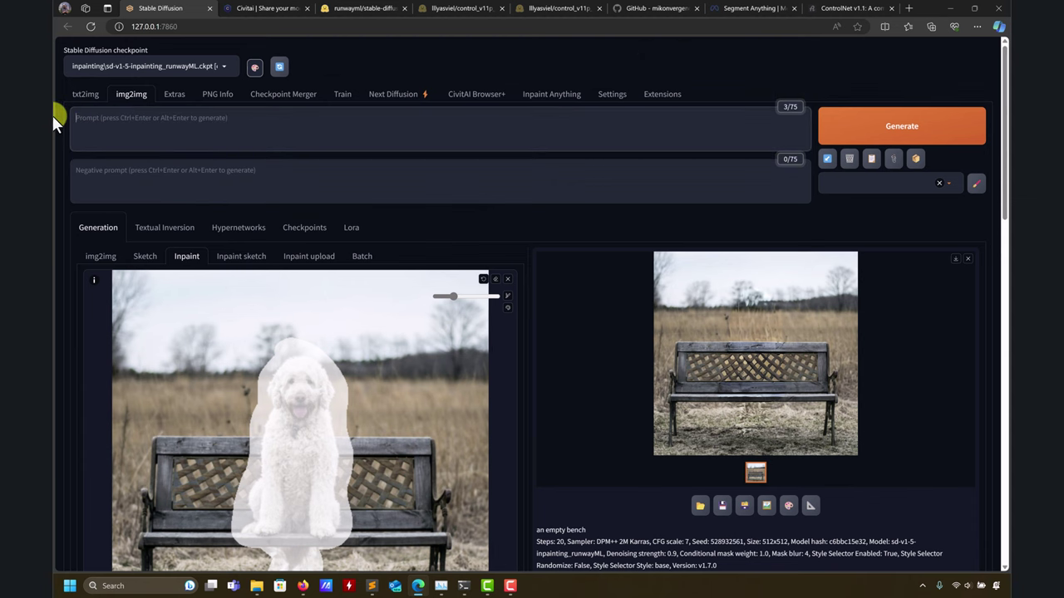
scroll(629, 304, down, 15)
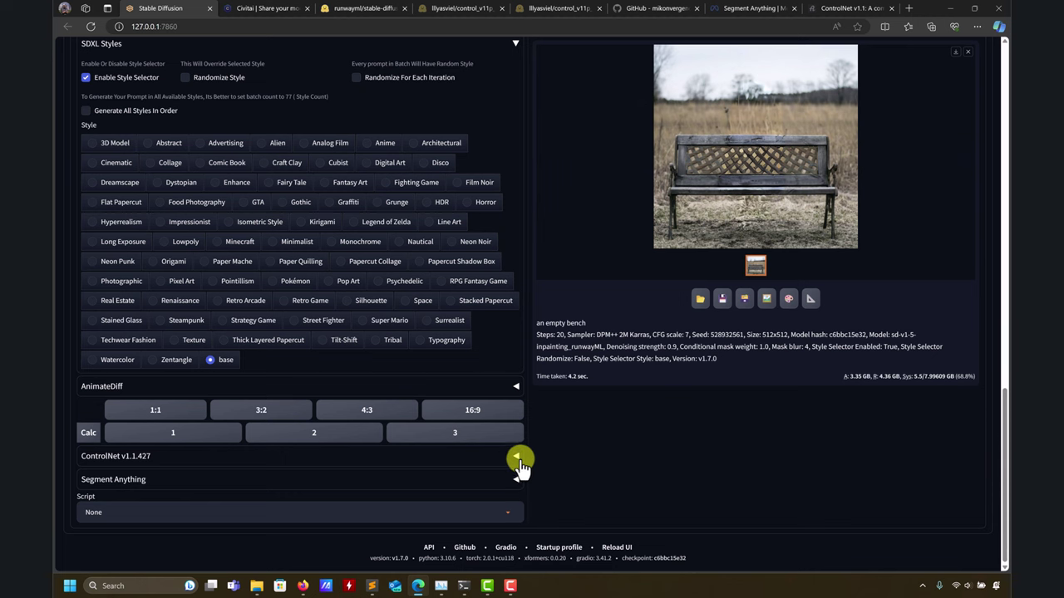
click(522, 459)
scroll(582, 394, down, 4)
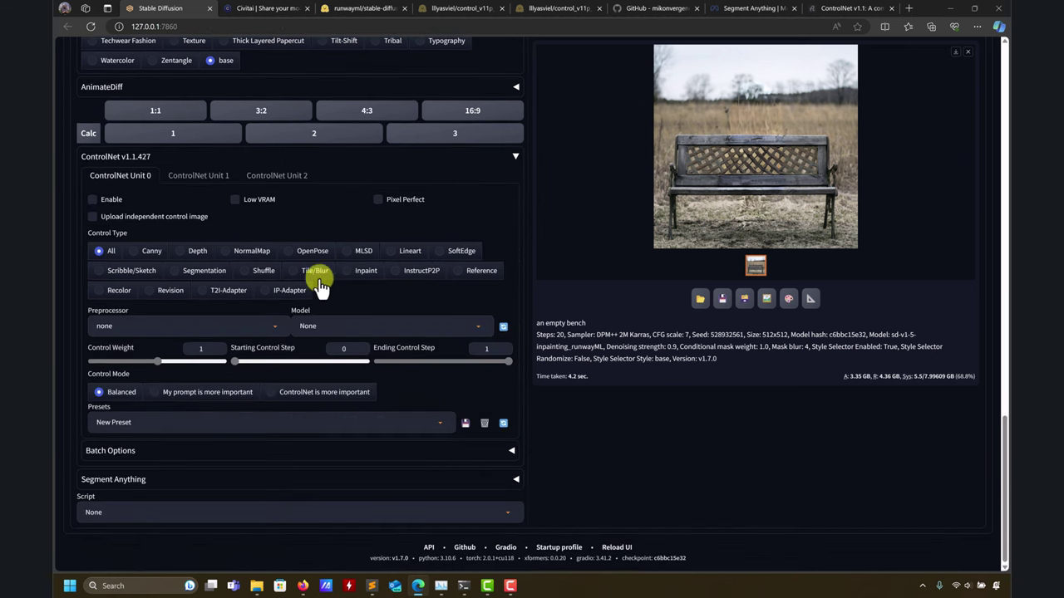
click(358, 272)
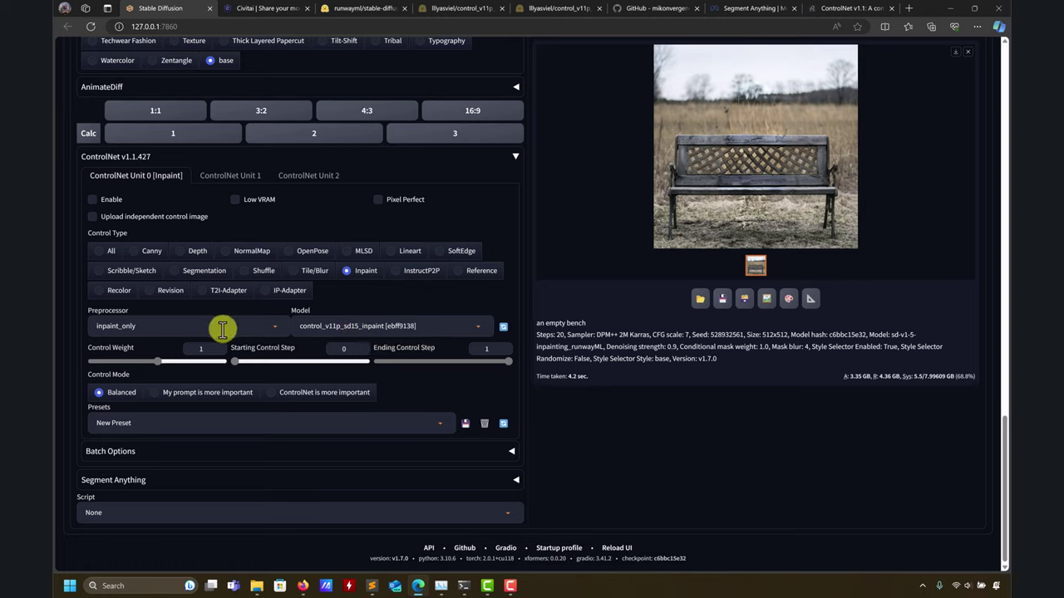
Step: Switch ControlNet Unit 0's preprocessor from inpaint_global_harmonious to inpaint_only+lama
click(279, 326)
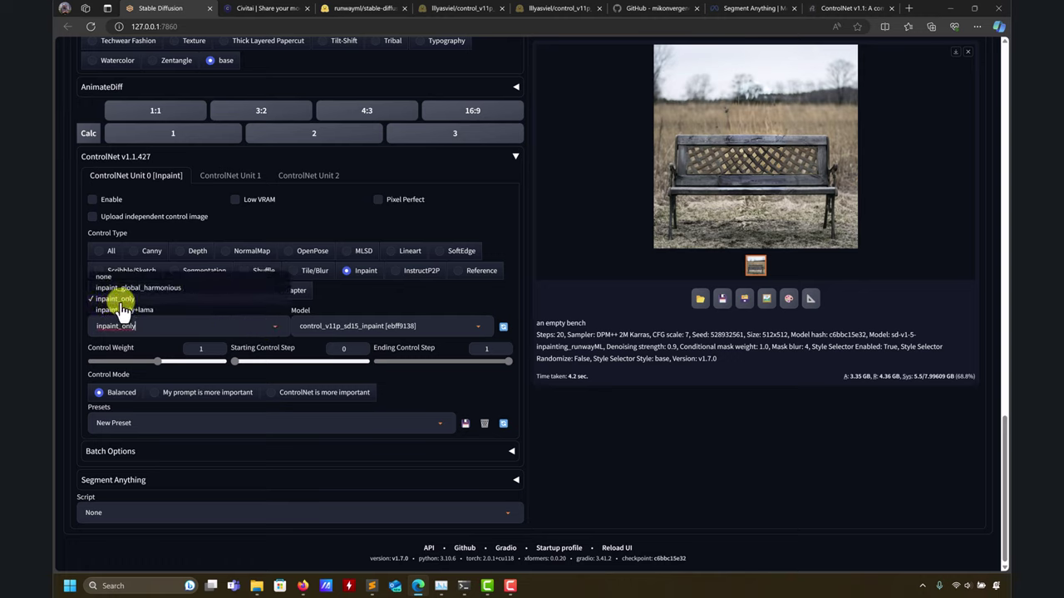
click(136, 288)
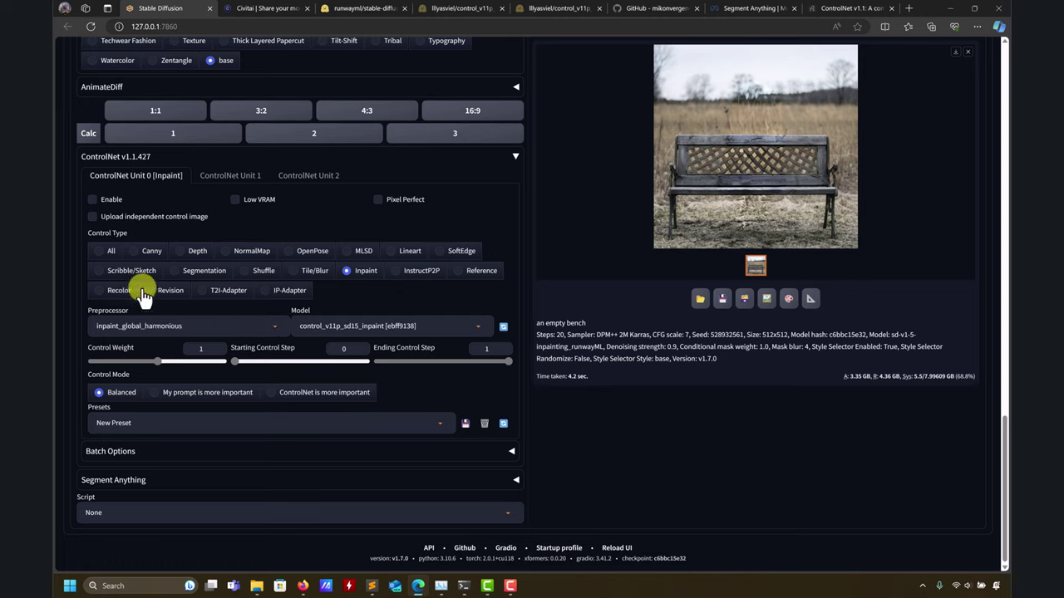
click(273, 326)
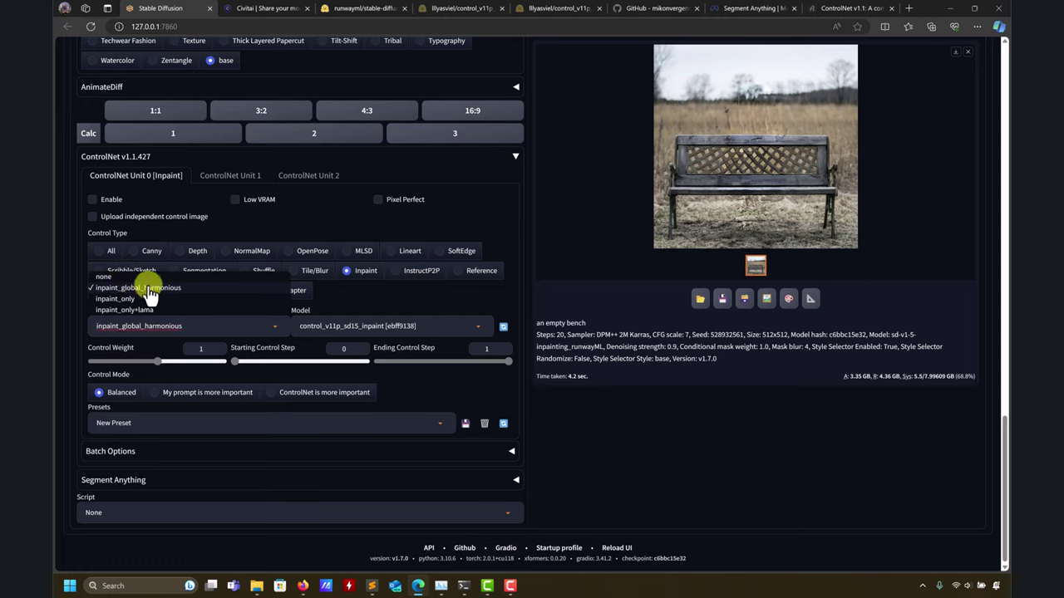
click(129, 312)
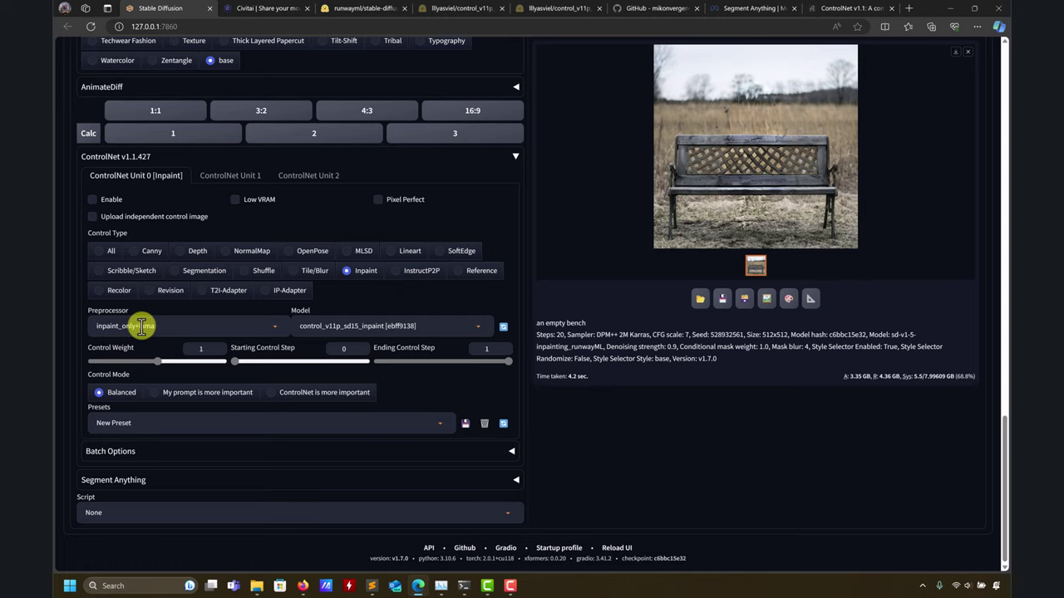
scroll(566, 306, up, 8)
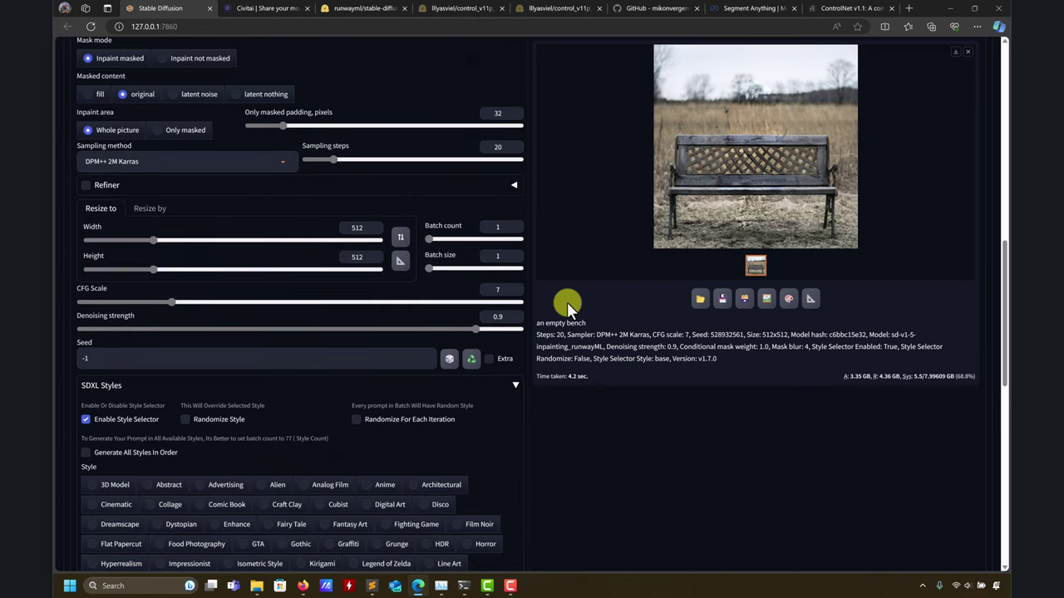
Step: Enable ControlNet Unit 0 with Pixel Perfect turned on
scroll(587, 369, down, 8)
scroll(587, 369, up, 1)
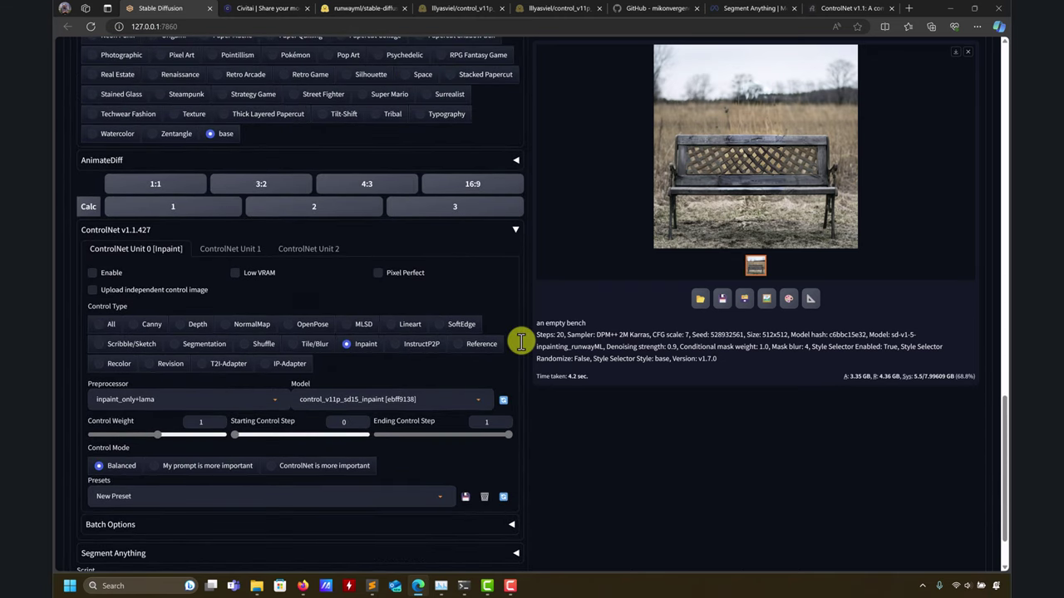
click(93, 281)
click(420, 280)
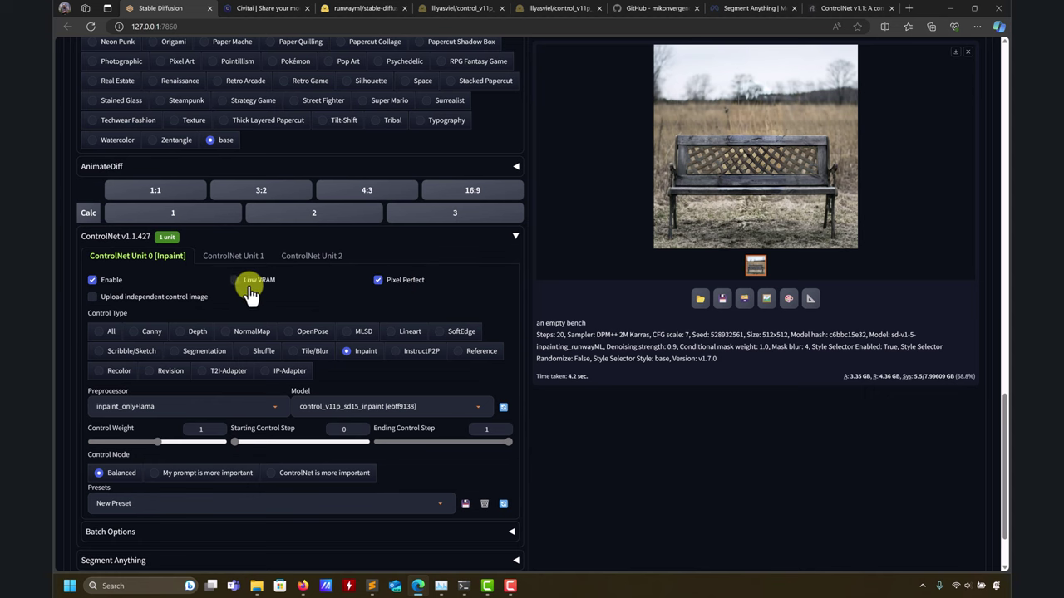
scroll(611, 370, up, 1)
scroll(611, 371, up, 10)
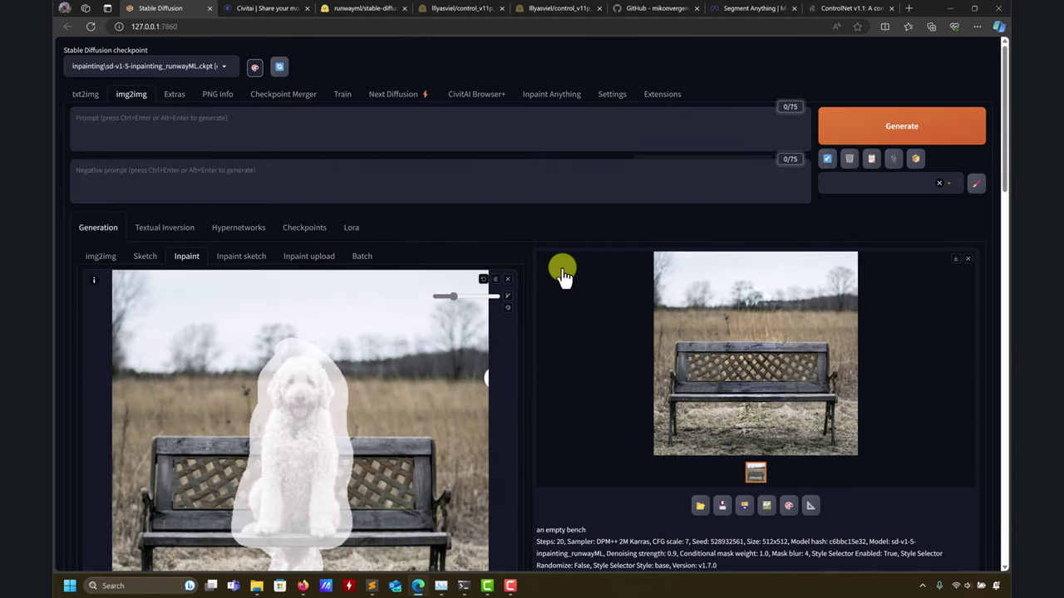
click(308, 123)
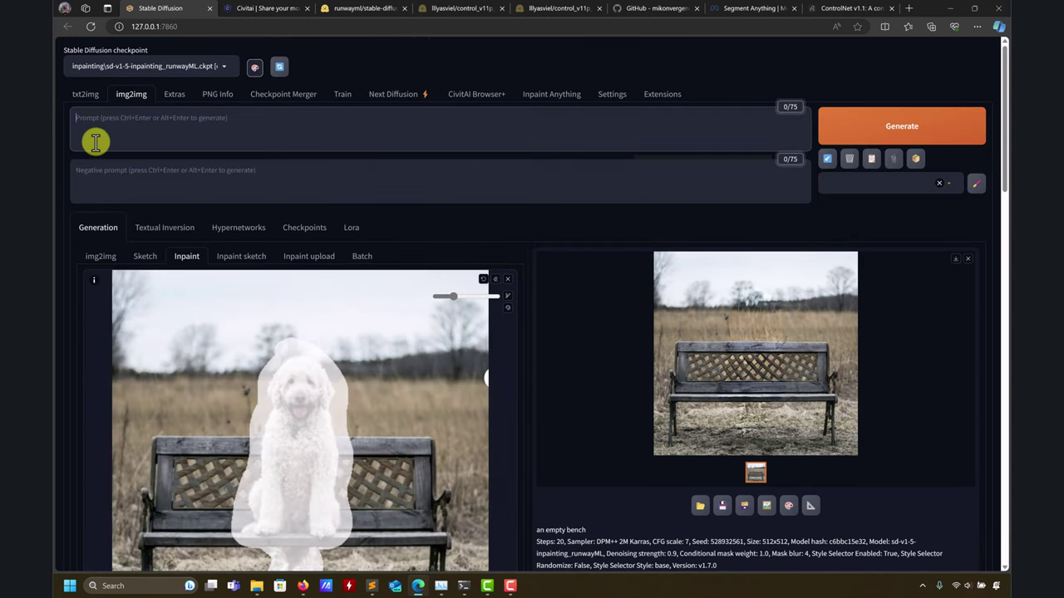
click(890, 130)
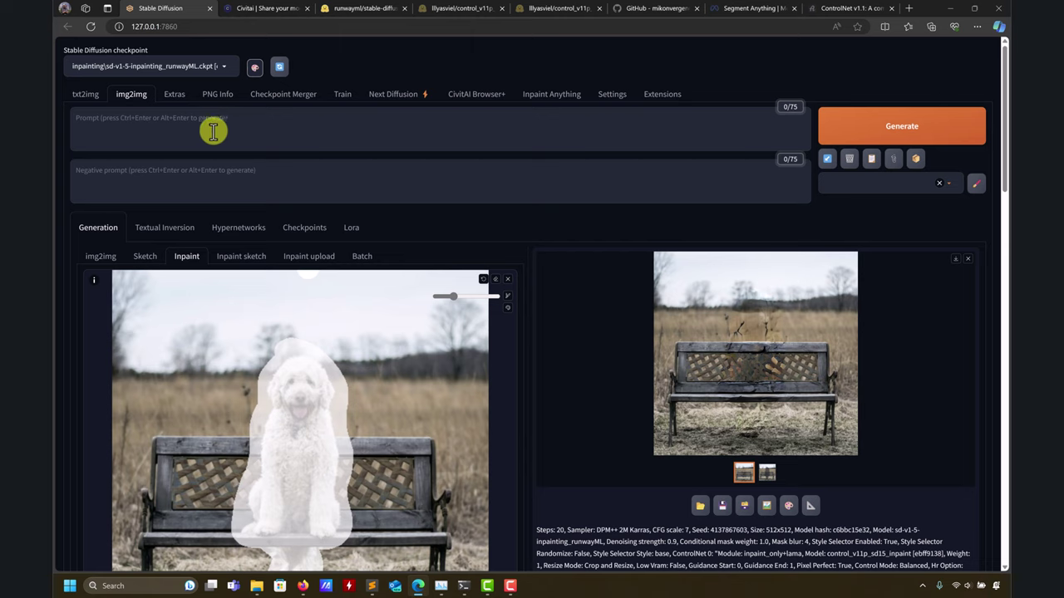
Step: Inspect the previous nearly empty-bench result at full size
click(213, 130)
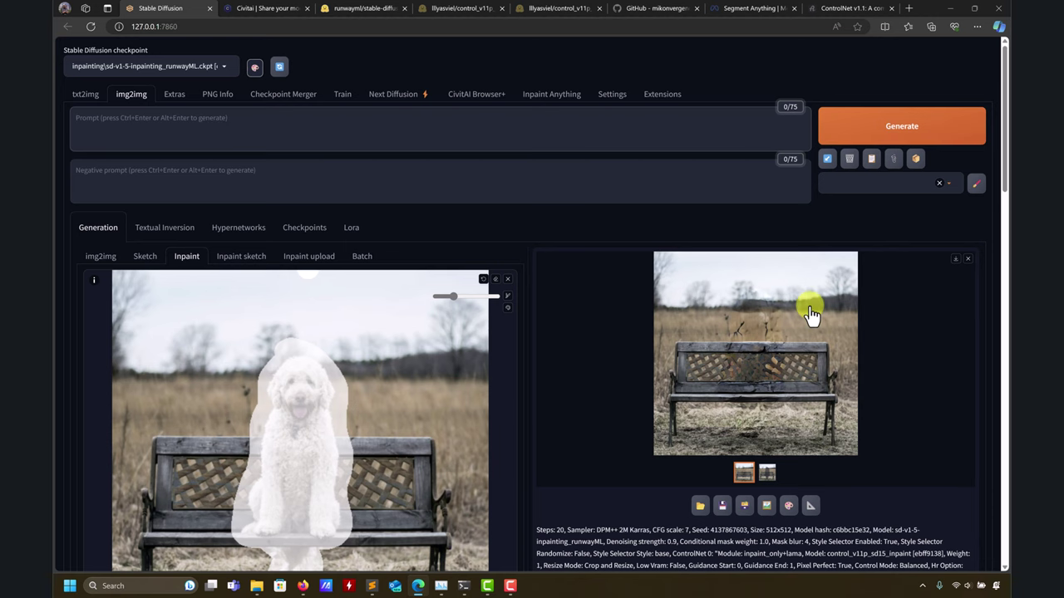
scroll(811, 314, down, 3)
click(760, 183)
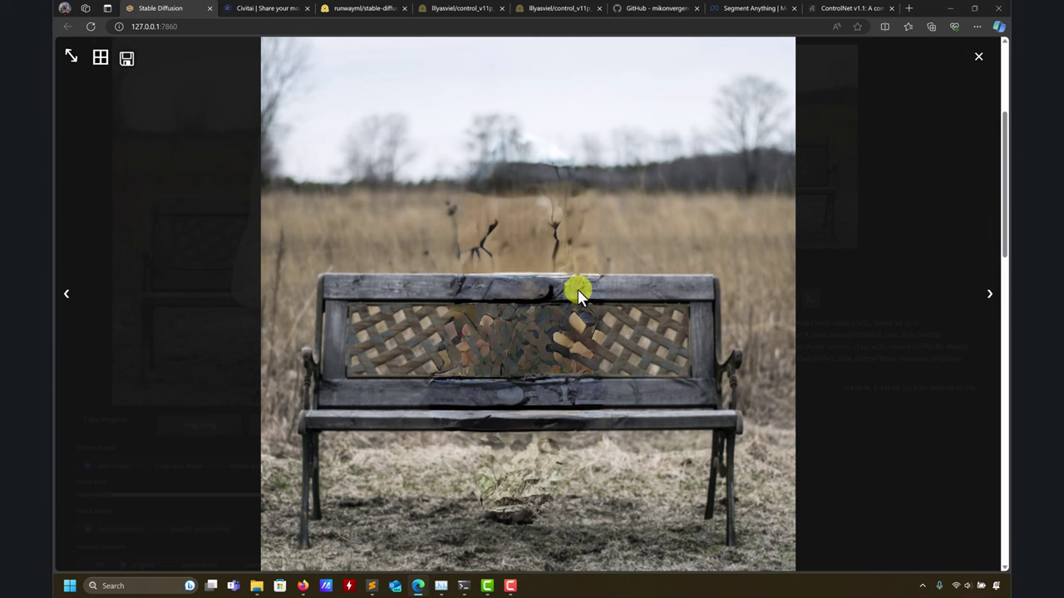
click(978, 56)
Step: Generate a new ControlNet inpaint_only+lama result (seed 757348467) and view it full size
scroll(935, 115, up, 5)
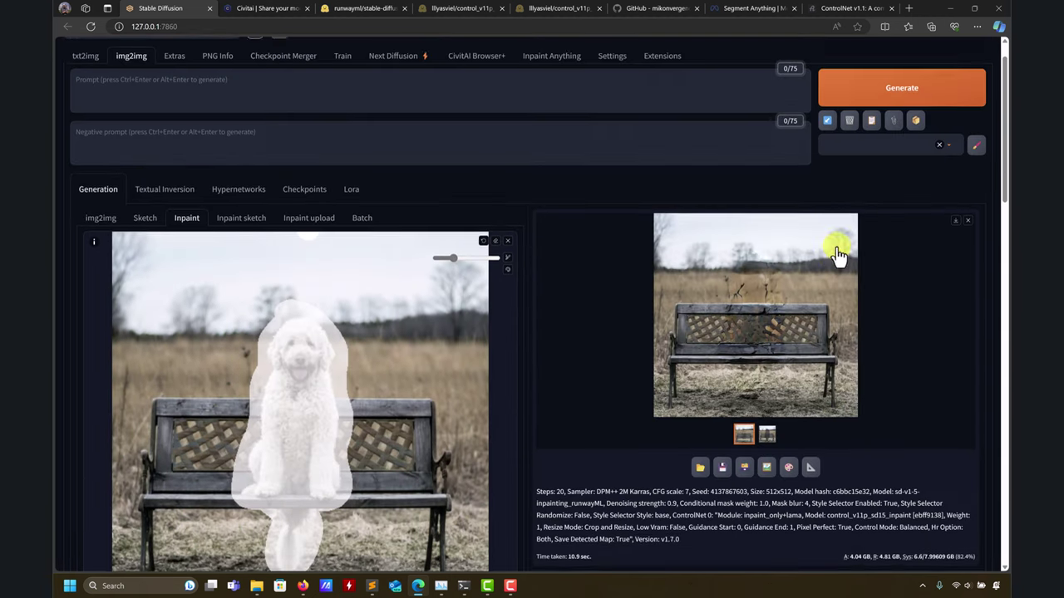
click(902, 129)
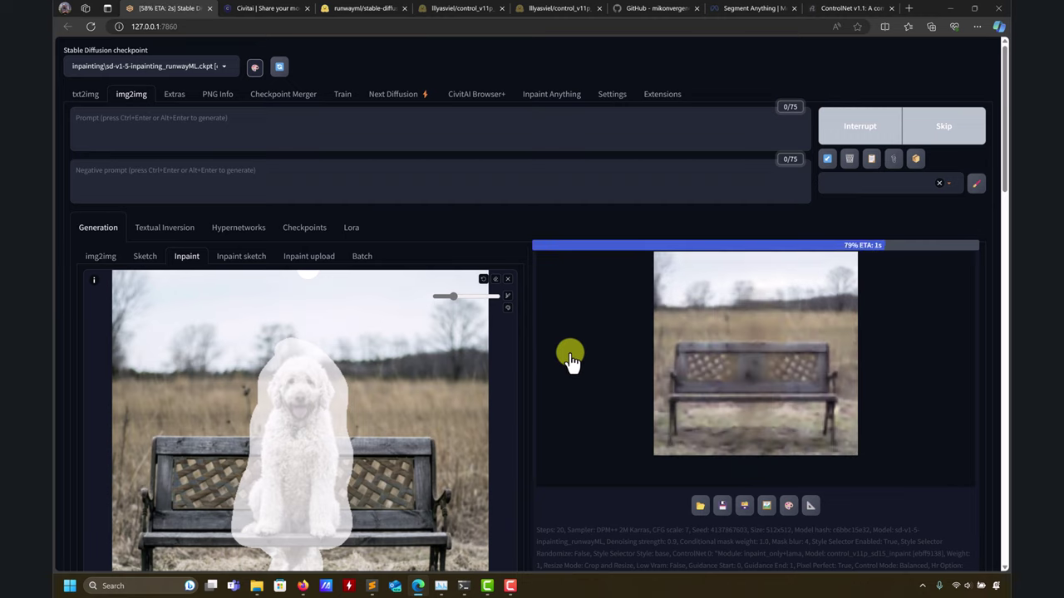
click(763, 374)
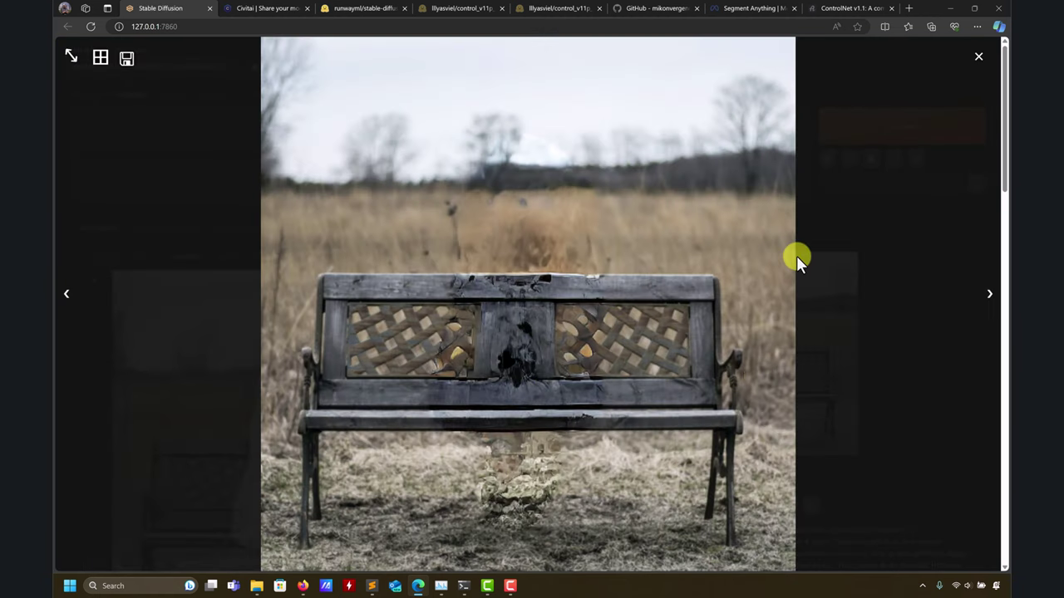
click(978, 59)
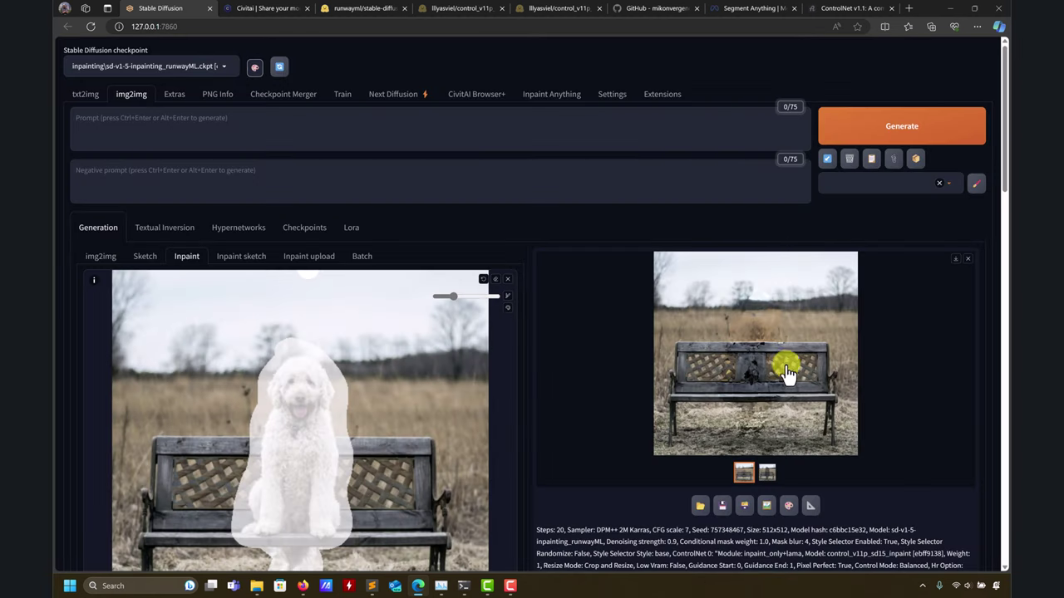
Step: Review the generation settings and the list of available checkpoints
scroll(767, 292, down, 1)
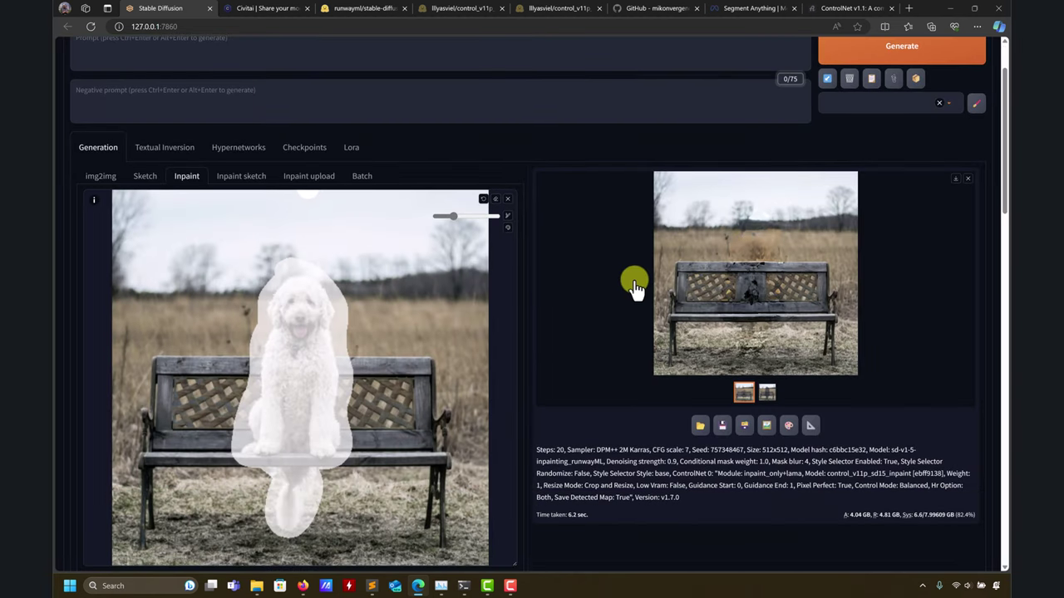
scroll(482, 332, down, 2)
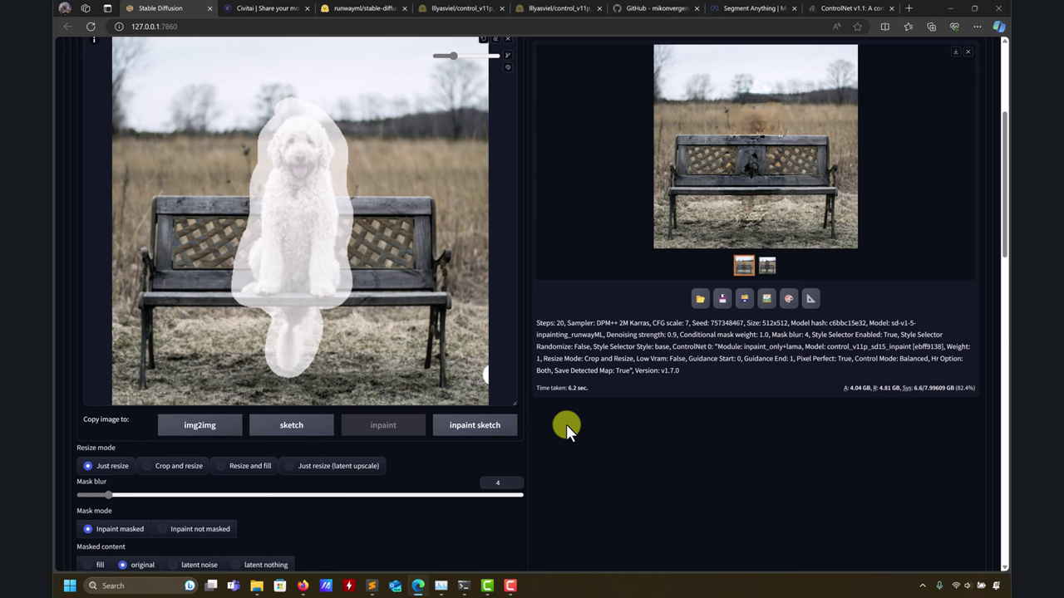
scroll(541, 408, down, 6)
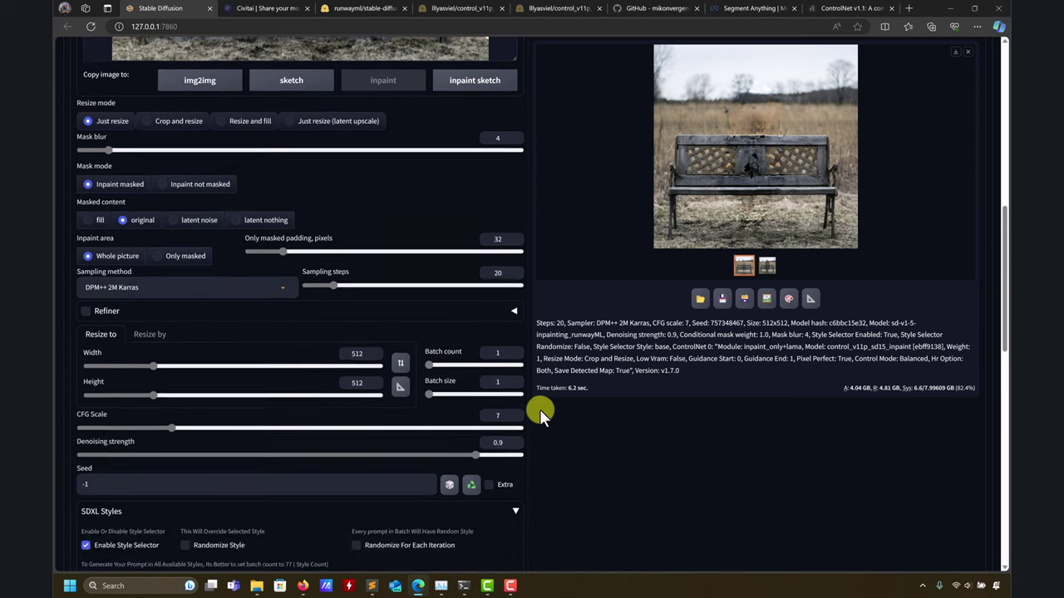
scroll(549, 407, up, 8)
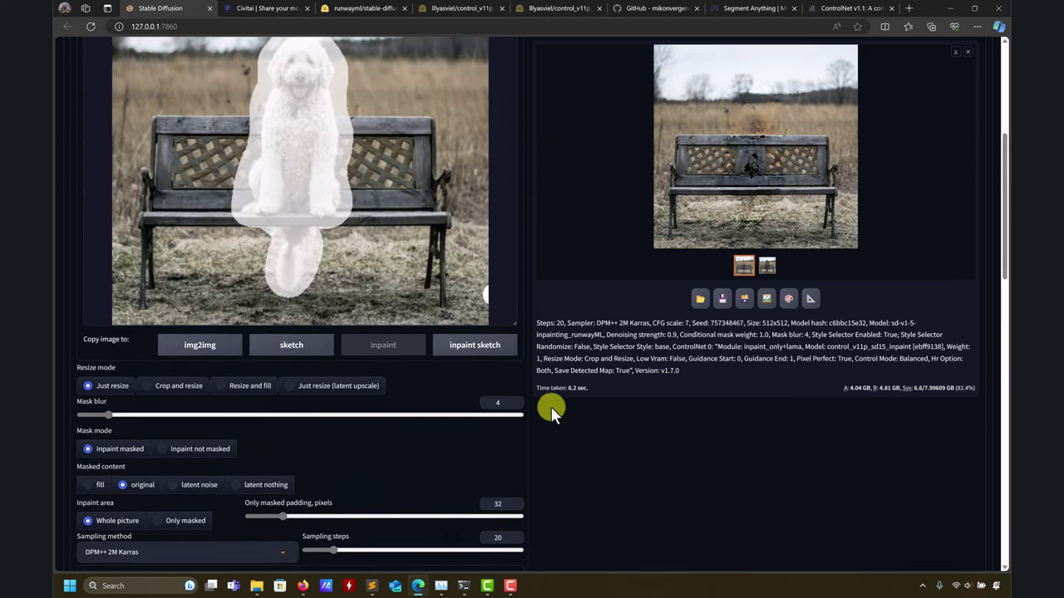
scroll(571, 378, down, 6)
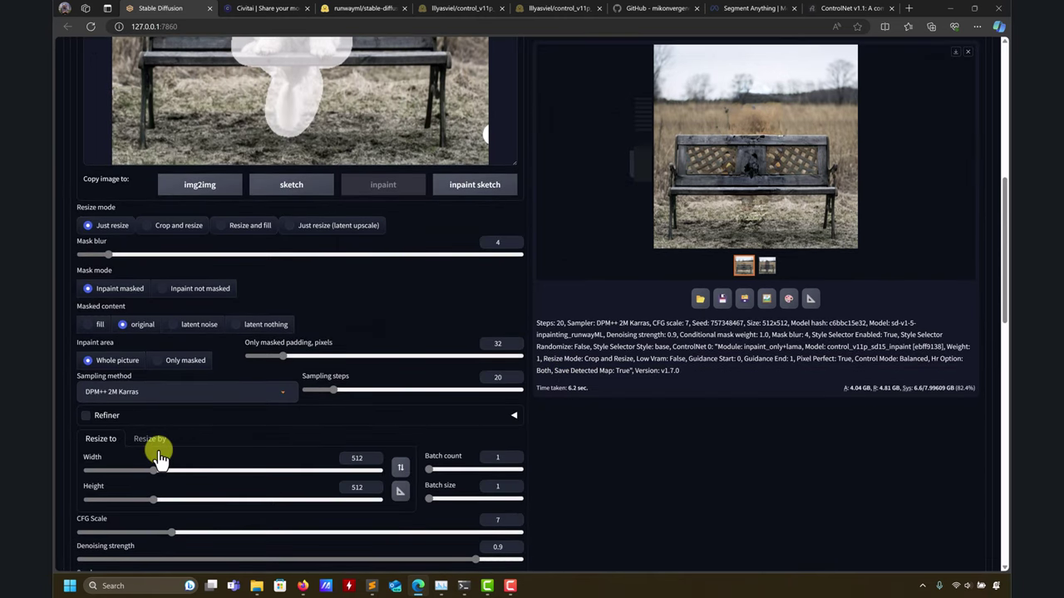
scroll(283, 413, up, 3)
scroll(283, 413, up, 3)
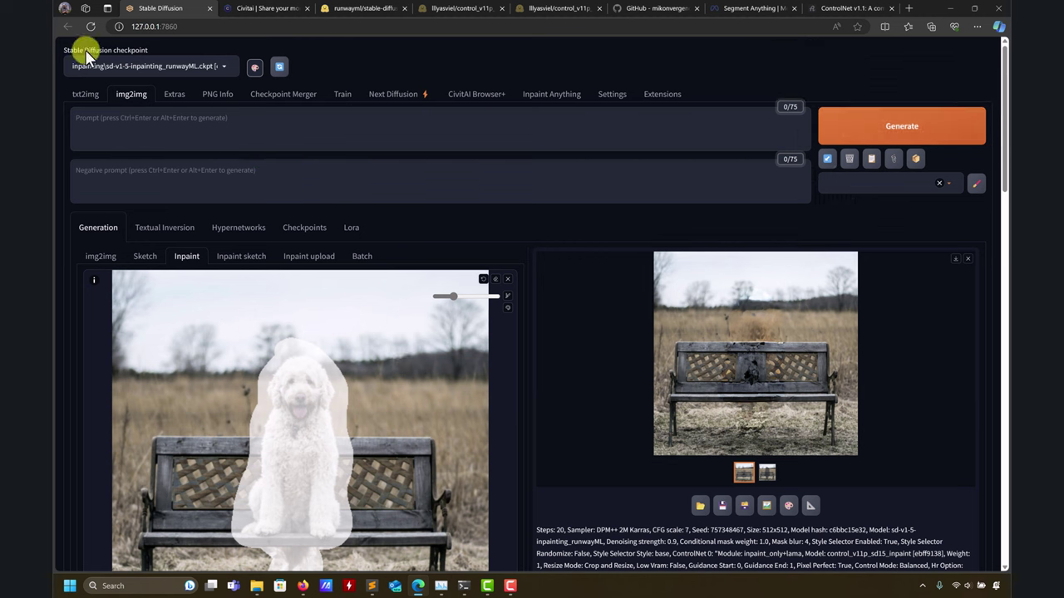
click(224, 64)
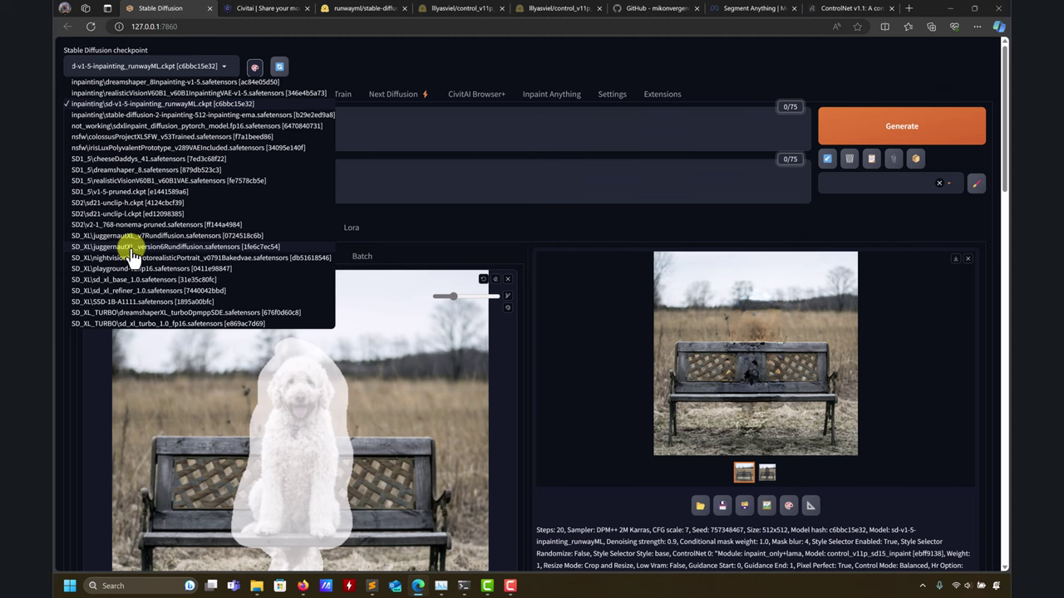
Step: Look over the empty bench with the dark backrest smudge at full size again
click(577, 360)
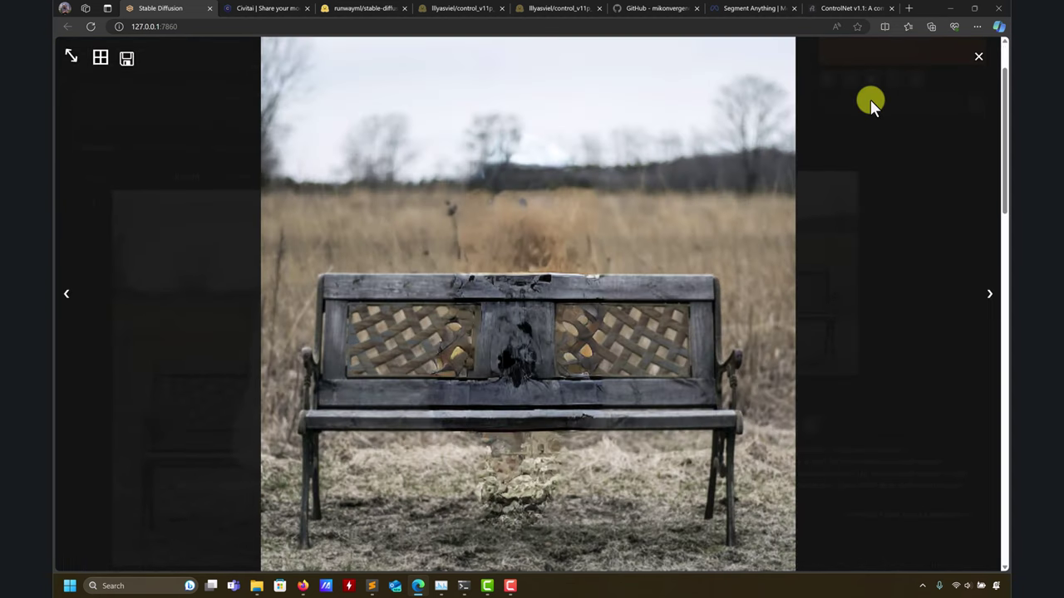
click(979, 56)
scroll(631, 311, down, 6)
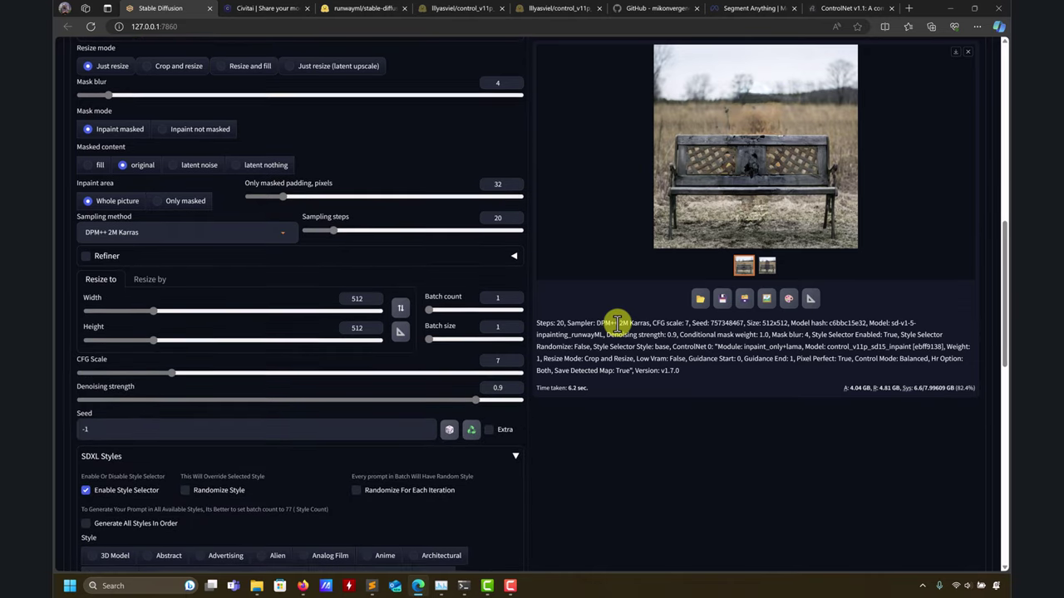
scroll(583, 311, down, 2)
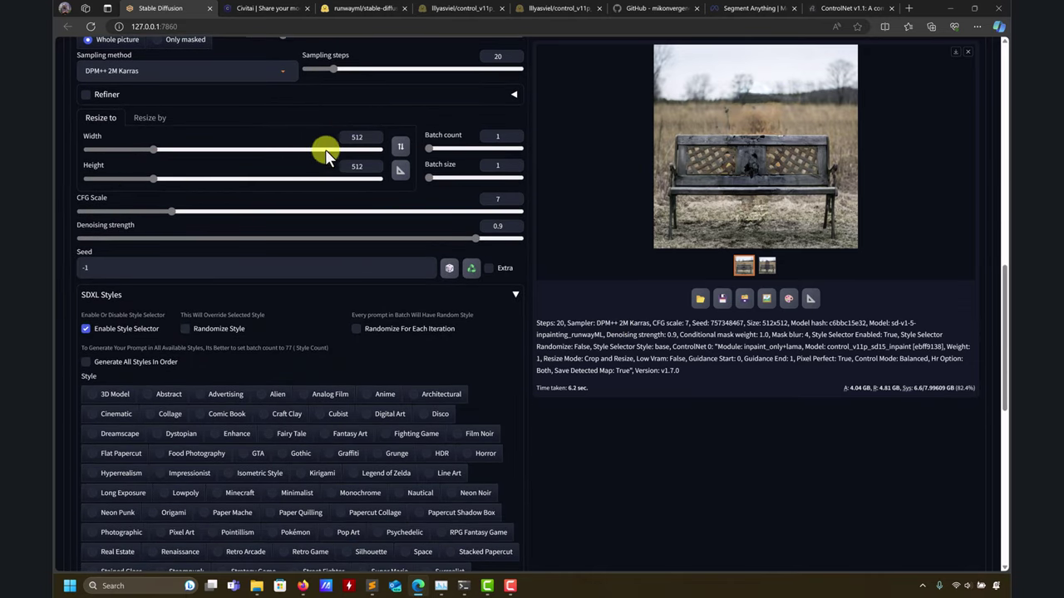
scroll(590, 314, up, 10)
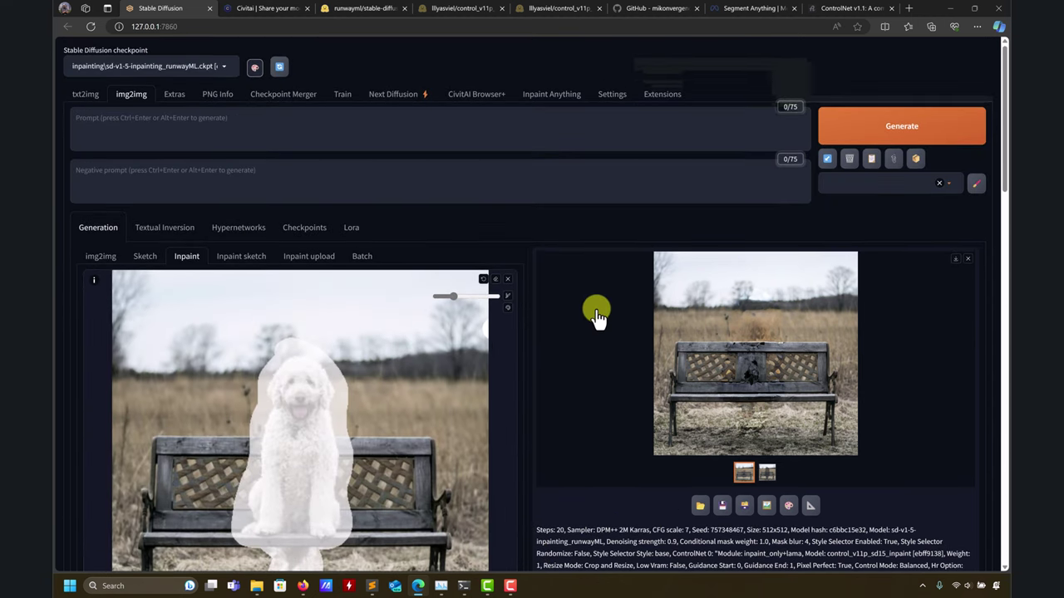
Step: Load sample_input_image.png into the Inpaint Anything input image area
click(542, 94)
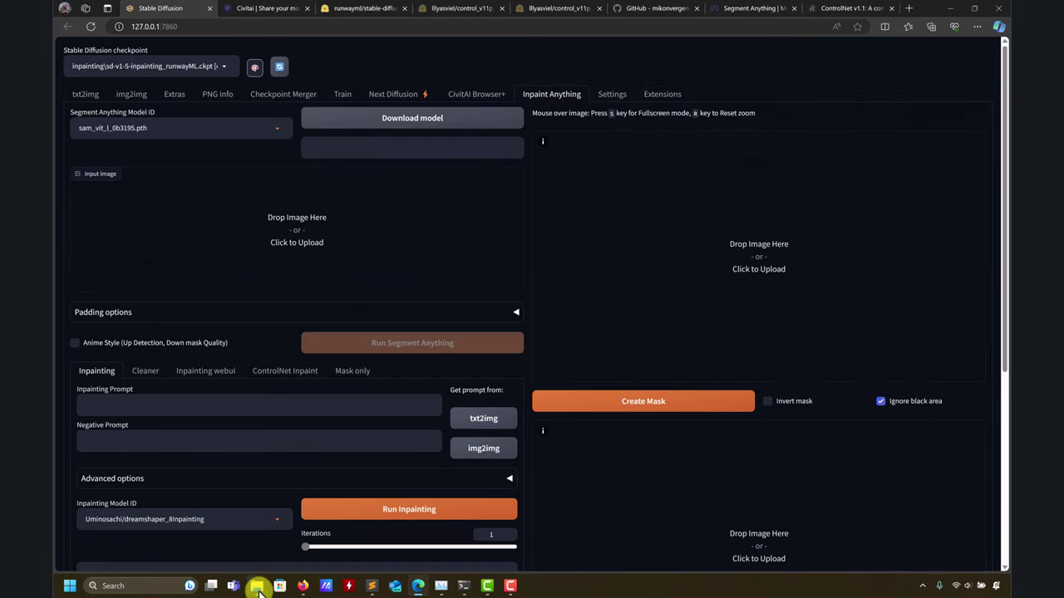
mouse_move(259, 587)
click(233, 549)
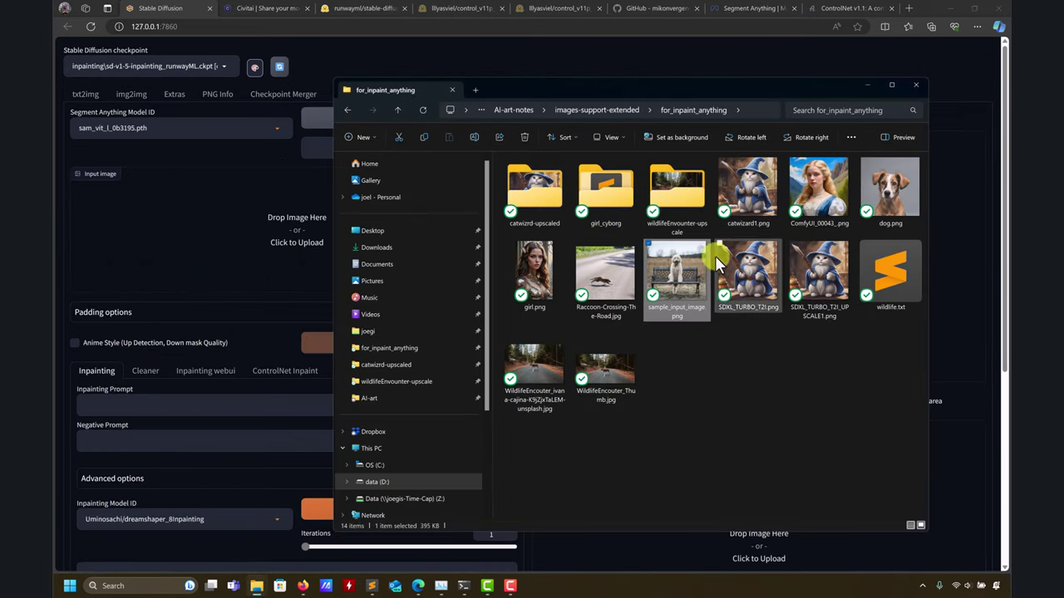
drag(677, 275, 299, 271)
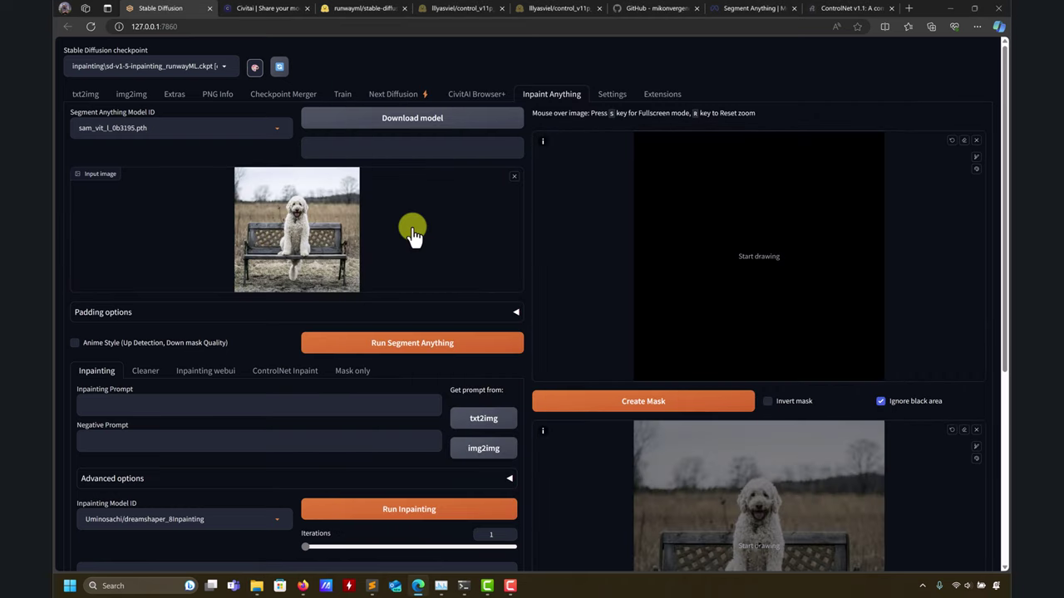
Step: Look over the Segment Anything web page, then return to the WebUI
click(748, 8)
scroll(291, 211, up, 6)
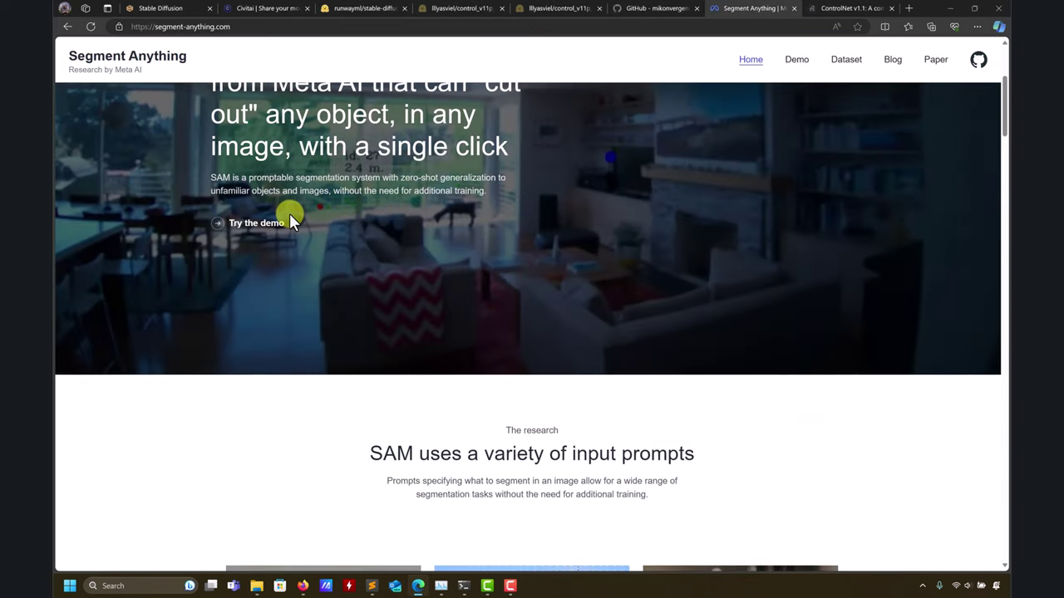
scroll(290, 213, down, 6)
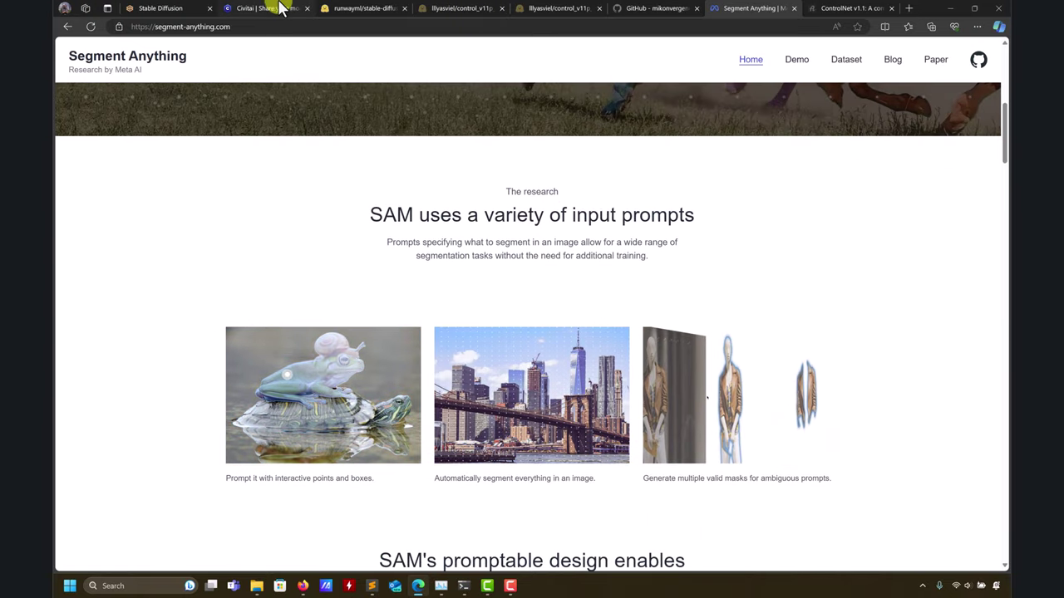
click(143, 8)
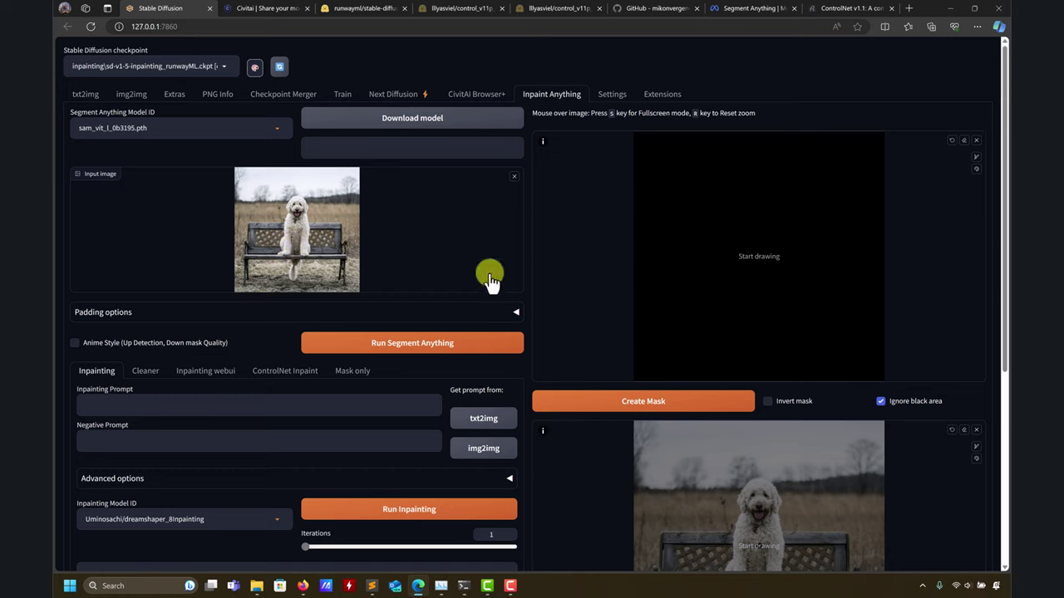
Step: Run Segment Anything to get a 47-segment colour map, checking progress in the console
click(416, 349)
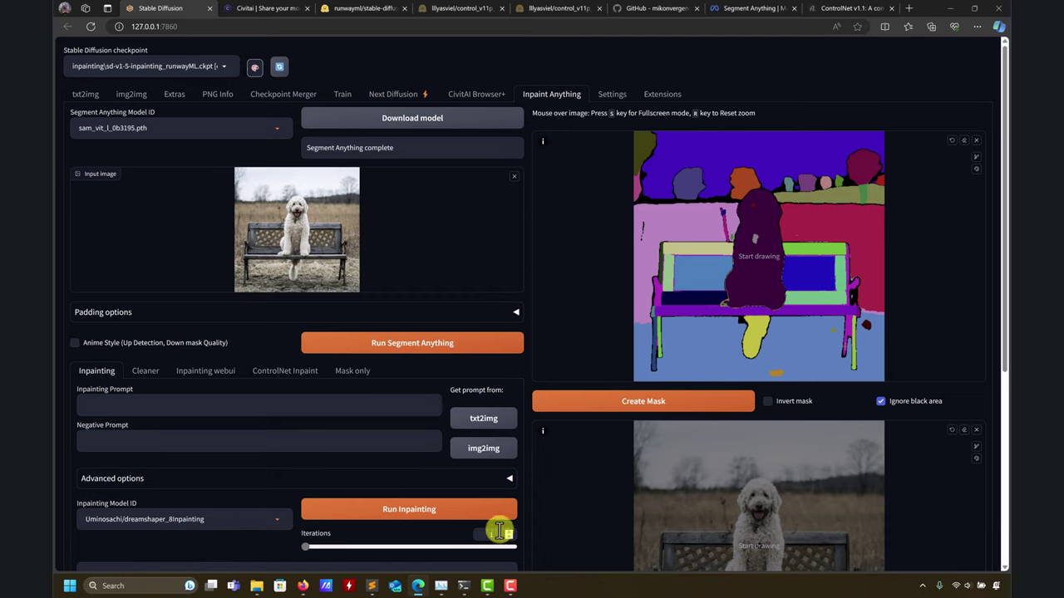
click(464, 586)
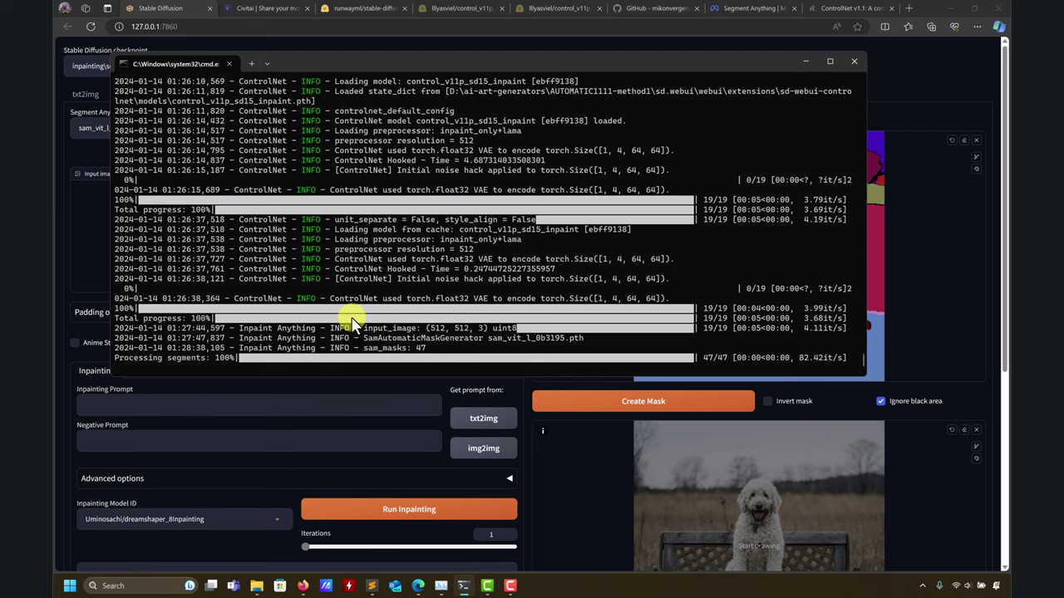
click(804, 61)
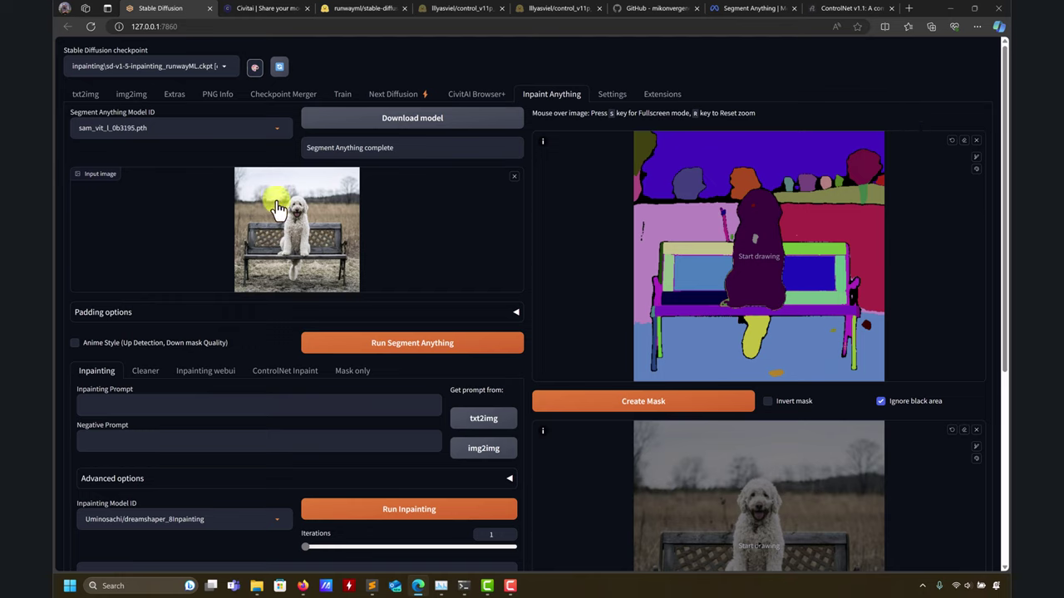
click(131, 94)
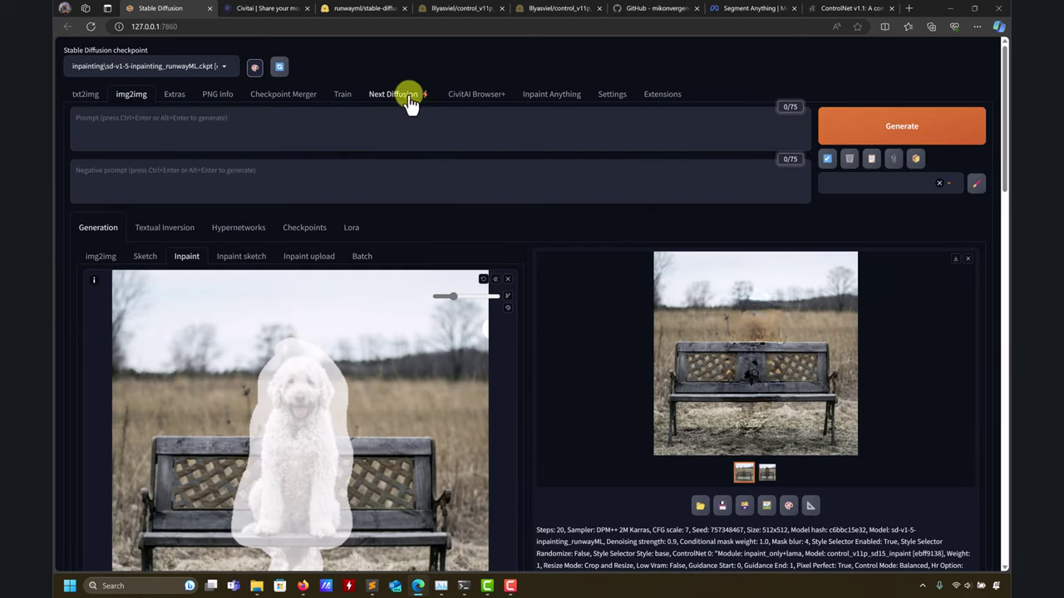
click(541, 94)
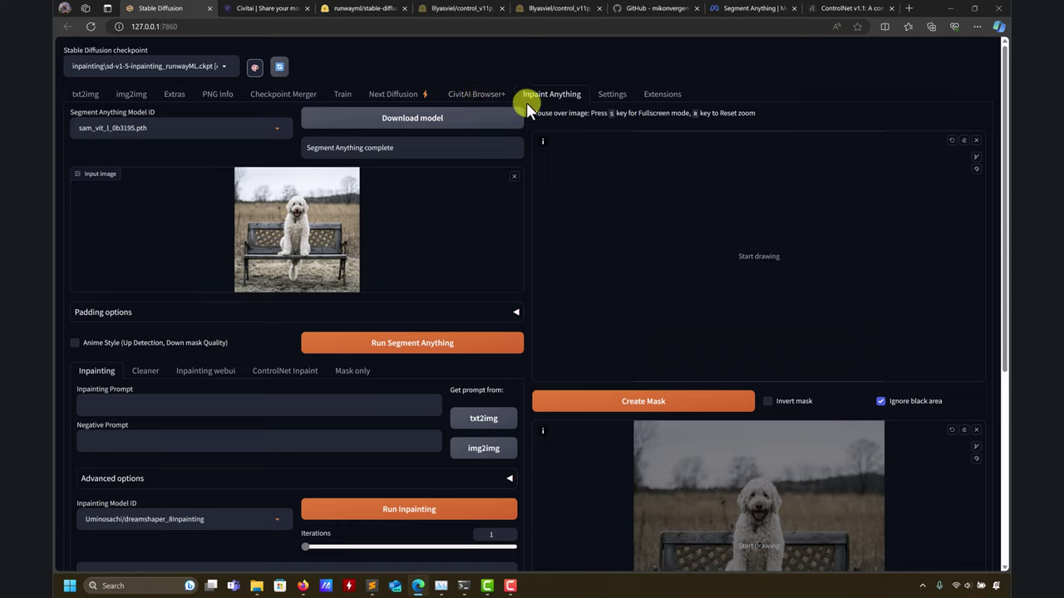
click(429, 349)
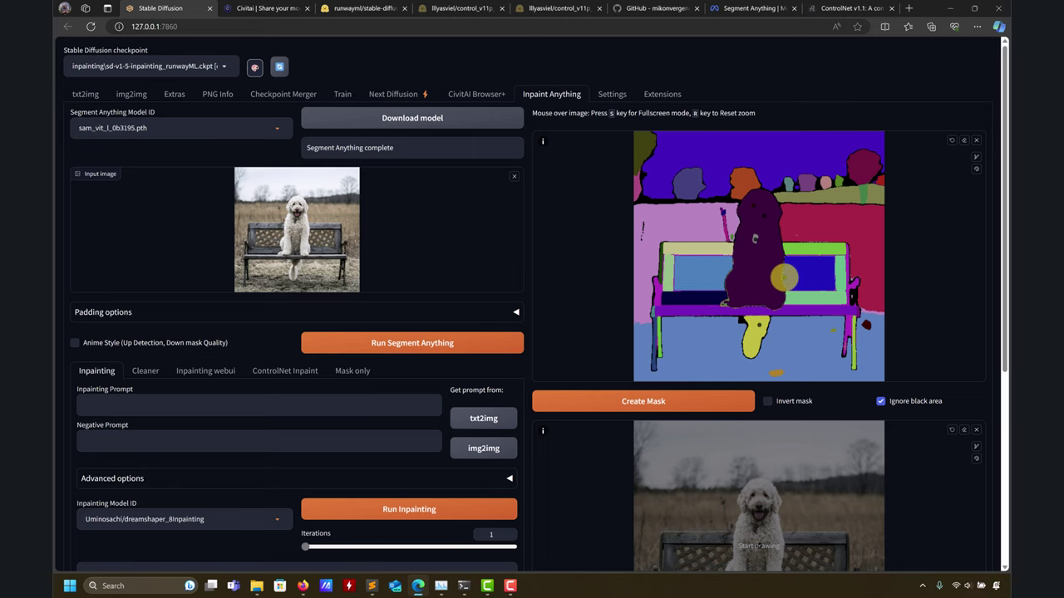
Step: Create the dog mask and sketch over the missed patch beside the dog's leg
scroll(700, 277, down, 2)
click(704, 250)
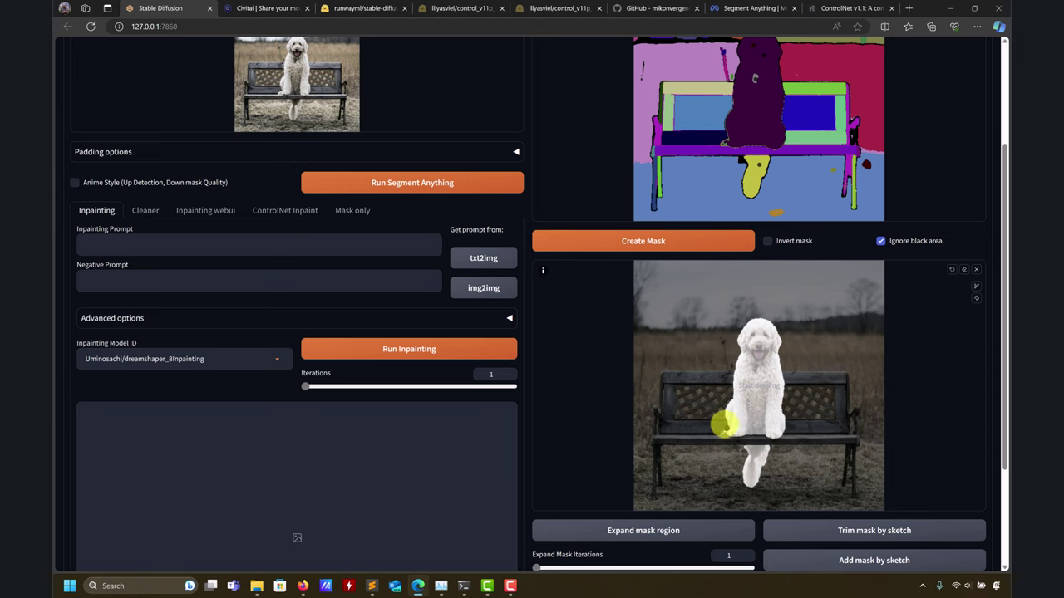
key(s)
scroll(728, 444, up, 3)
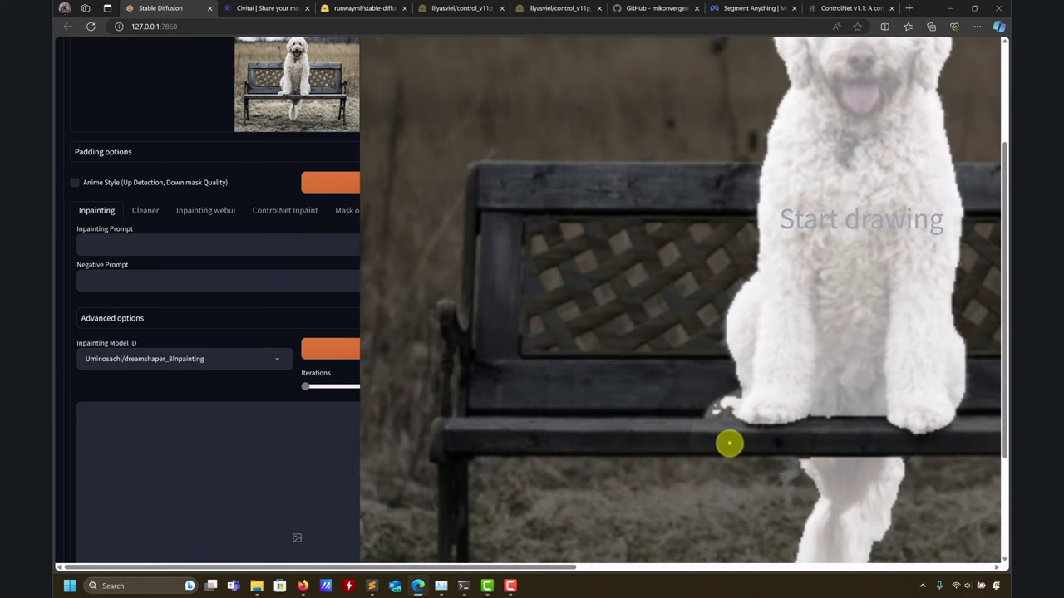
key(r)
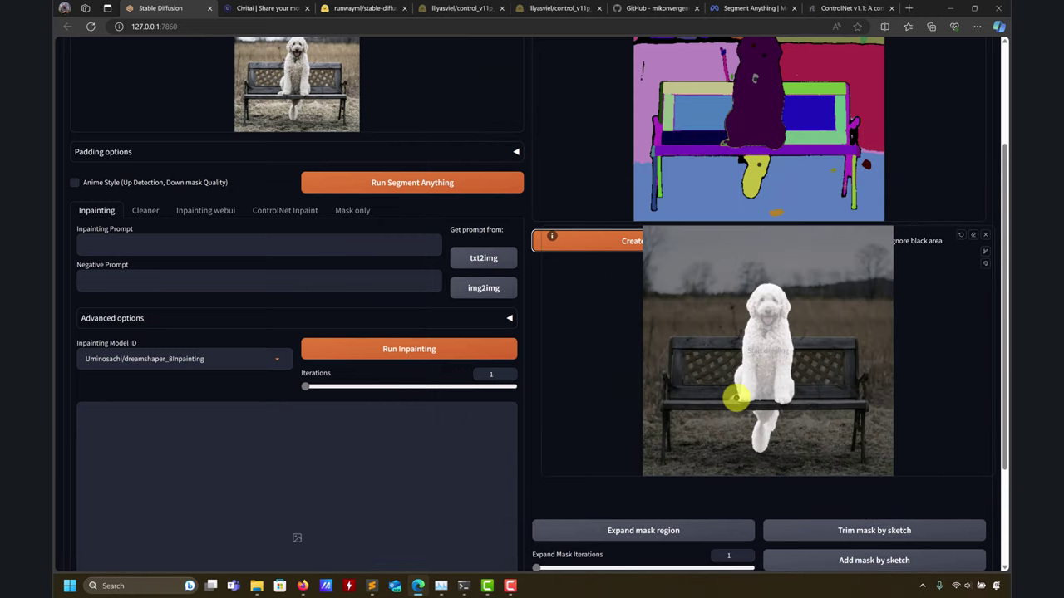
scroll(725, 133, up, 4)
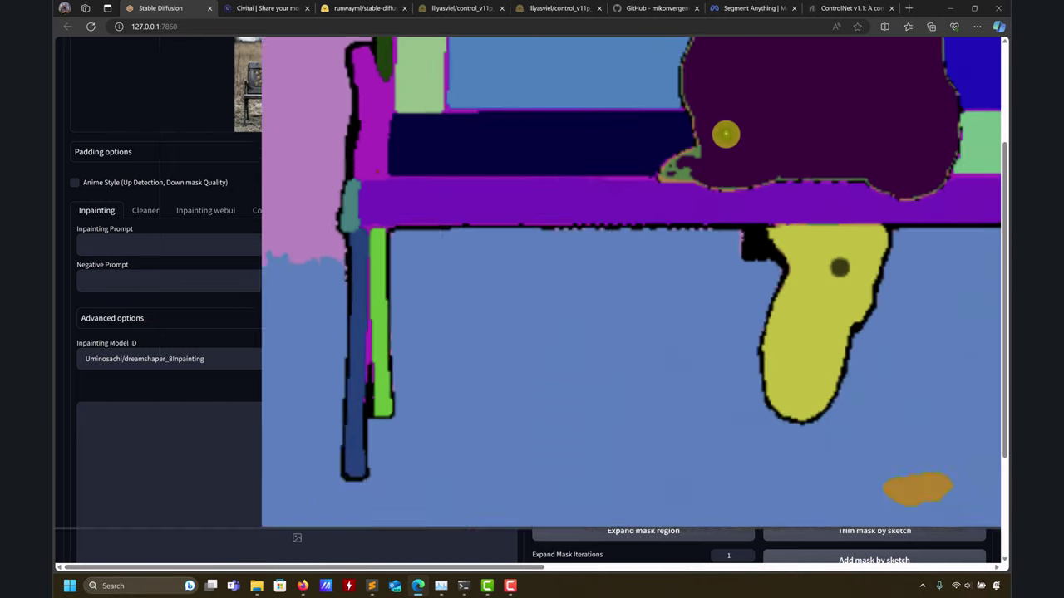
scroll(726, 134, up, 2)
mouse_move(690, 168)
mouse_down()
mouse_move(656, 182)
mouse_move(735, 183)
mouse_move(820, 166)
mouse_up()
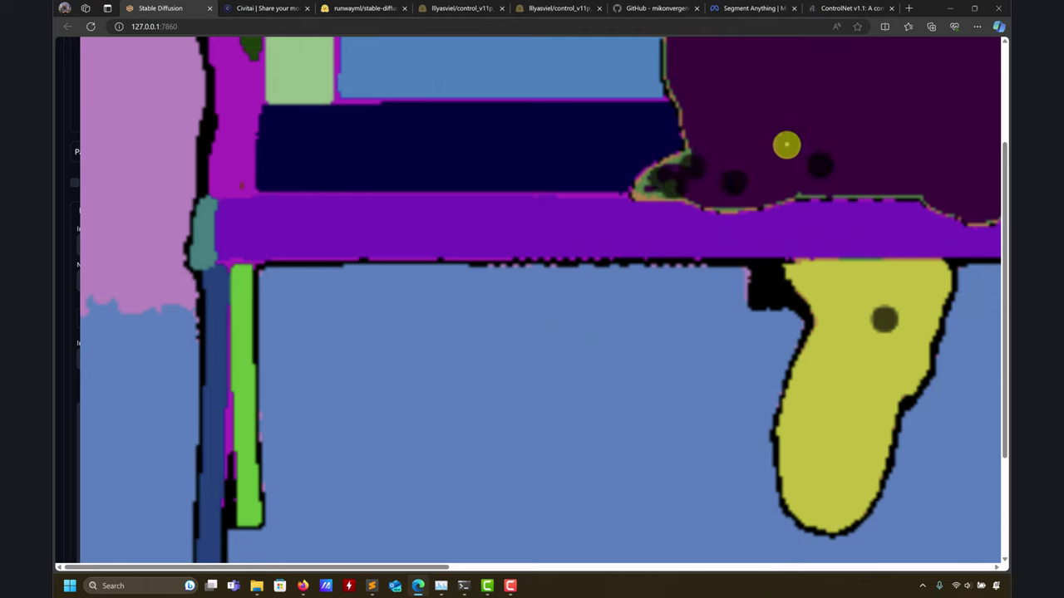
Step: Exit fullscreen and confirm the mask preview covers the whole dog, tail included
key(s)
scroll(782, 91, up, 2)
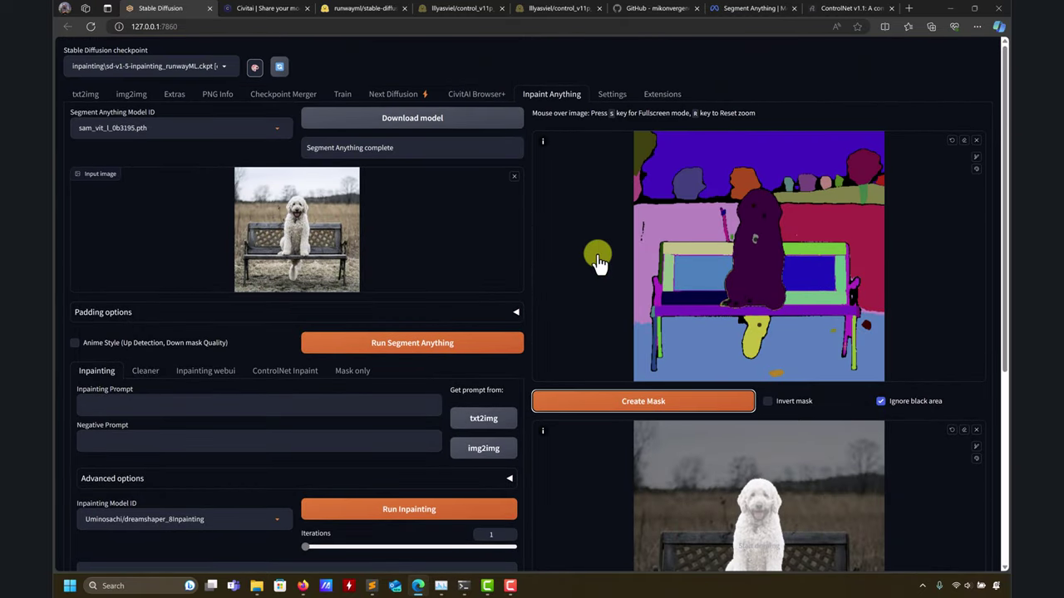
scroll(615, 316, down, 2)
scroll(619, 316, down, 2)
scroll(615, 257, up, 2)
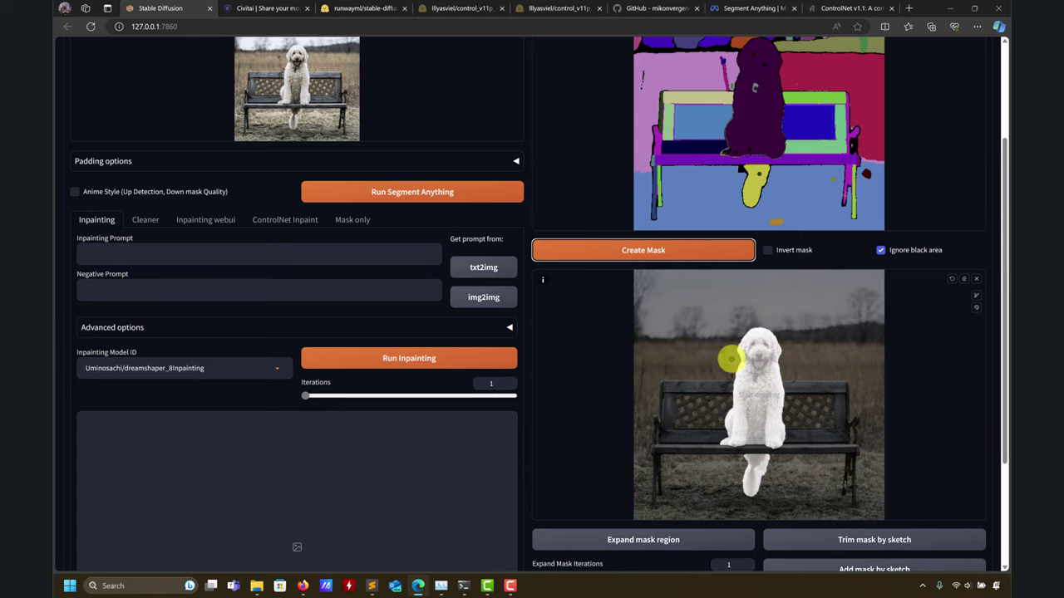
scroll(736, 357, up, 5)
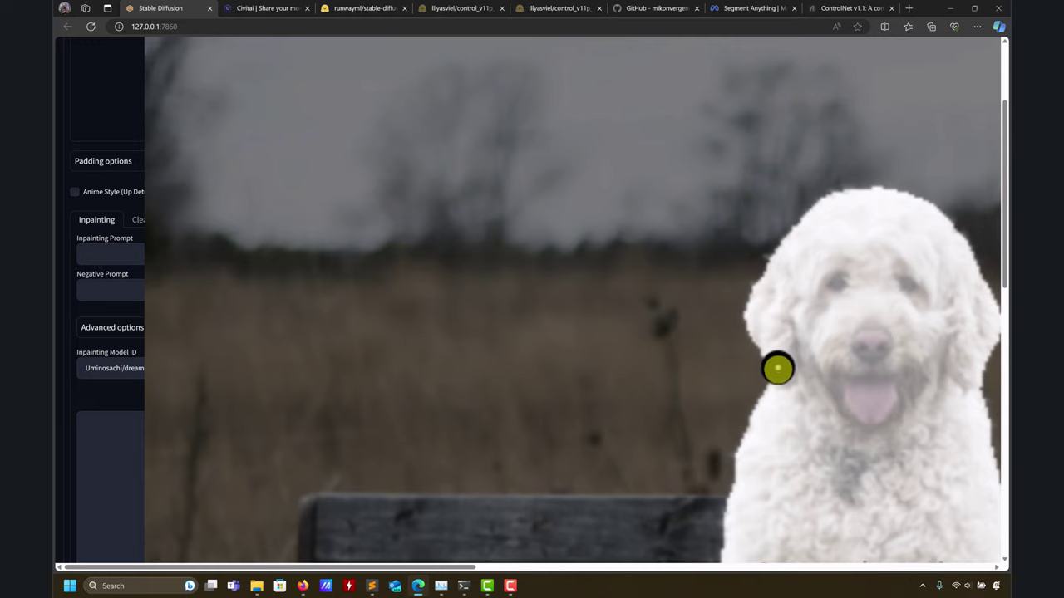
scroll(779, 372, down, 3)
scroll(779, 373, down, 3)
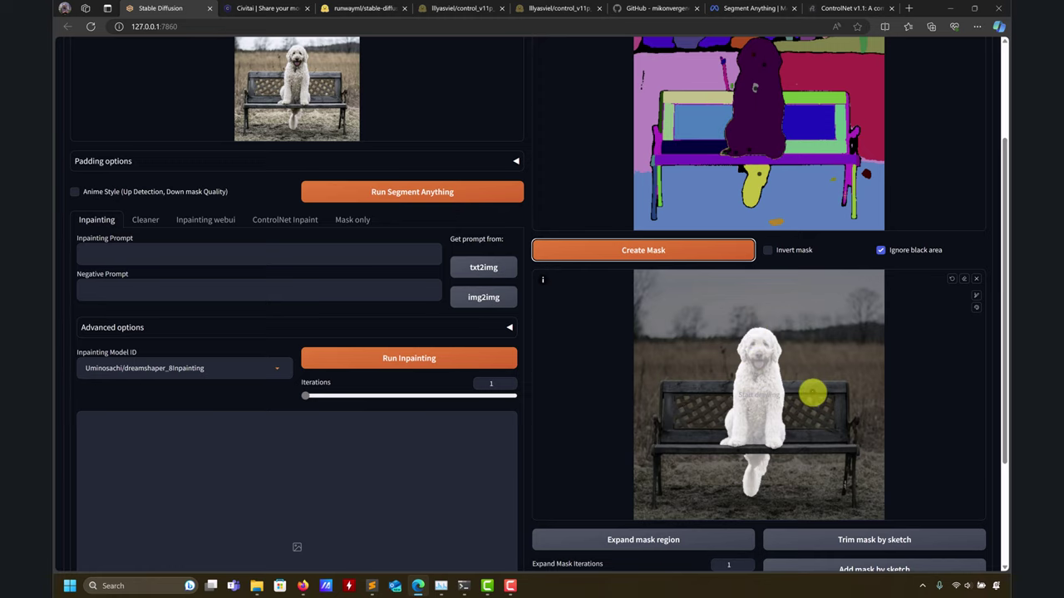
scroll(814, 387, down, 2)
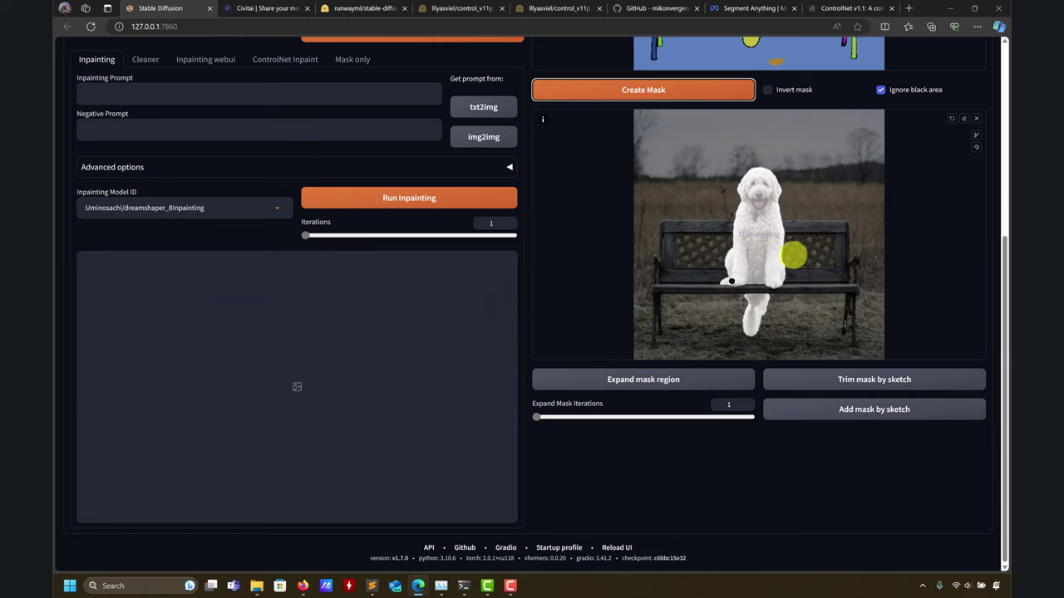
Step: Run the Cleaner with the lama model, leaving a faint ghost of the dog
scroll(475, 277, up, 1)
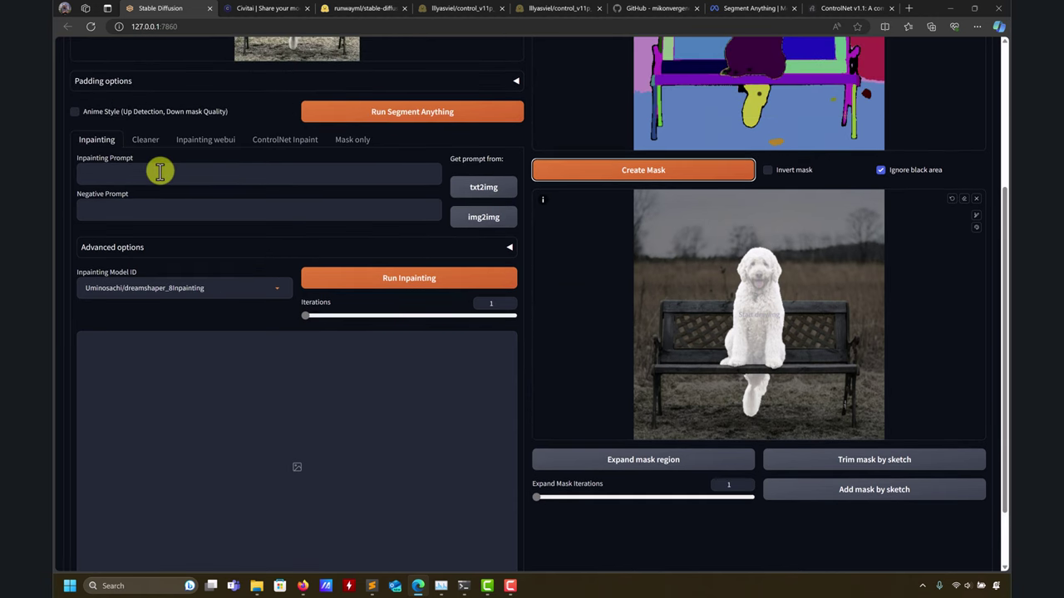
click(147, 140)
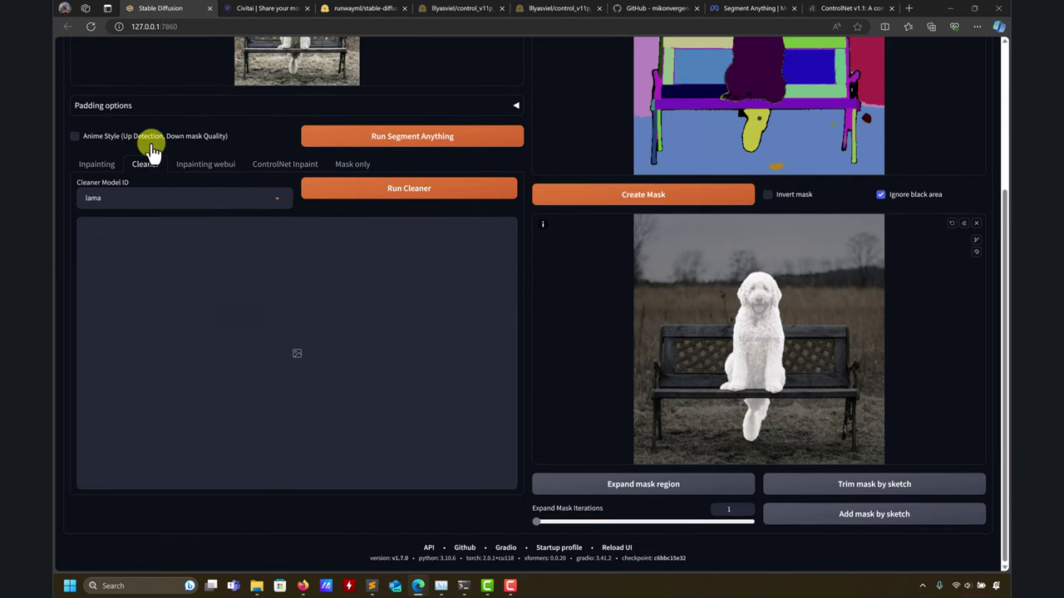
click(275, 203)
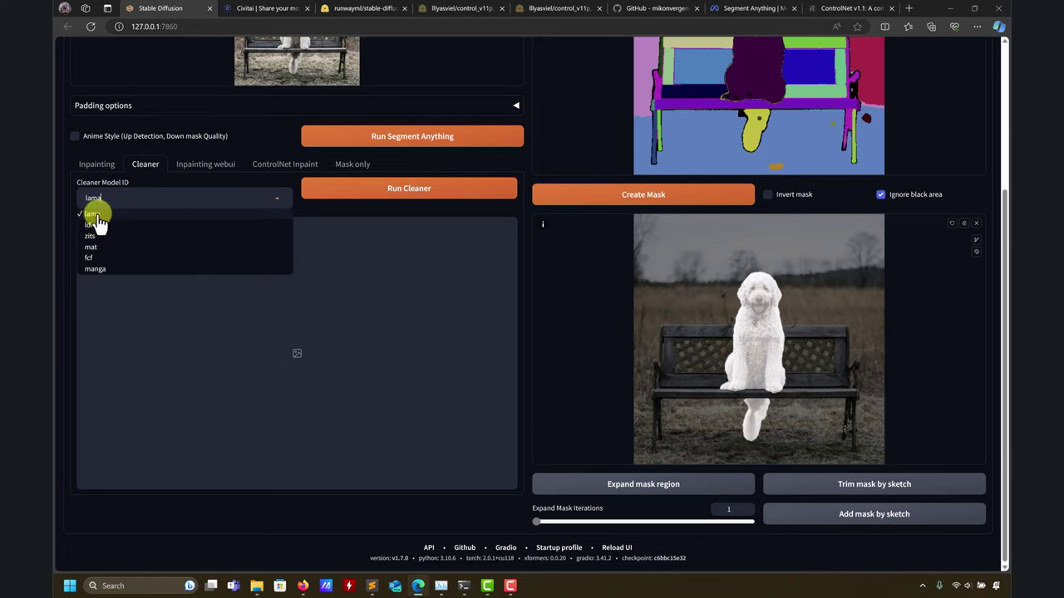
click(93, 215)
click(422, 189)
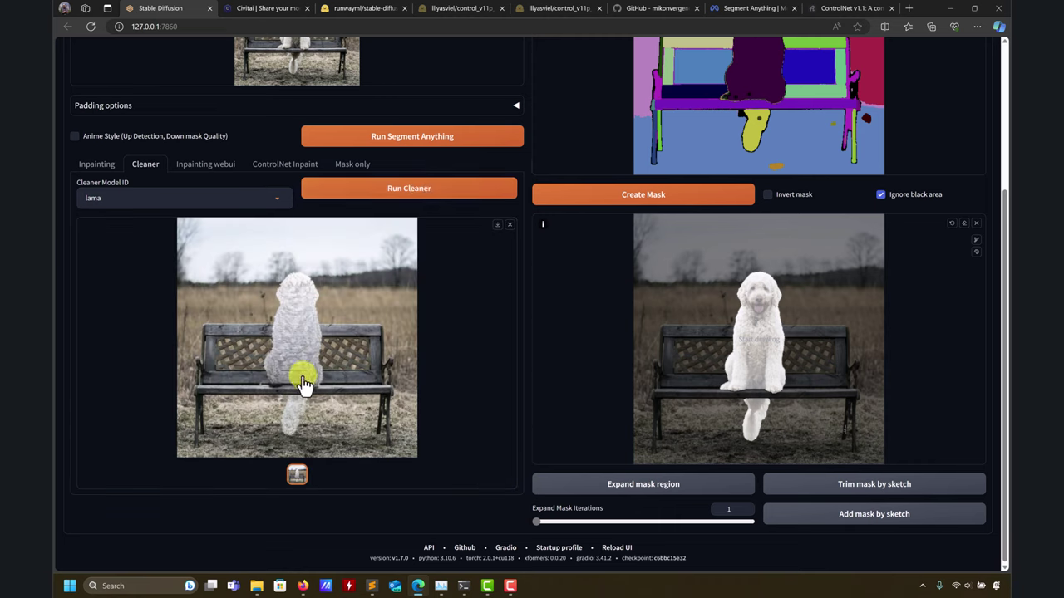
scroll(303, 384, up, 3)
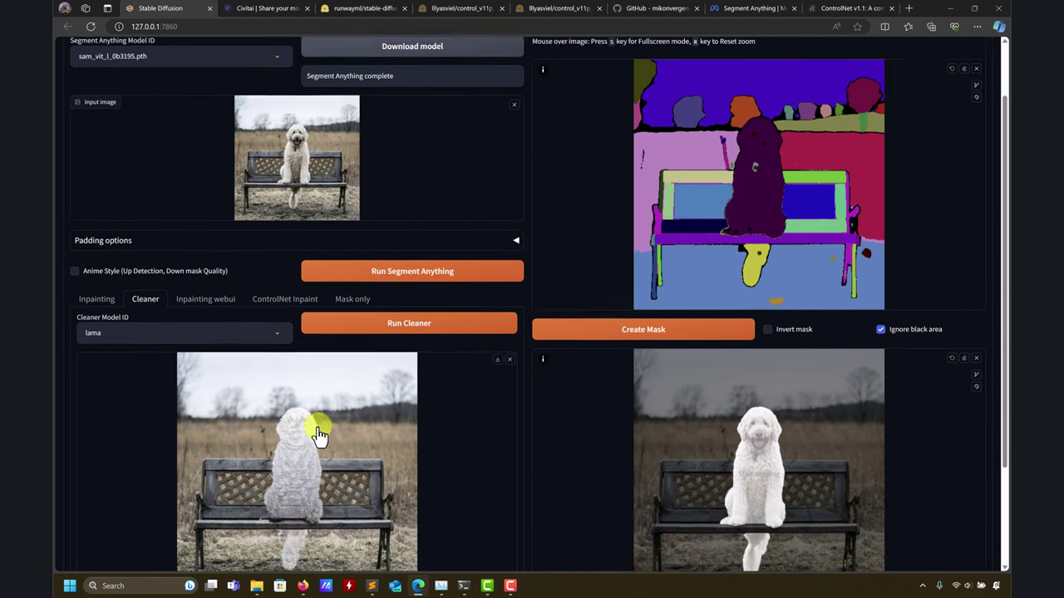
scroll(316, 422, down, 3)
scroll(283, 339, up, 1)
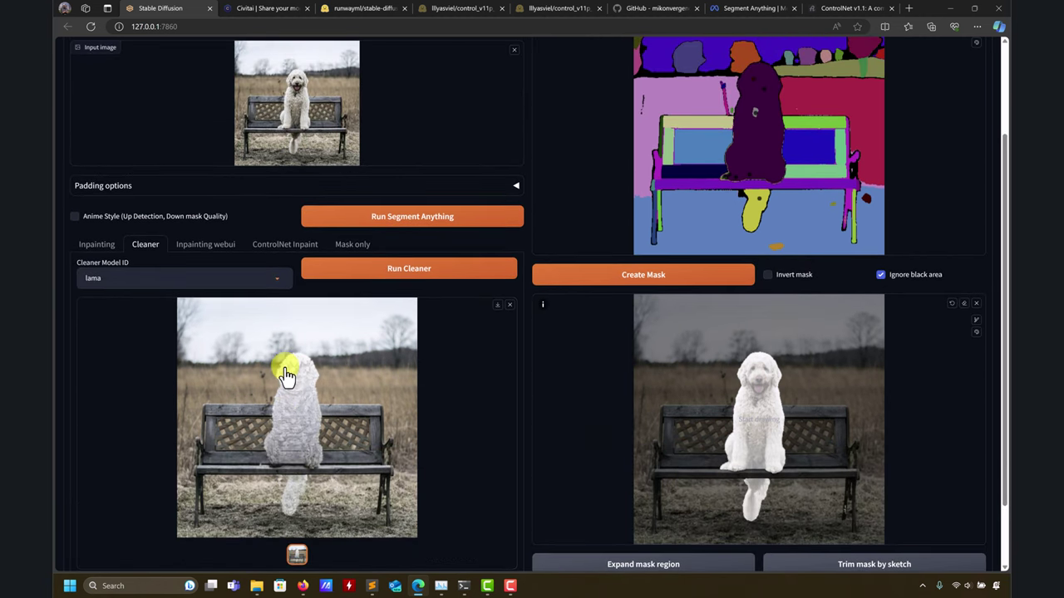
scroll(285, 333, down, 1)
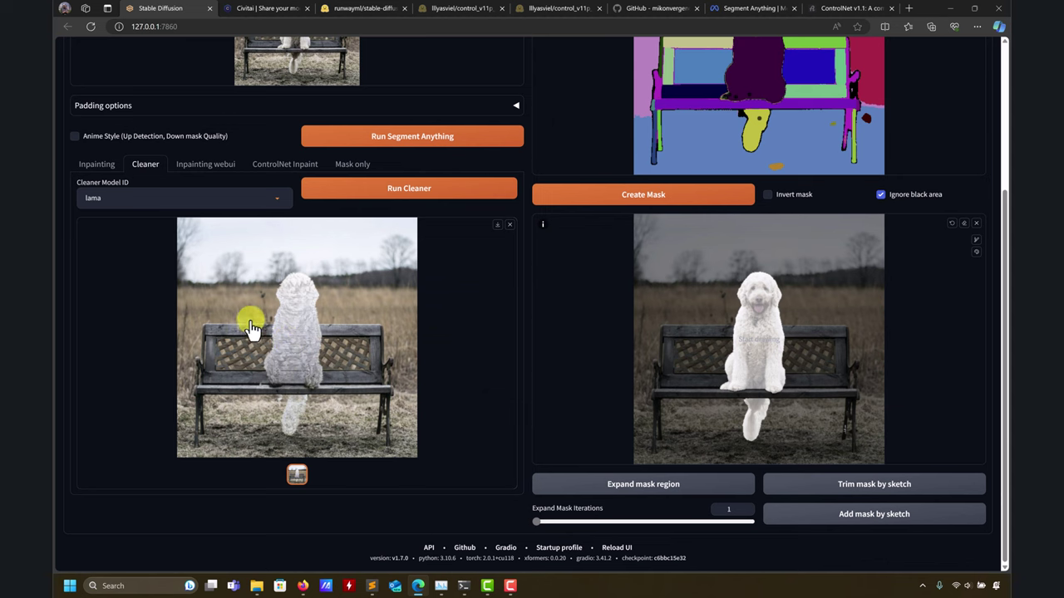
scroll(349, 249, up, 3)
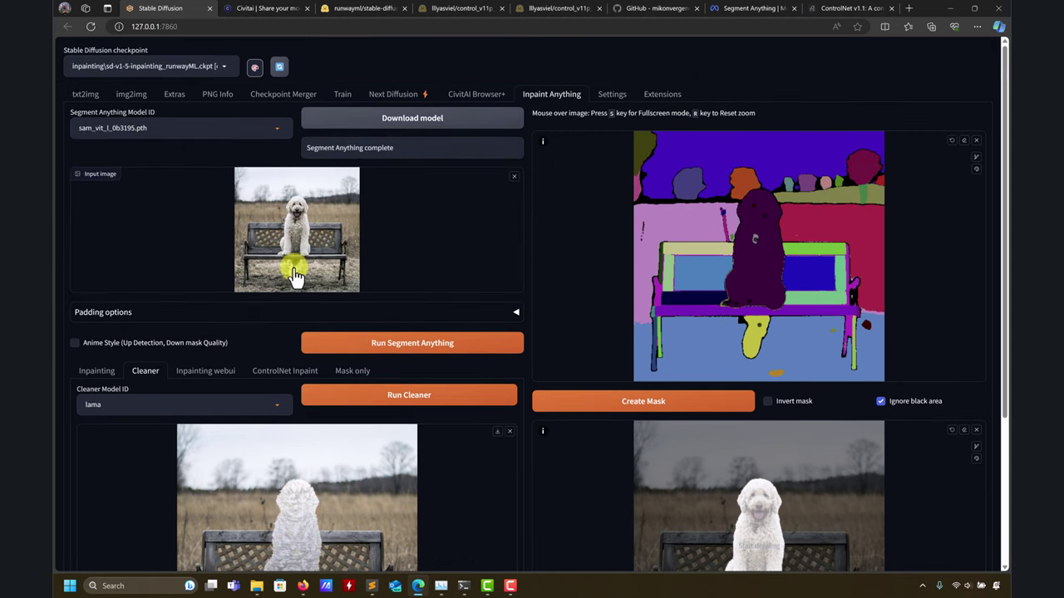
Step: Expand the dog mask with 5 iterations and rerun the lama Cleaner to erase it fully
scroll(302, 328, down, 2)
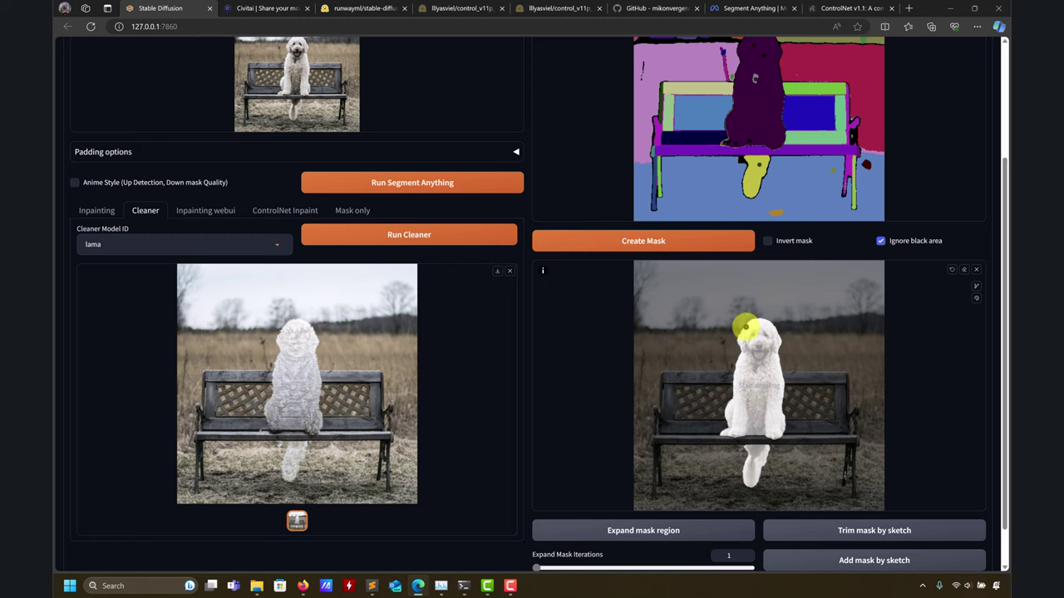
scroll(727, 391, down, 1)
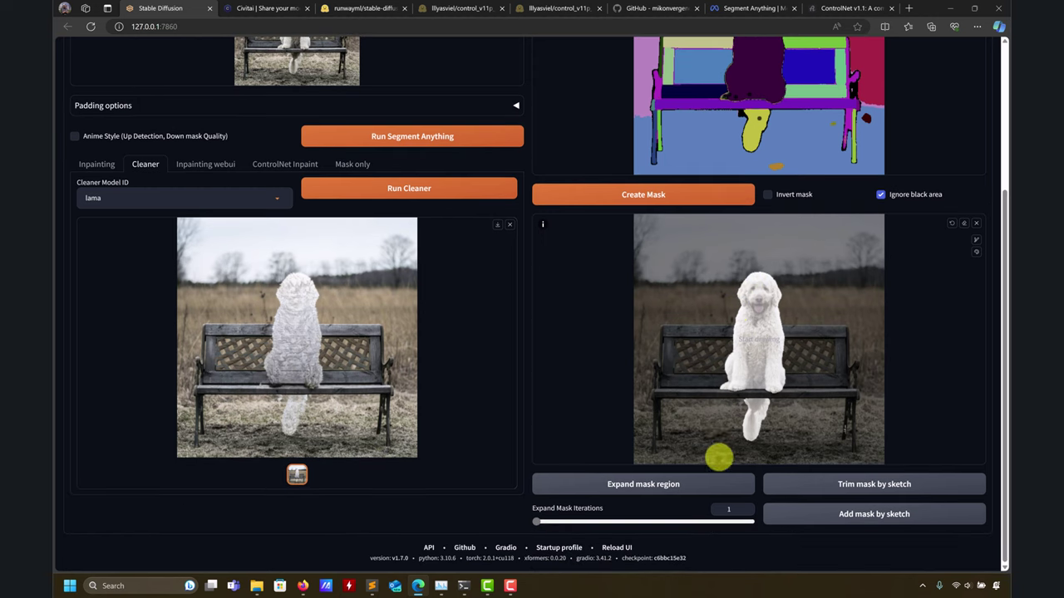
click(675, 493)
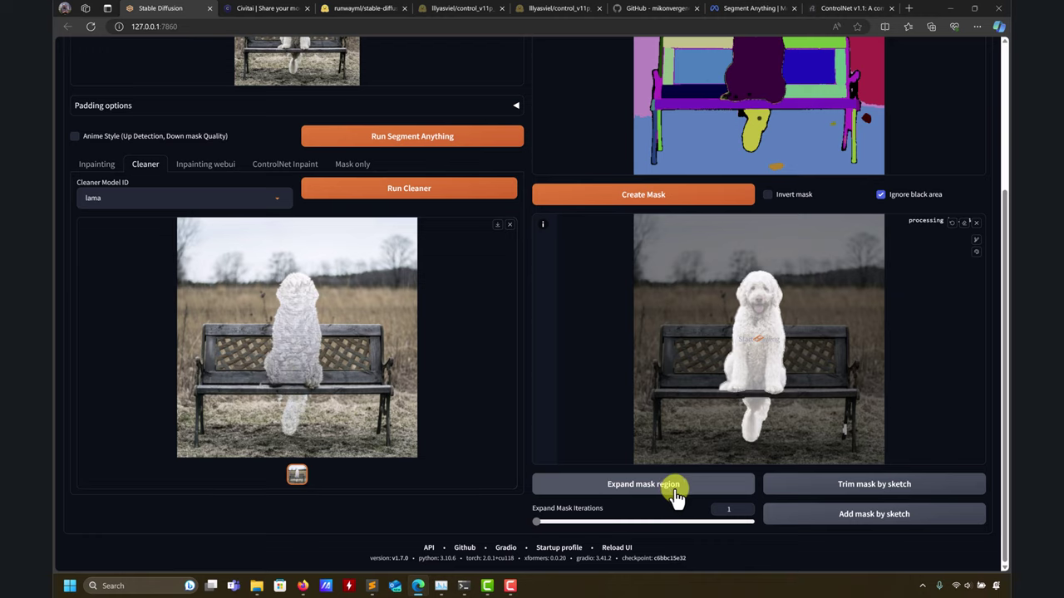
click(746, 507)
click(747, 507)
click(746, 507)
click(747, 507)
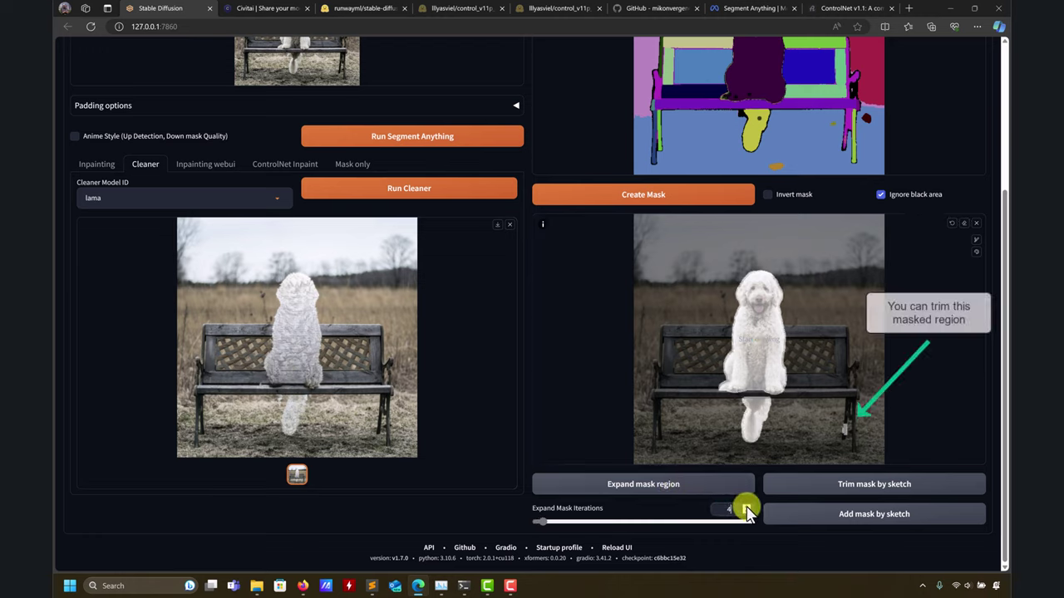
click(692, 491)
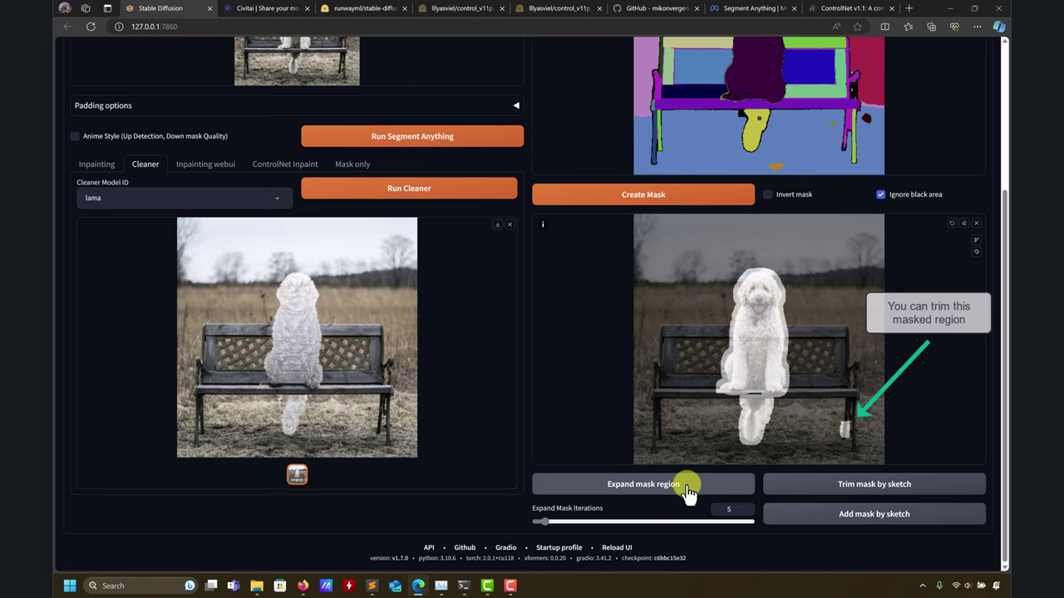
click(688, 489)
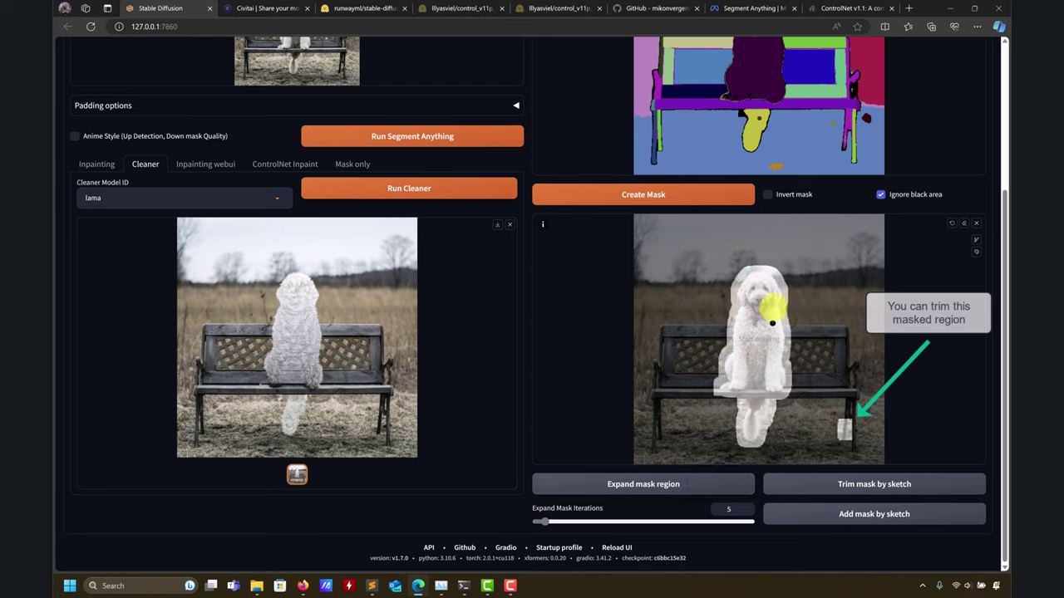
click(389, 193)
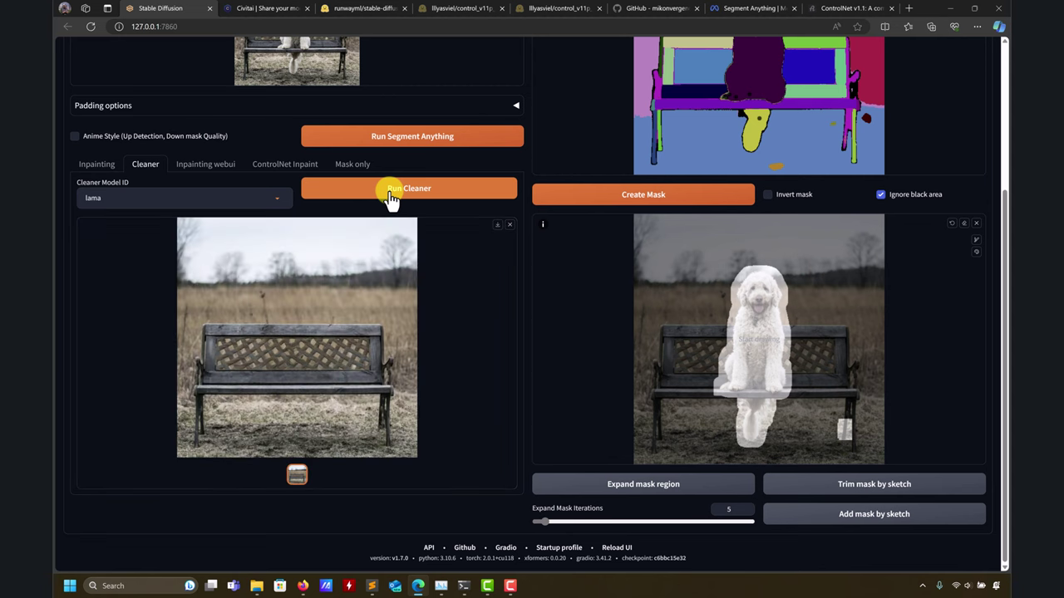
Step: Inspect the cleaned photo of the empty wooden bench in dry grass at full size
click(293, 380)
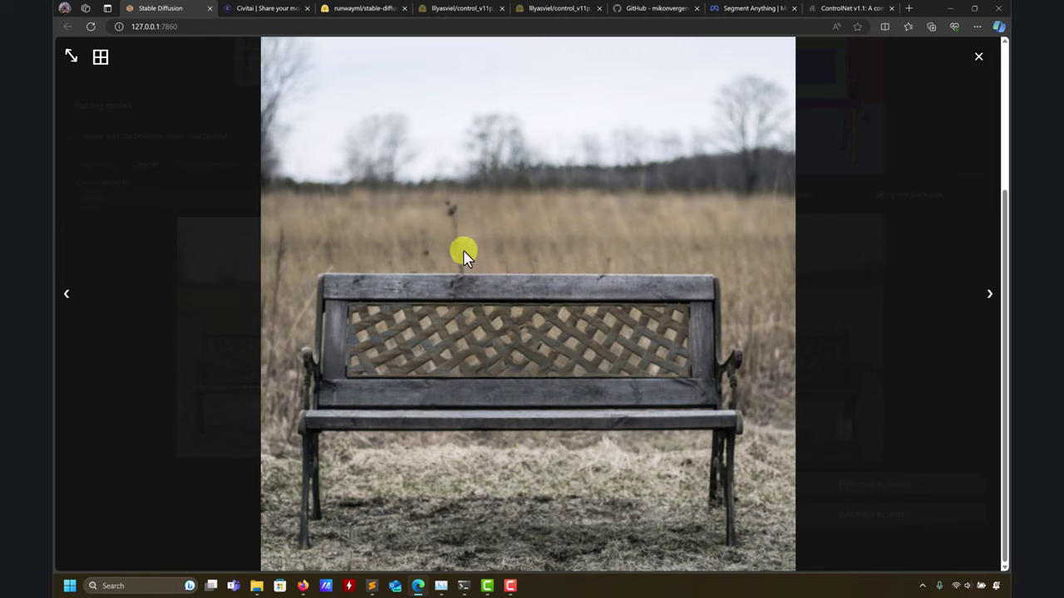
click(978, 56)
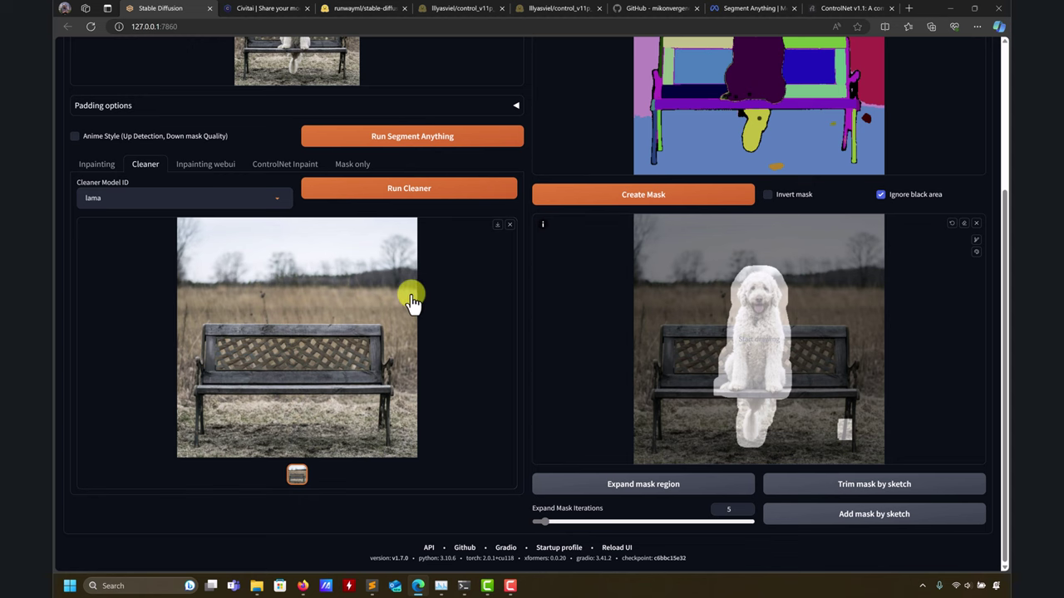
scroll(406, 297, up, 2)
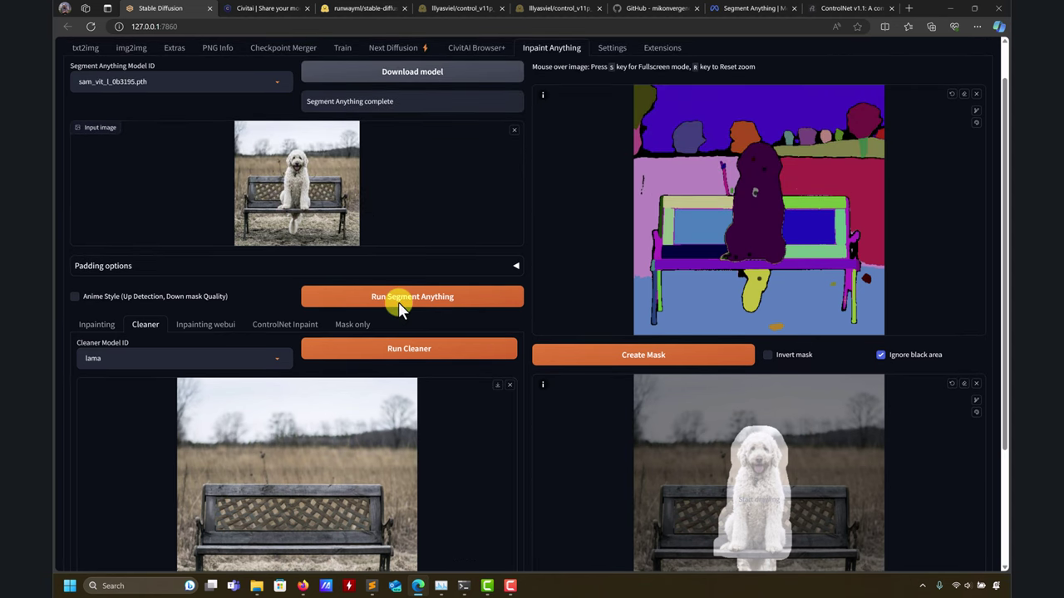
scroll(489, 386, down, 2)
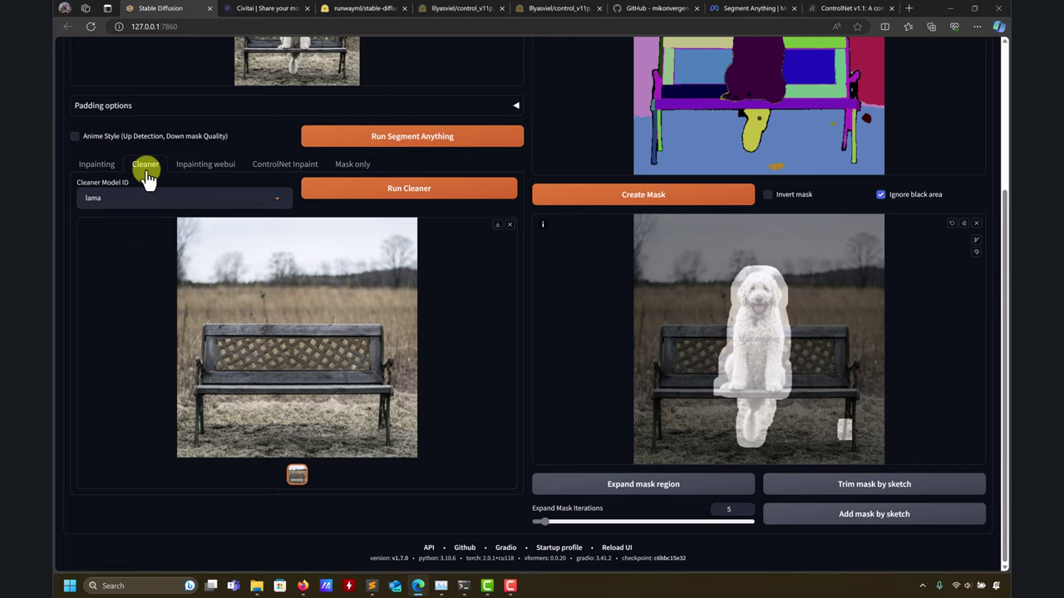
Step: Enter 'pikachu' as the inpainting prompt and show the Inpainting Model ID list
click(89, 166)
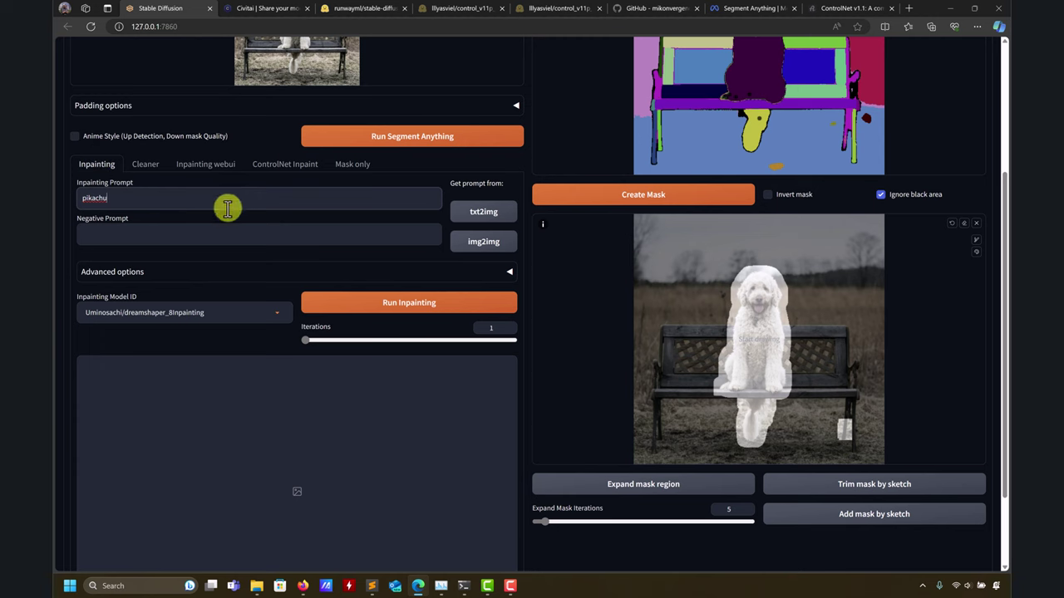
scroll(632, 204, up, 3)
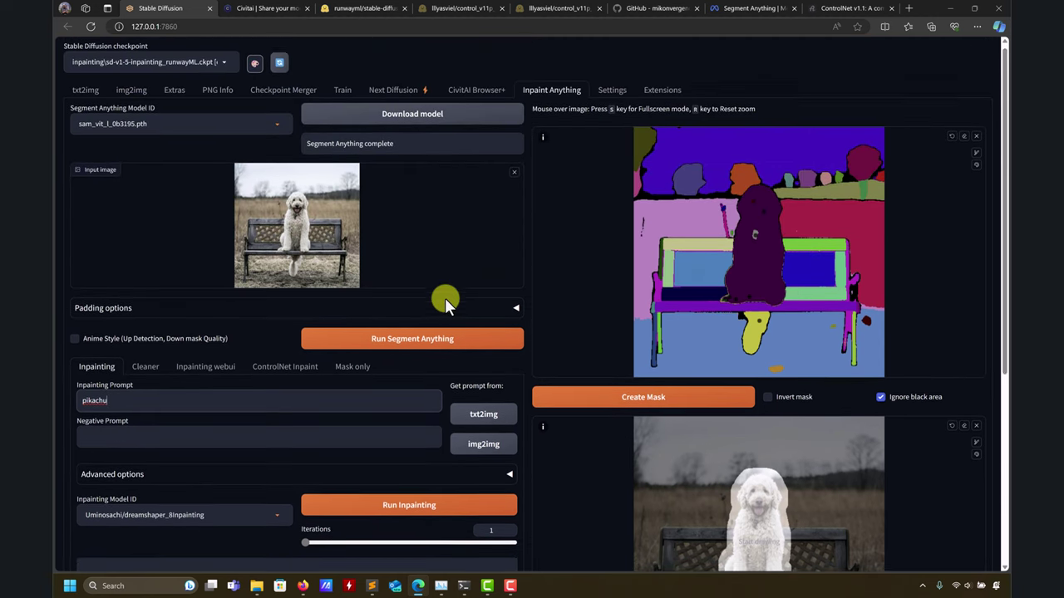
scroll(445, 298, down, 5)
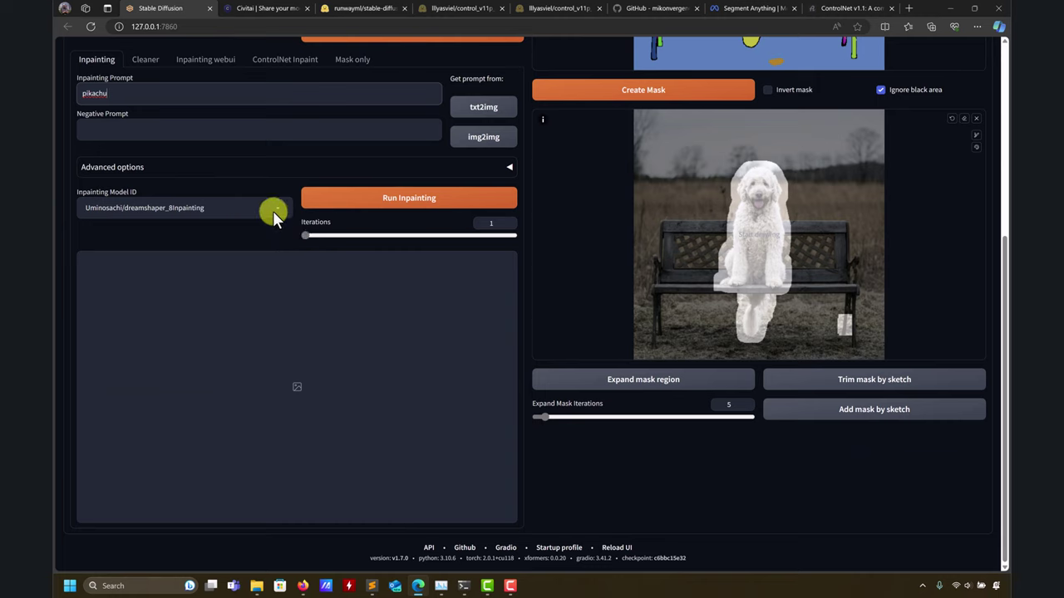
click(272, 210)
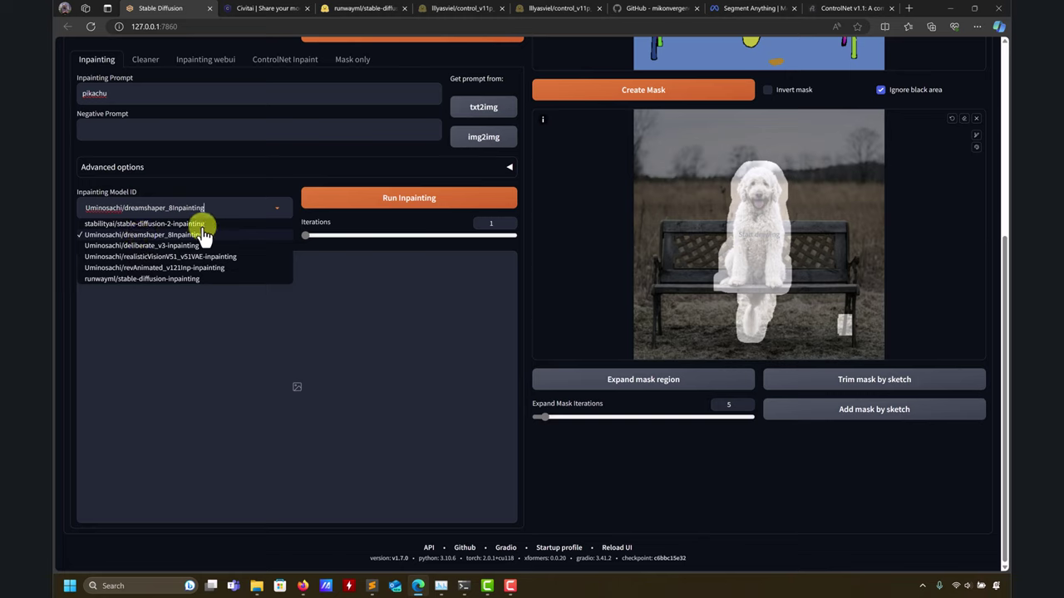
Step: Inpaint the masked dog with dreamshaper_8Inpainting into a Pikachu and view the result full-screen
click(357, 202)
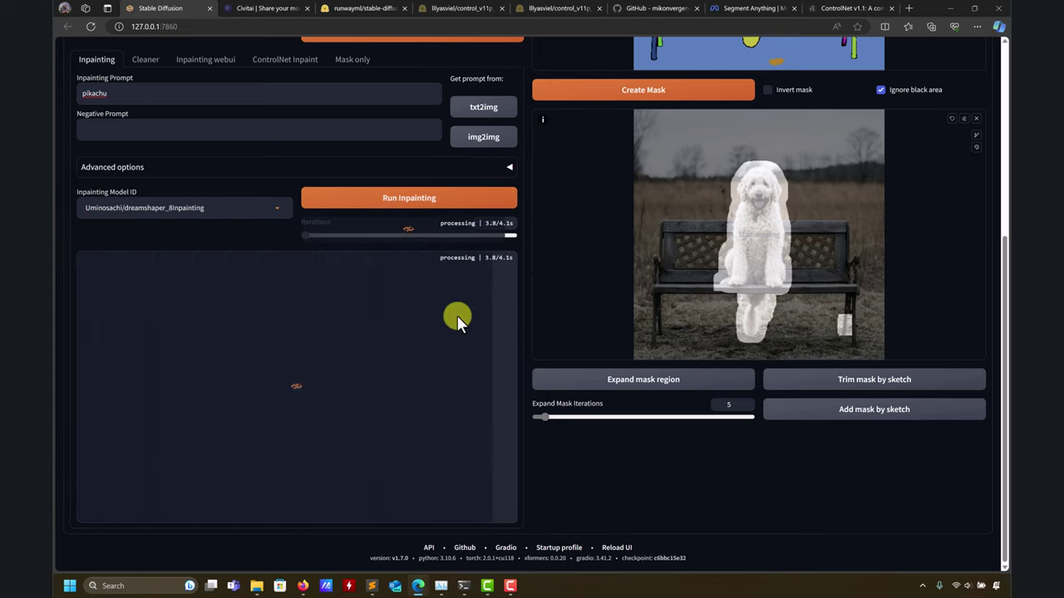
scroll(556, 429, up, 1)
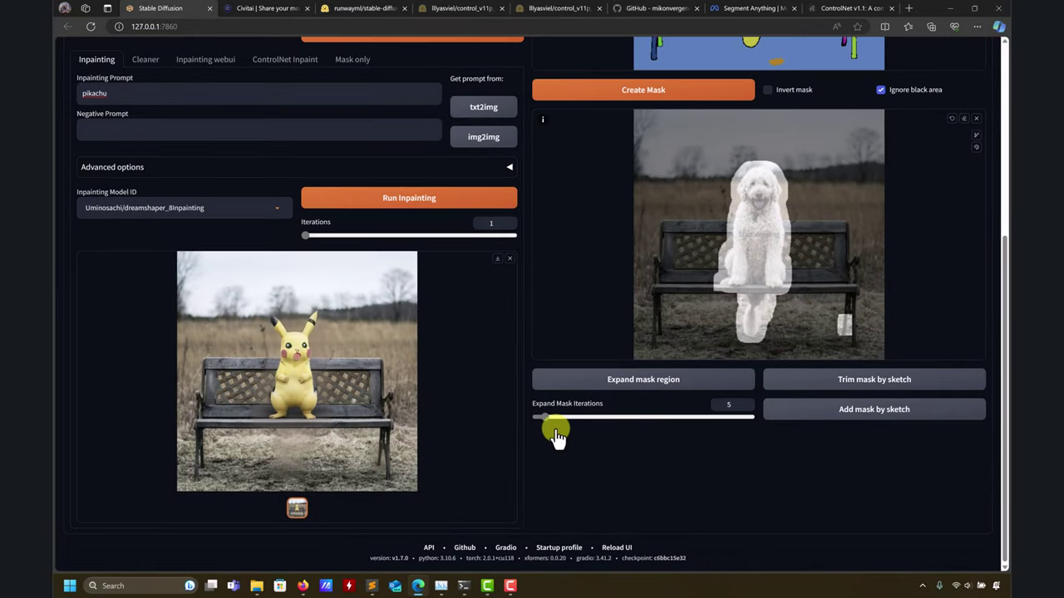
click(306, 387)
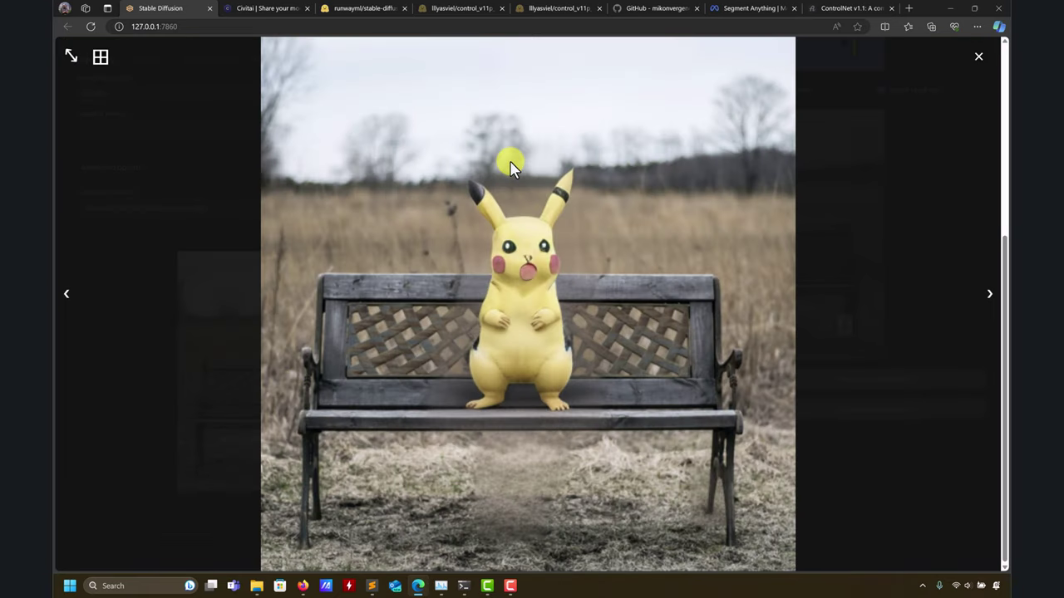
click(978, 58)
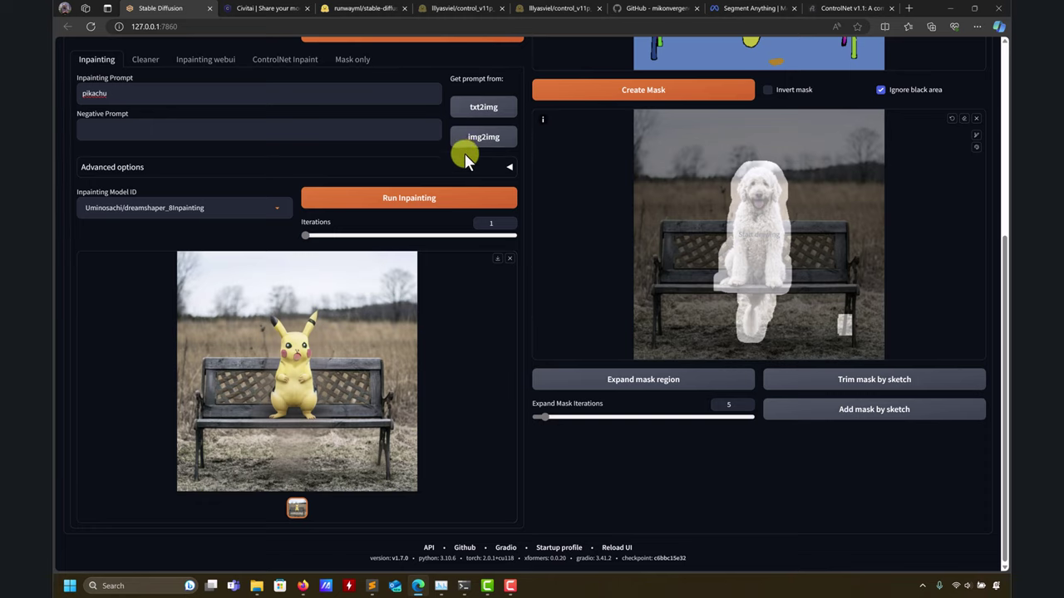
Step: Expand Advanced options to review Mask area Only, DDIM sampler, 20 steps, guidance 7.5 and seed -1
click(507, 169)
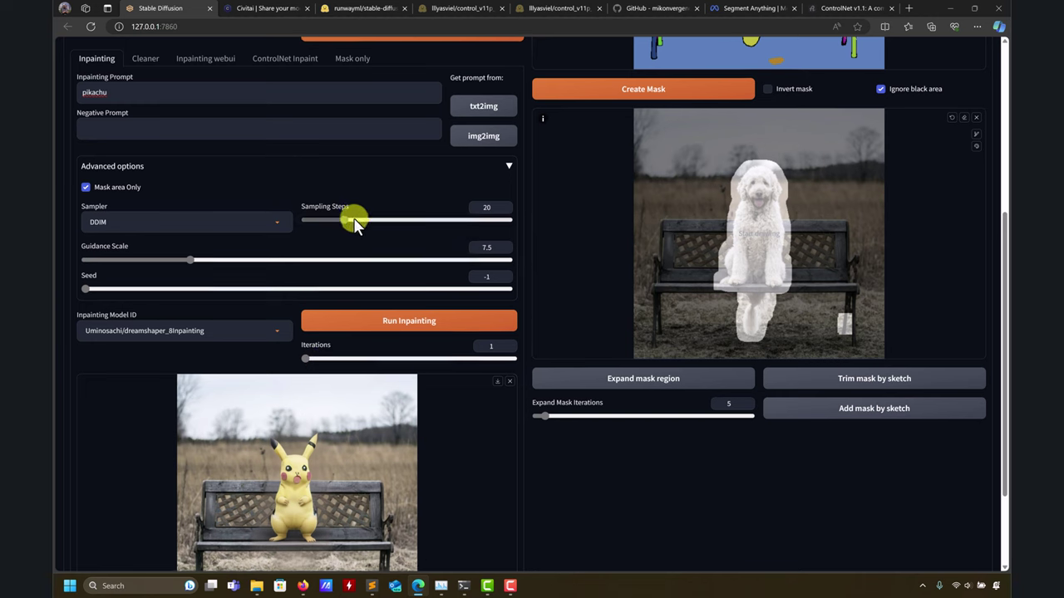
scroll(273, 214, down, 1)
scroll(320, 313, up, 1)
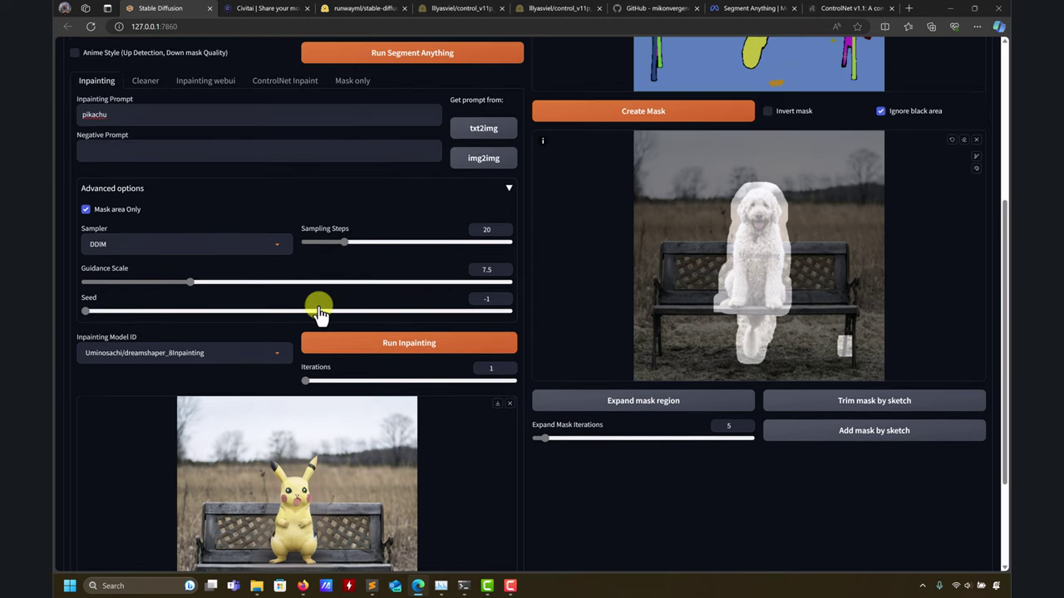
scroll(283, 283, up, 1)
scroll(386, 457, down, 3)
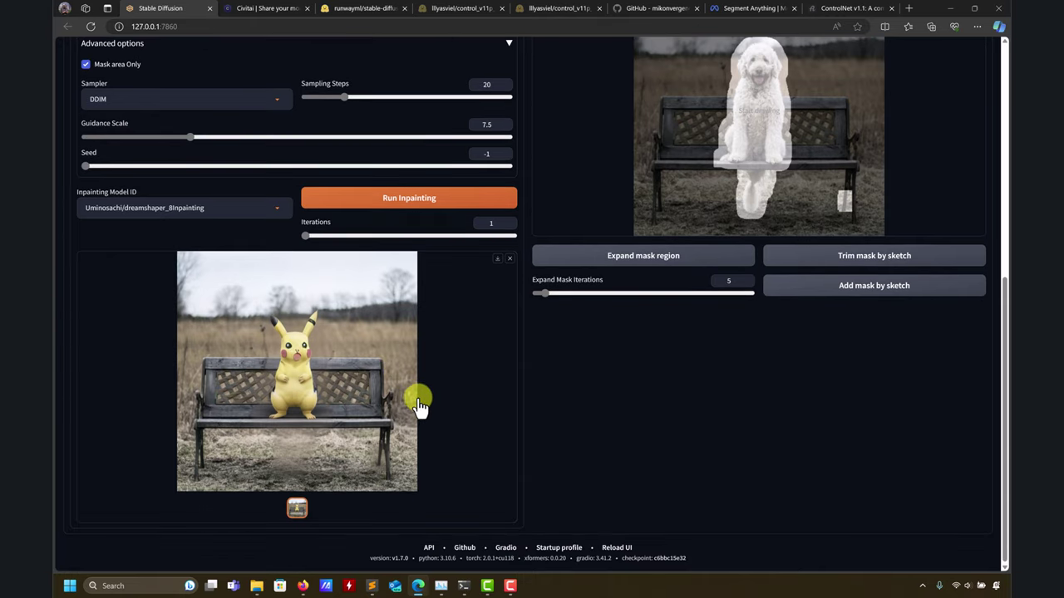
scroll(390, 366, up, 3)
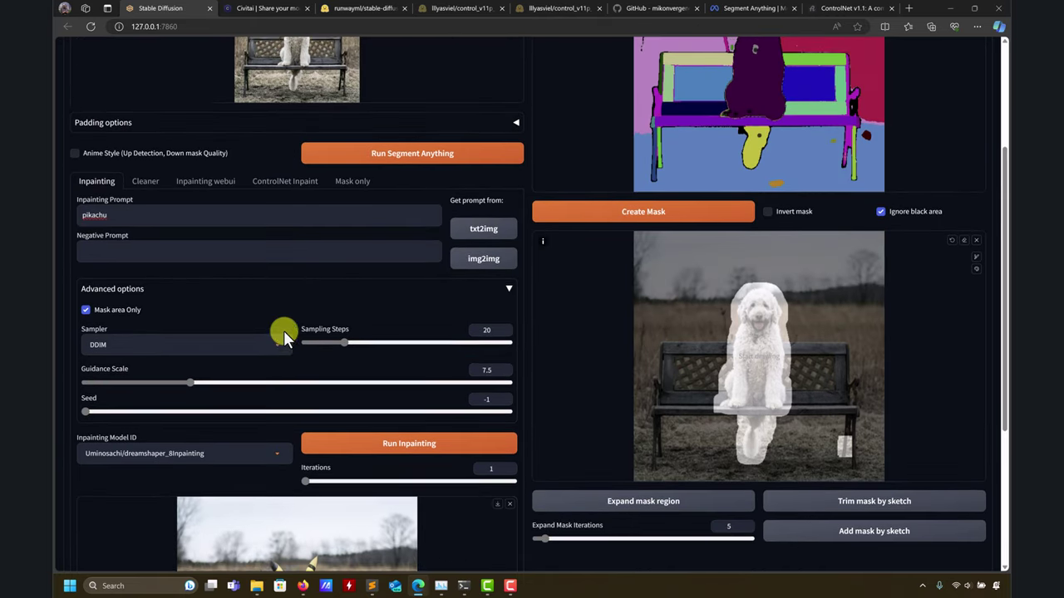
scroll(283, 330, up, 3)
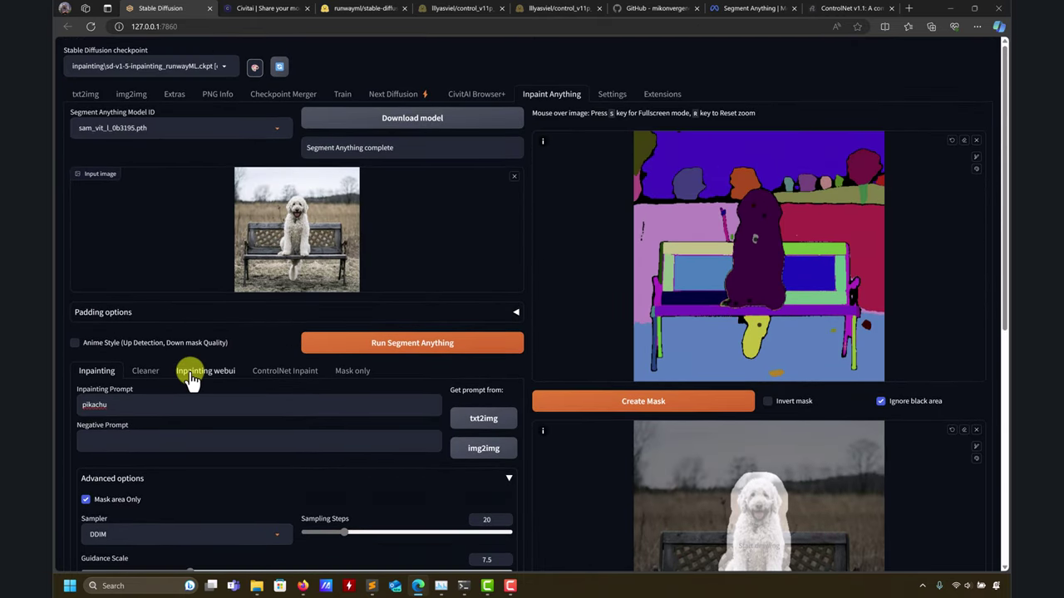
Step: Switch to Inpainting webui mode and check its model list, leaving the model unchanged
click(192, 374)
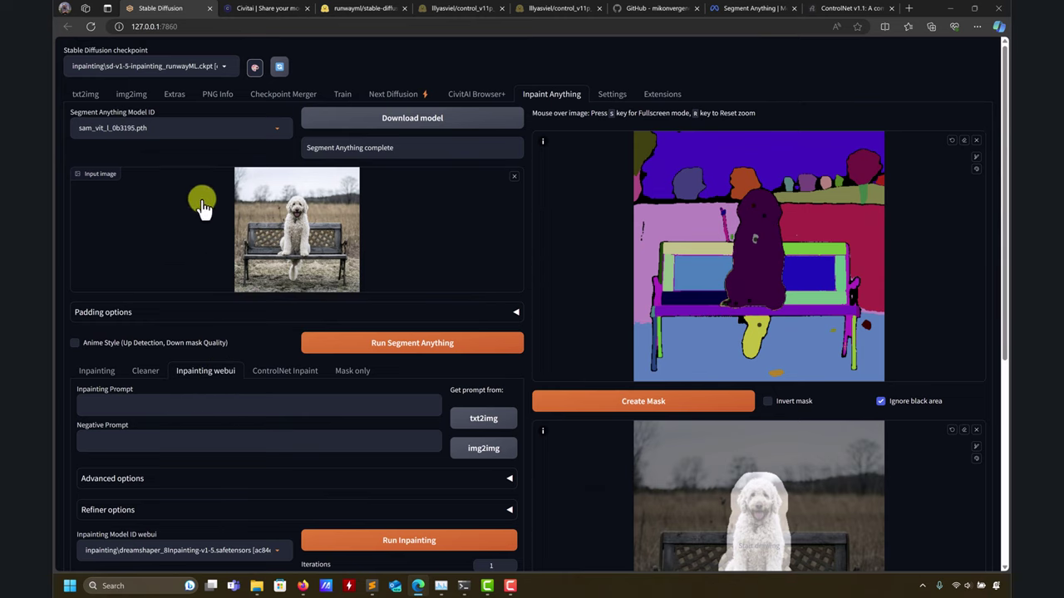
scroll(225, 399, down, 1)
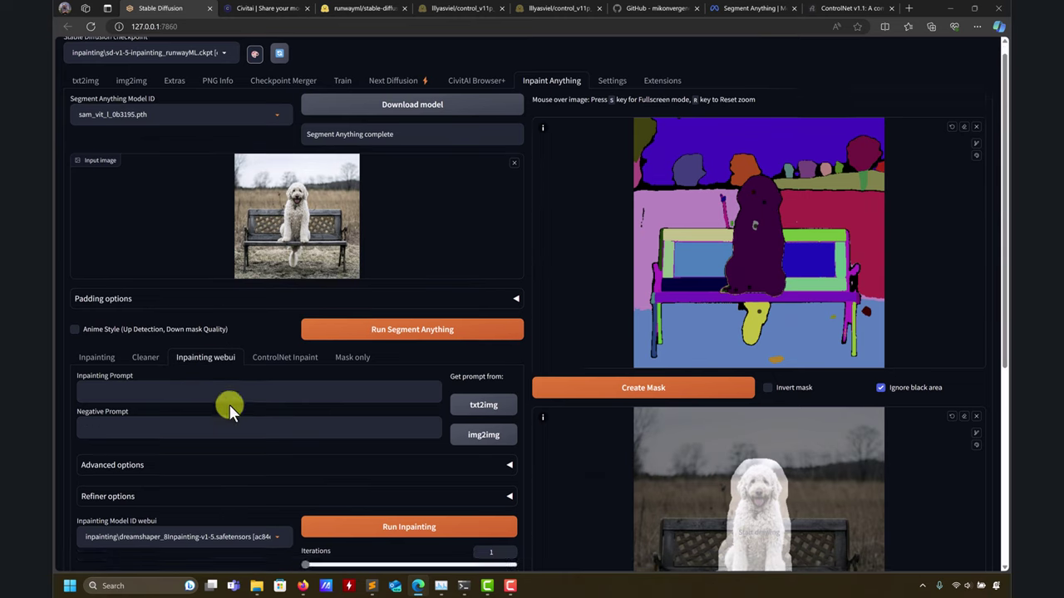
scroll(230, 405, down, 2)
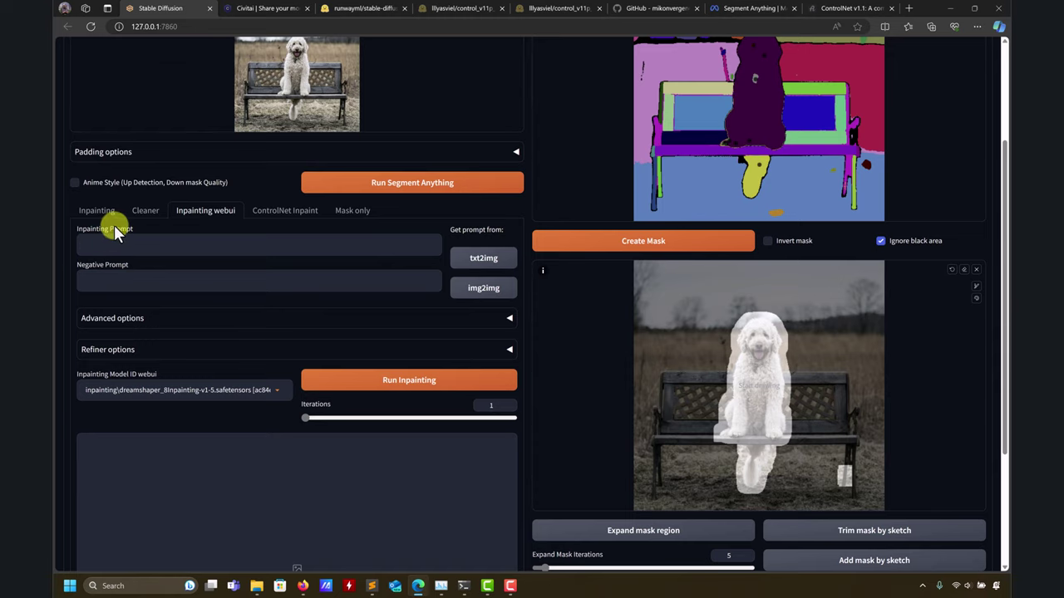
scroll(135, 409, down, 1)
scroll(136, 409, down, 2)
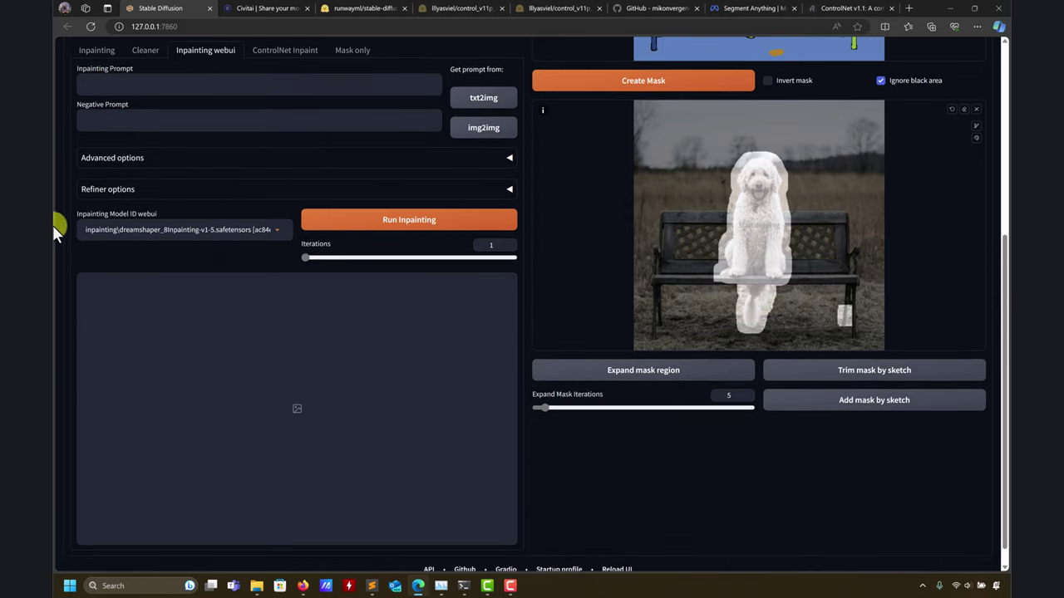
click(274, 229)
click(450, 326)
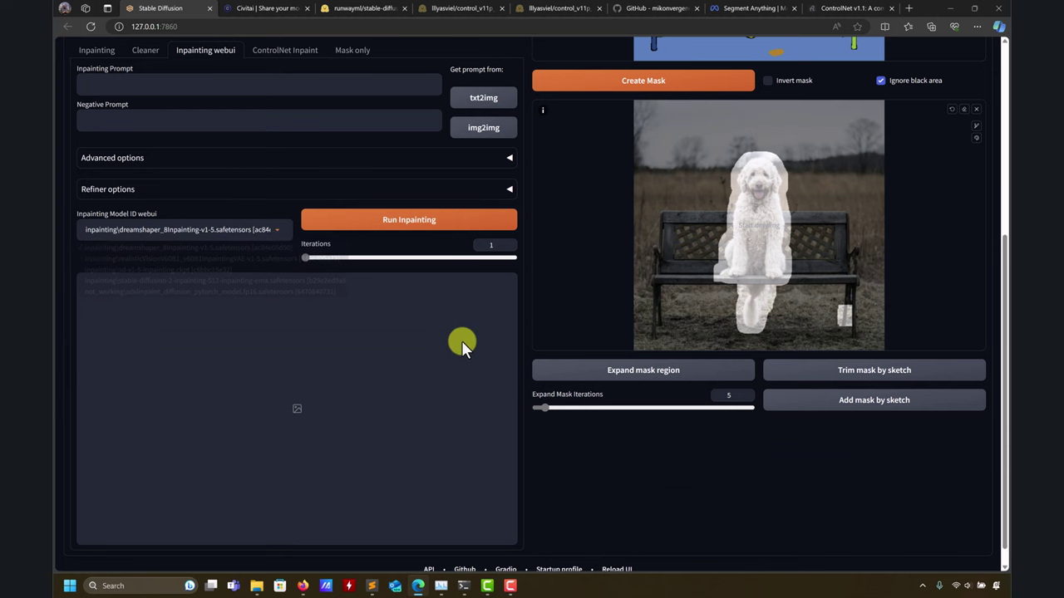
Step: Show the ControlNet Inpaint options with inpaint_only and control_v11p_sd15_inpaint
scroll(450, 433, up, 5)
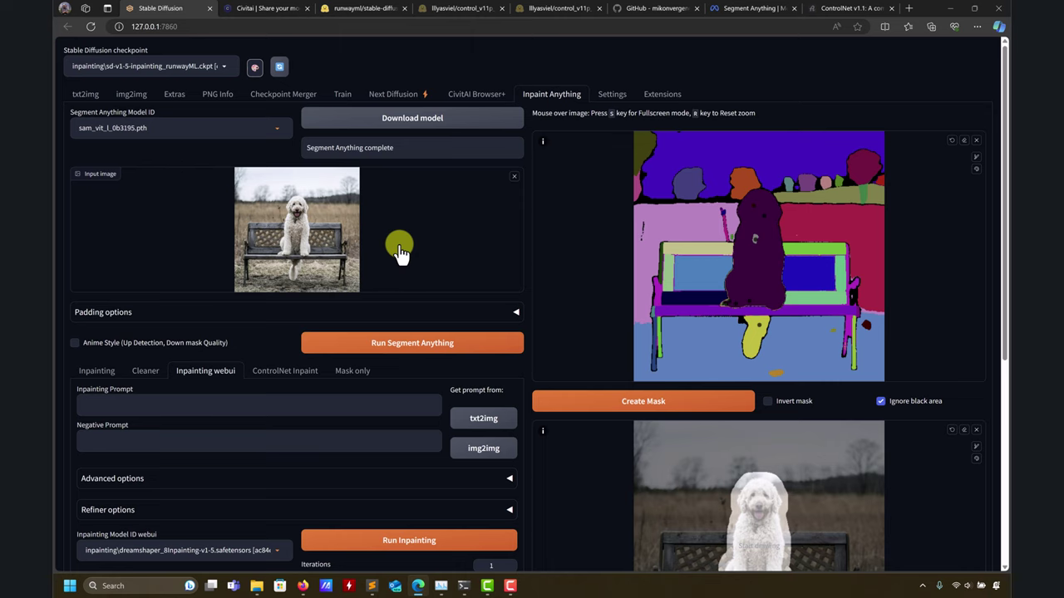
scroll(399, 249, down, 2)
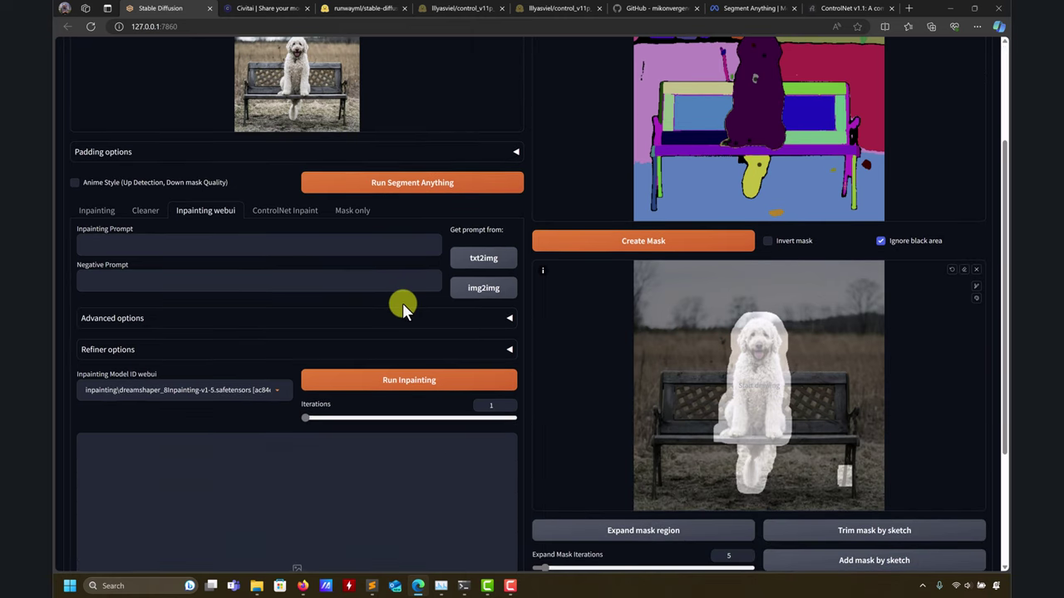
scroll(402, 303, down, 1)
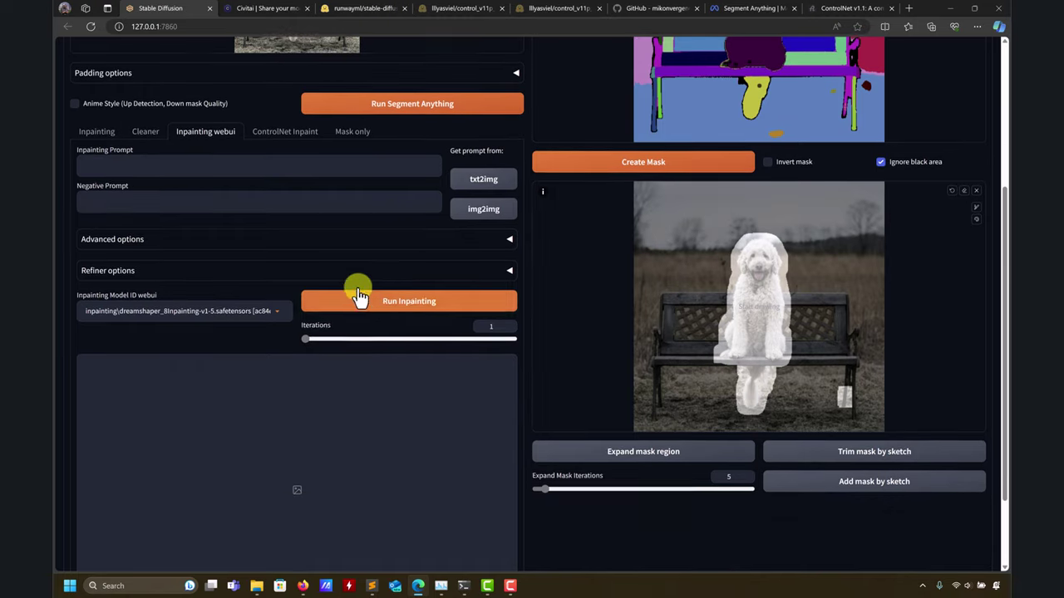
click(289, 138)
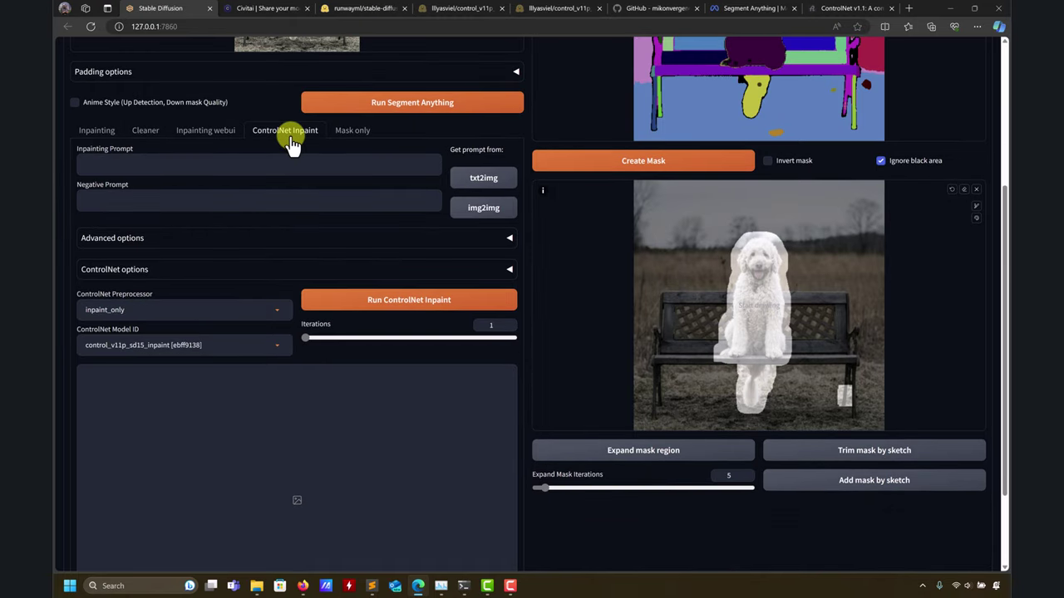
Step: Look over the Cleaner options and return to the Pikachu inpainting settings
scroll(274, 170, down, 1)
scroll(269, 203, up, 3)
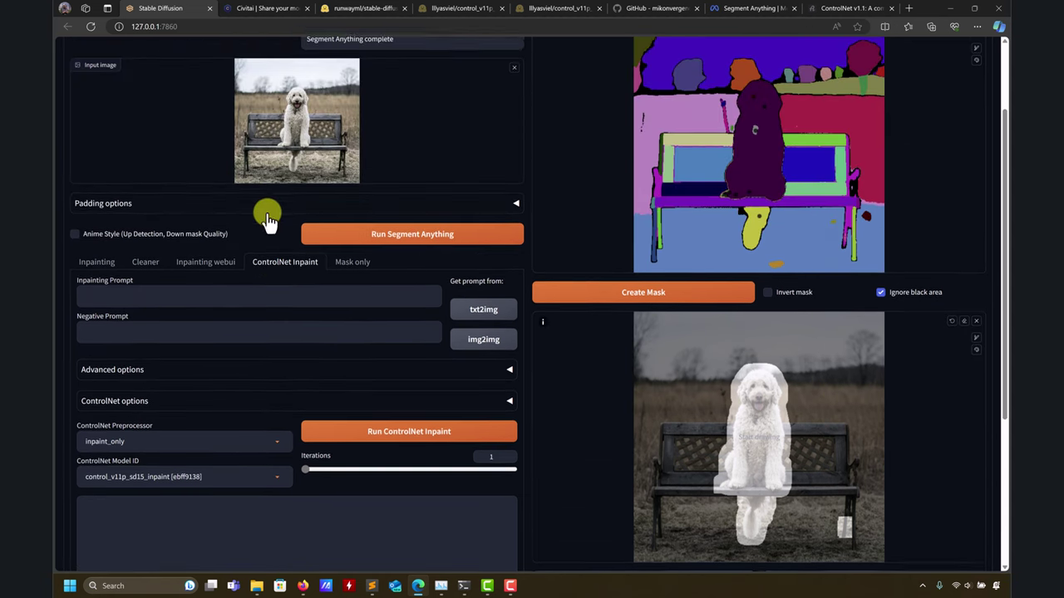
click(96, 296)
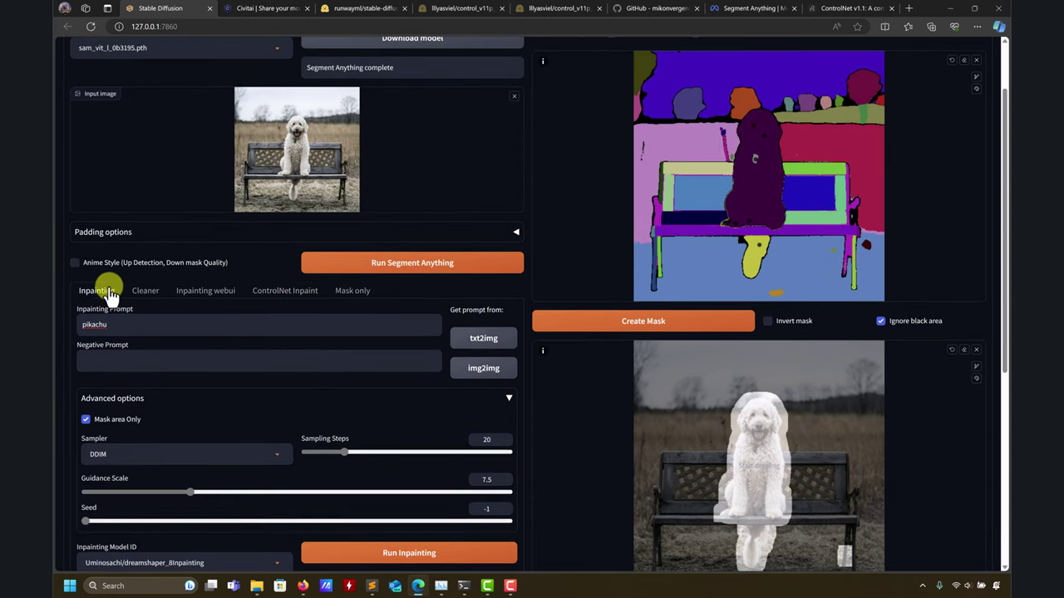
click(140, 293)
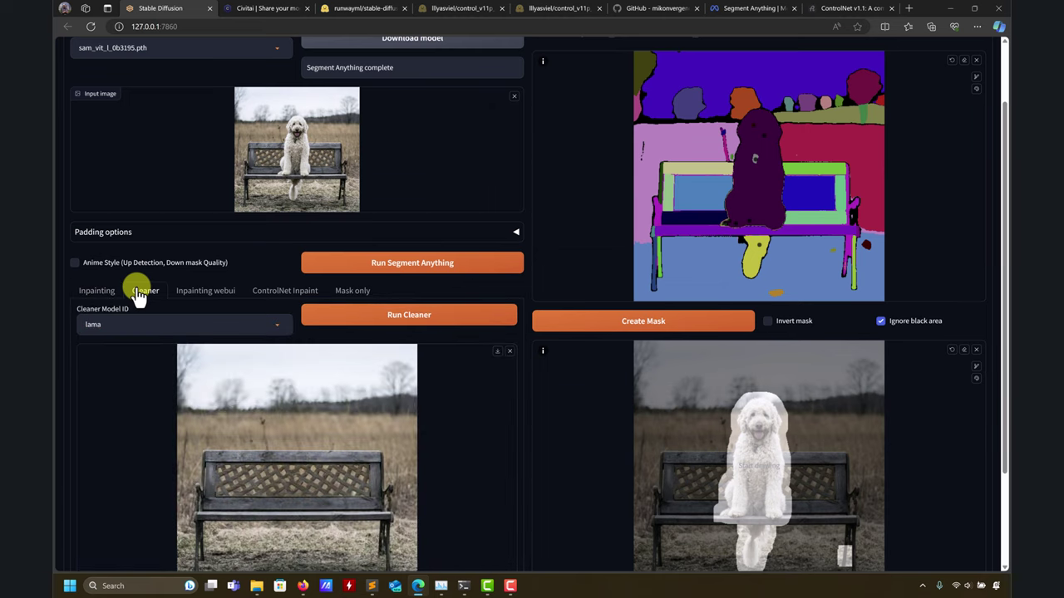
click(100, 293)
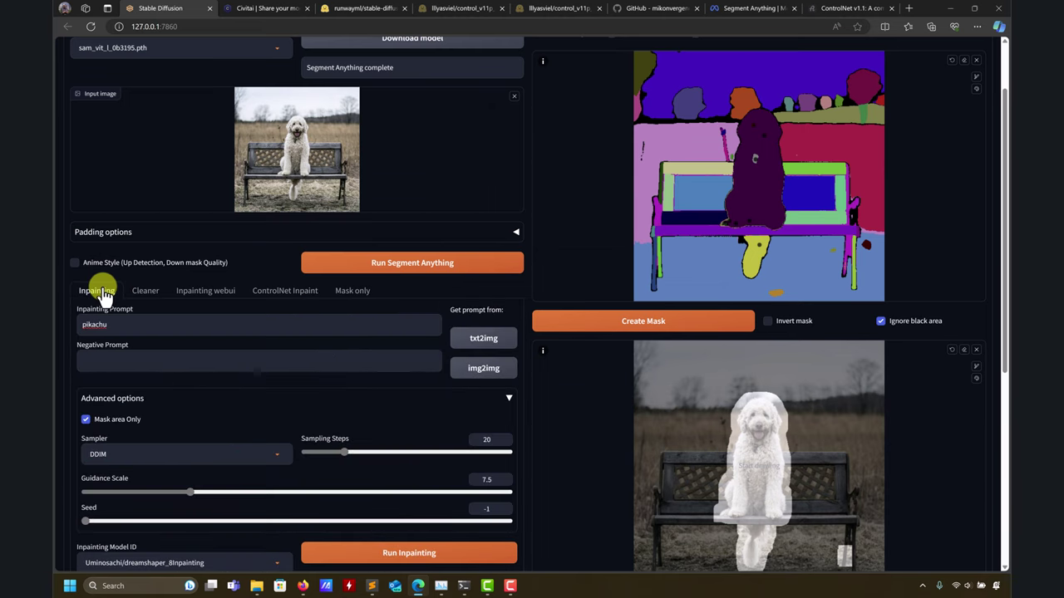
scroll(167, 296, up, 1)
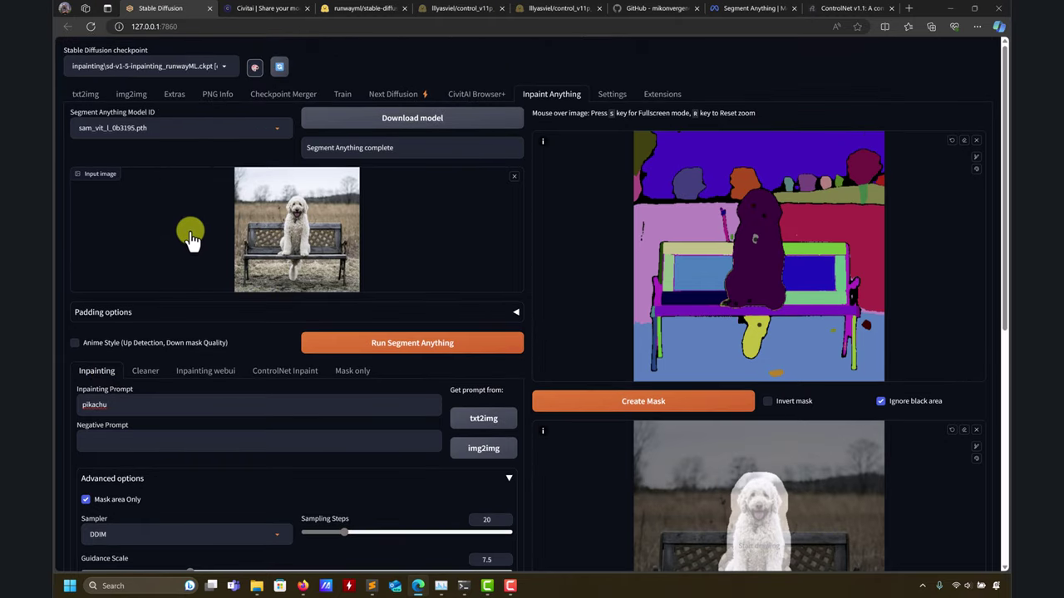
scroll(440, 249, down, 2)
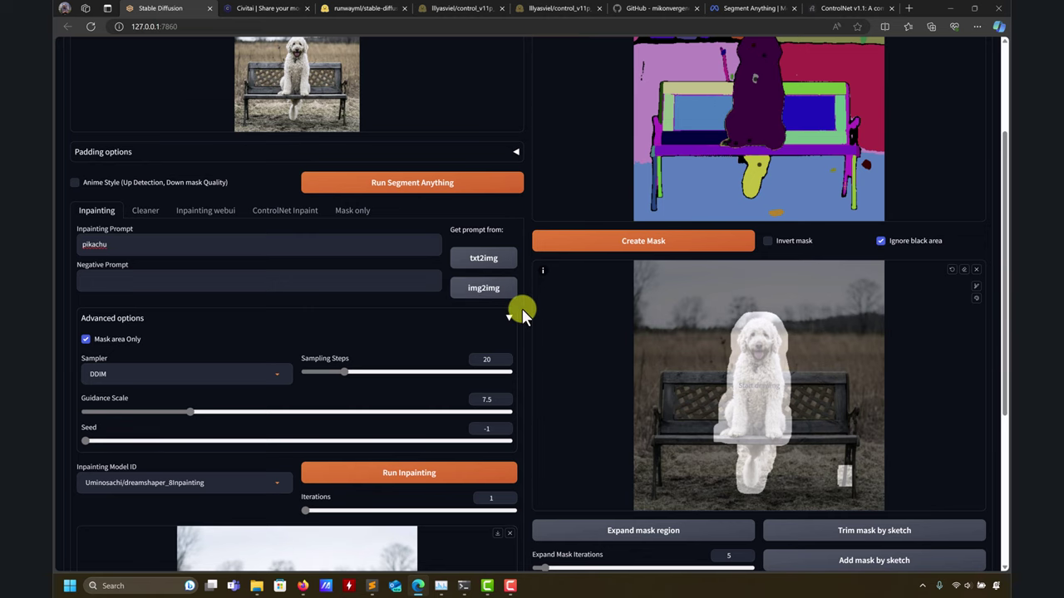
Step: Erase the dog with the lama Cleaner and download the empty-bench image as image.png
click(146, 211)
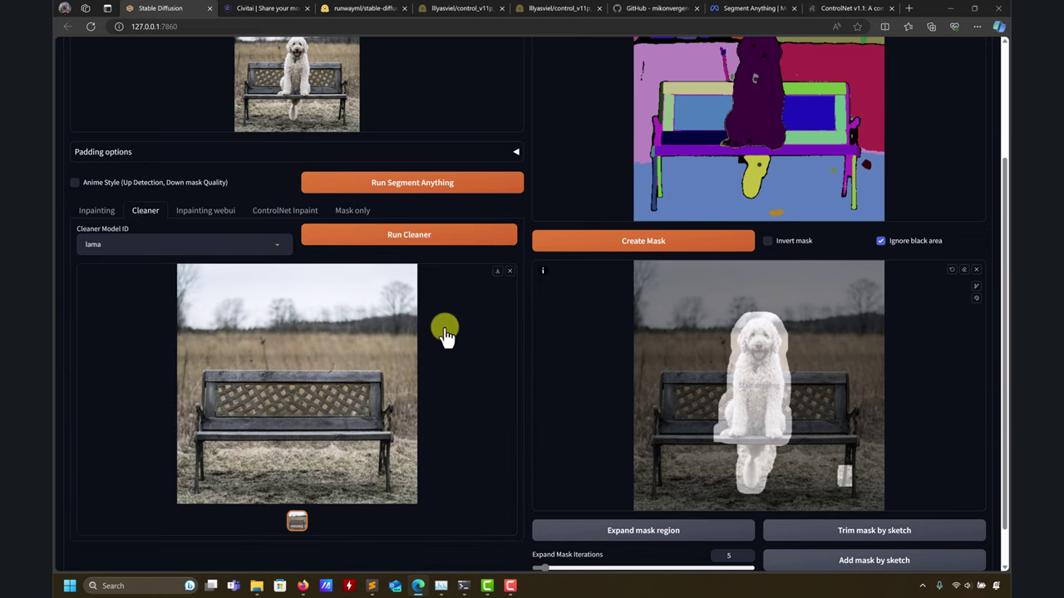
click(432, 237)
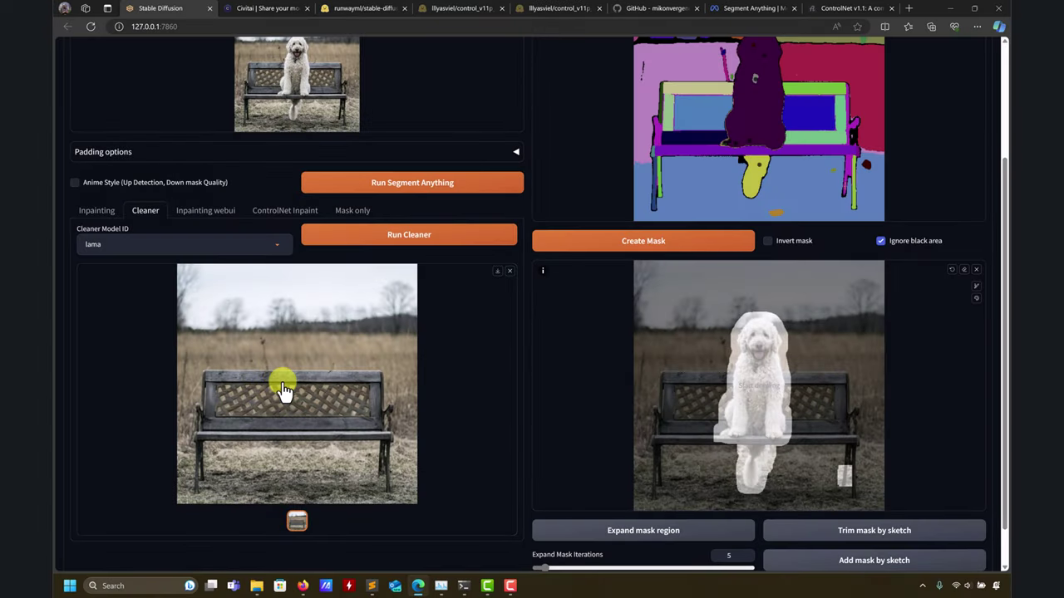
click(497, 271)
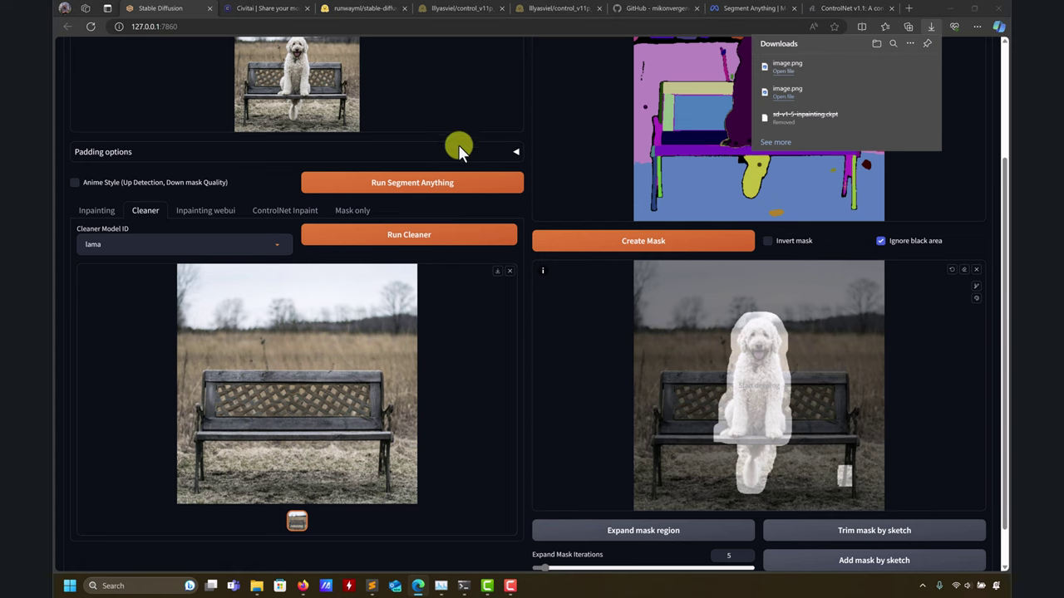
scroll(169, 165, up, 2)
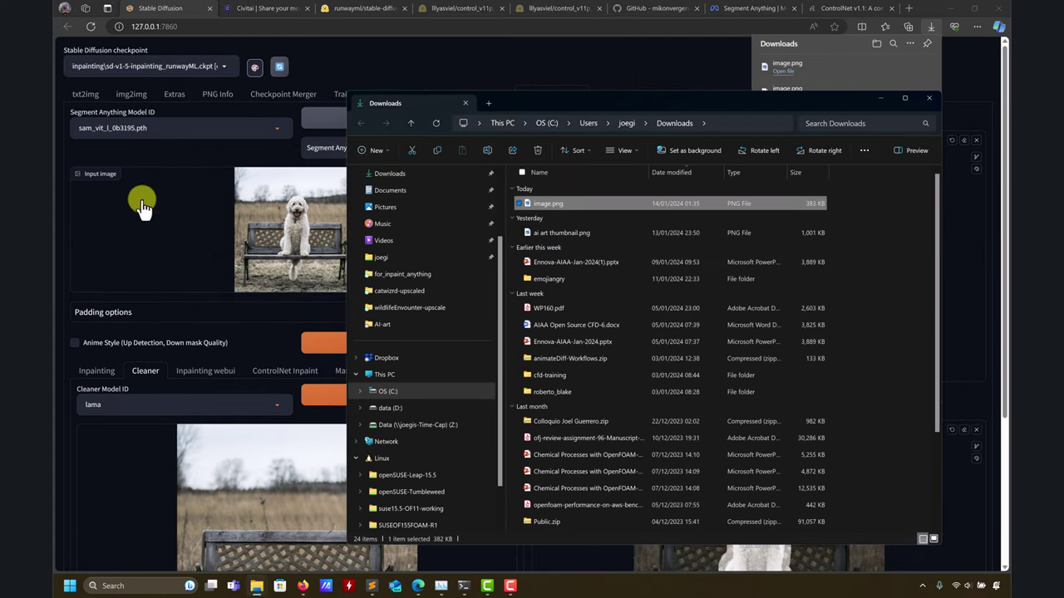
Step: Clear the dog photo from the img2img Inpaint canvas and load image.png from Downloads
click(130, 92)
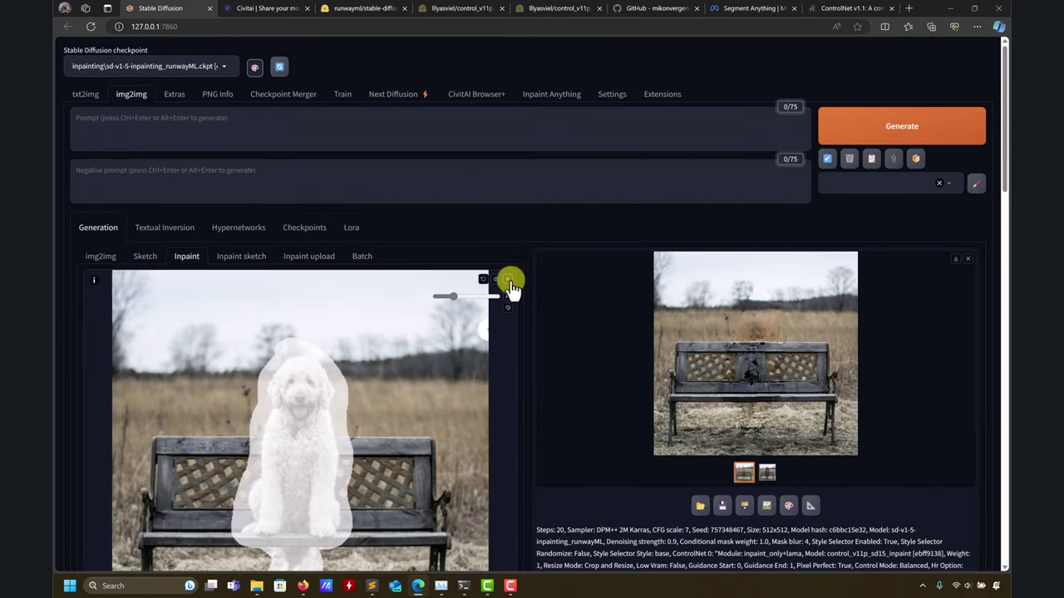
click(509, 282)
mouse_move(256, 585)
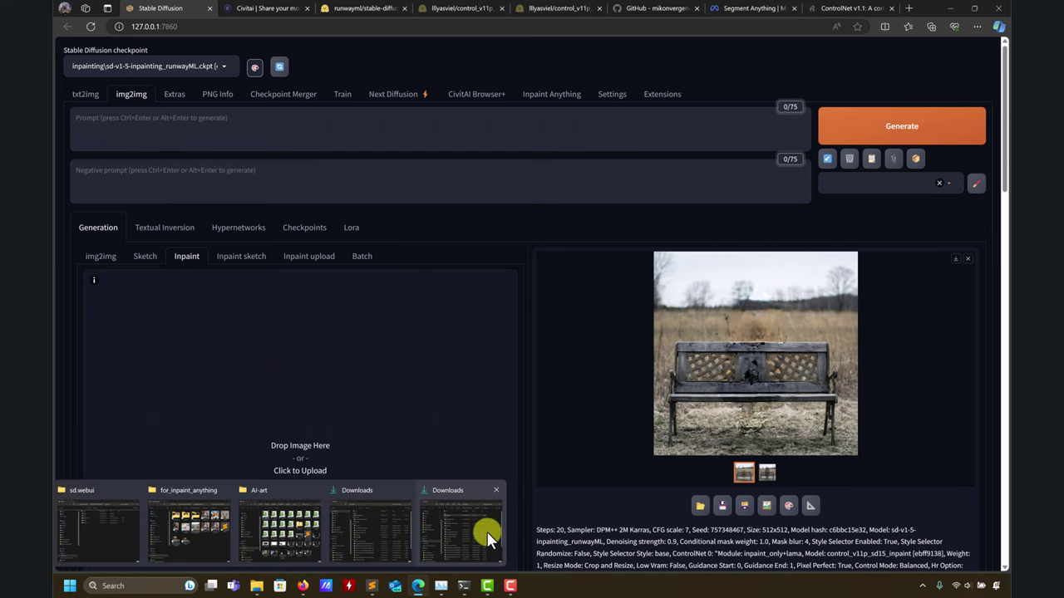
click(487, 531)
drag(541, 208, 265, 374)
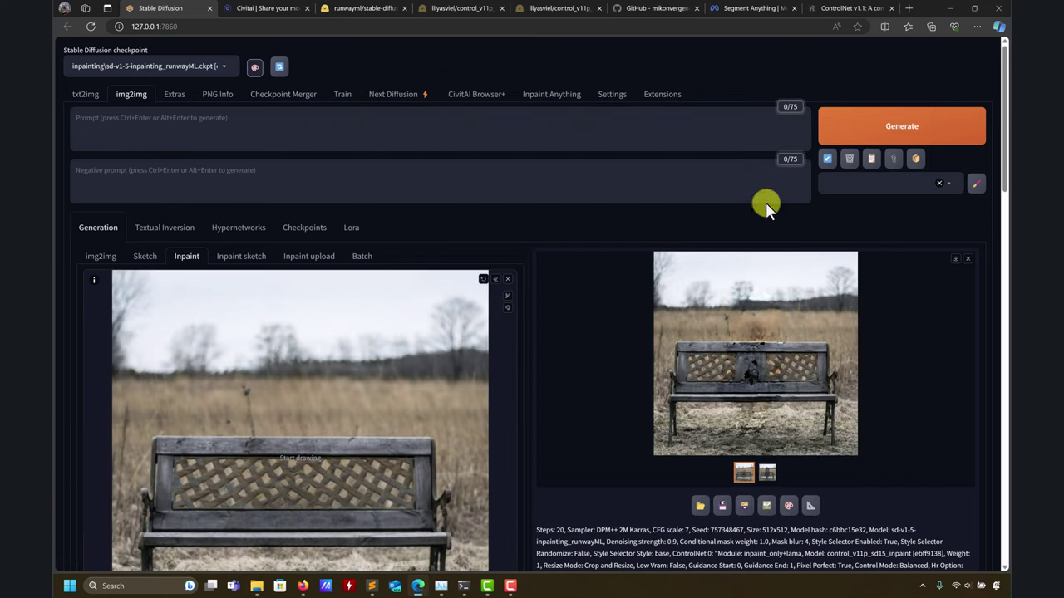
Step: Brush a mask above the bench's left end and start typing the macaw prompt
scroll(556, 423, down, 2)
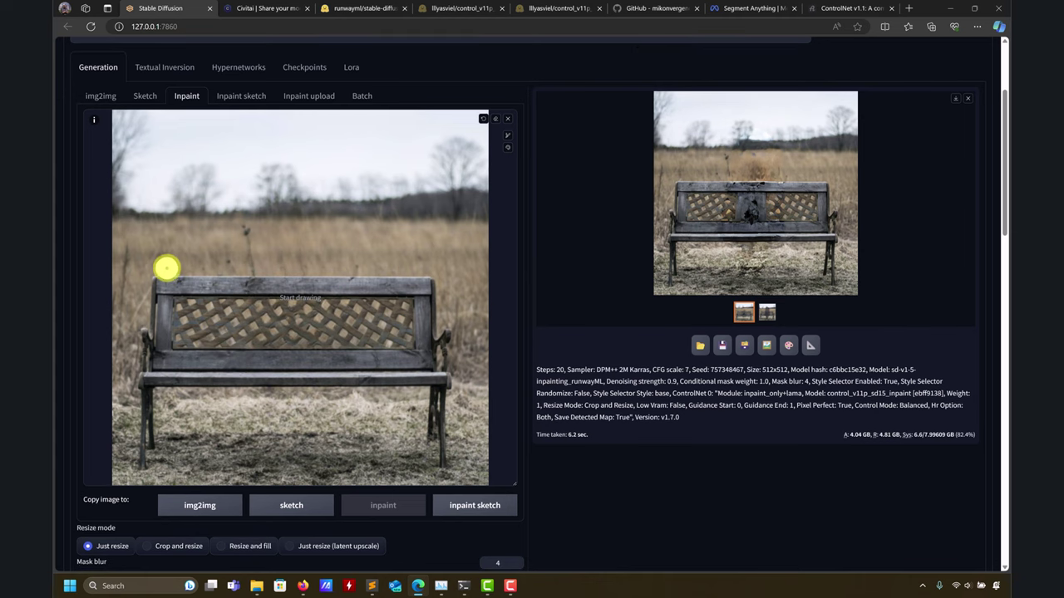
mouse_move(166, 266)
mouse_down()
mouse_move(239, 281)
mouse_move(241, 240)
mouse_move(237, 216)
mouse_move(200, 191)
mouse_move(173, 216)
mouse_move(160, 280)
mouse_move(170, 280)
mouse_move(195, 203)
mouse_move(204, 211)
mouse_move(198, 268)
mouse_move(214, 207)
mouse_move(222, 241)
mouse_up()
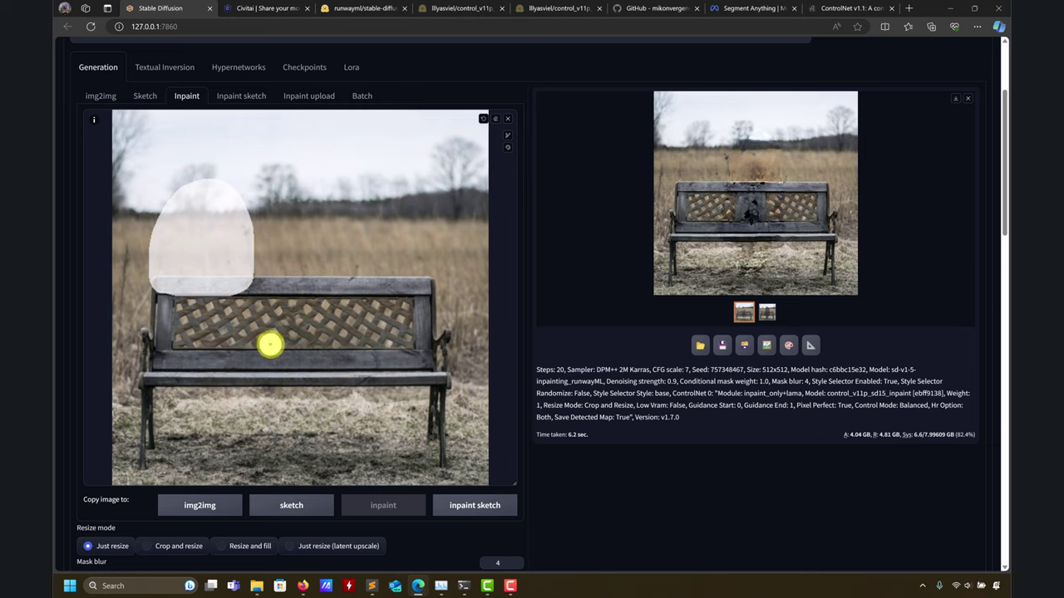
scroll(351, 202, up, 2)
scroll(330, 213, down, 4)
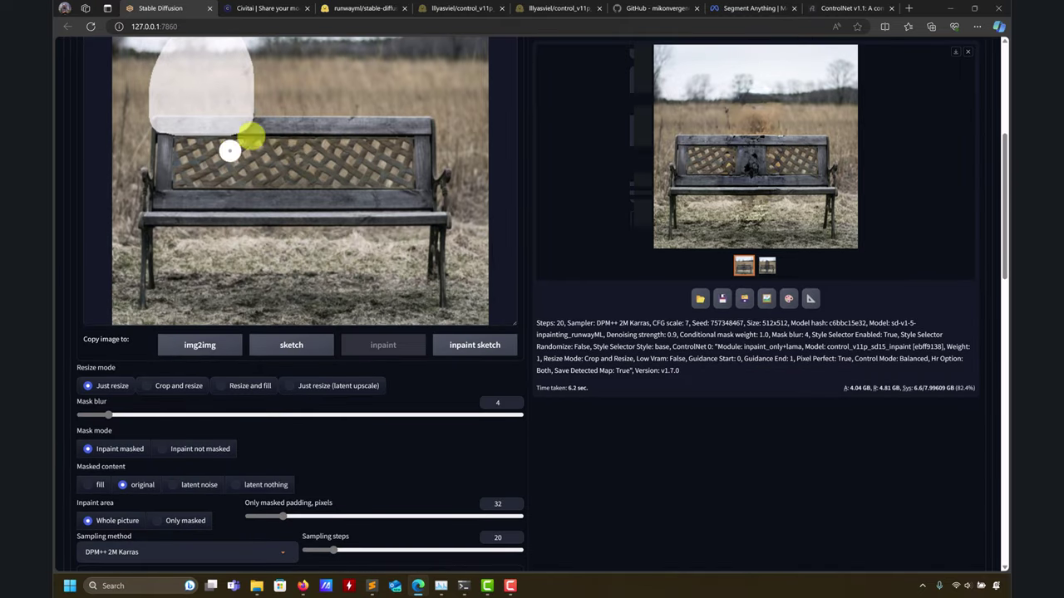
scroll(241, 158, up, 3)
scroll(582, 110, up, 1)
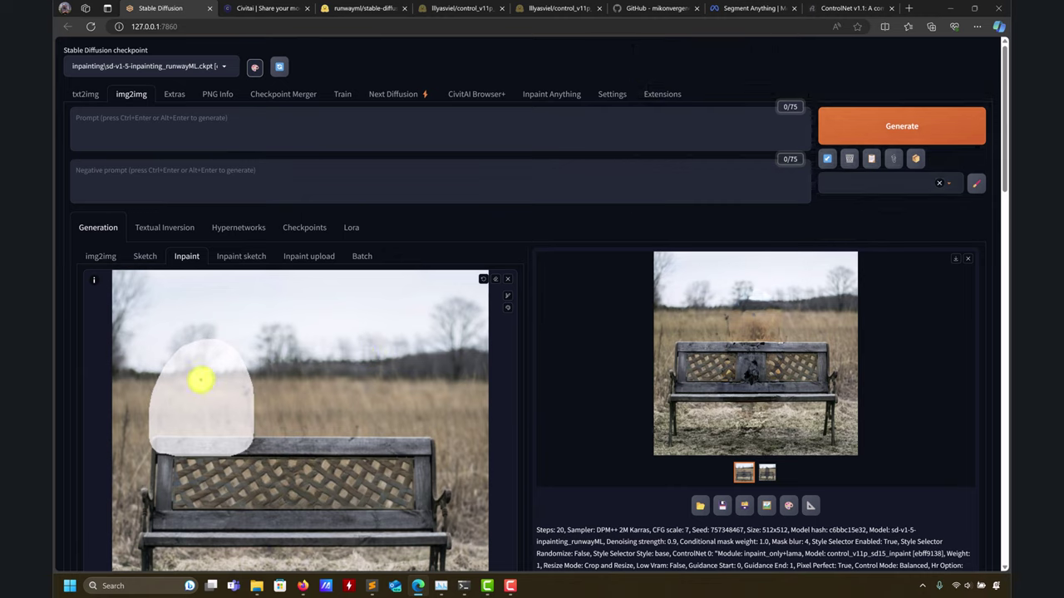
scroll(224, 375, down, 3)
scroll(133, 81, up, 3)
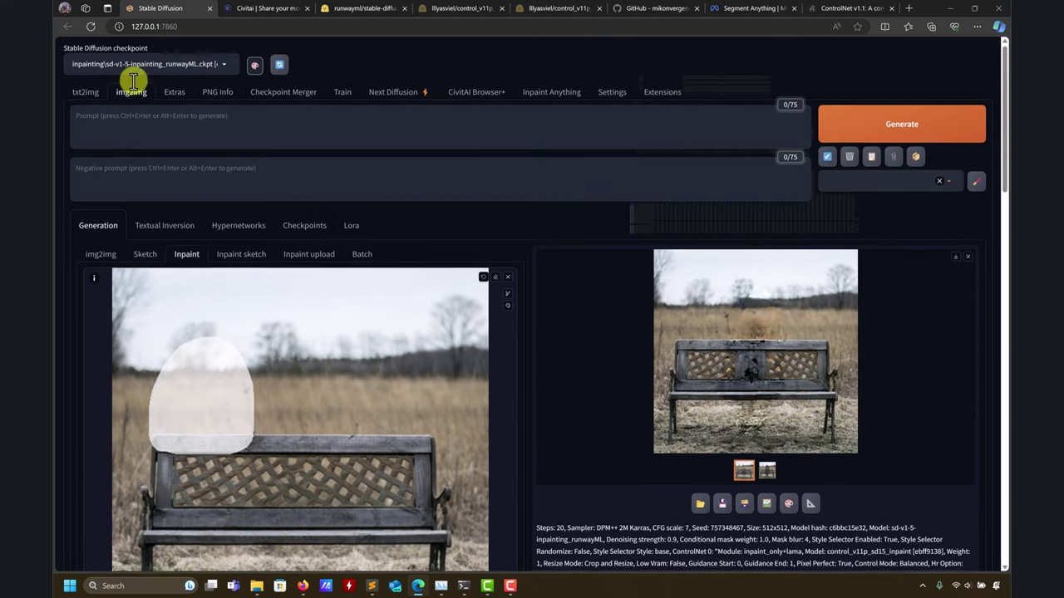
click(110, 119)
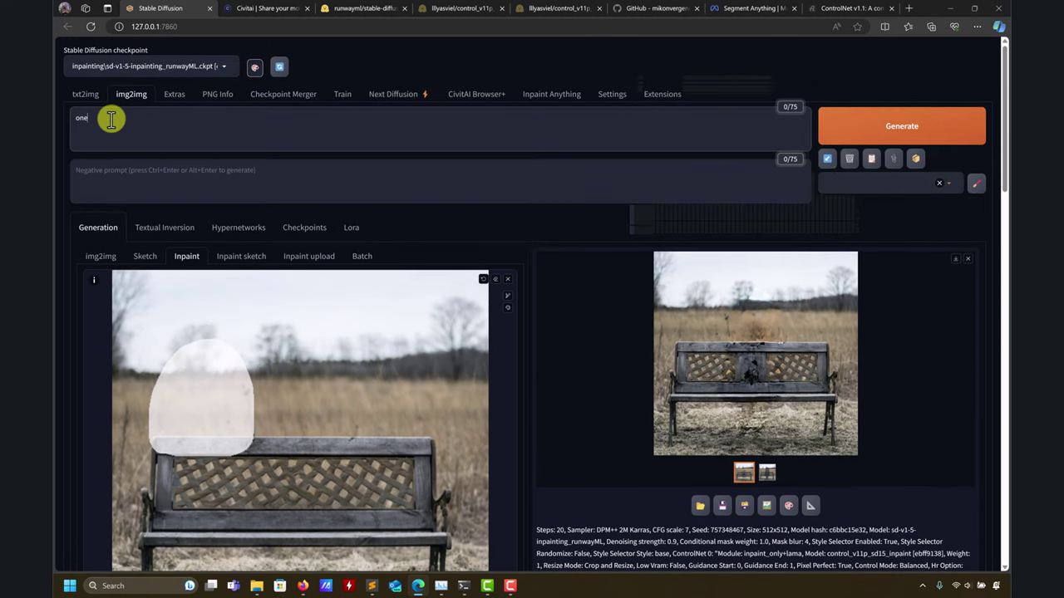
text(one macaq)
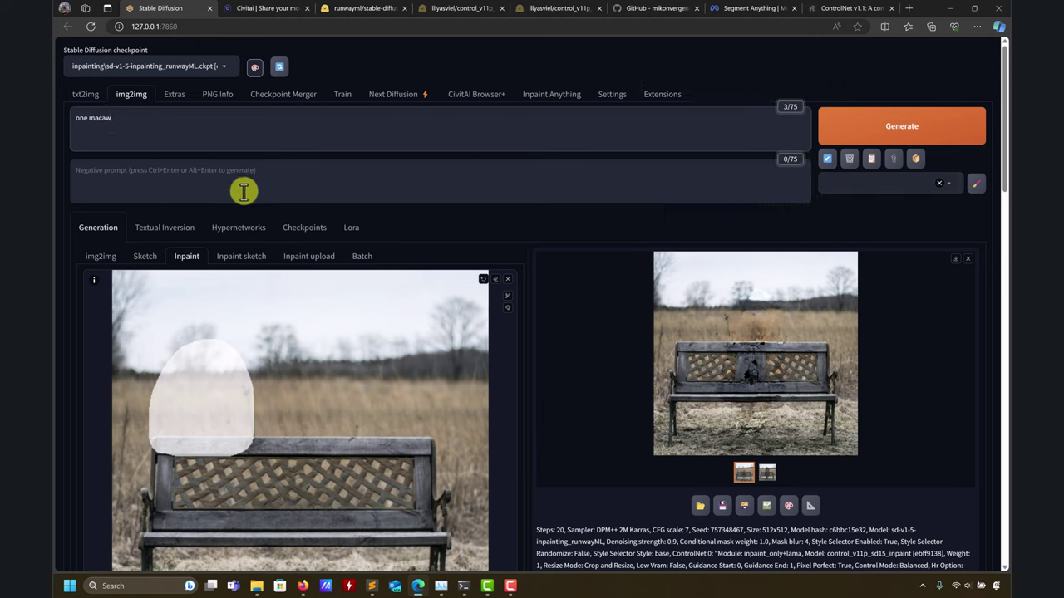
Step: Switch the checkpoint to SD_XL\sd_xl_base_1.0.safetensors
click(224, 66)
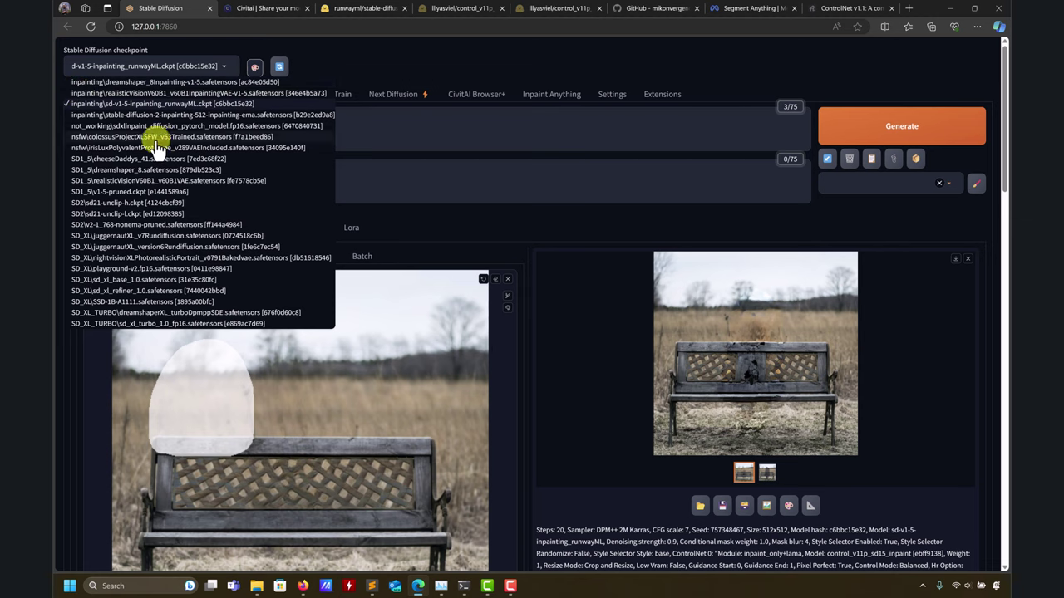
click(101, 280)
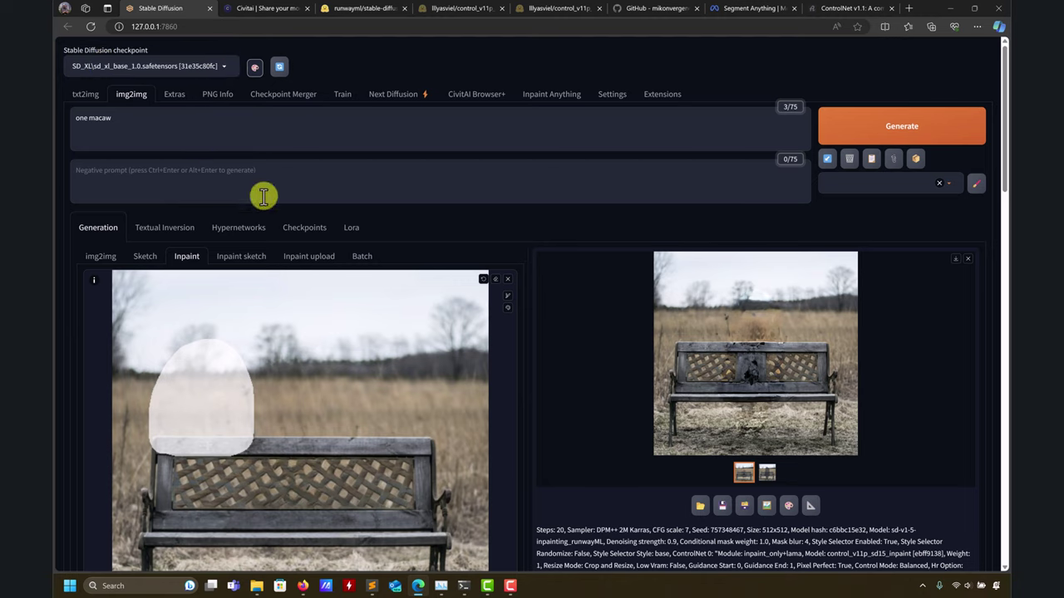
Step: Set Masked content to latent noise
scroll(351, 288, down, 3)
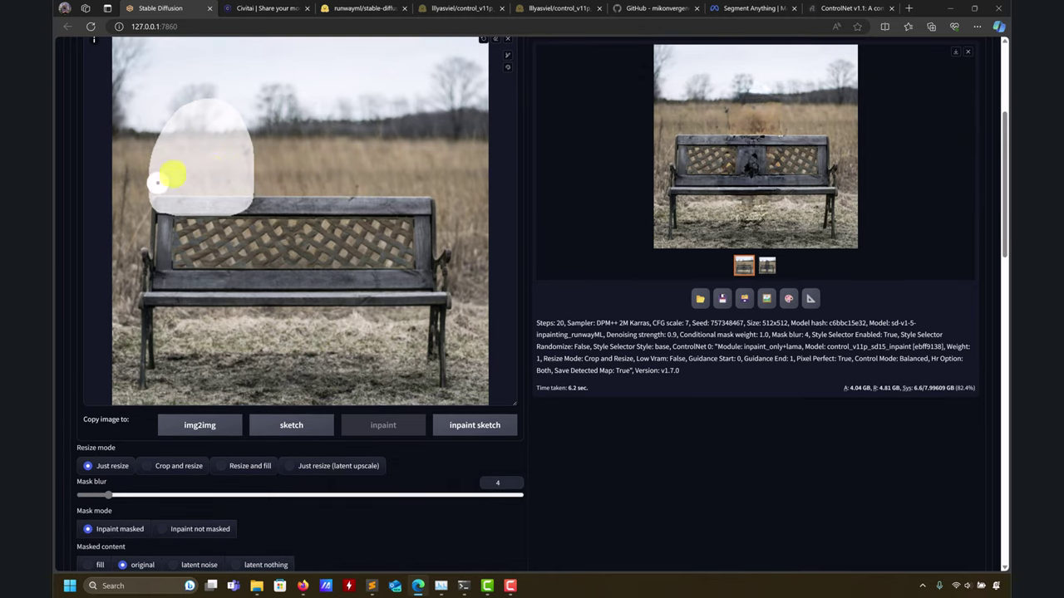
scroll(249, 233, down, 3)
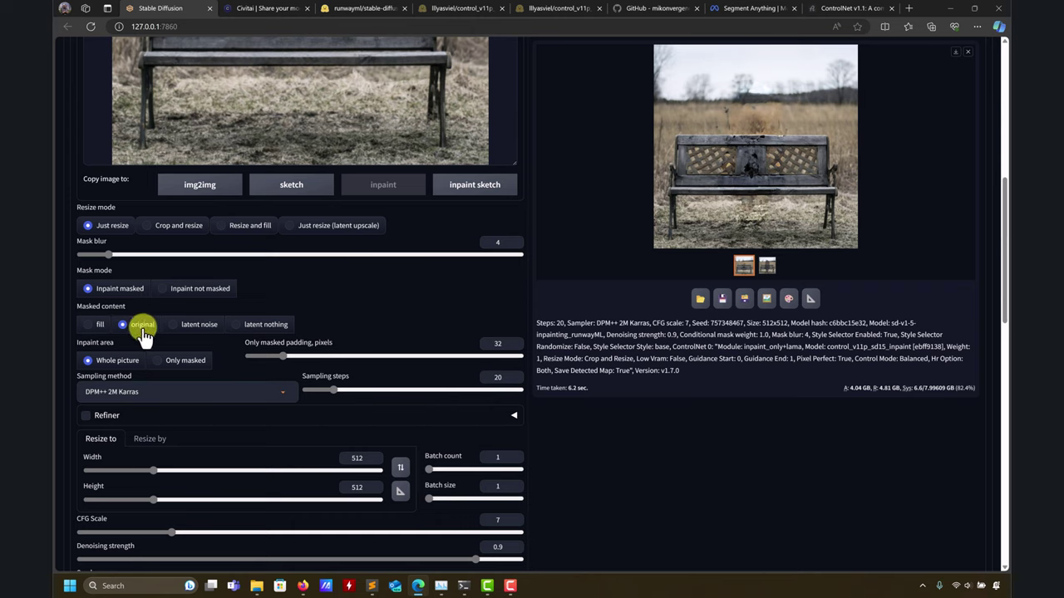
click(190, 331)
Step: Set the output Width and Height to 1024
scroll(335, 326, down, 2)
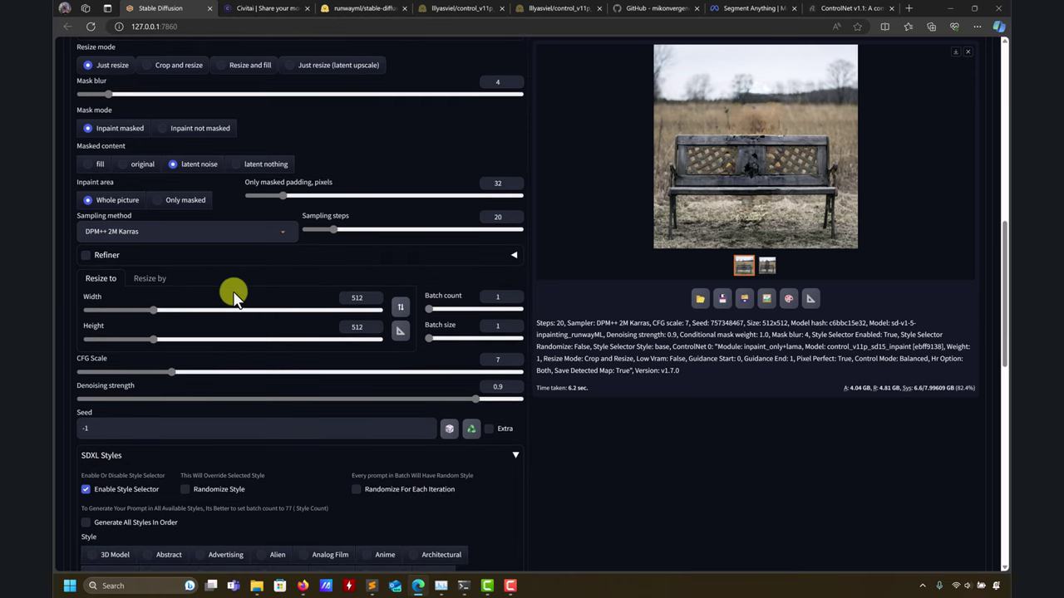
scroll(352, 294, up, 8)
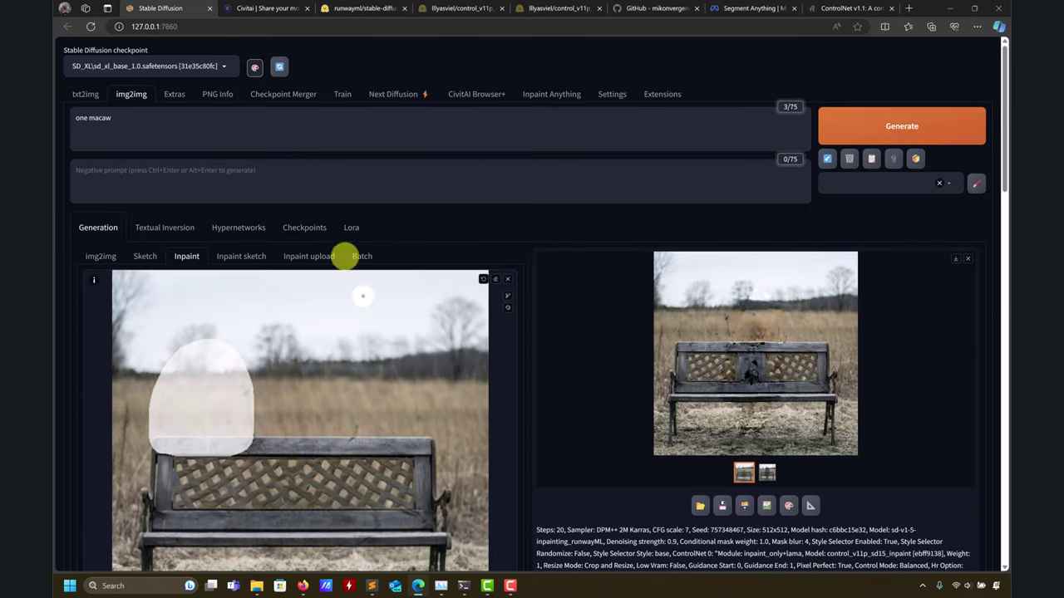
scroll(343, 256, down, 10)
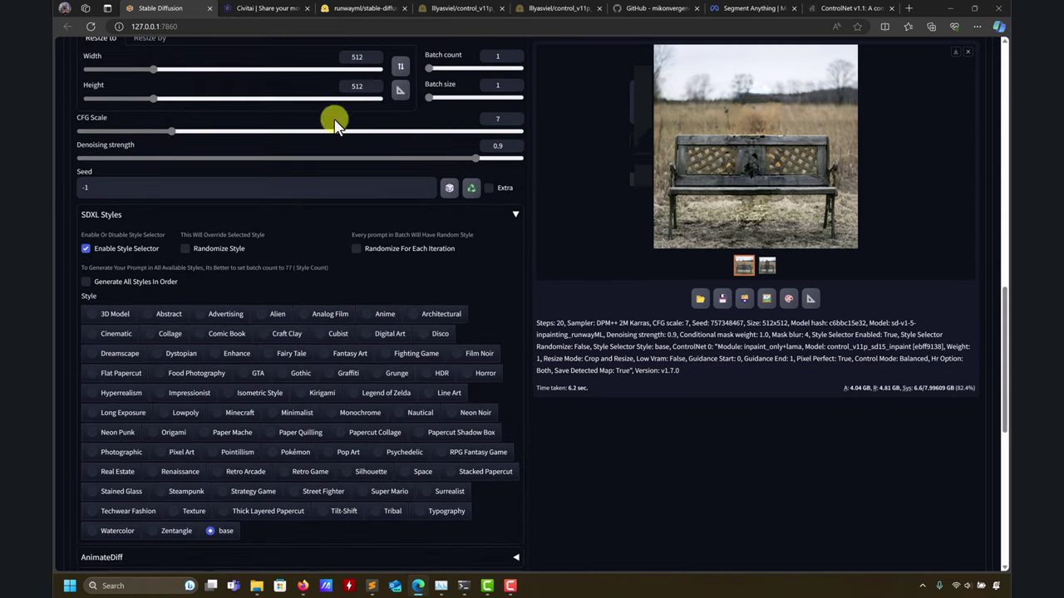
scroll(343, 191, up, 3)
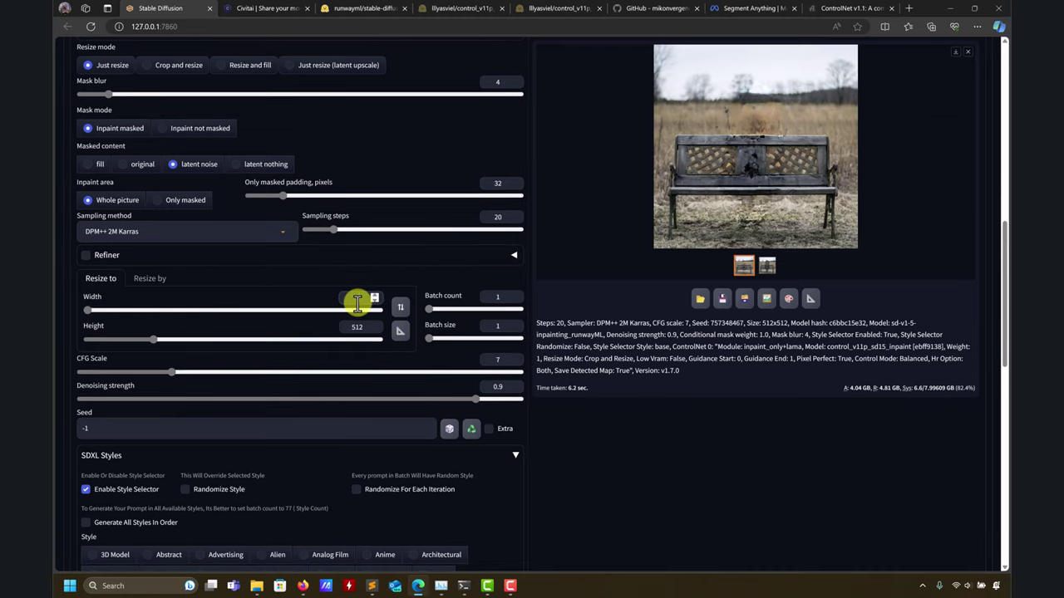
text(1024)
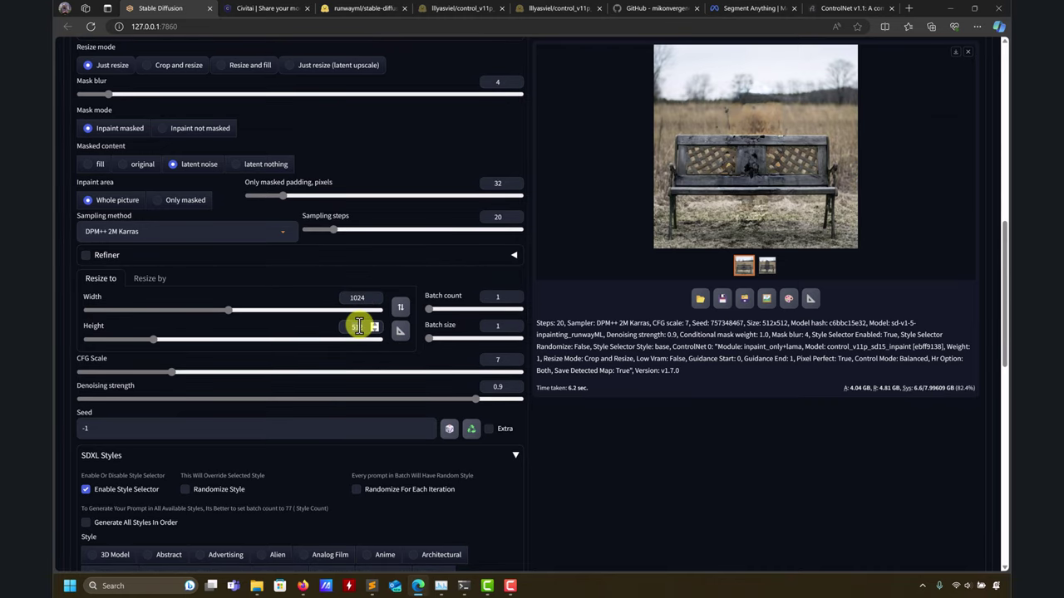
click(359, 326)
text(1024)
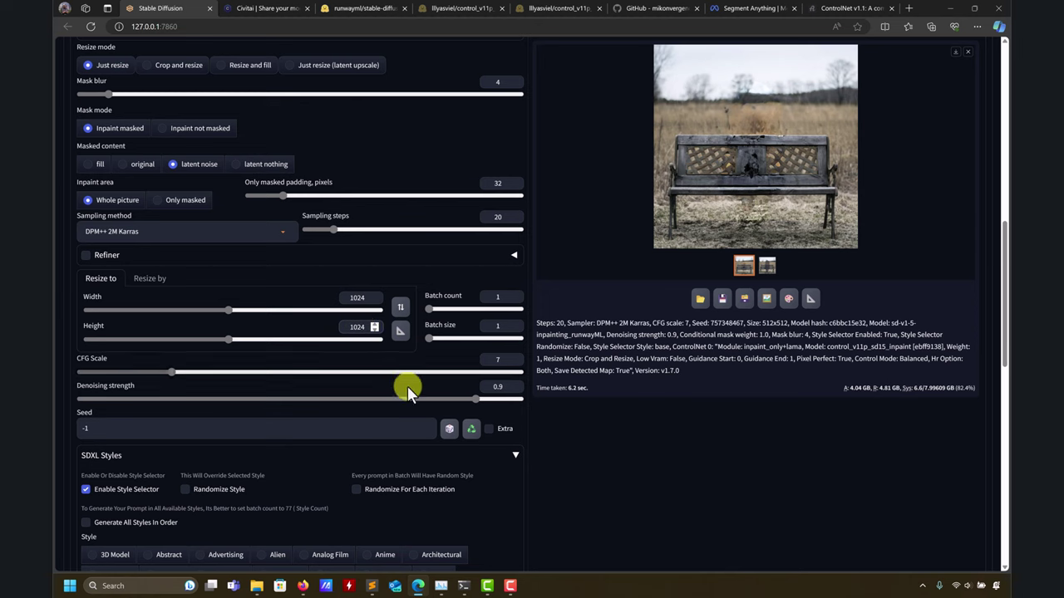
Step: Disable ControlNet Unit 0
scroll(612, 438, down, 5)
scroll(615, 445, down, 4)
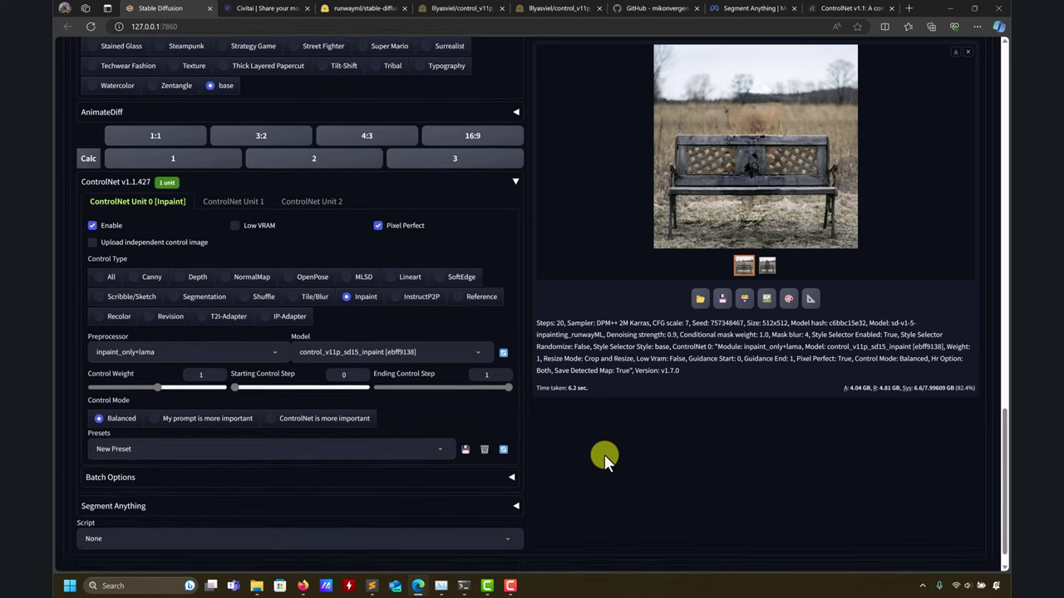
click(93, 198)
scroll(660, 435, up, 10)
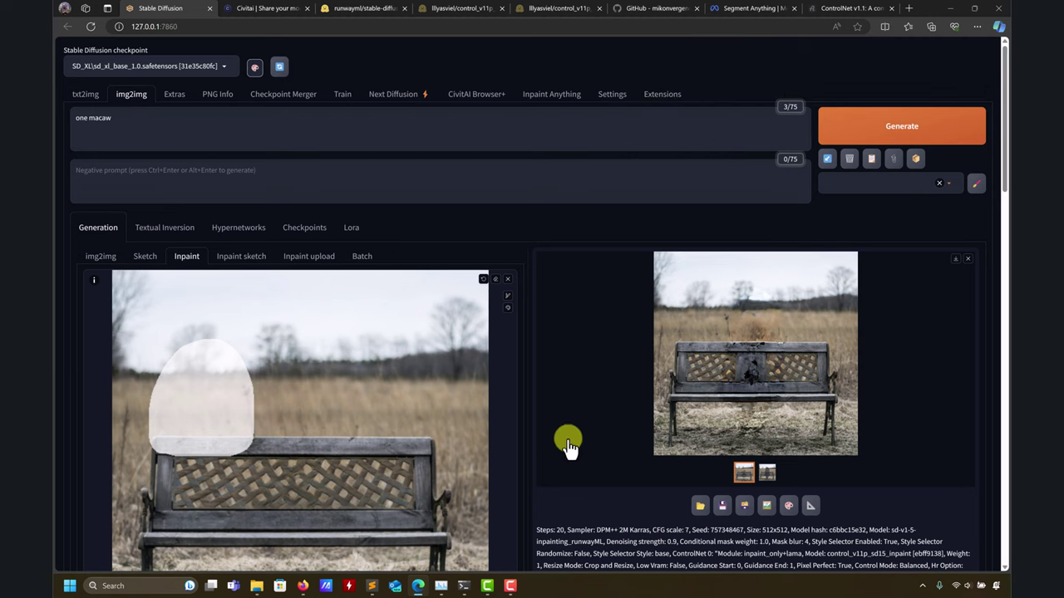
Step: Generate the macaw inpaint and bring up the server console to watch its progress
click(441, 586)
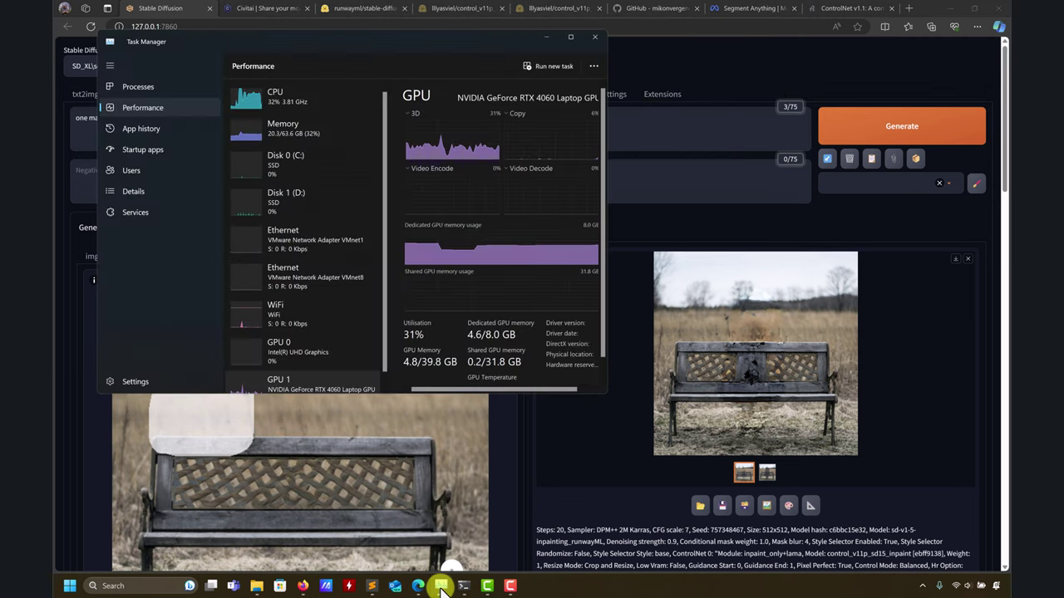
click(440, 586)
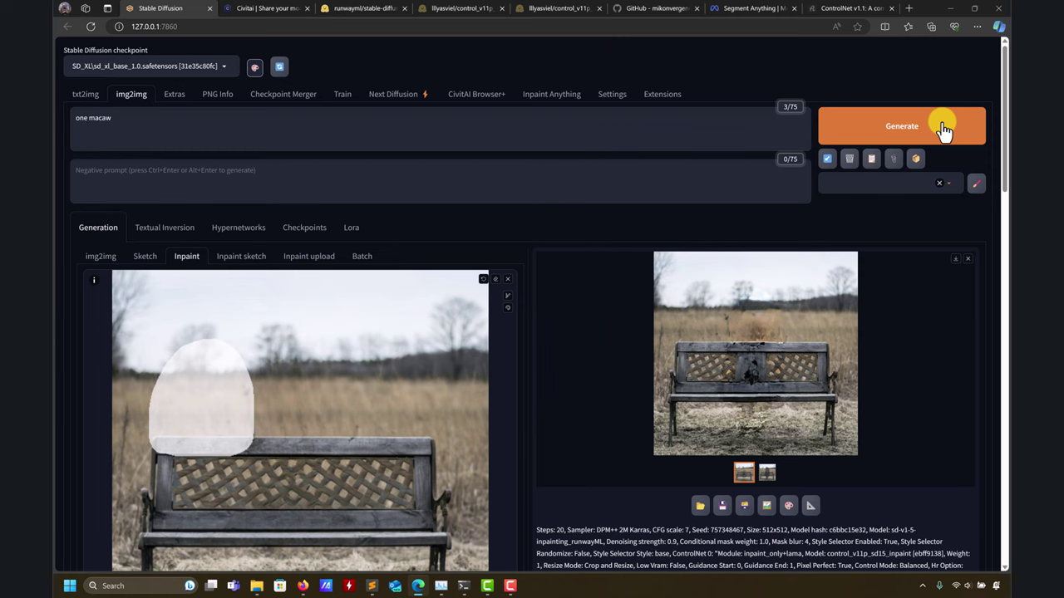
click(944, 129)
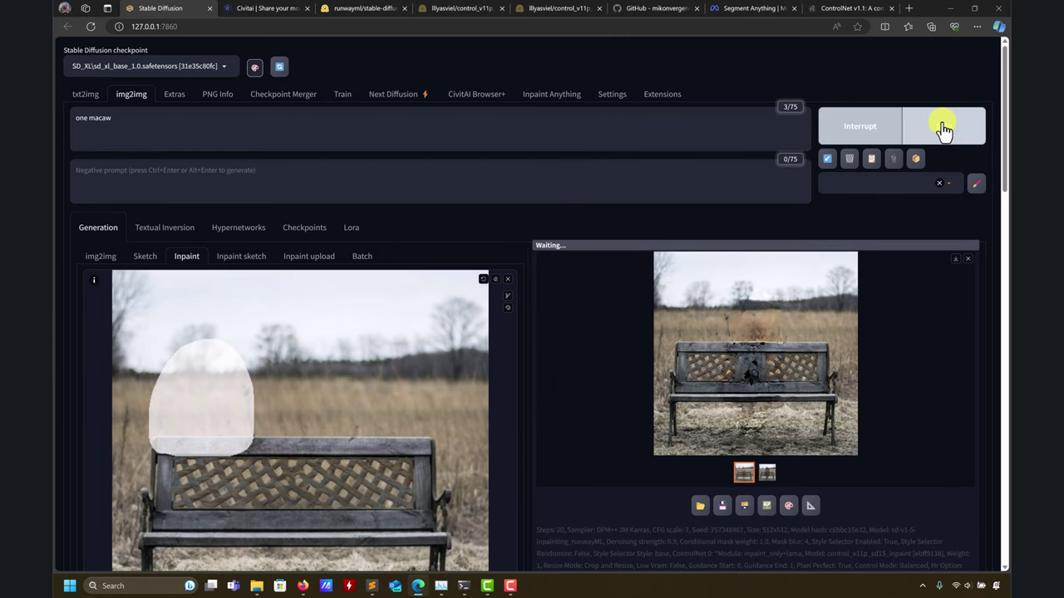
click(461, 588)
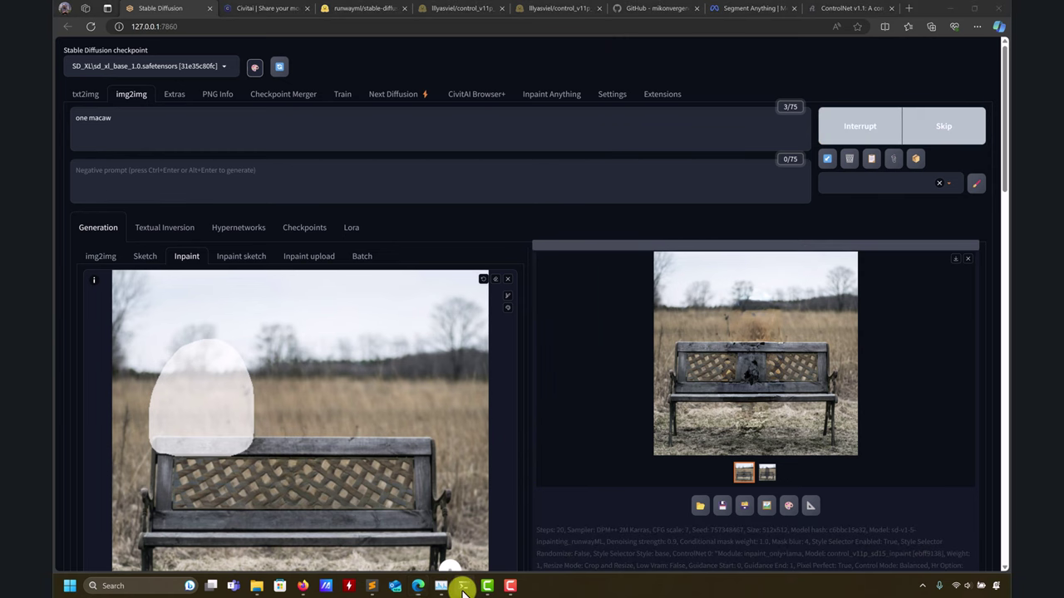
click(461, 588)
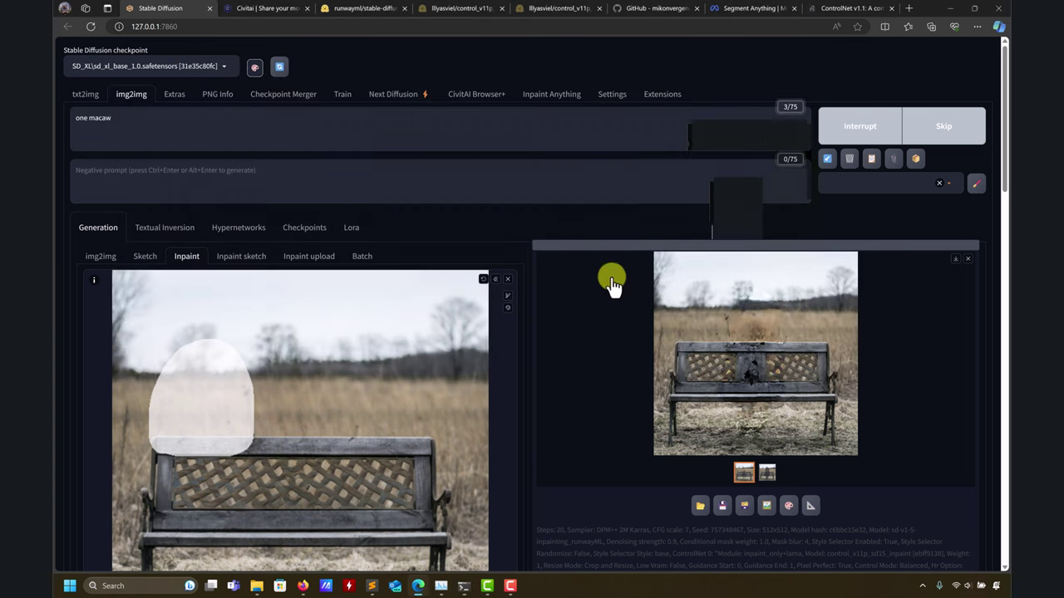
click(462, 588)
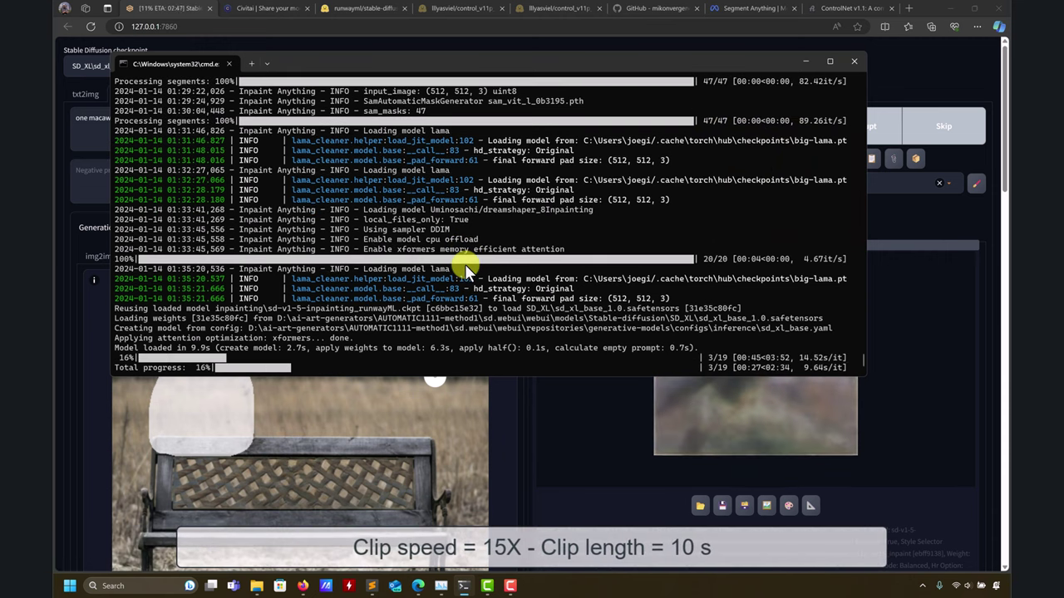
Step: Move the console aside, minimize it, and enlarge the finished macaw-on-bench result
drag(128, 63, 285, 451)
drag(907, 452, 704, 21)
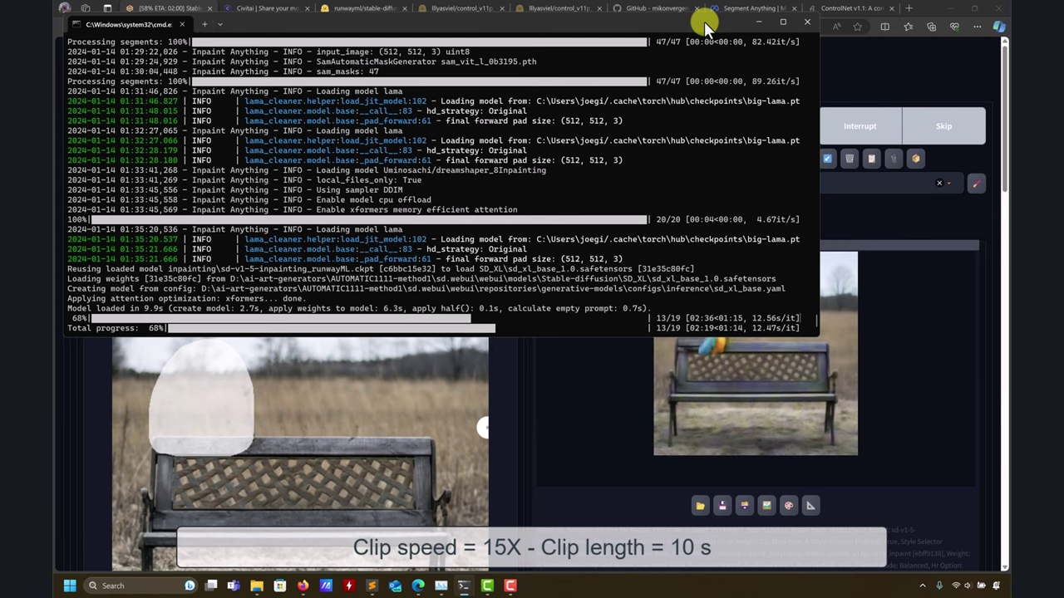
drag(704, 20, 478, 39)
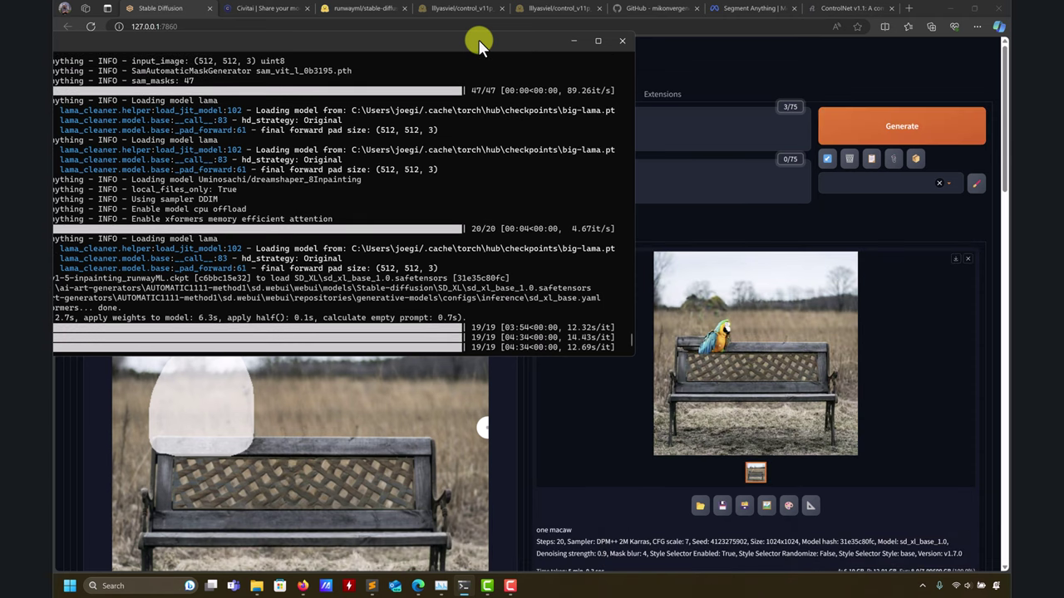
drag(433, 44, 711, 63)
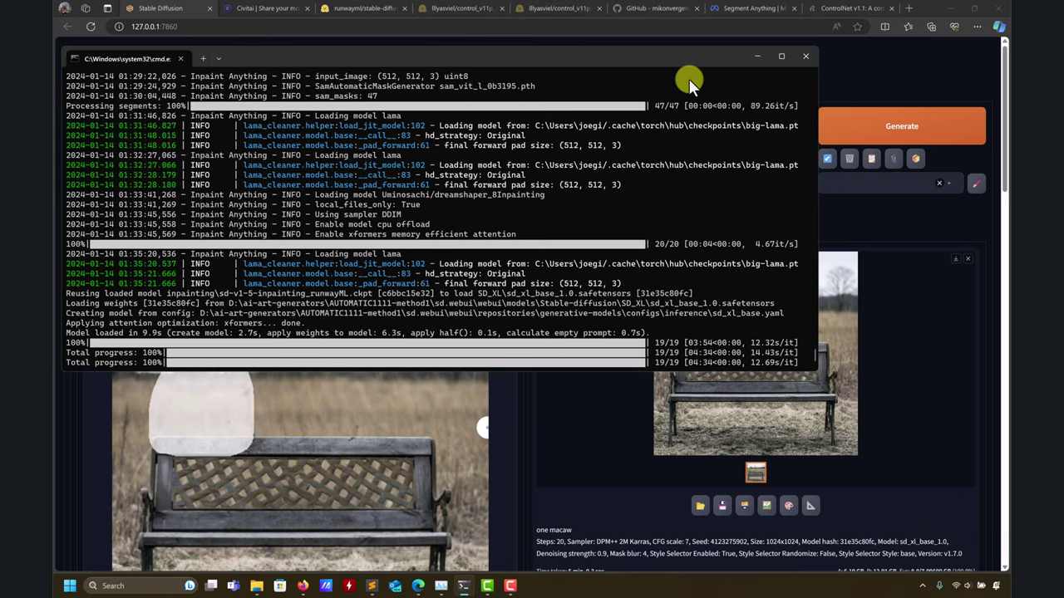
click(765, 56)
click(722, 353)
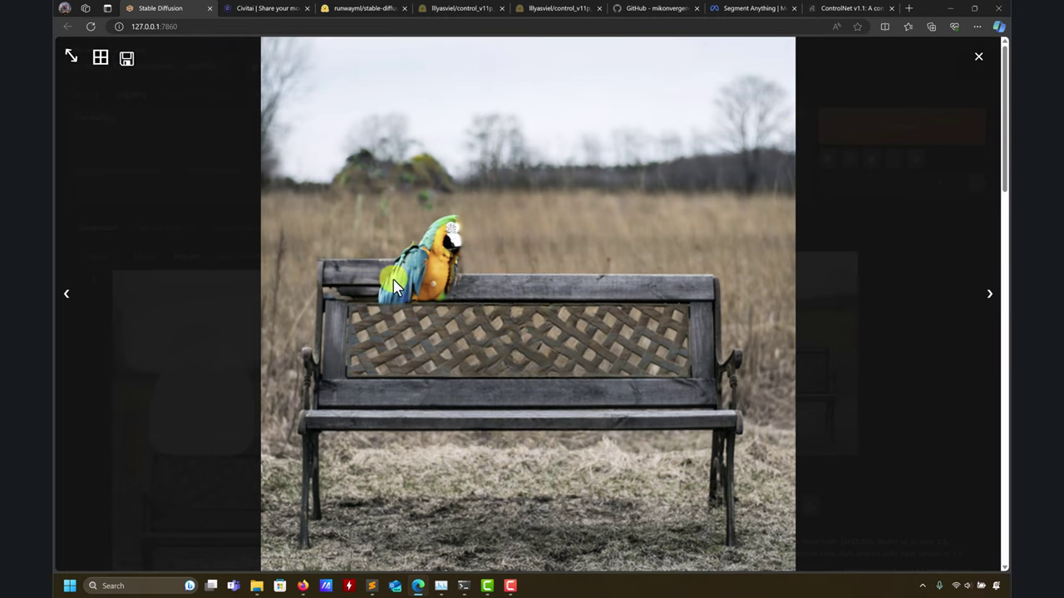
Step: Close the preview and load the SD_XL\playground-v2.fp16.safetensors checkpoint
click(977, 57)
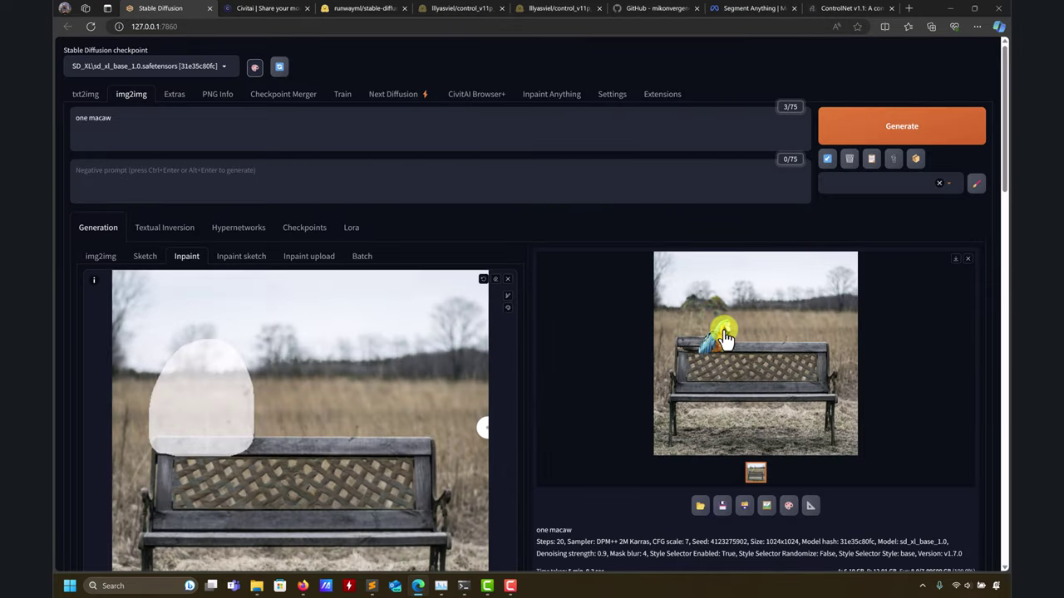
click(222, 67)
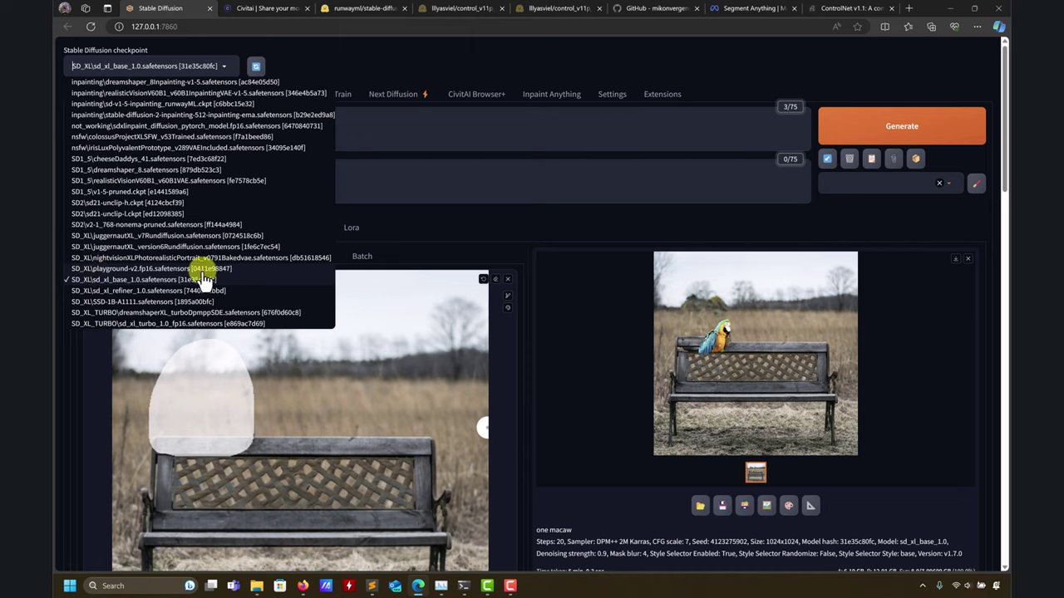
click(109, 269)
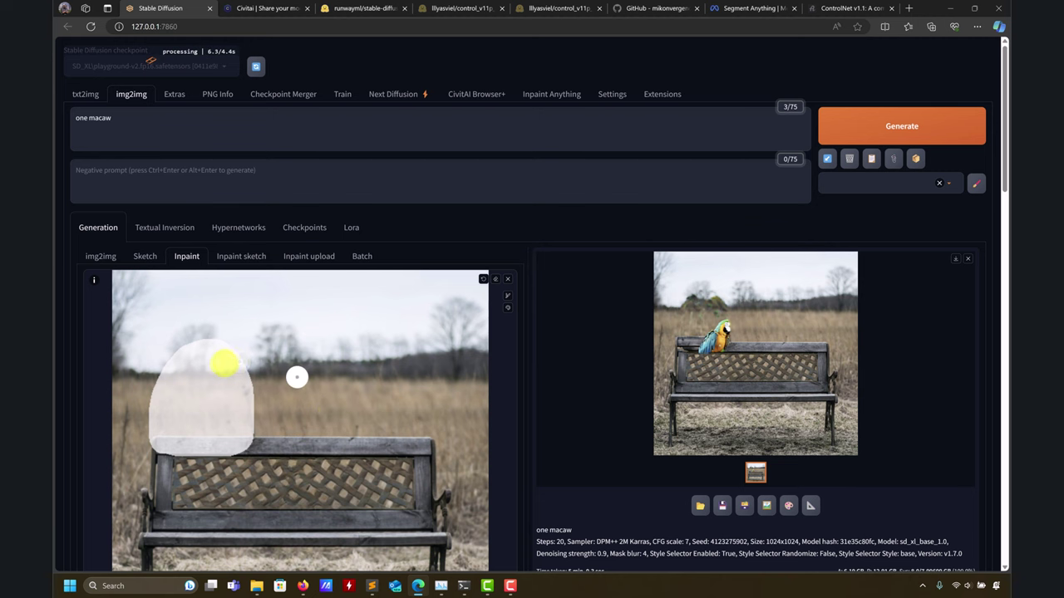
scroll(224, 363, down, 3)
scroll(290, 351, up, 2)
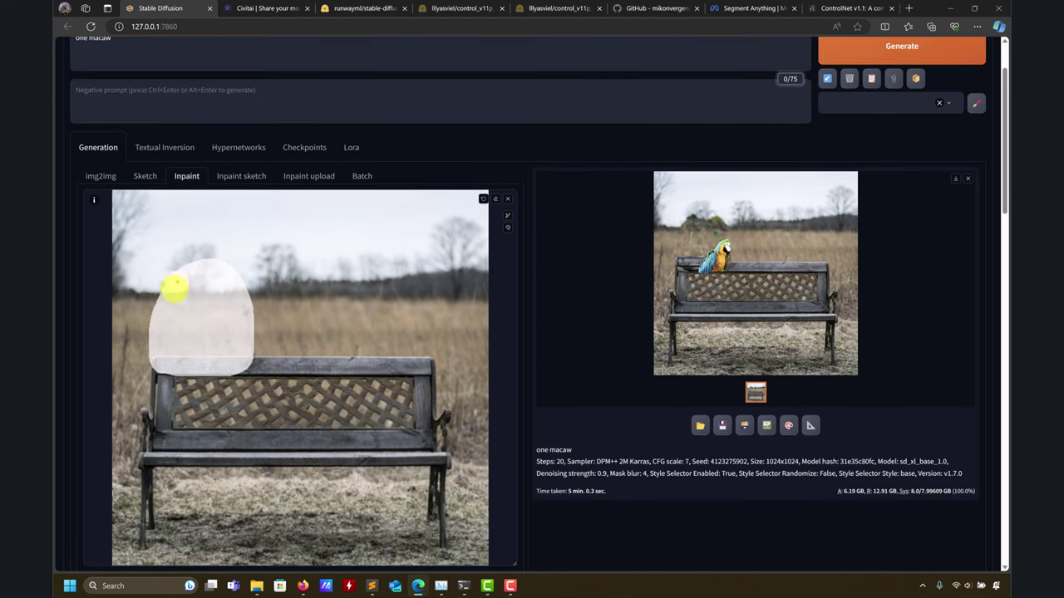
Step: Set the inpaint area to Only masked
scroll(247, 325, down, 4)
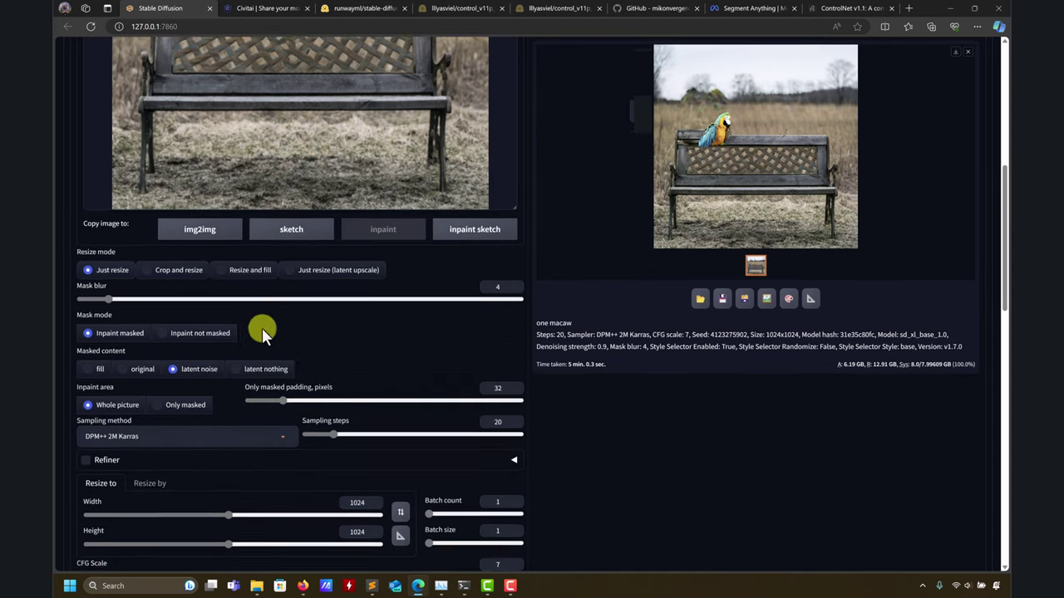
scroll(274, 327, down, 3)
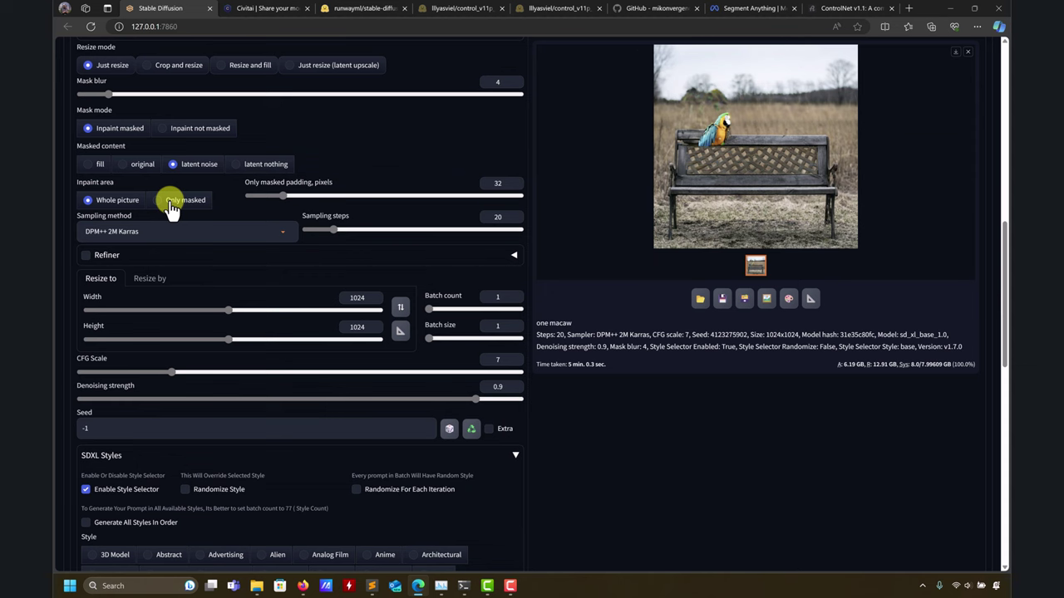
scroll(172, 208, up, 2)
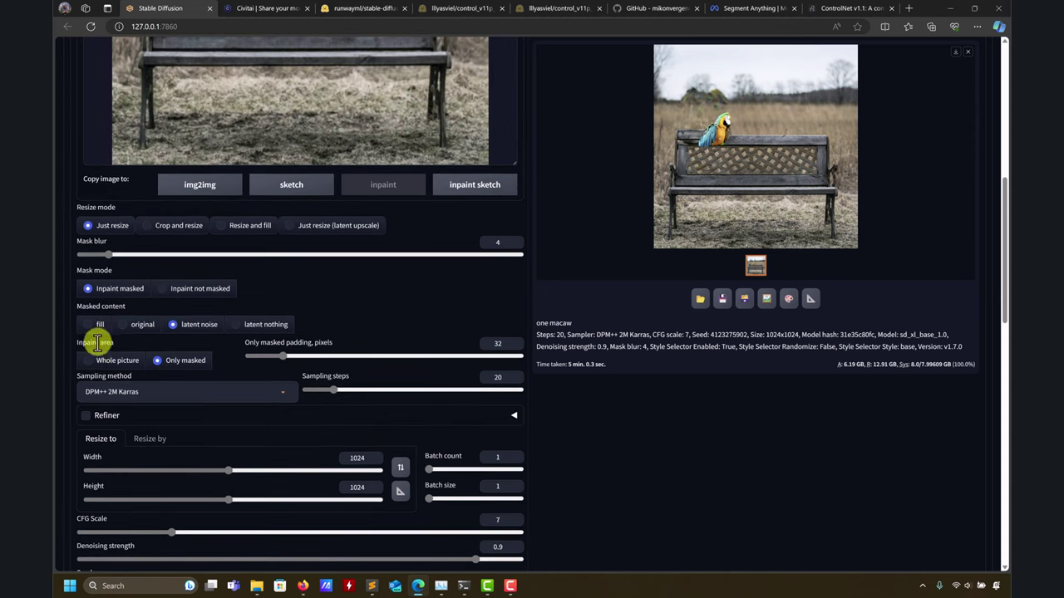
click(104, 363)
scroll(171, 275, up, 3)
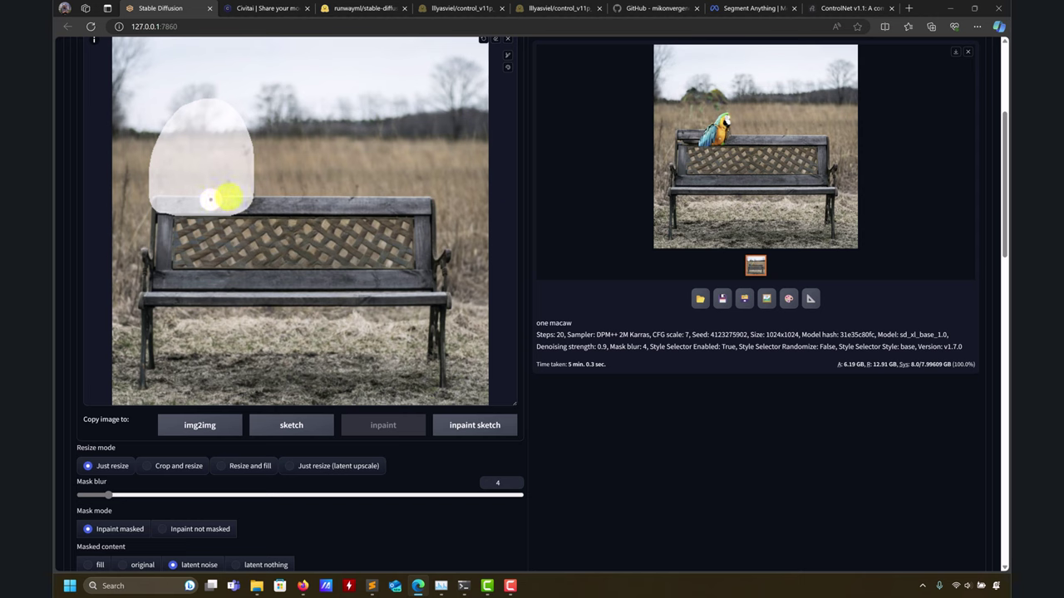
Step: Lower the output Width and Height from 1024 to 800
scroll(238, 192, down, 6)
scroll(306, 244, down, 2)
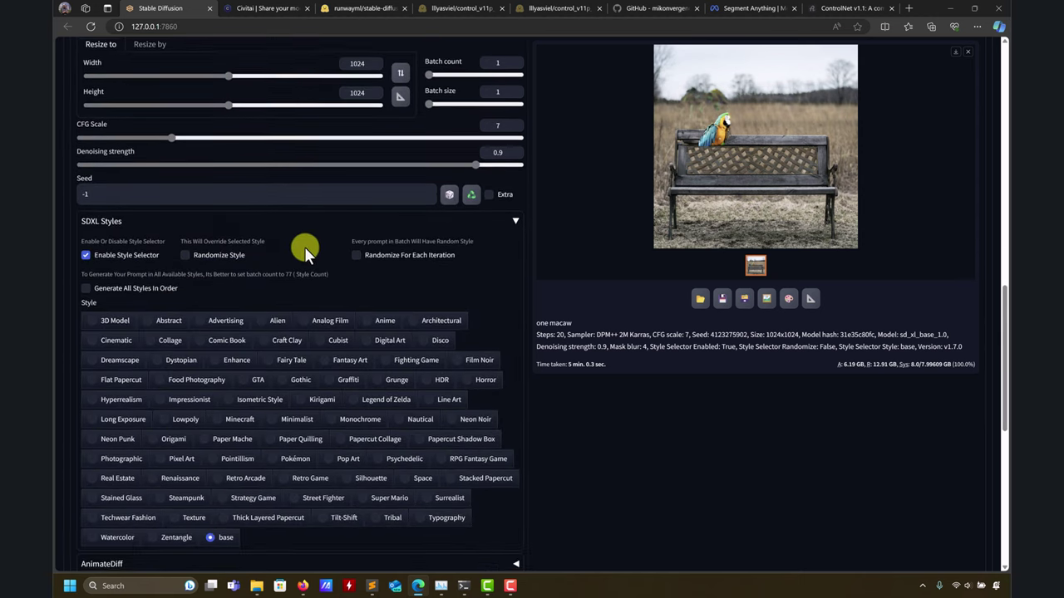
scroll(304, 247, up, 3)
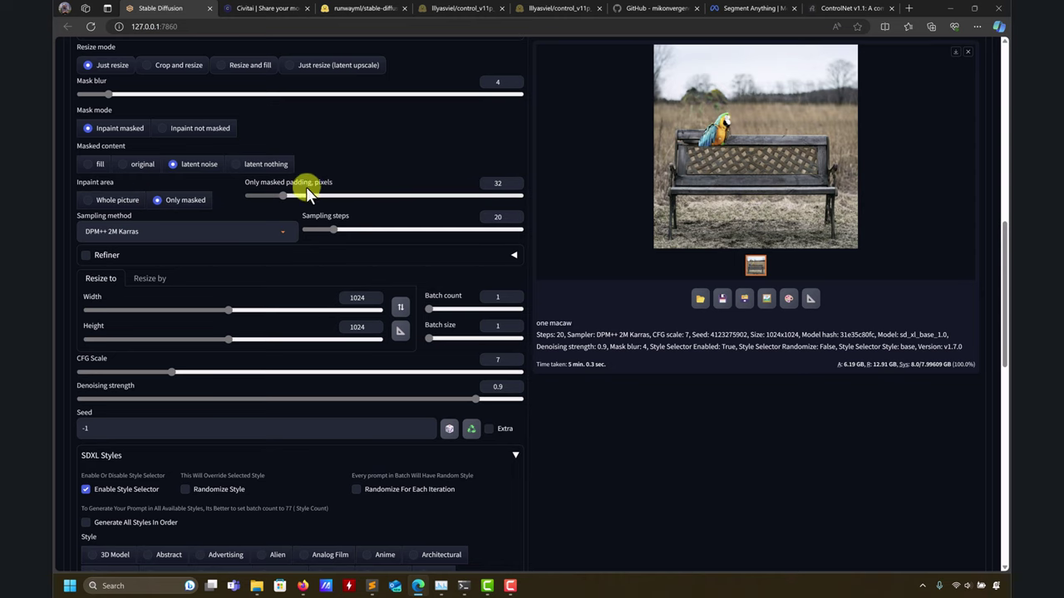
scroll(335, 178, up, 4)
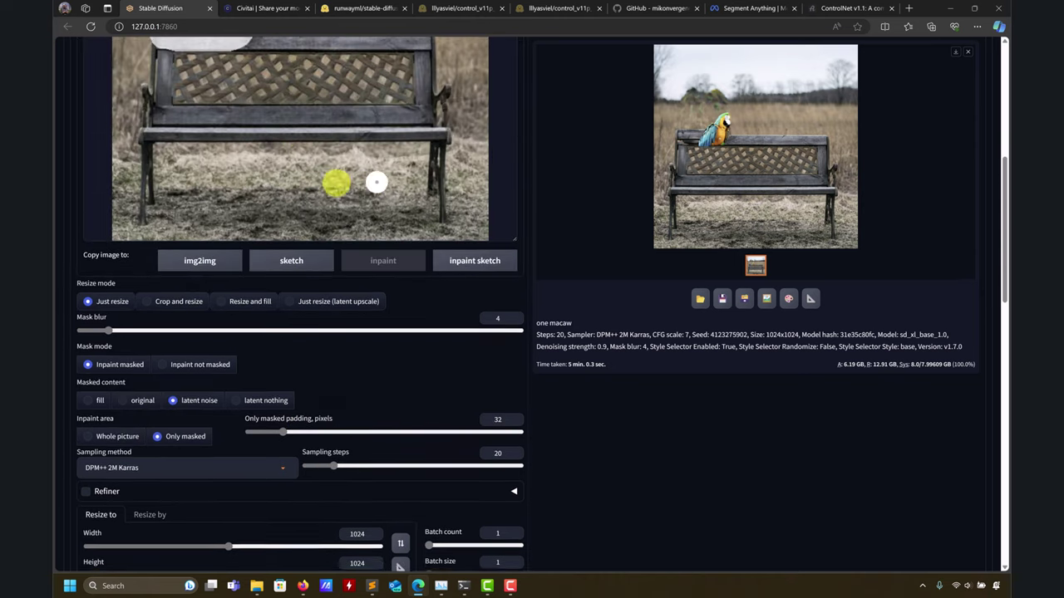
scroll(271, 143, up, 1)
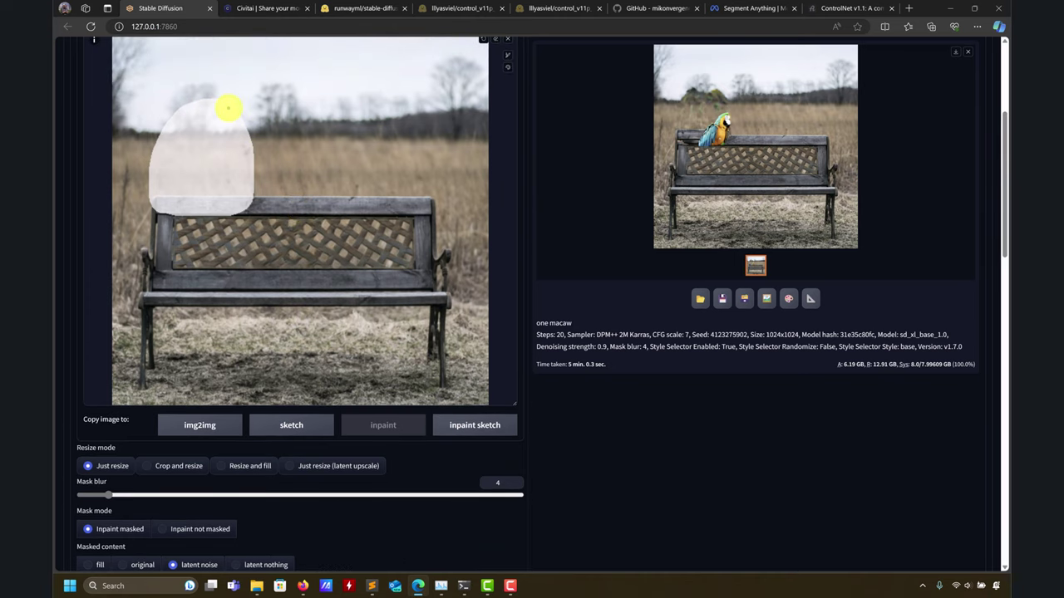
scroll(294, 147, down, 7)
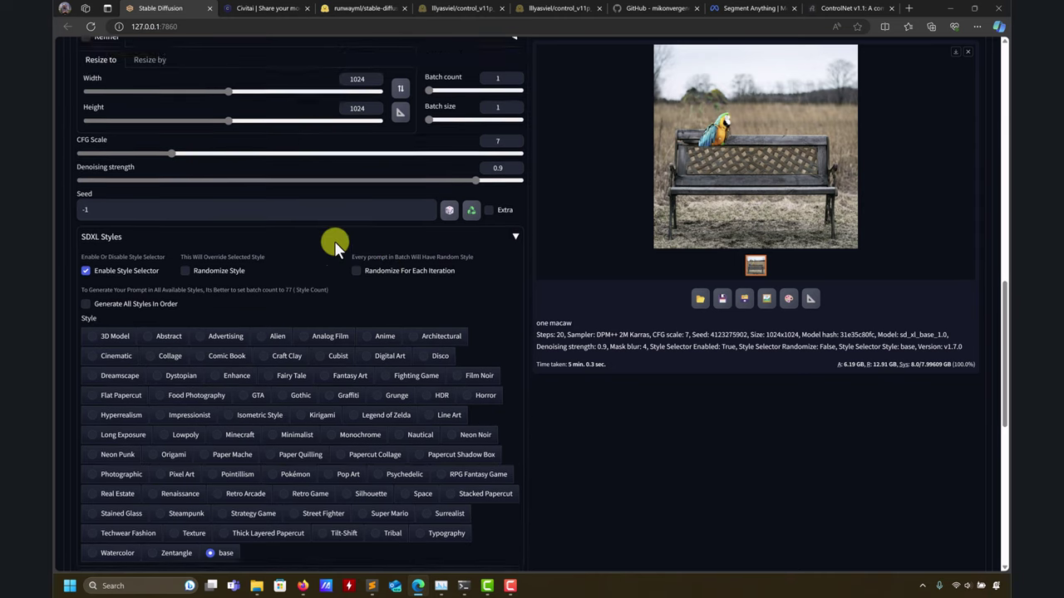
scroll(334, 241, up, 3)
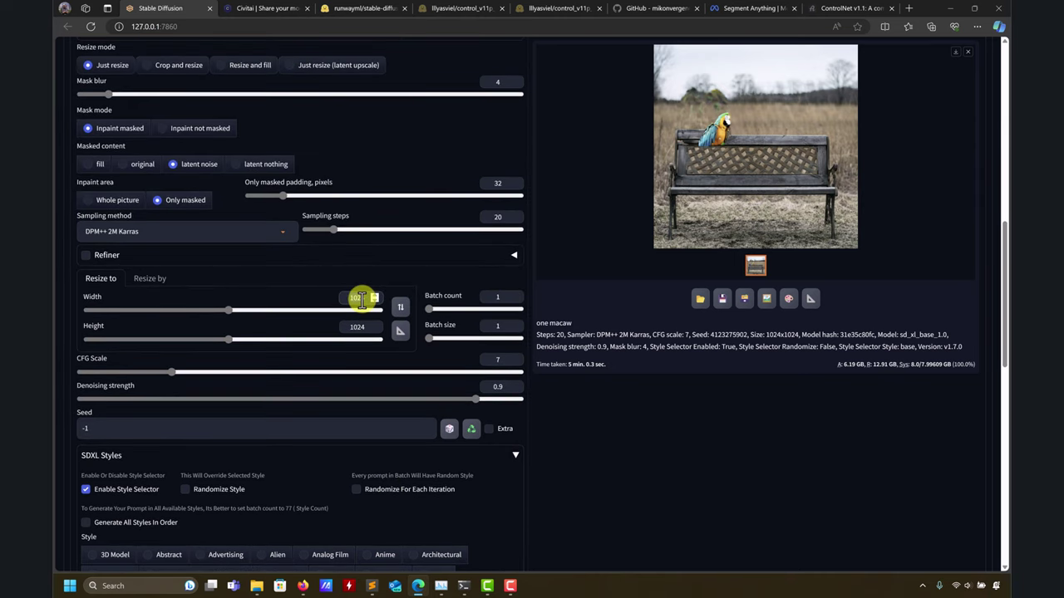
scroll(361, 299, down, 8)
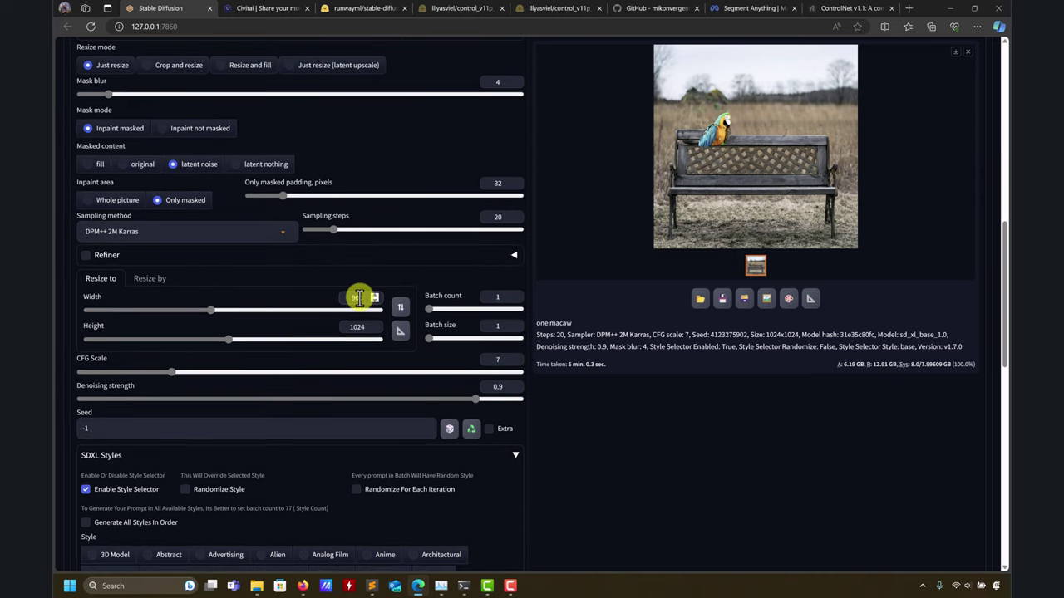
scroll(359, 298, down, 20)
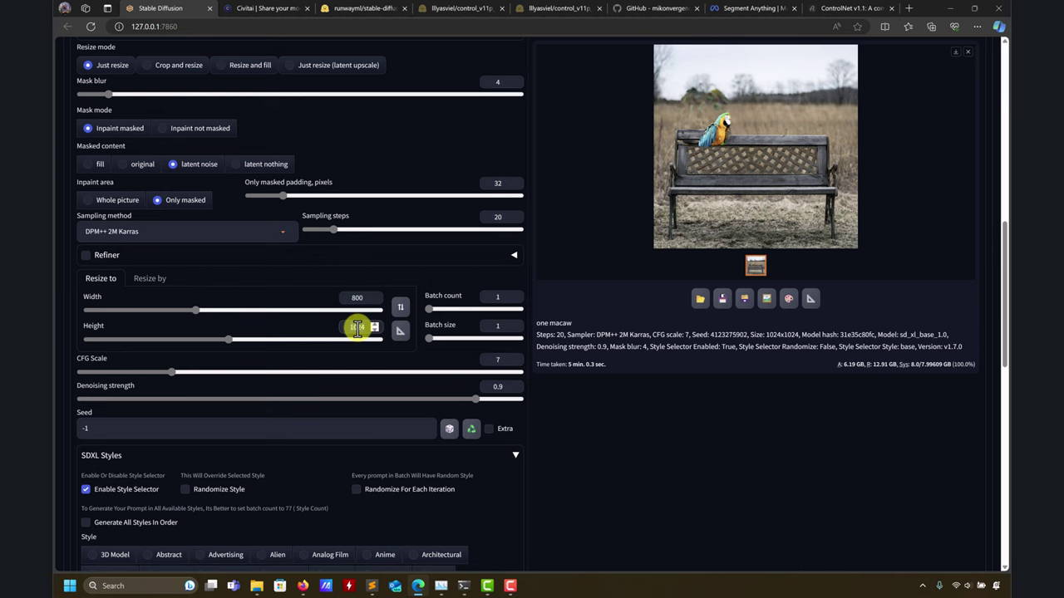
scroll(357, 328, down, 20)
scroll(515, 353, up, 3)
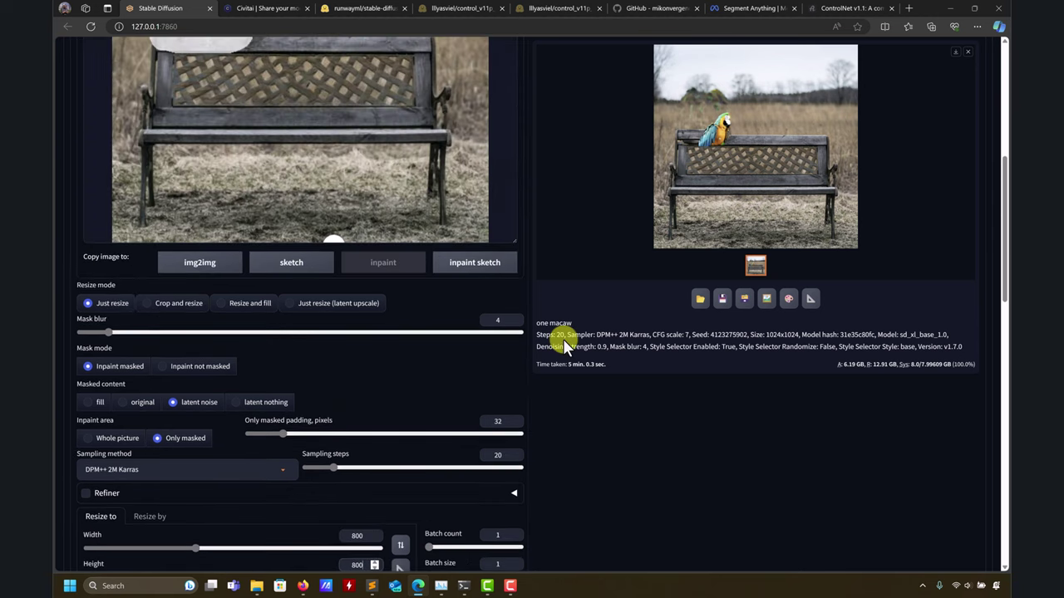
scroll(564, 338, up, 3)
Step: Generate the new 'one macaw' inpaint on the playground-v2 checkpoint
click(833, 136)
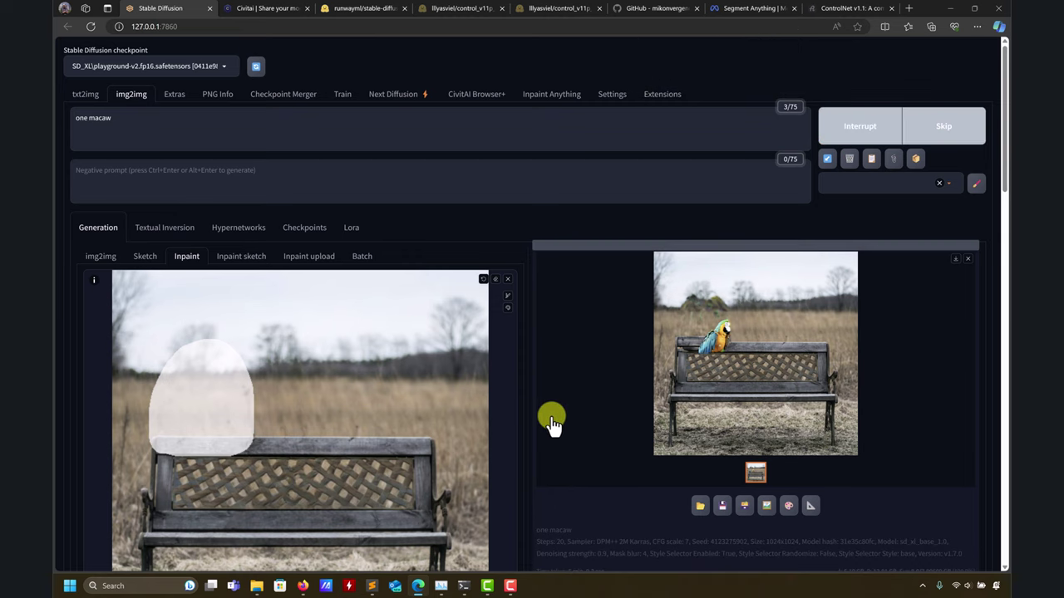
scroll(551, 421, down, 1)
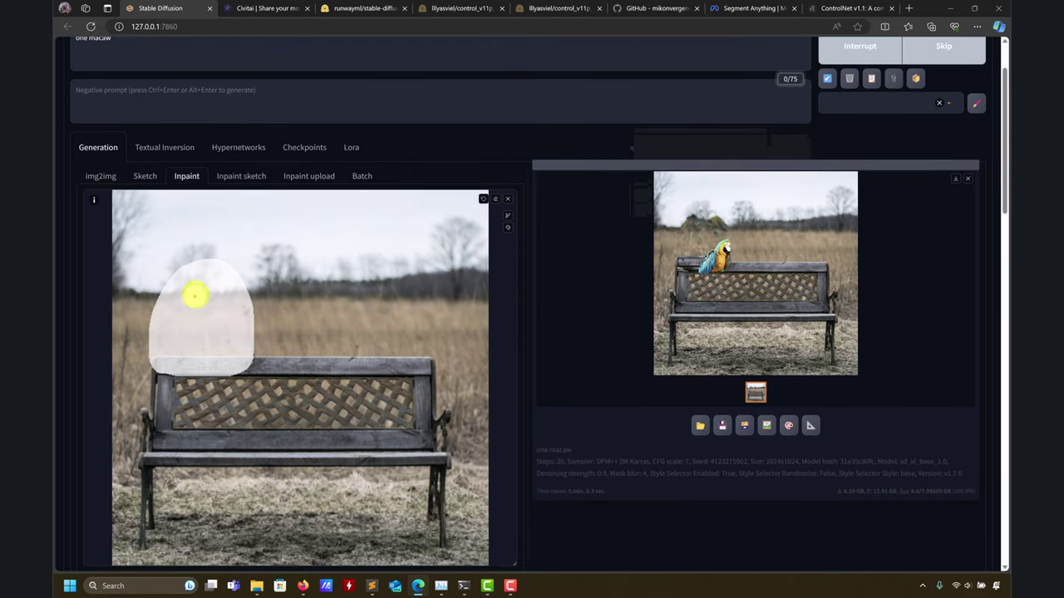
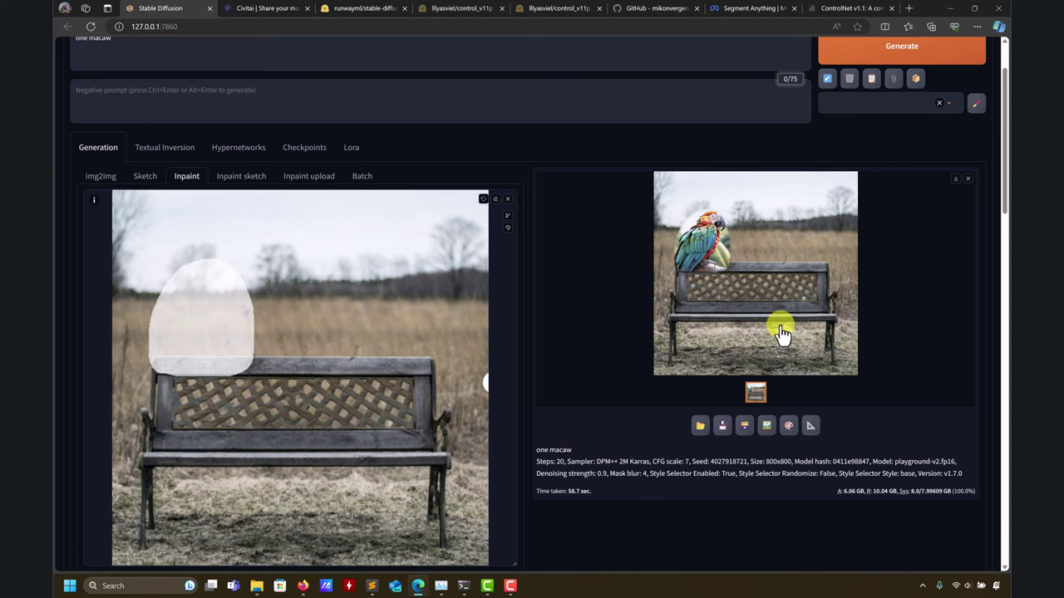
Step: Preview the 800×800 macaw-on-bench result full size, then close it
click(726, 255)
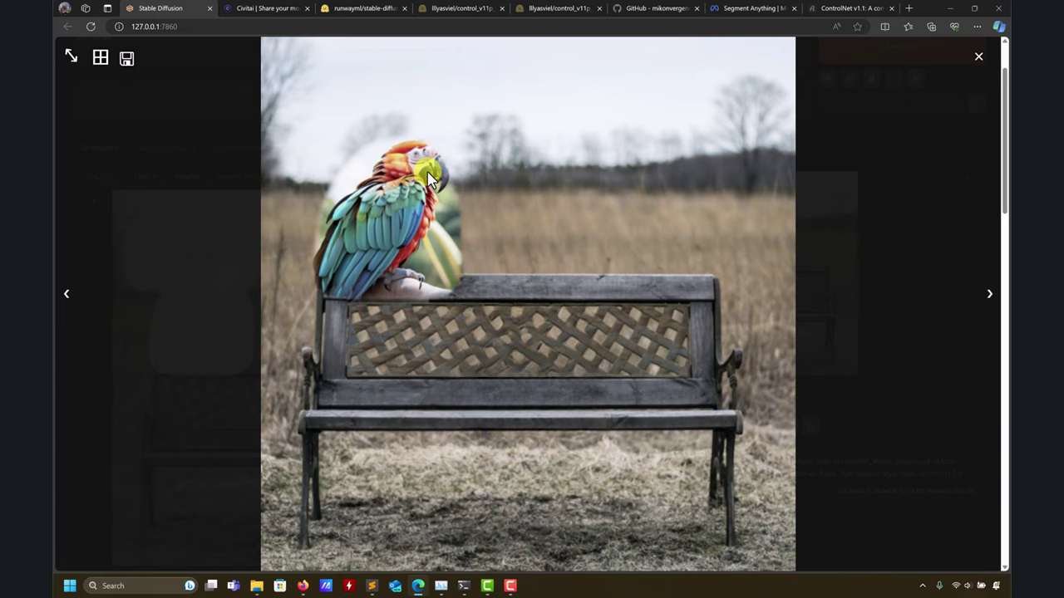
click(977, 55)
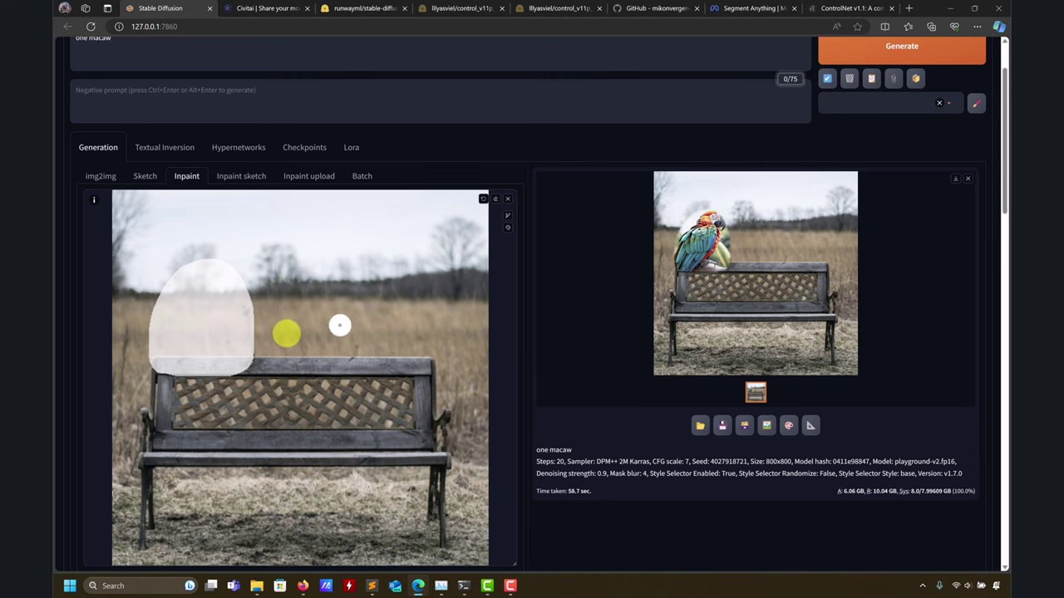
scroll(254, 363, down, 5)
scroll(257, 372, down, 1)
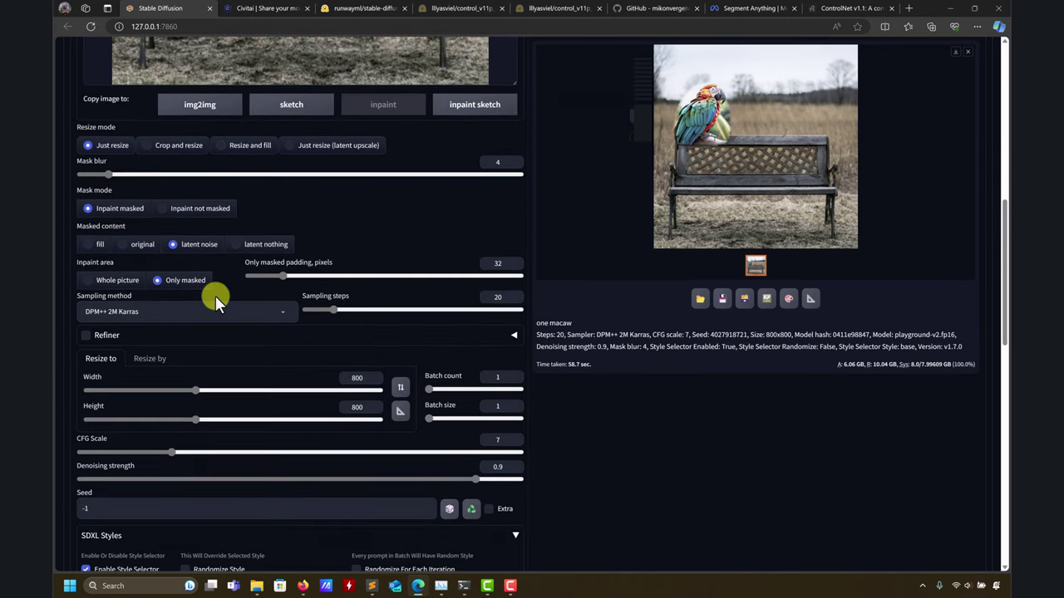
Step: Set Inpaint area to Whole picture and review the ControlNet inpaint settings
click(103, 285)
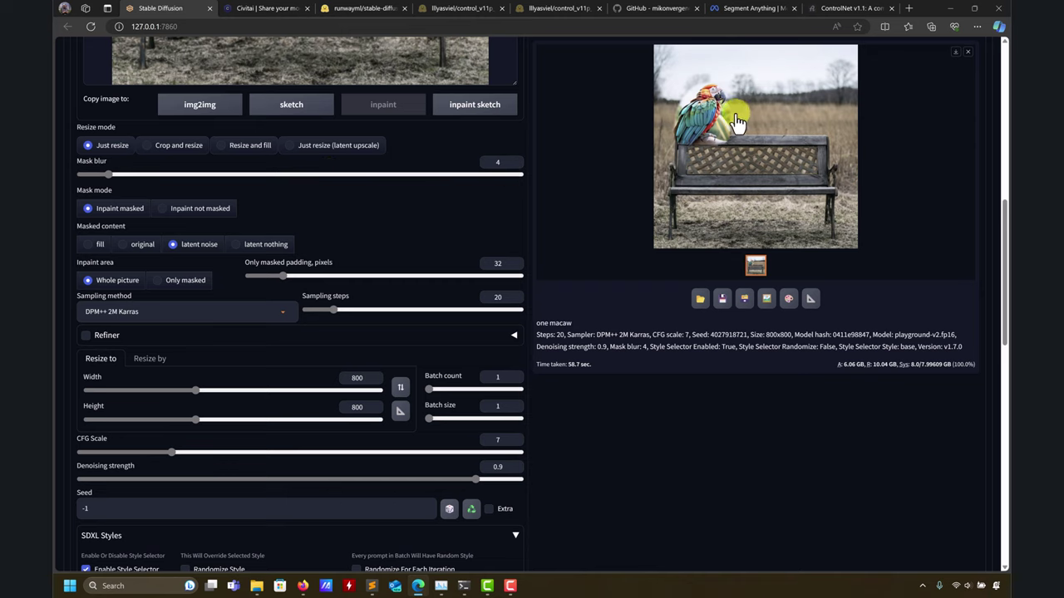
scroll(697, 194, up, 2)
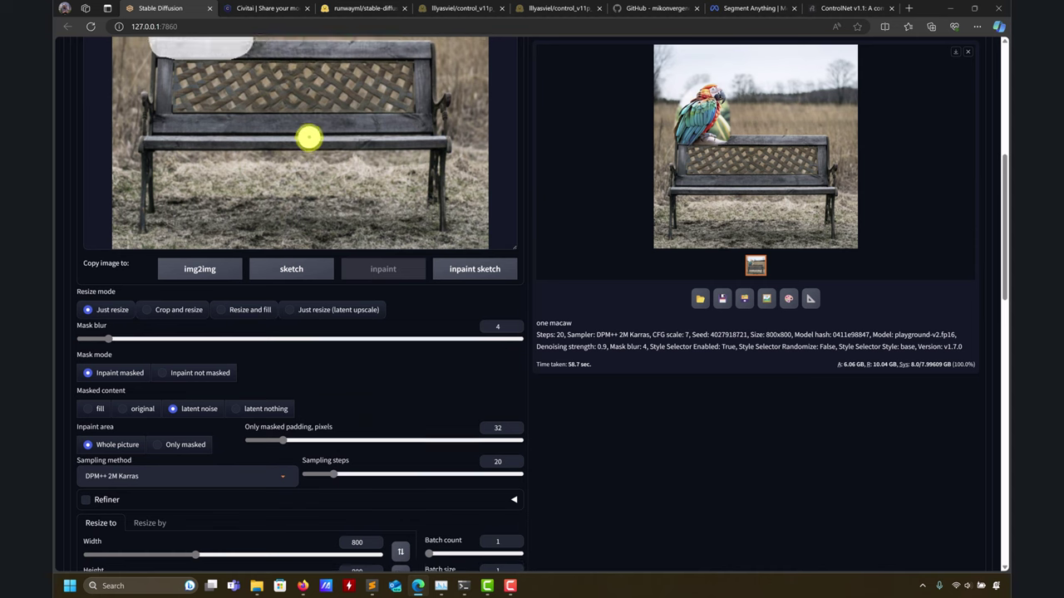
scroll(307, 135, up, 4)
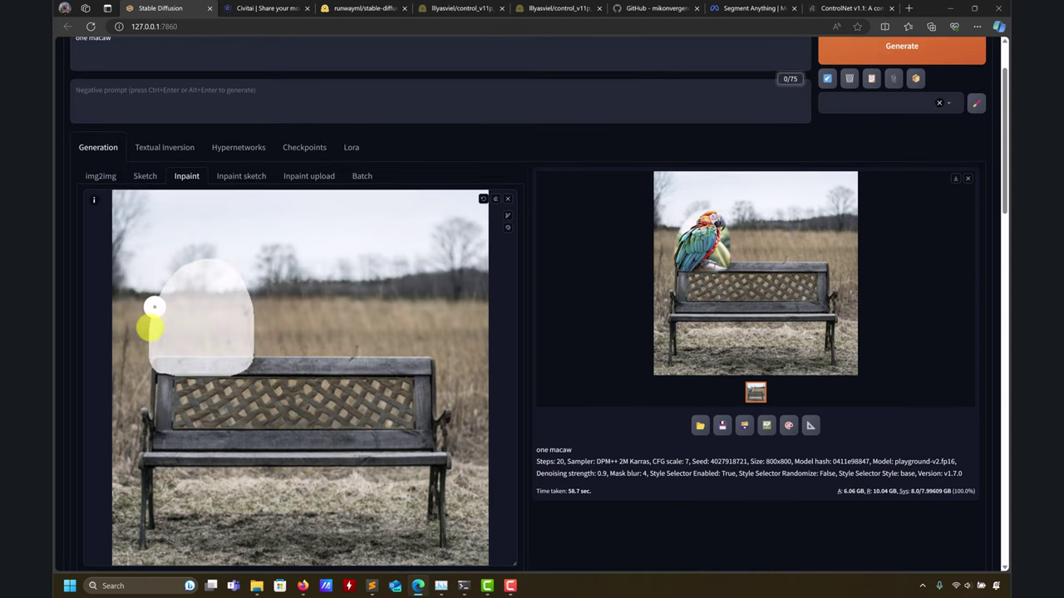
scroll(305, 317, down, 5)
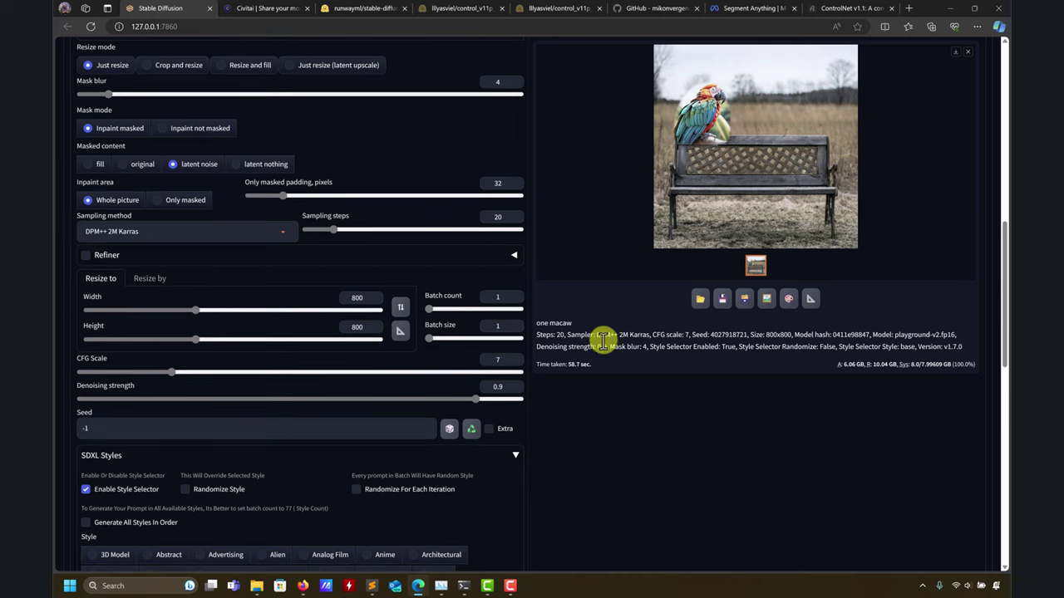
scroll(567, 345, down, 2)
scroll(570, 358, down, 1)
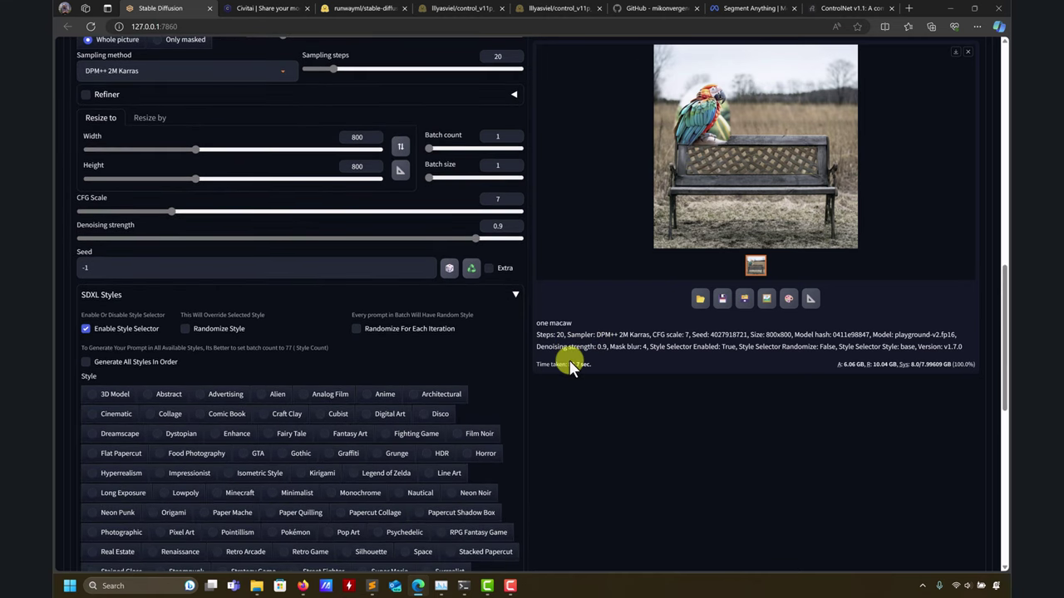
scroll(574, 378, down, 8)
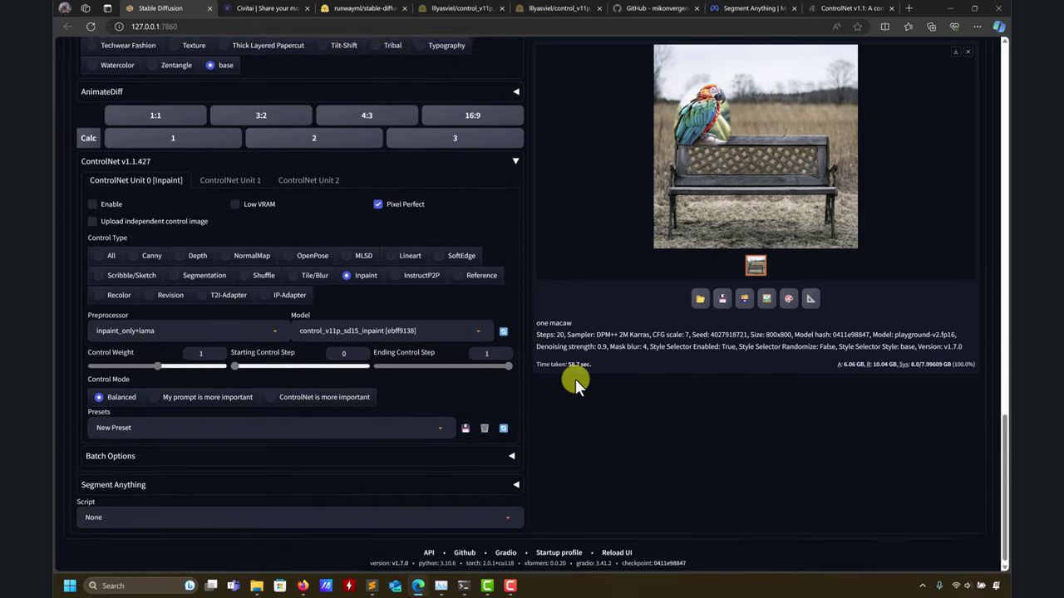
scroll(575, 379, up, 15)
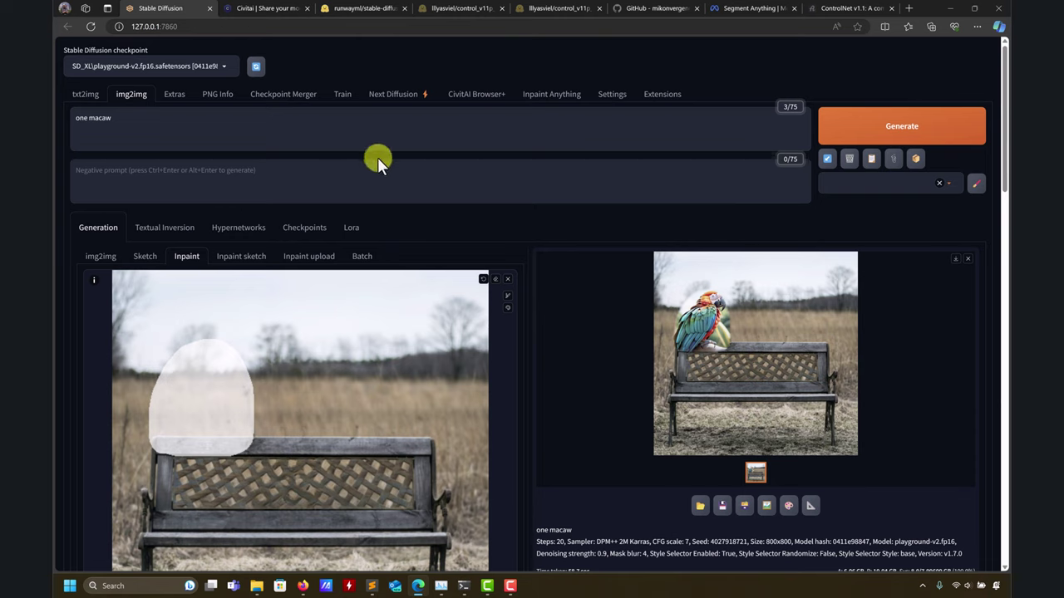
Step: Browse the Stable Diffusion checkpoint list and view the current result enlarged
click(222, 67)
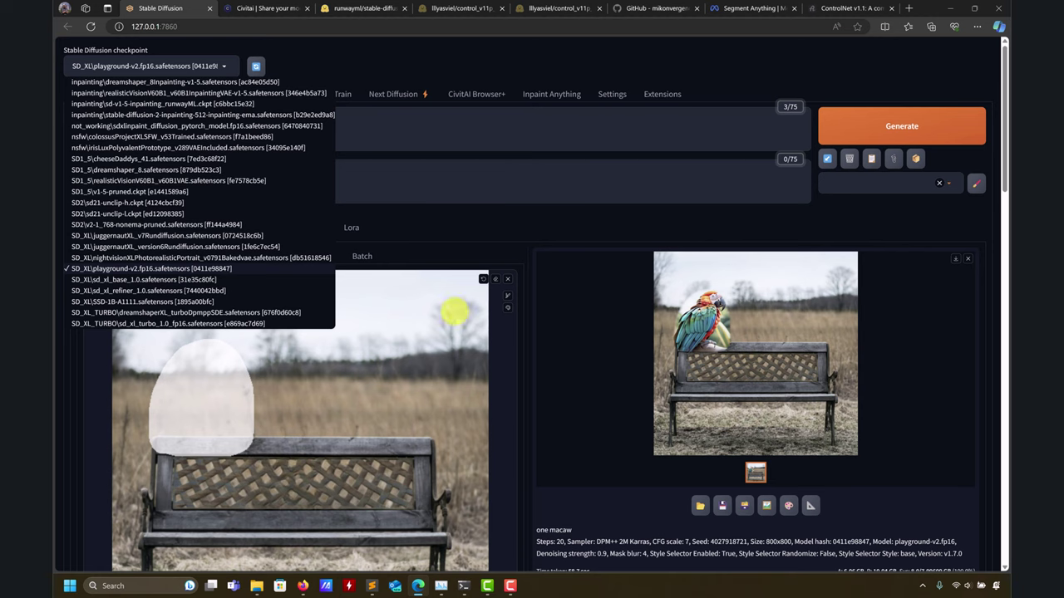
click(610, 352)
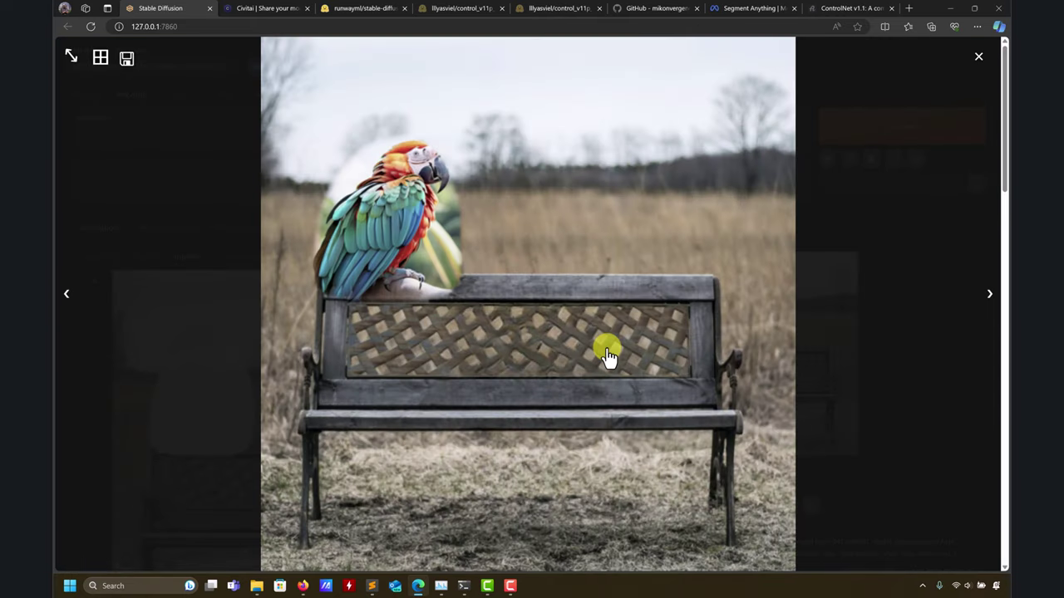
click(980, 61)
Step: Reload the web UI page in the browser
scroll(570, 305, down, 2)
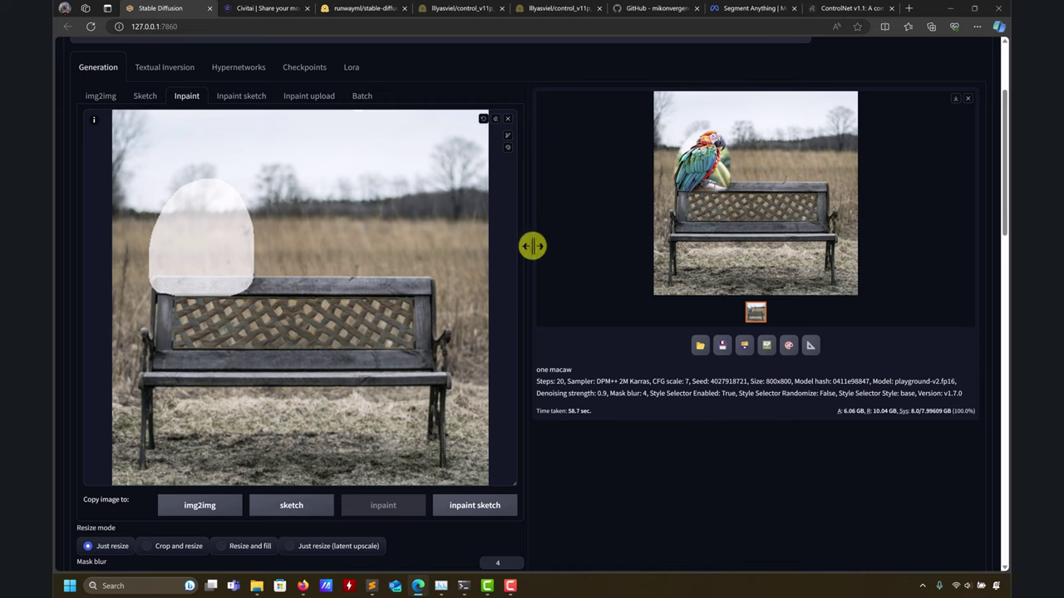
scroll(357, 149, up, 2)
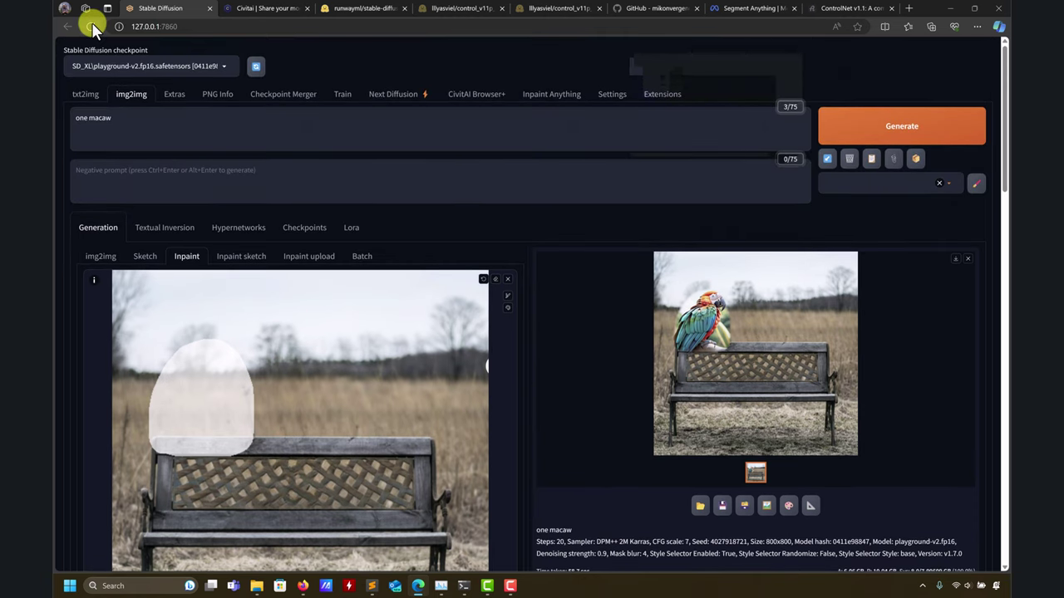
click(91, 25)
Step: Bring up the for_inpaint_anything folder and open Raccoon-Crossing-The-Road.jpg in Photos
mouse_move(260, 587)
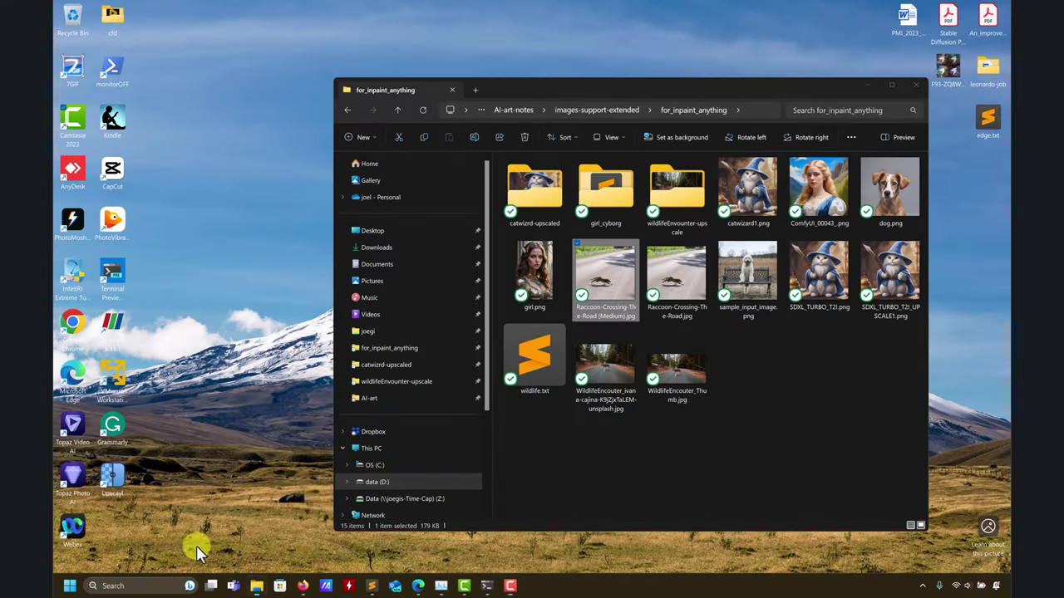
click(196, 545)
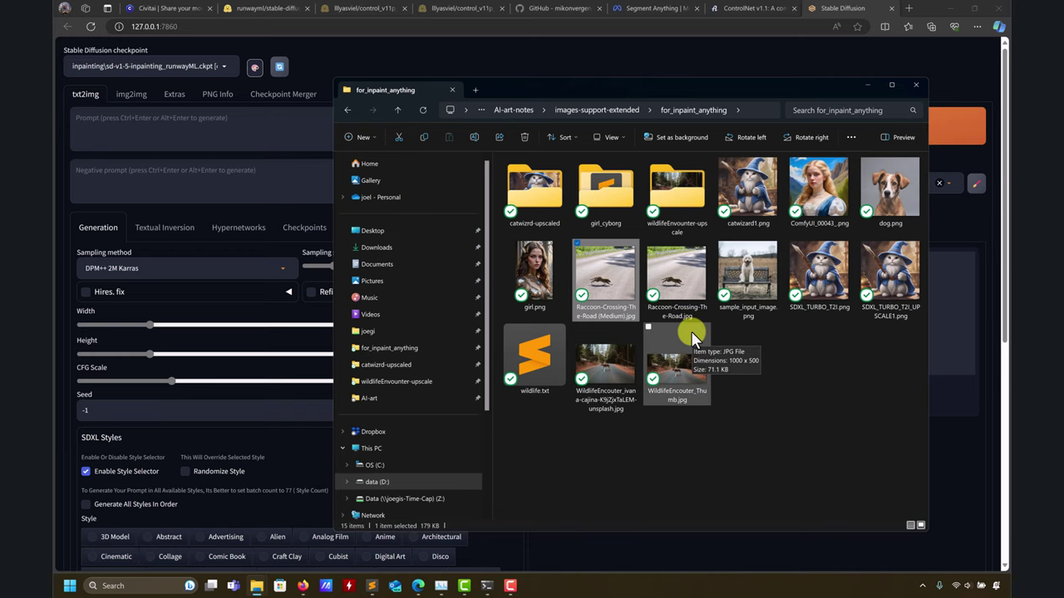
click(684, 311)
double_click(684, 310)
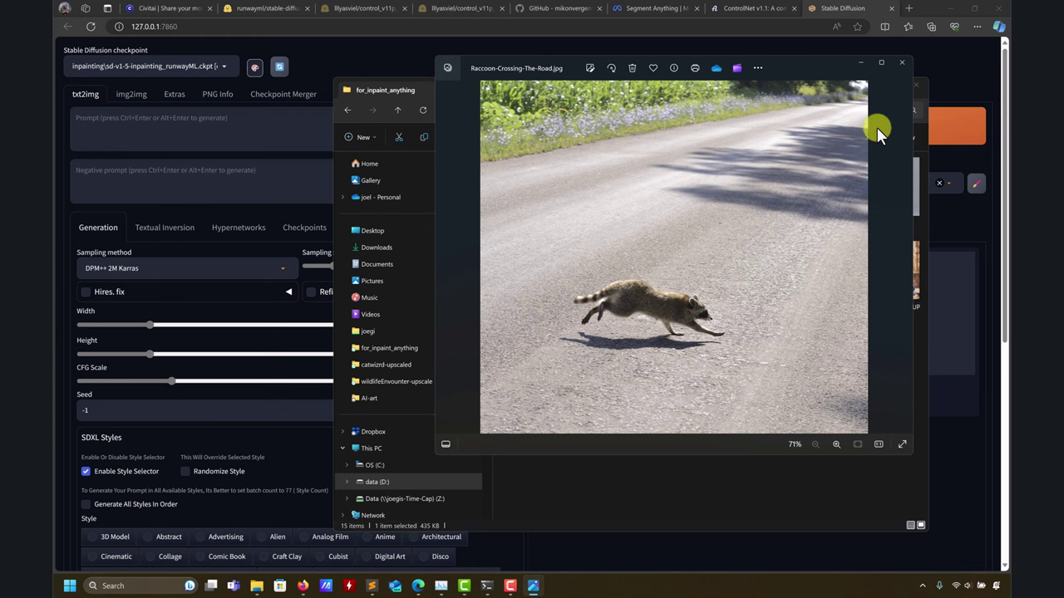
Step: Read Raccoon-Crossing-The-Road.jpg's dimensions, 1814×1653, in its Properties Details tab
click(903, 63)
click(675, 299)
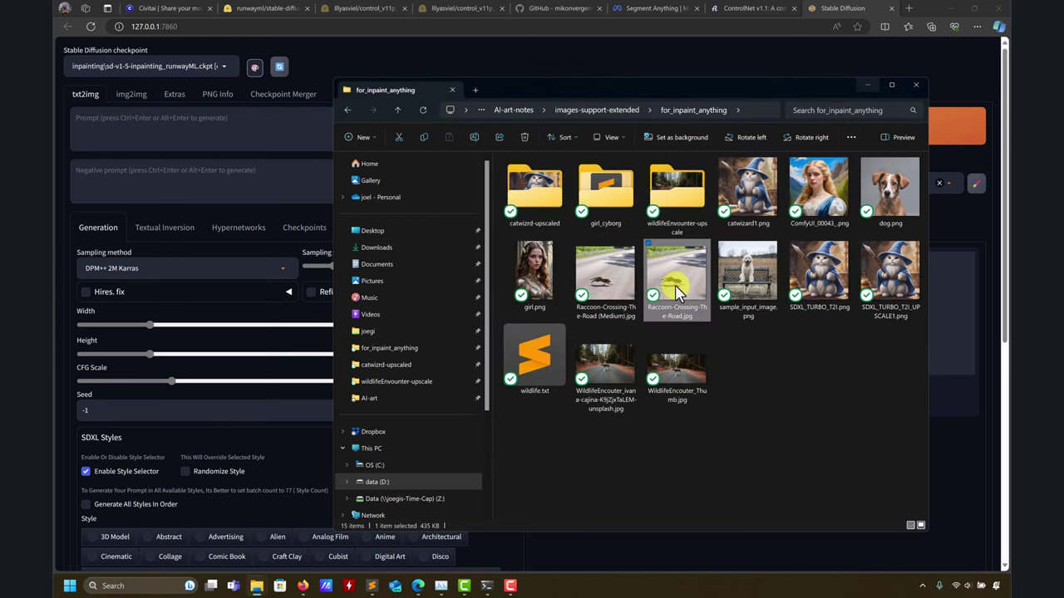
right_click(676, 288)
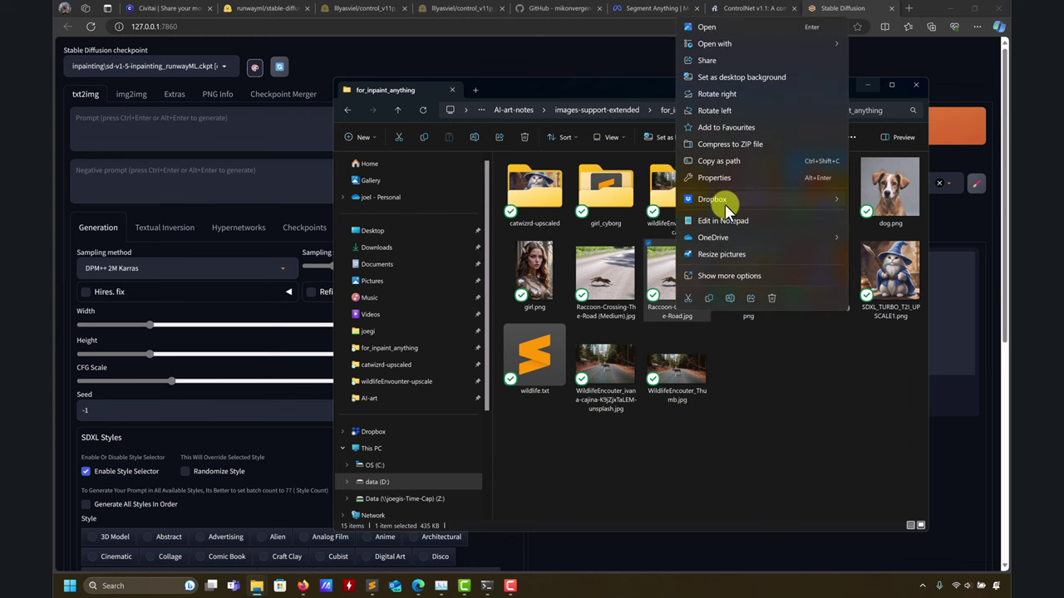
click(714, 177)
drag(734, 316, 258, 154)
click(275, 170)
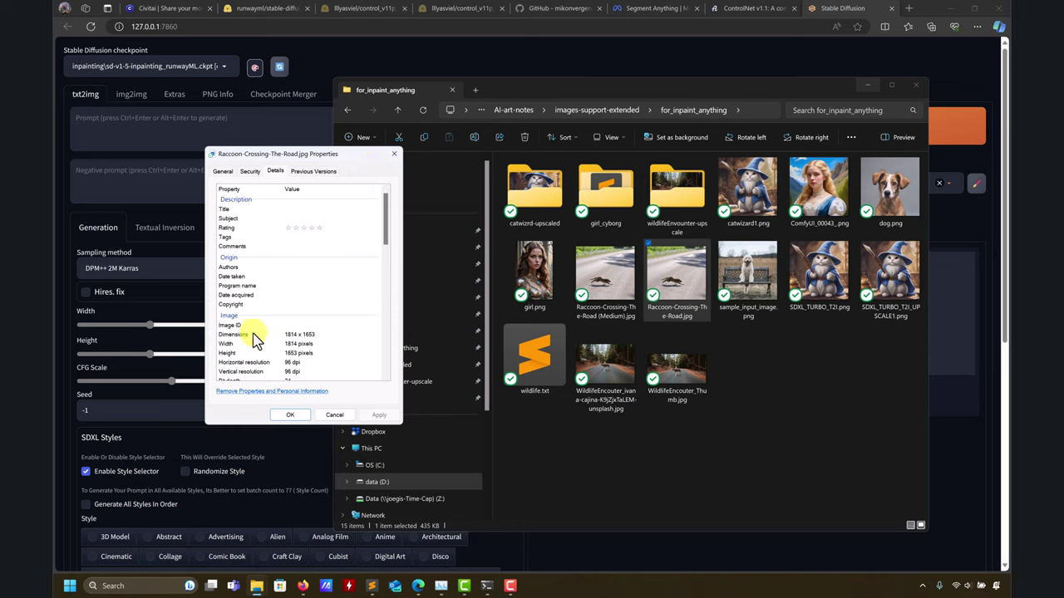
Step: Check the Medium copy's dimensions, 843×768, then open it in Photos
right_click(606, 287)
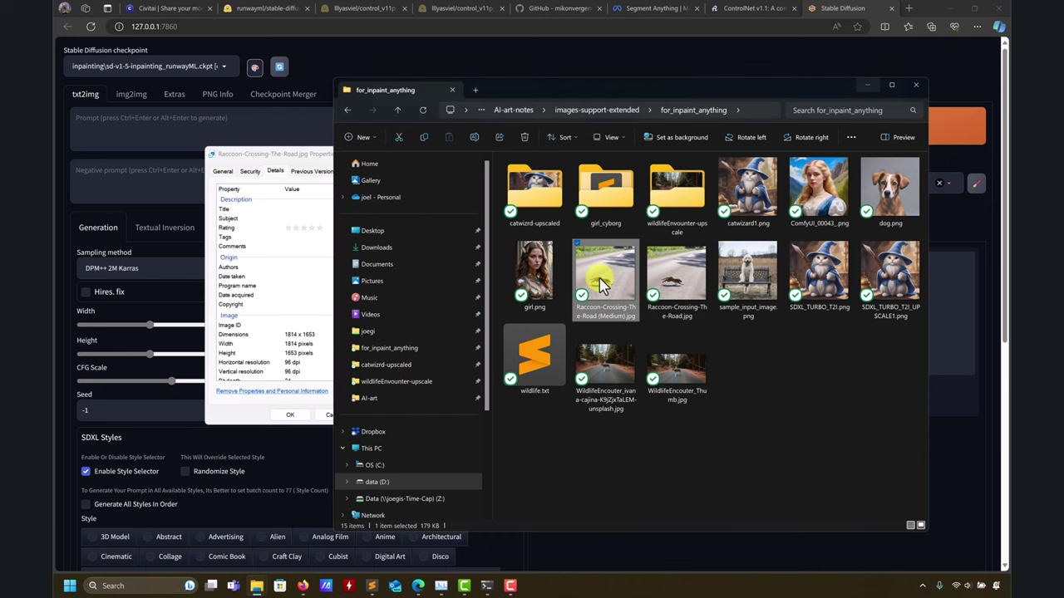
click(638, 455)
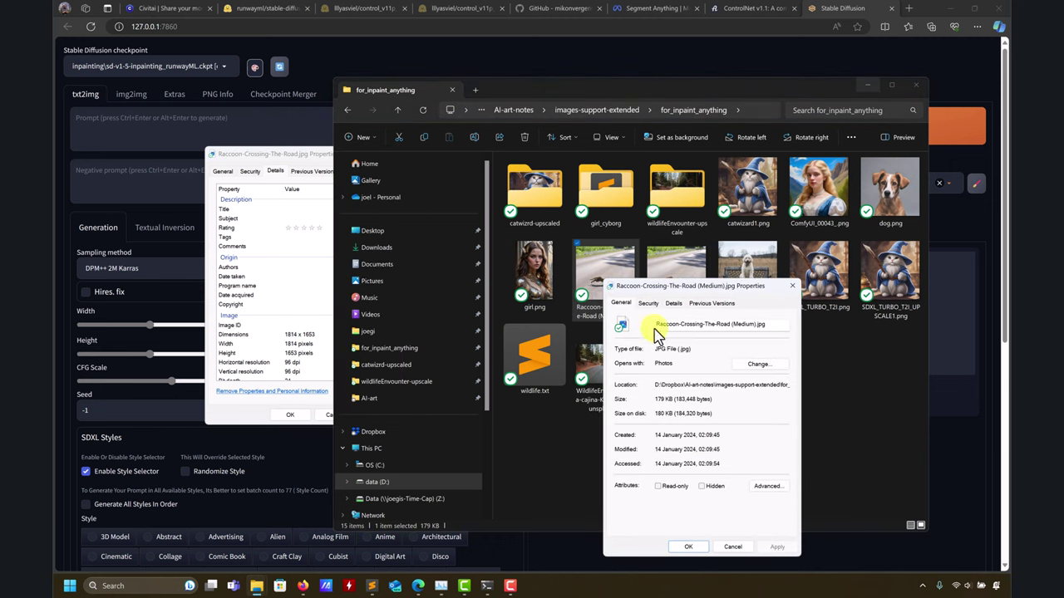
click(678, 305)
drag(703, 285, 493, 154)
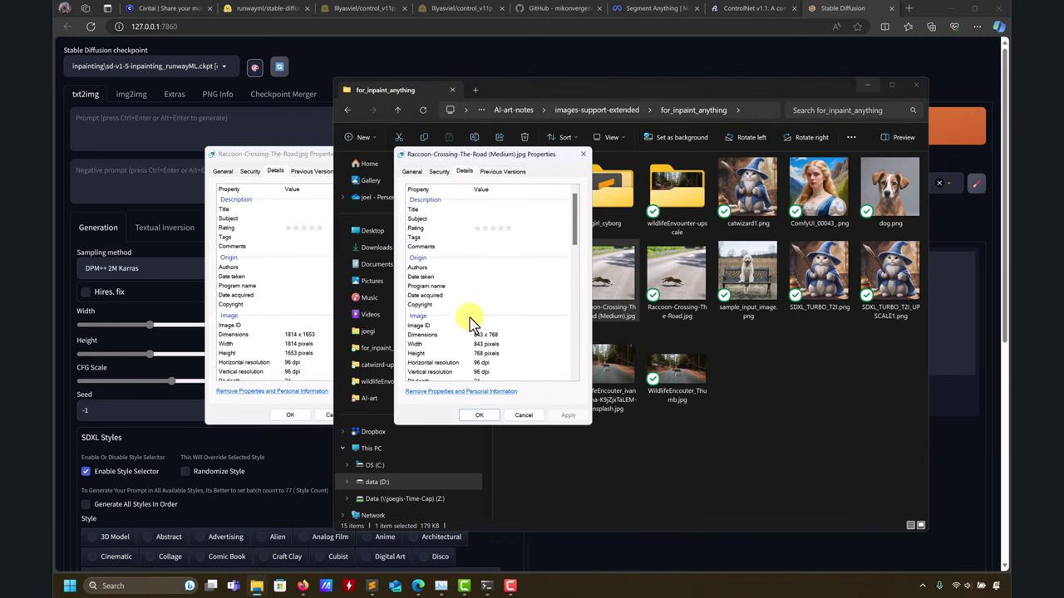
click(582, 153)
double_click(625, 266)
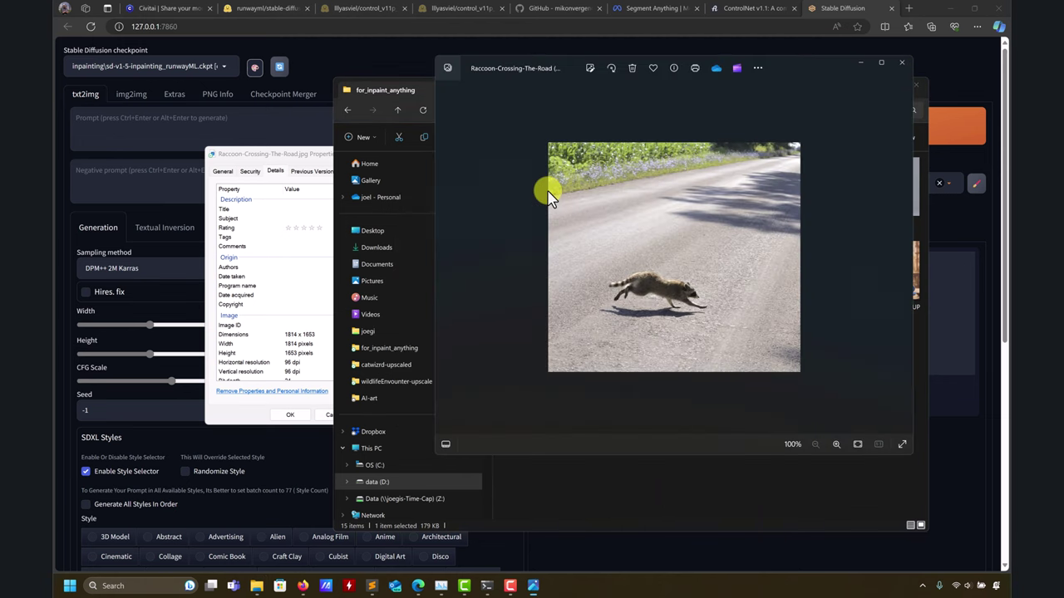
Step: Open the full-size raccoon photo beside the Medium copy and zoom both to compare detail
drag(779, 69, 833, 92)
double_click(676, 270)
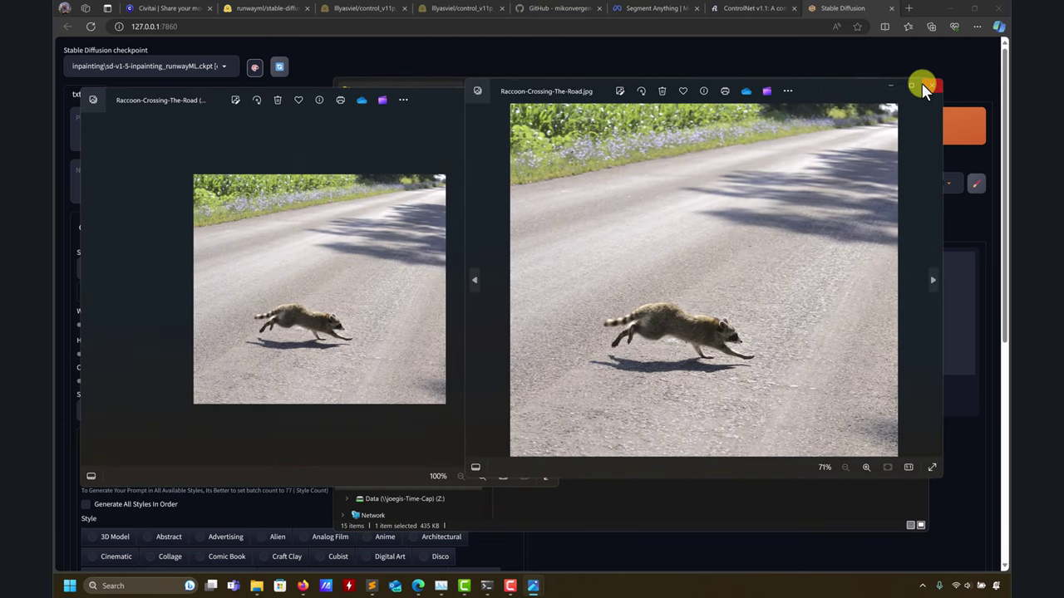
scroll(344, 345, up, 8)
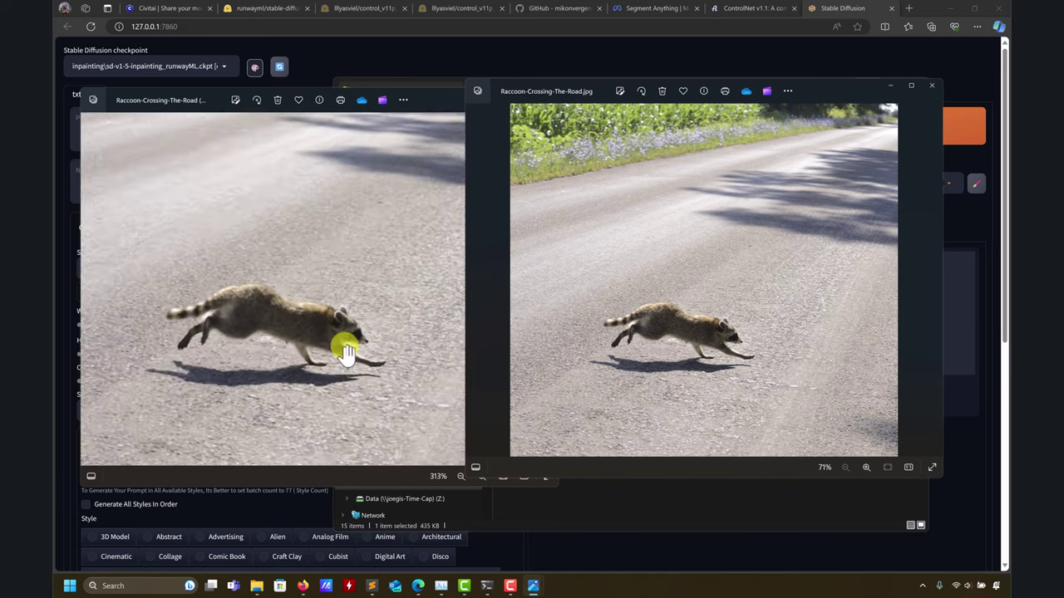
scroll(724, 340, up, 5)
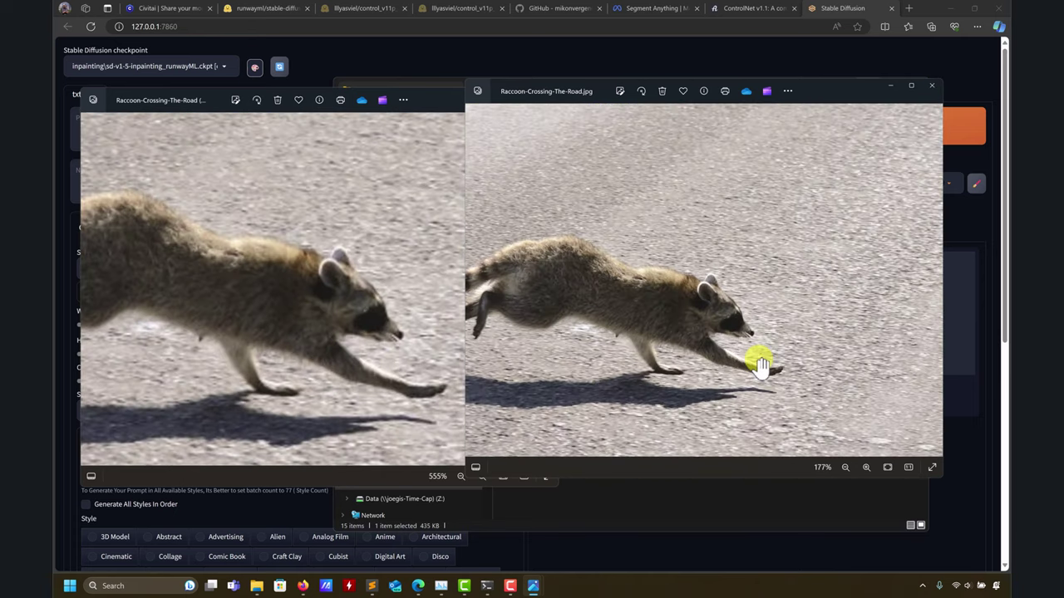
scroll(705, 325, up, 3)
scroll(290, 346, up, 3)
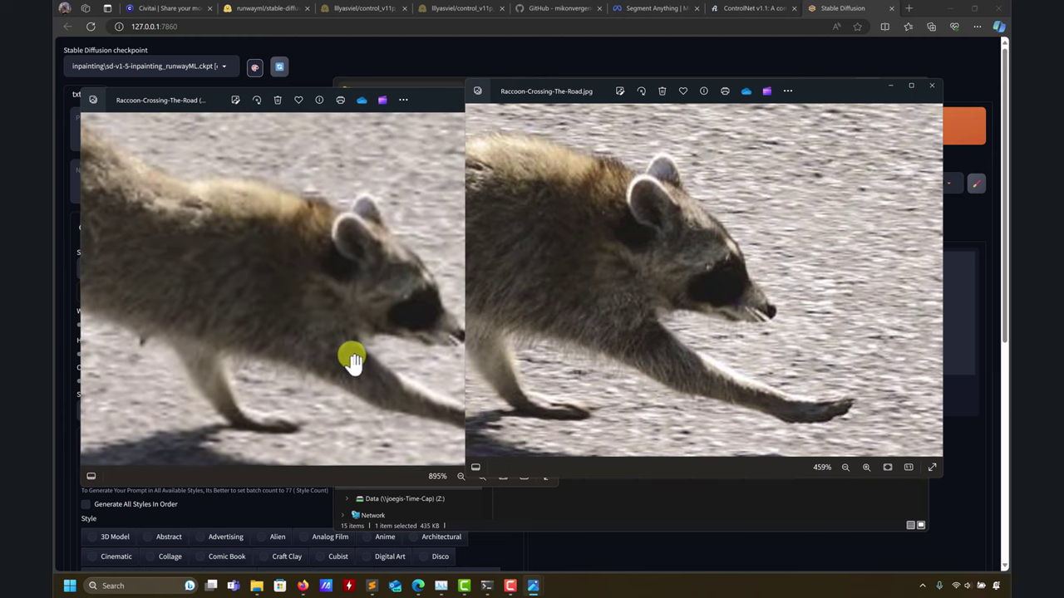
click(260, 270)
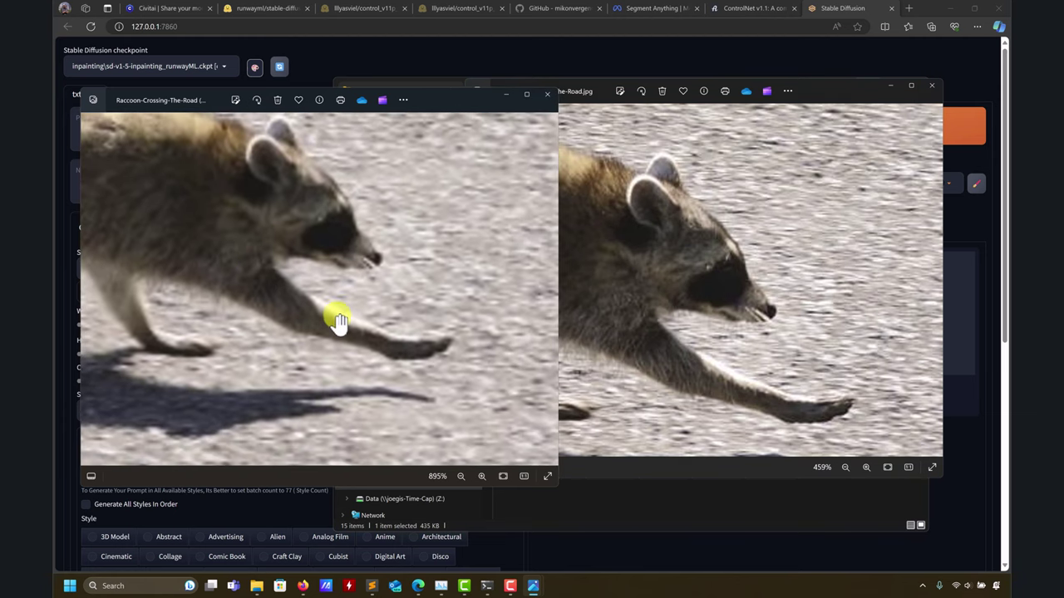
drag(335, 324, 324, 341)
Step: Close both raccoon photo viewers and the properties dialog
click(546, 94)
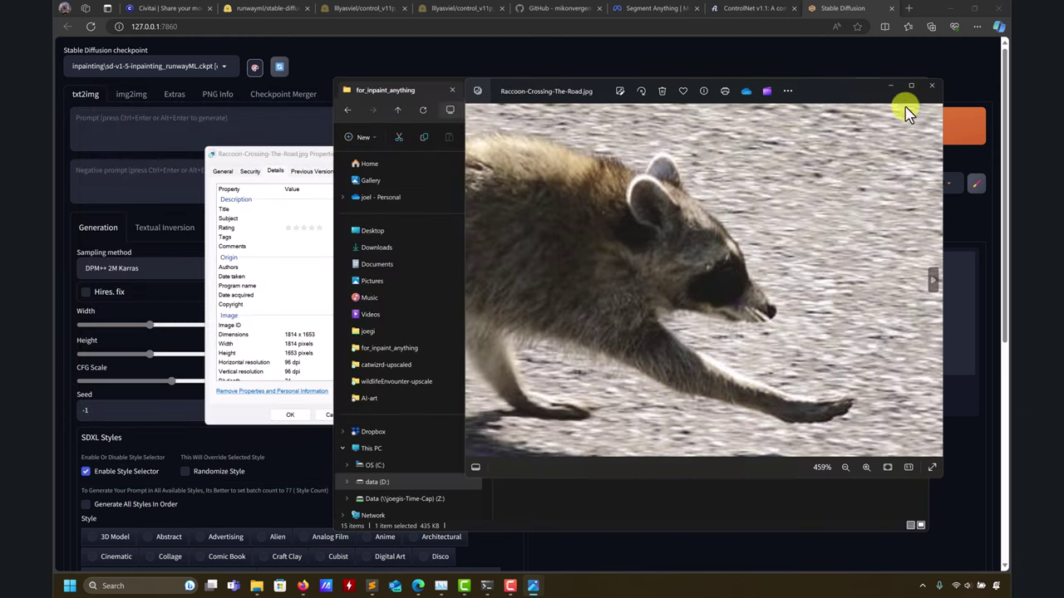
click(931, 87)
click(313, 154)
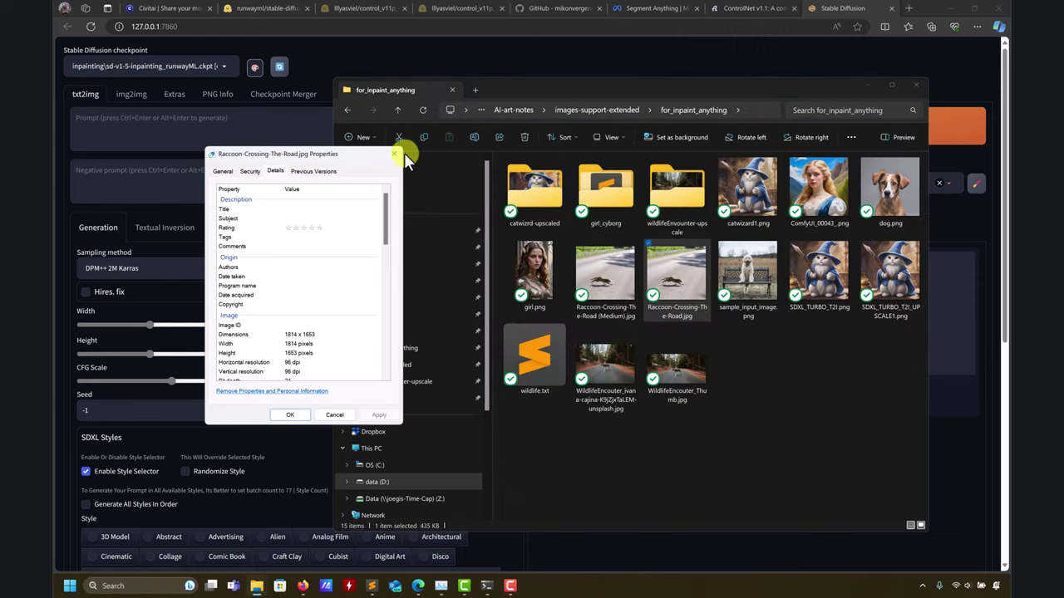
click(402, 154)
Step: On the Inpaint Anything tab, drop in the raccoon photo, then clear it
click(916, 84)
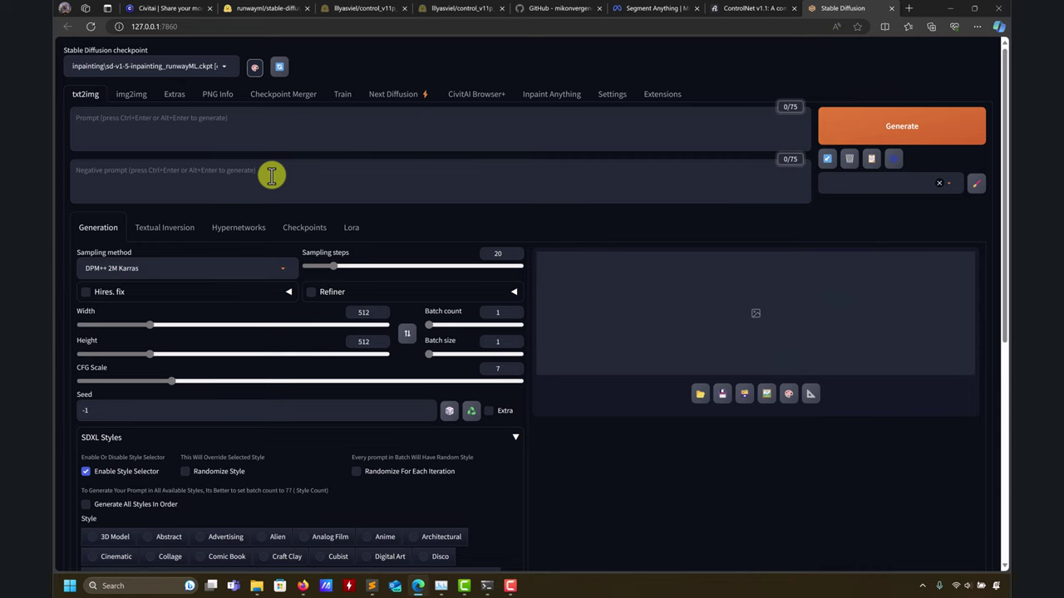
click(546, 98)
click(258, 586)
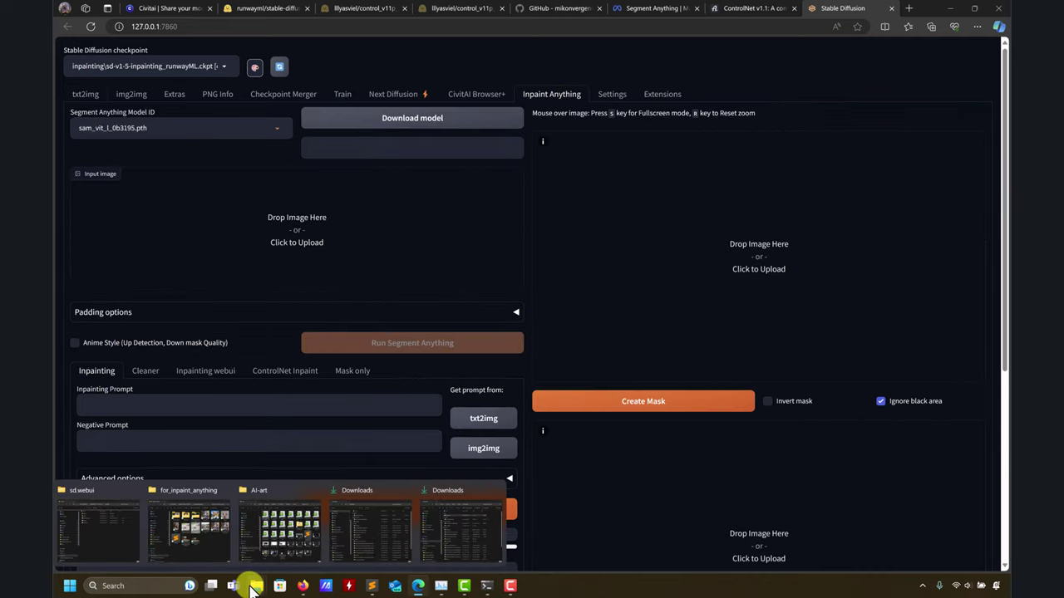
click(208, 537)
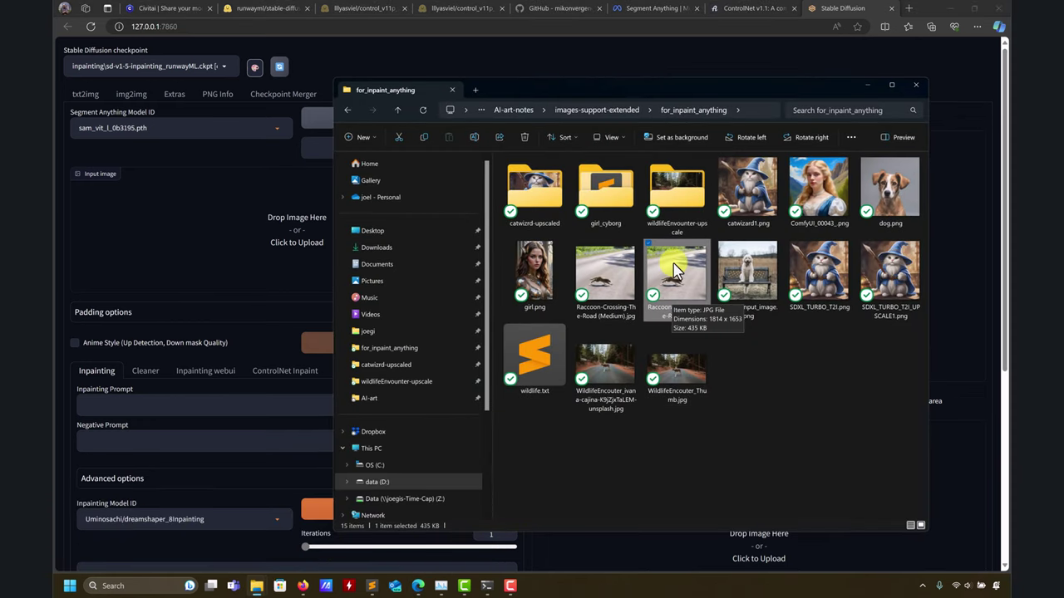
drag(674, 273, 280, 243)
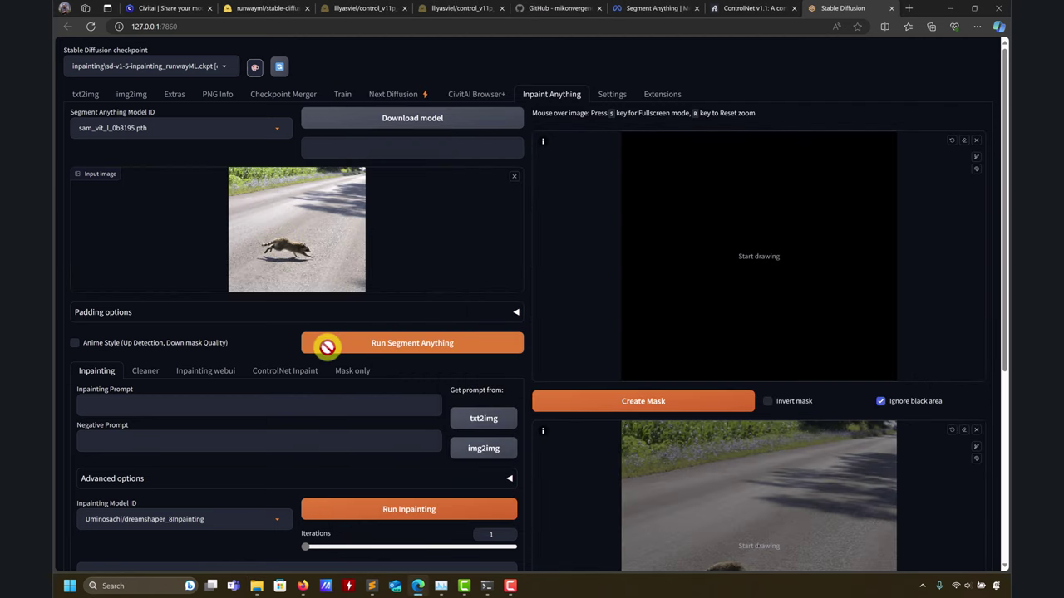
click(514, 177)
Step: Drag Raccoon-Crossing-The-Road.jpg into the Input image area again and close the folder window
mouse_move(257, 586)
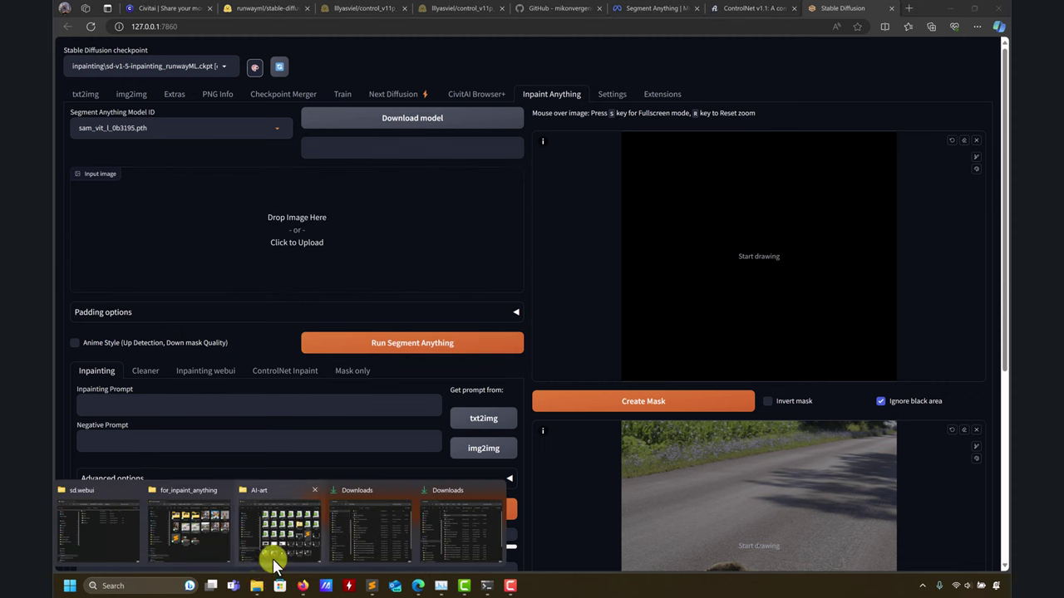
mouse_move(281, 546)
click(197, 545)
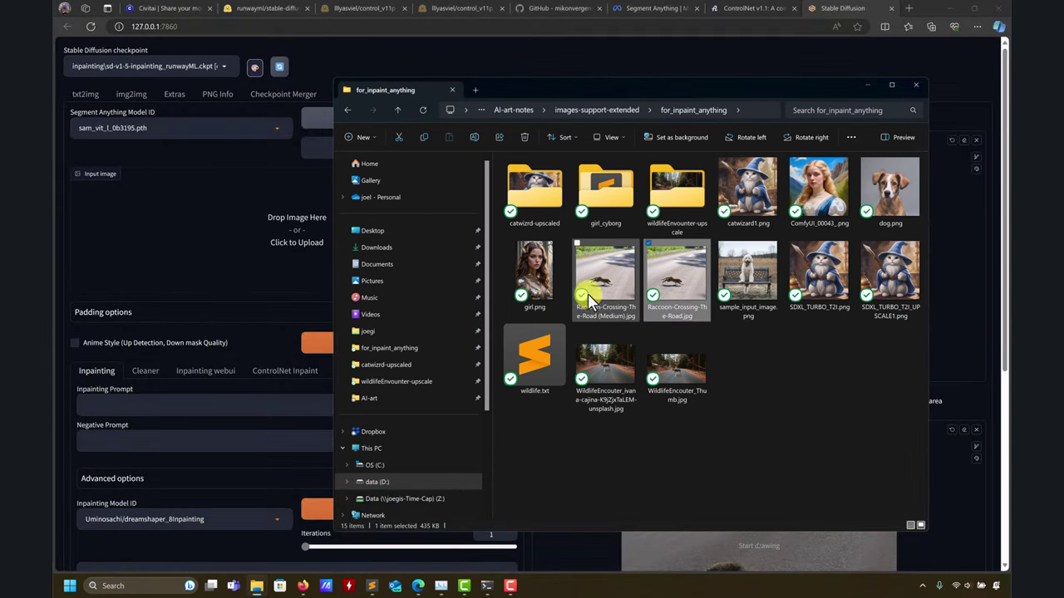
drag(676, 274, 238, 280)
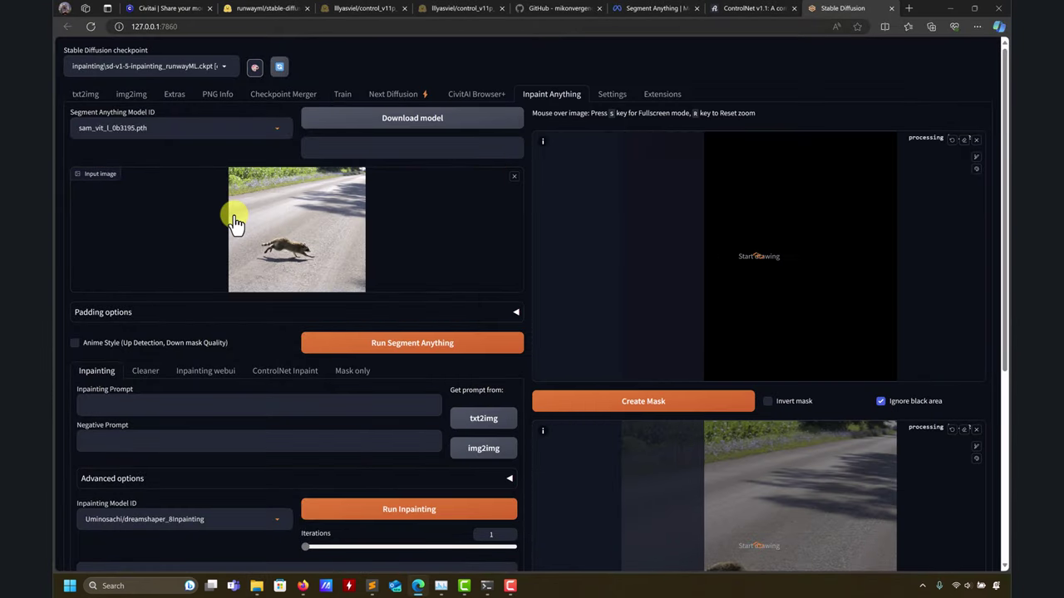
mouse_move(246, 592)
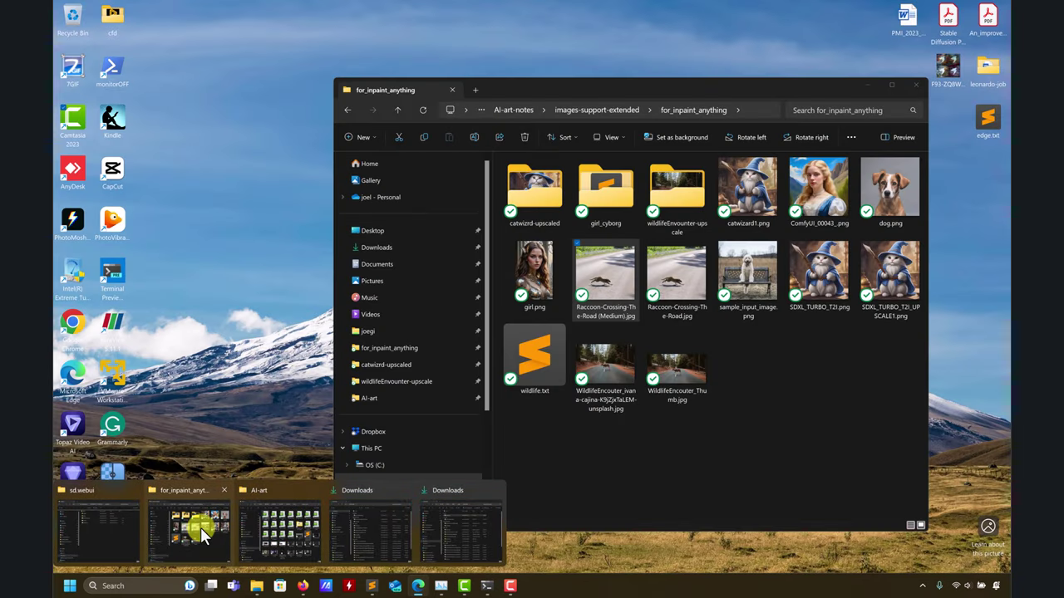
click(200, 527)
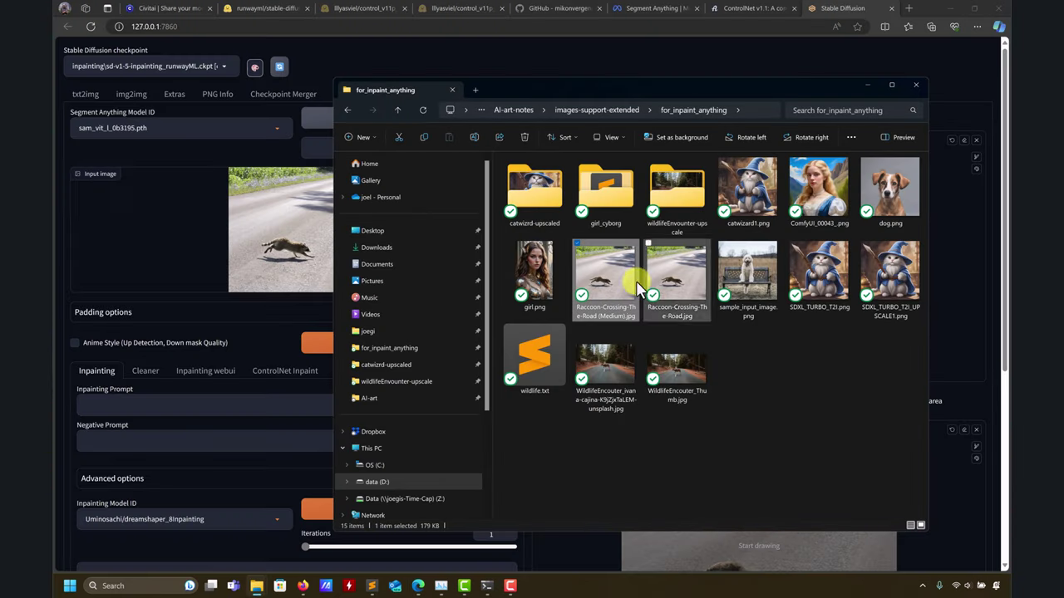
click(868, 83)
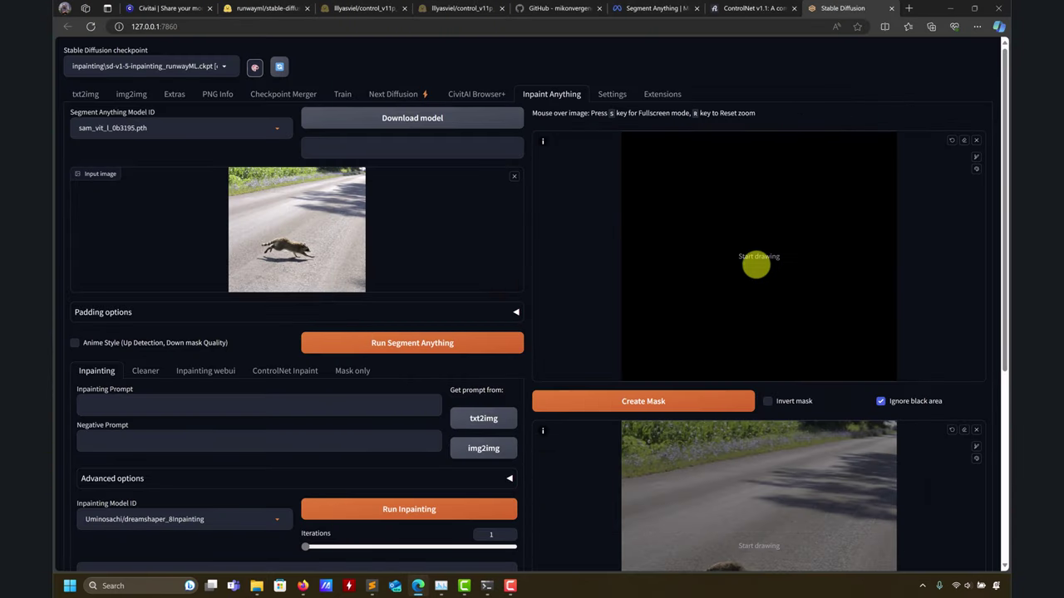
Step: Scroll through the Inpaint Anything settings with sam_vit_l_0b3195.pth selected
scroll(748, 283, down, 3)
scroll(599, 289, up, 3)
scroll(581, 302, down, 2)
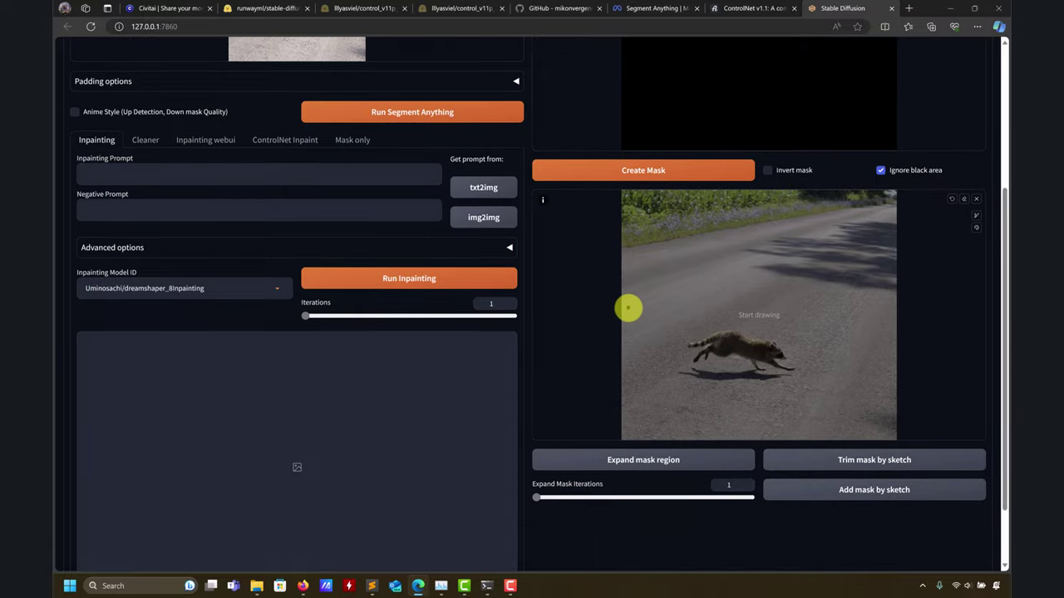
scroll(629, 304, up, 2)
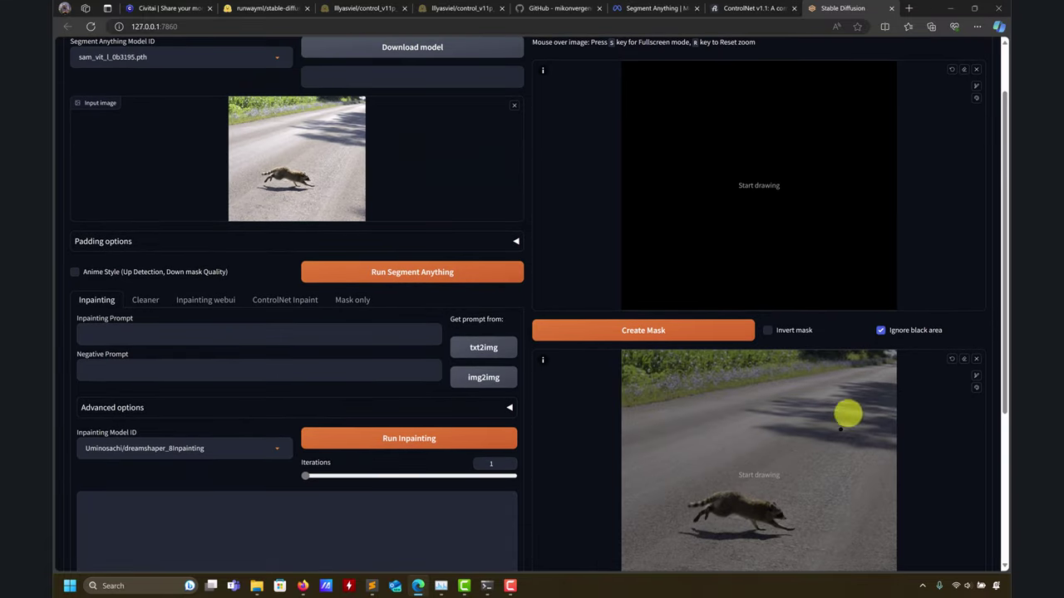
scroll(848, 416, down, 2)
scroll(831, 297, up, 2)
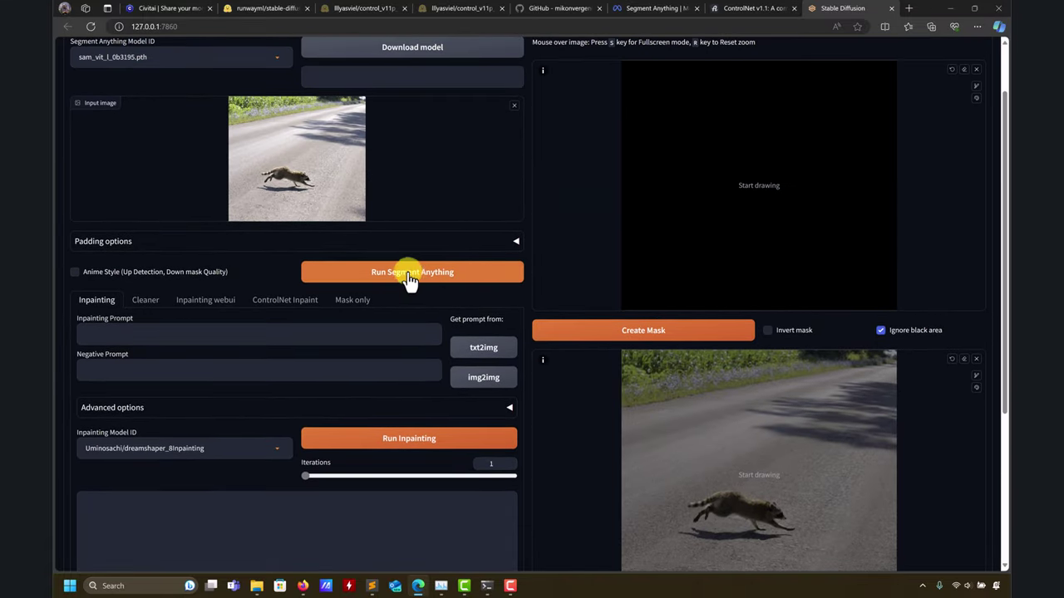
scroll(831, 249, down, 4)
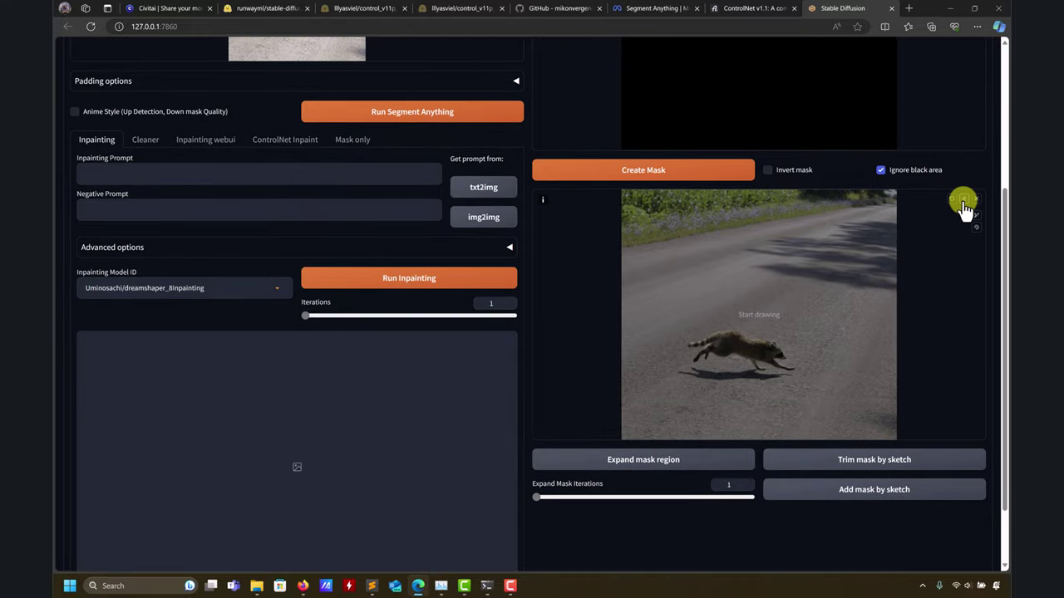
Step: Enable the sketch brush and paint a thick mask over the raccoon and its shadow
click(975, 218)
mouse_move(736, 325)
mouse_down()
mouse_move(698, 335)
mouse_move(678, 359)
mouse_move(686, 377)
mouse_move(793, 373)
mouse_move(804, 361)
mouse_move(762, 338)
mouse_move(719, 334)
mouse_move(703, 361)
mouse_move(733, 329)
mouse_move(797, 364)
mouse_move(778, 364)
mouse_move(767, 337)
mouse_move(692, 363)
mouse_move(695, 372)
mouse_move(734, 366)
mouse_move(729, 357)
mouse_move(763, 354)
mouse_move(785, 336)
mouse_move(727, 327)
mouse_move(703, 331)
mouse_move(684, 375)
mouse_move(710, 388)
mouse_move(759, 385)
mouse_move(820, 355)
mouse_move(818, 333)
mouse_move(740, 331)
mouse_move(809, 340)
mouse_move(808, 352)
mouse_move(757, 326)
mouse_move(795, 326)
mouse_move(719, 323)
mouse_move(670, 347)
mouse_move(665, 364)
mouse_move(677, 379)
mouse_move(722, 381)
mouse_move(819, 338)
mouse_up()
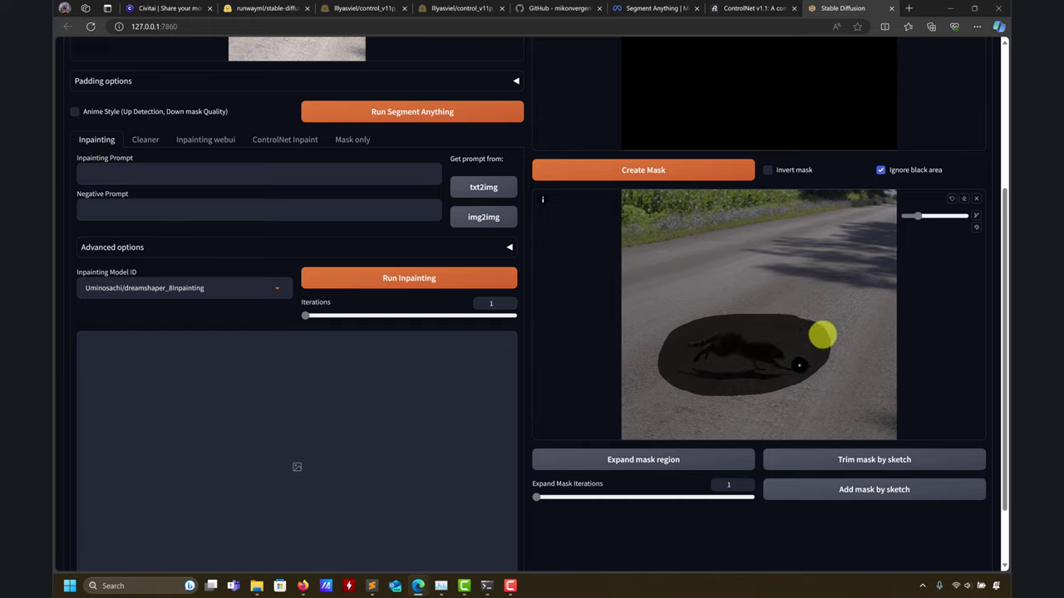
Step: On the Cleaner tab, run the lama Cleaner model on the masked road photo
click(153, 146)
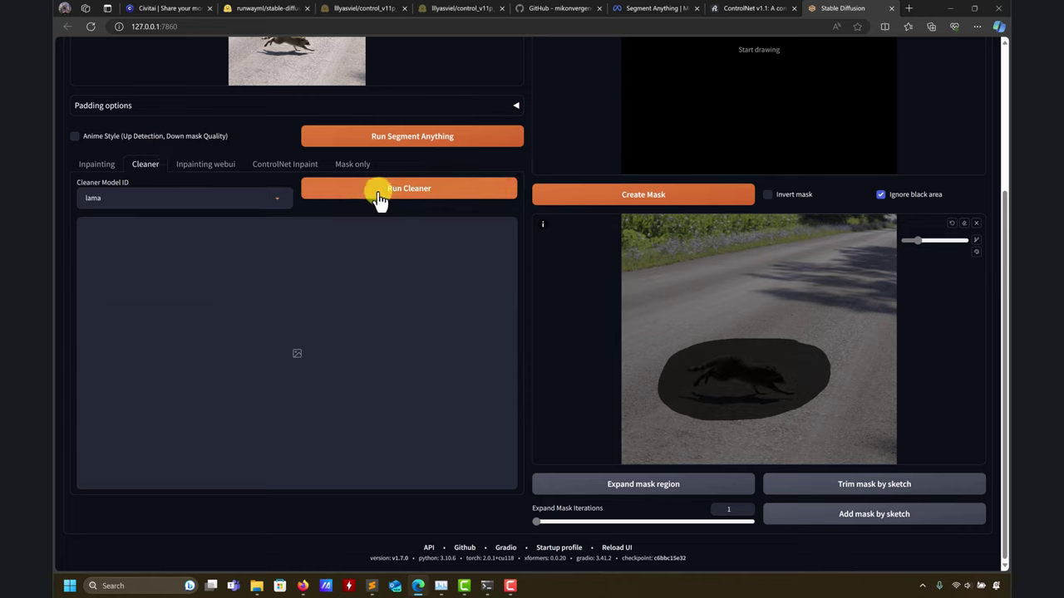
scroll(379, 208, up, 3)
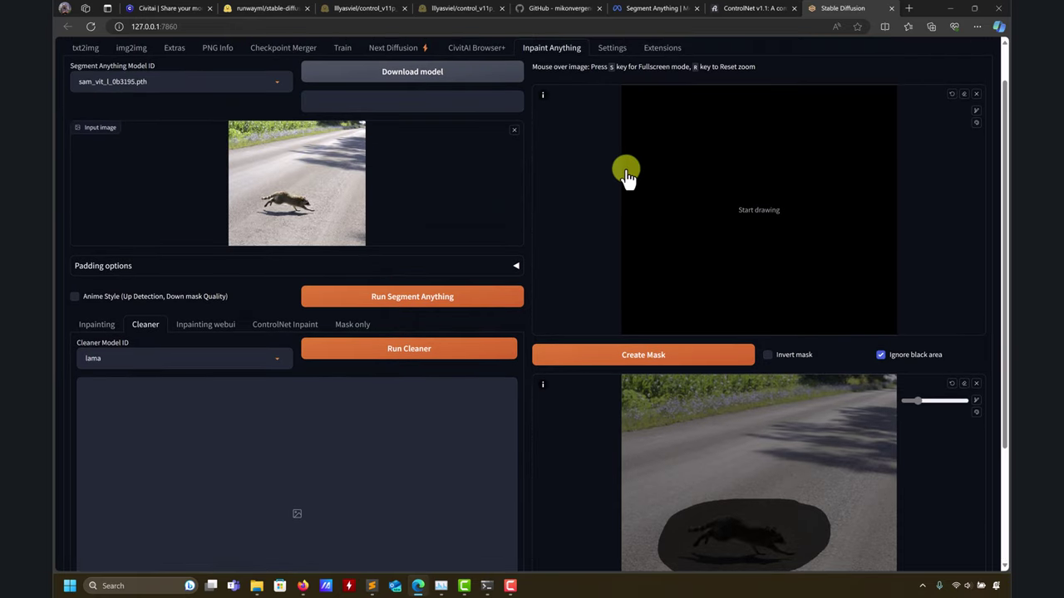
scroll(731, 416, down, 2)
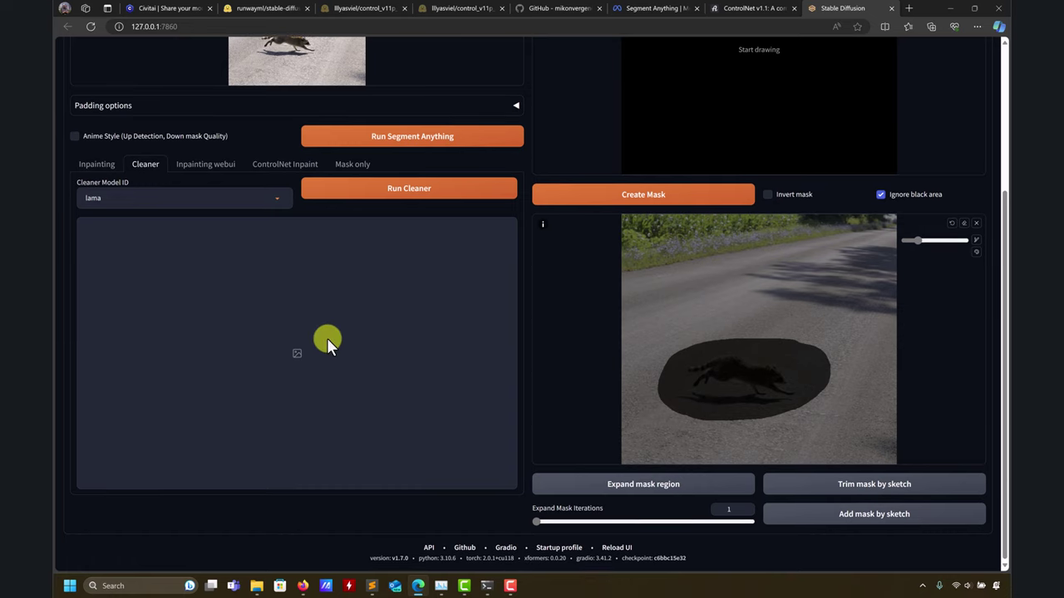
scroll(310, 308, up, 2)
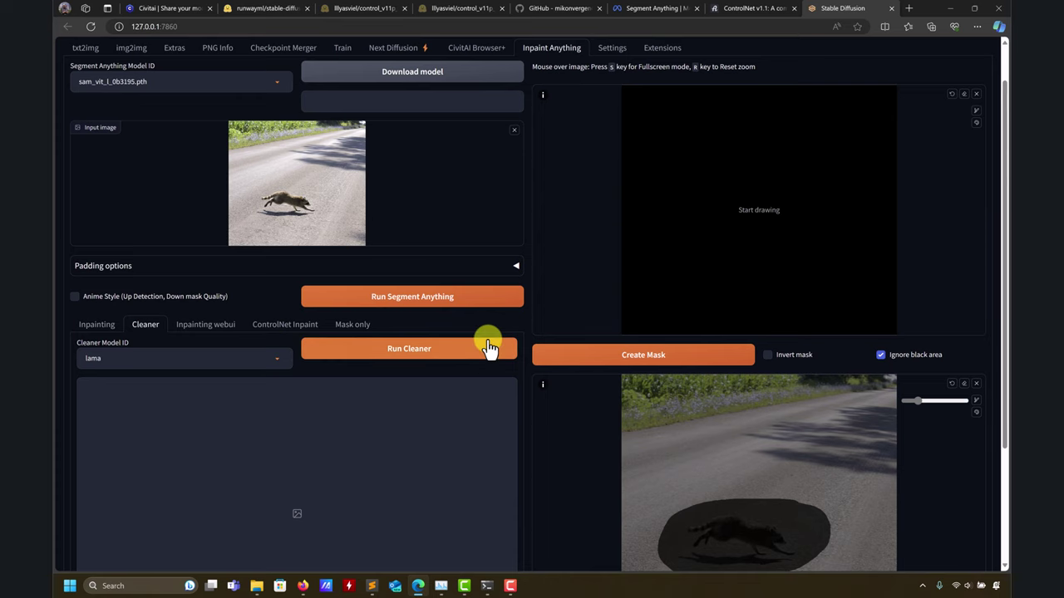
scroll(574, 428, down, 1)
scroll(556, 416, down, 1)
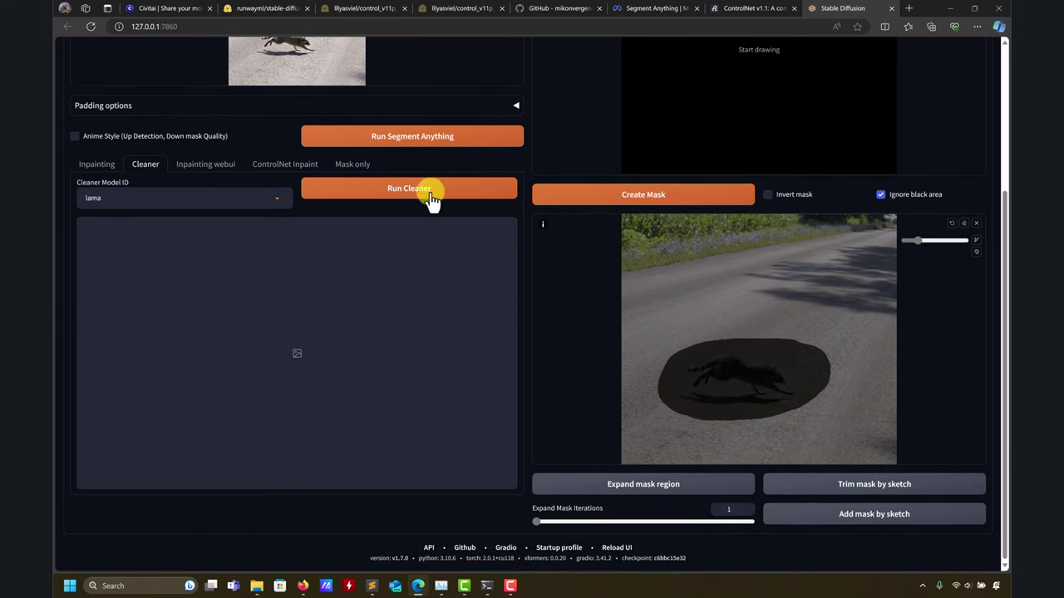
click(437, 198)
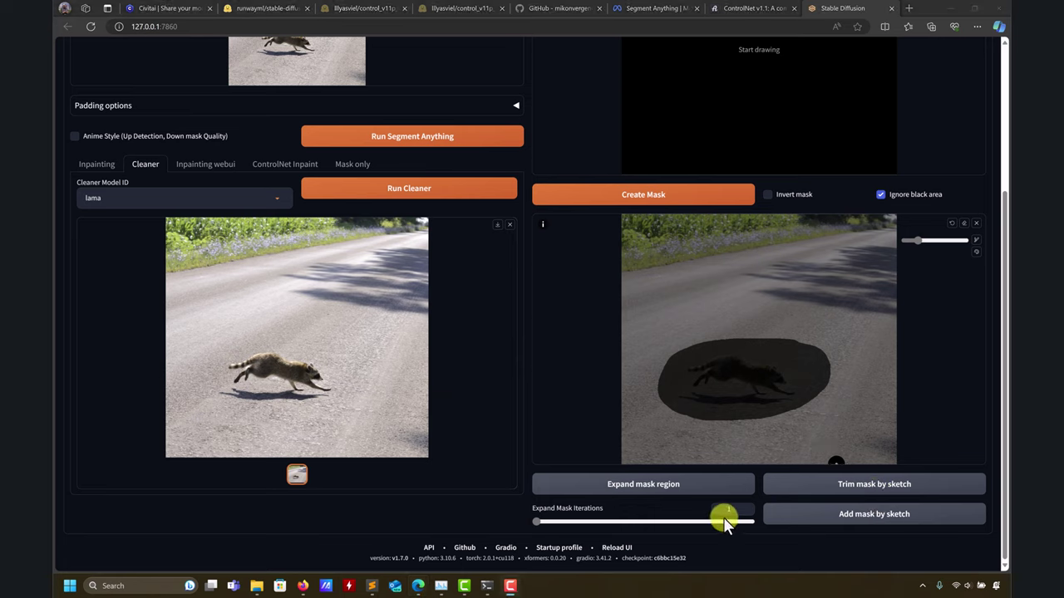
Step: Add the sketch to the mask, rerun the lama Cleaner, and preview the empty-road result
click(847, 519)
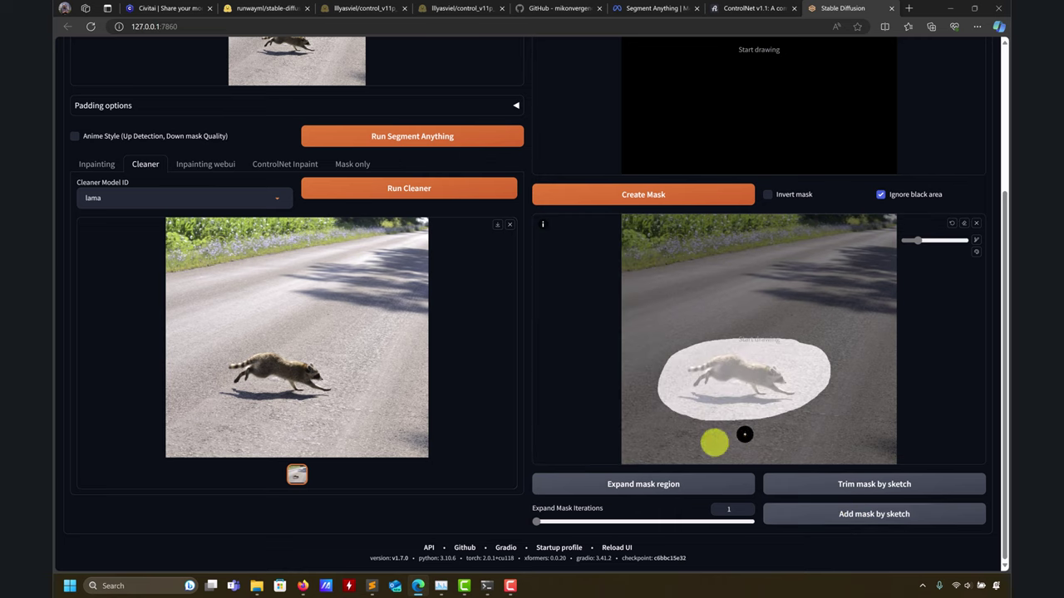
click(403, 192)
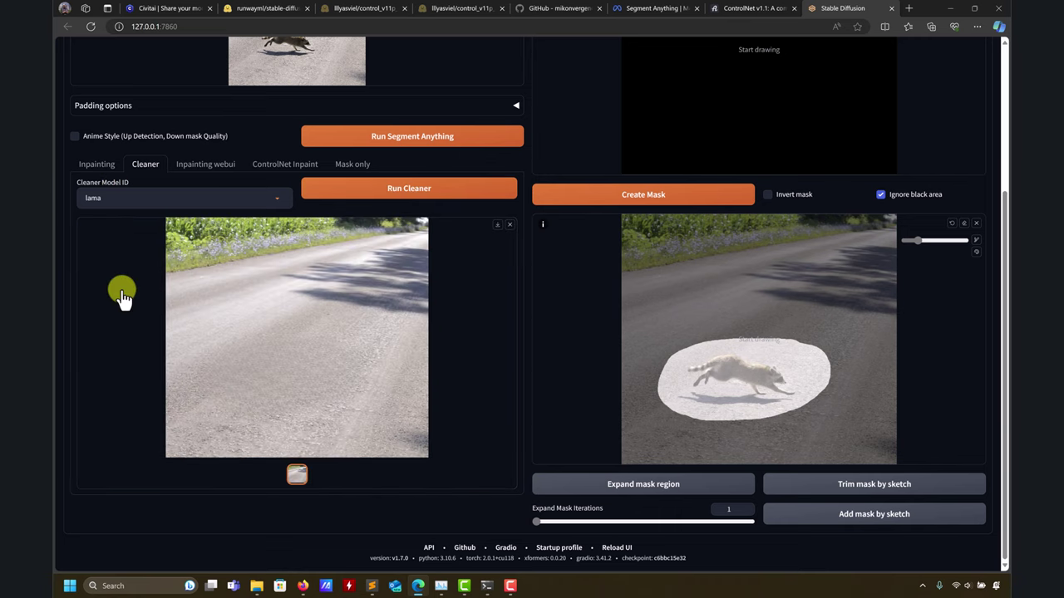
click(234, 386)
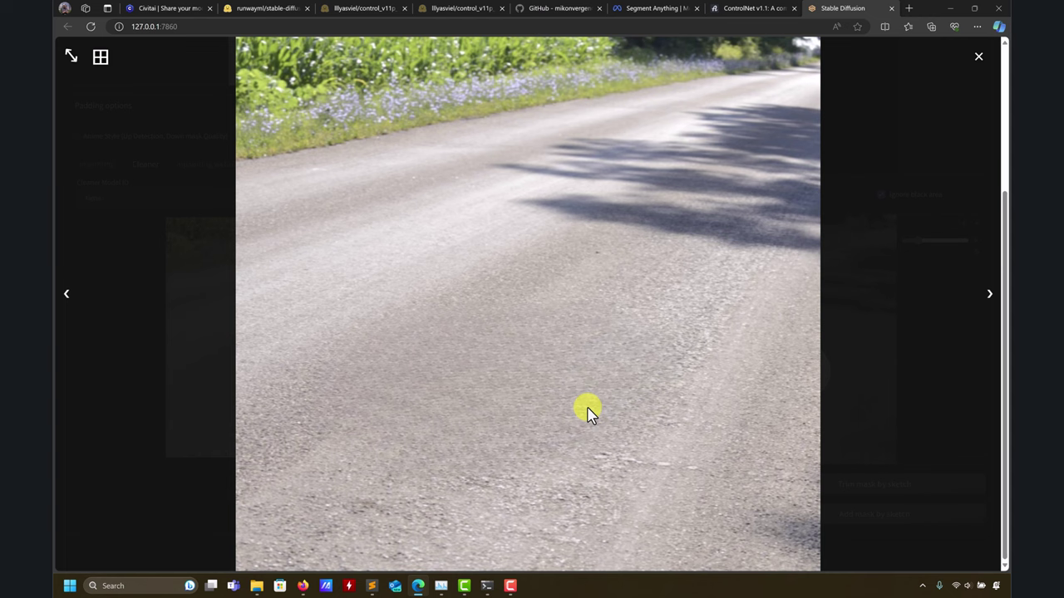
click(978, 56)
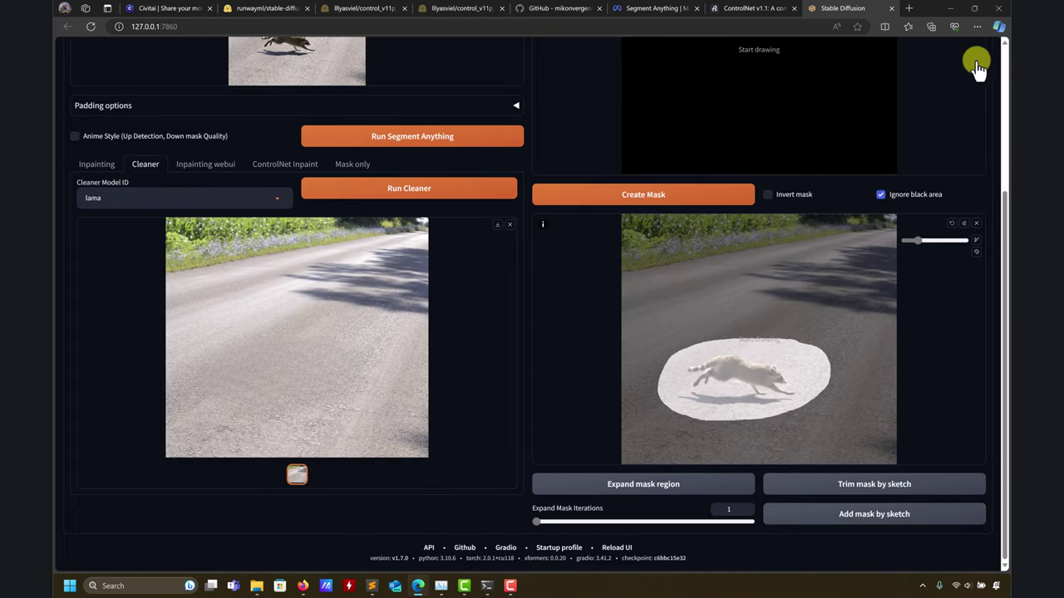
scroll(582, 357, up, 3)
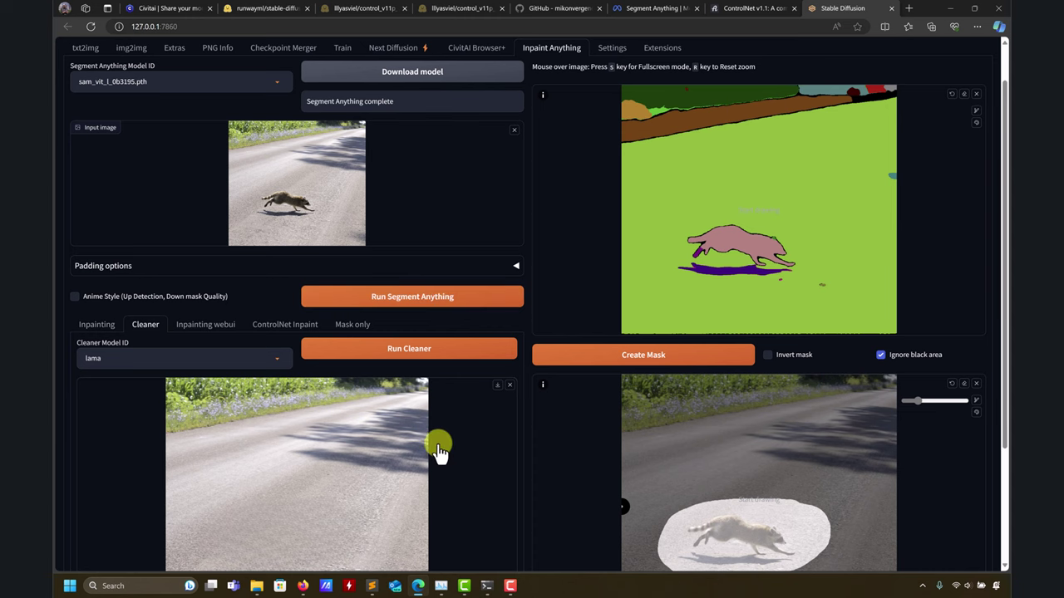
mouse_move(260, 586)
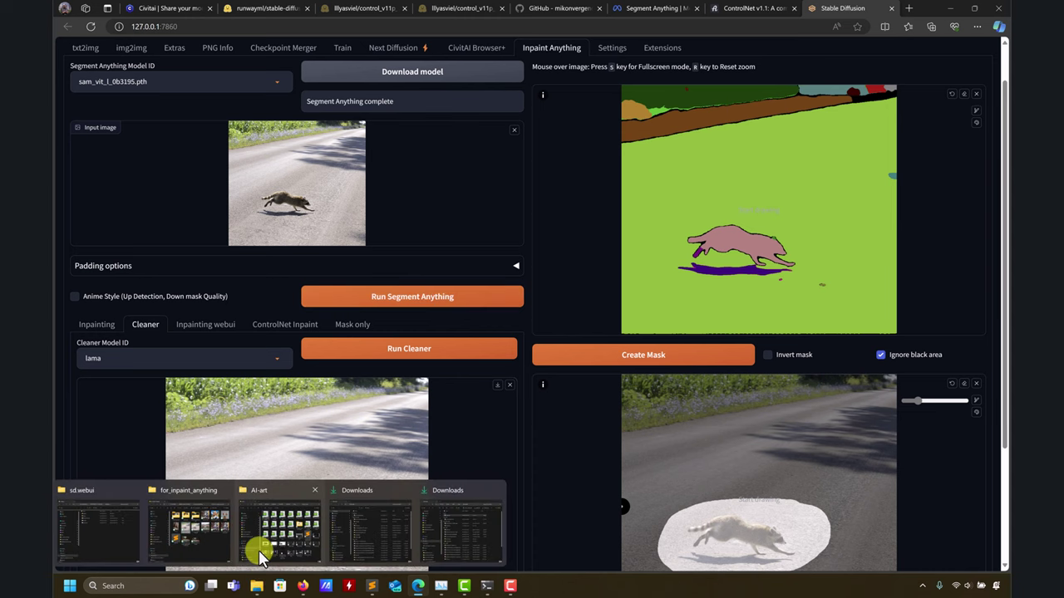
click(194, 541)
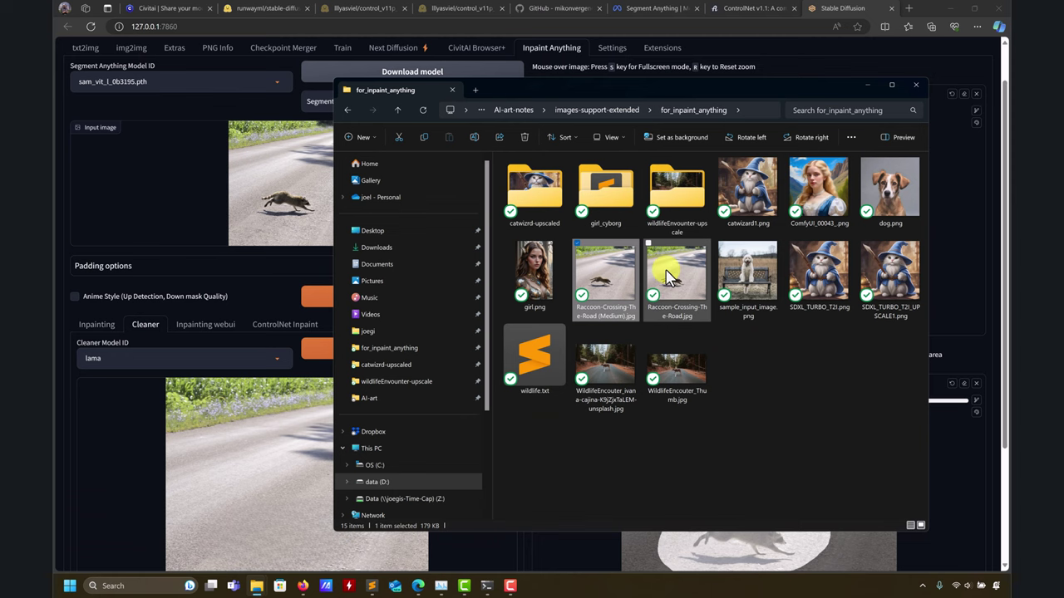
right_click(669, 274)
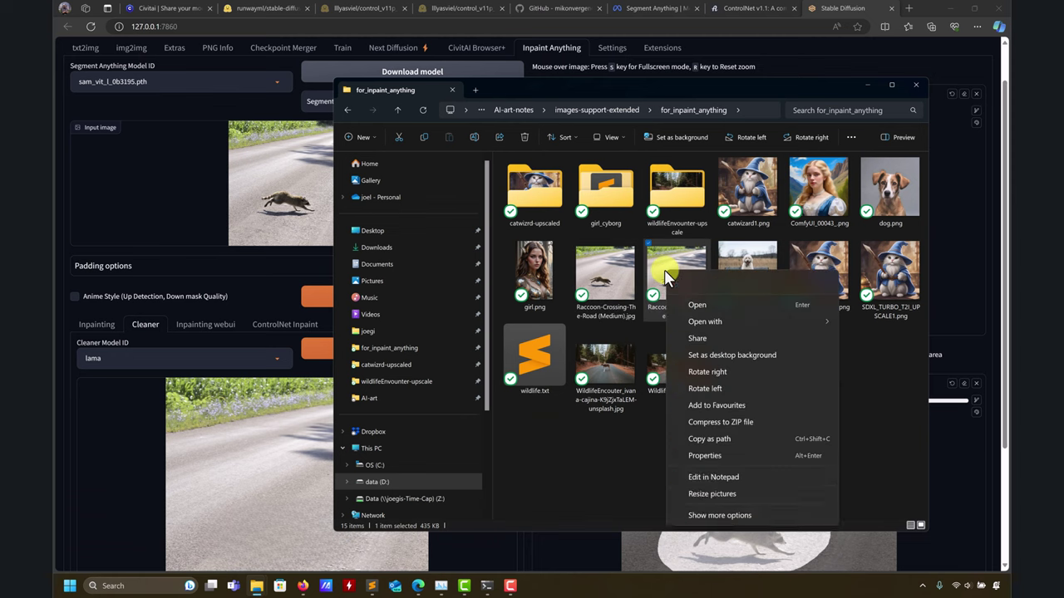
click(705, 456)
drag(682, 255, 278, 191)
click(232, 205)
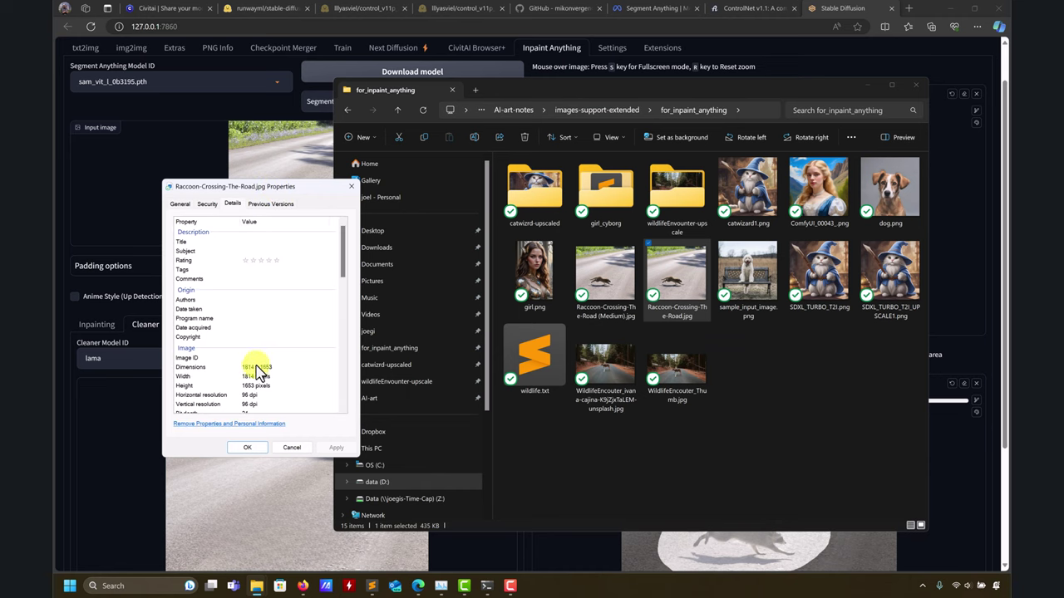
click(349, 188)
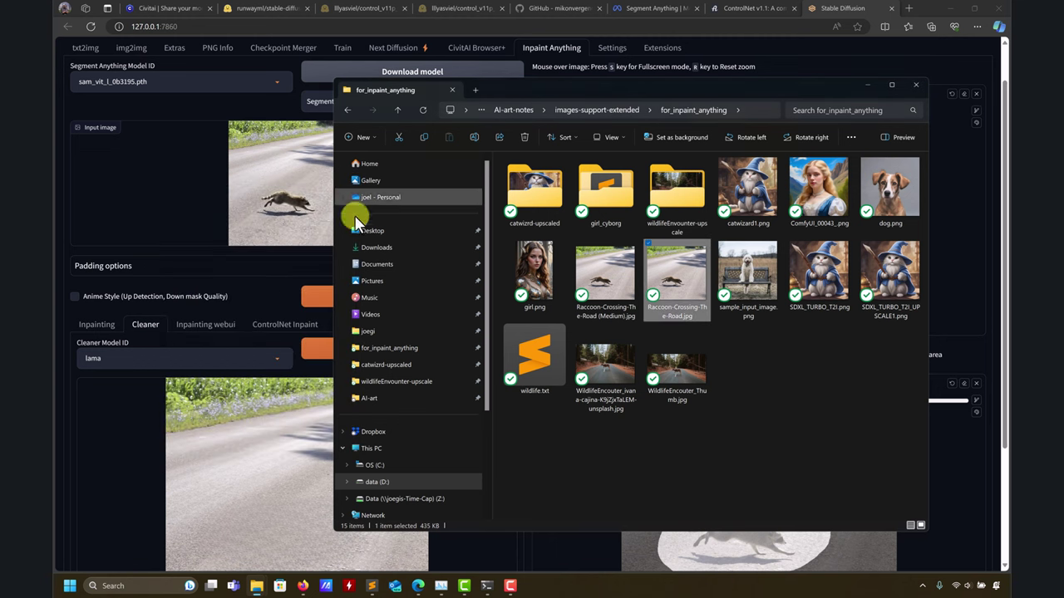
click(873, 85)
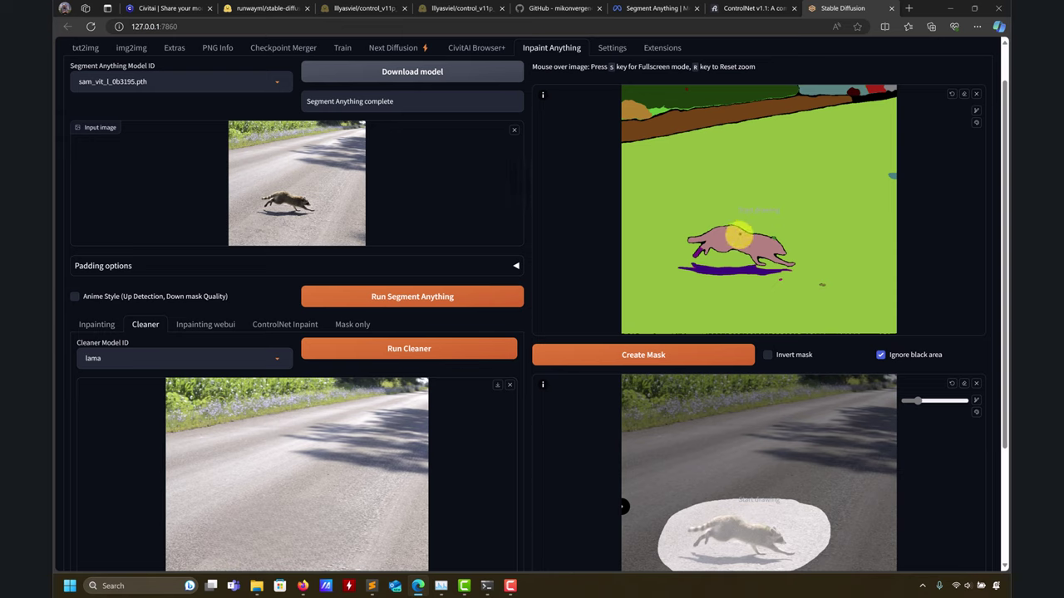
Step: Mark the raccoon on the segmentation map and inspect it in fullscreen
drag(716, 241, 746, 241)
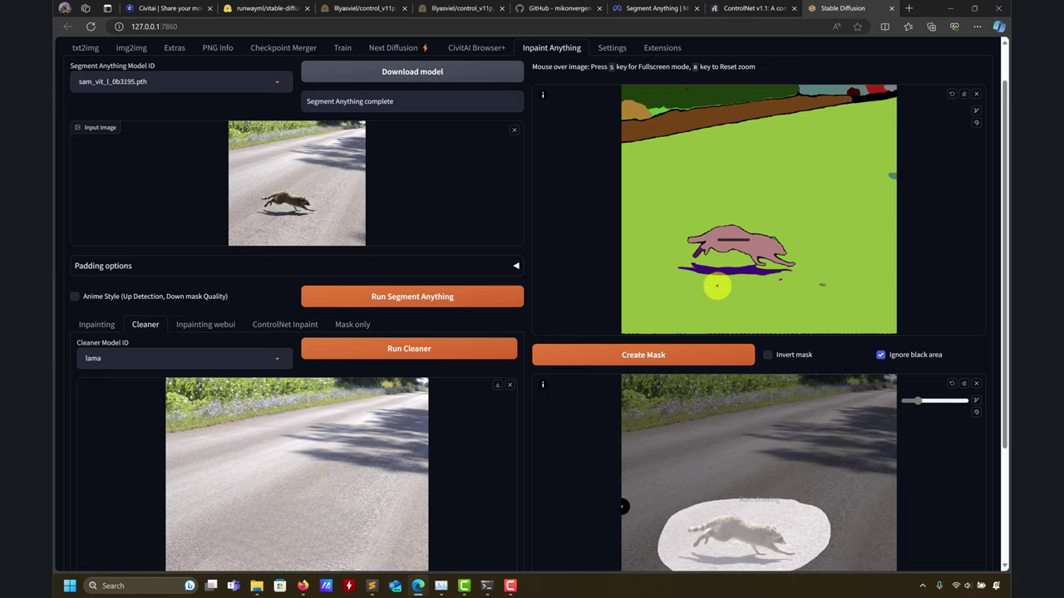
key(s)
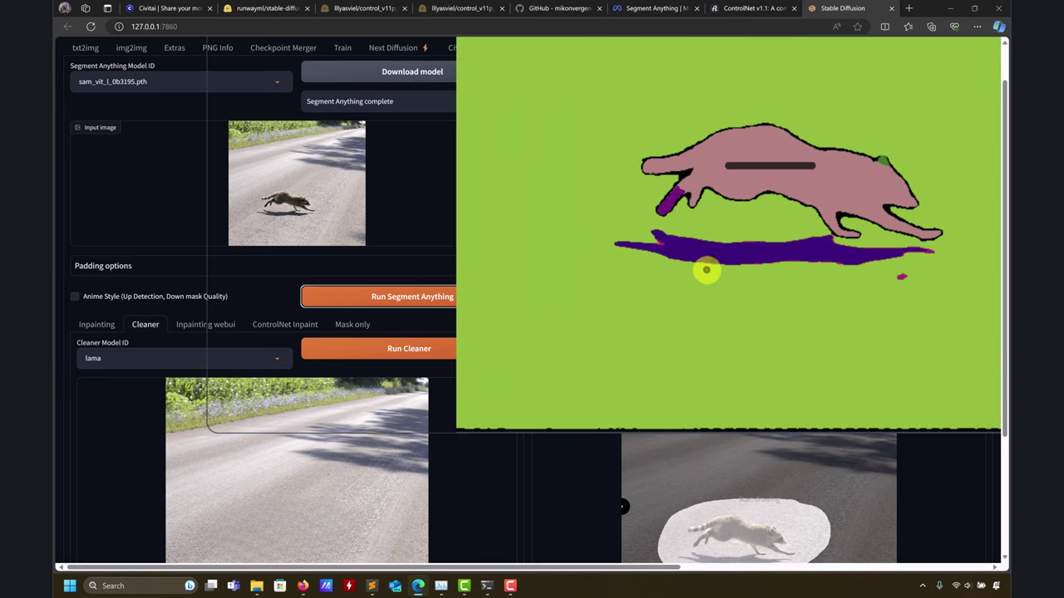
scroll(705, 269, up, 3)
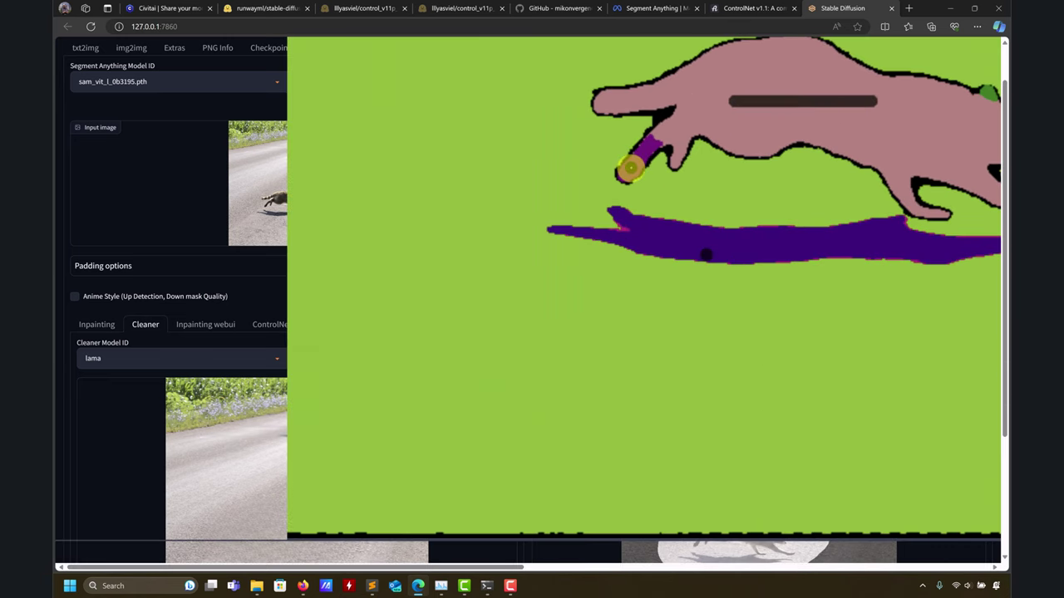
key(s)
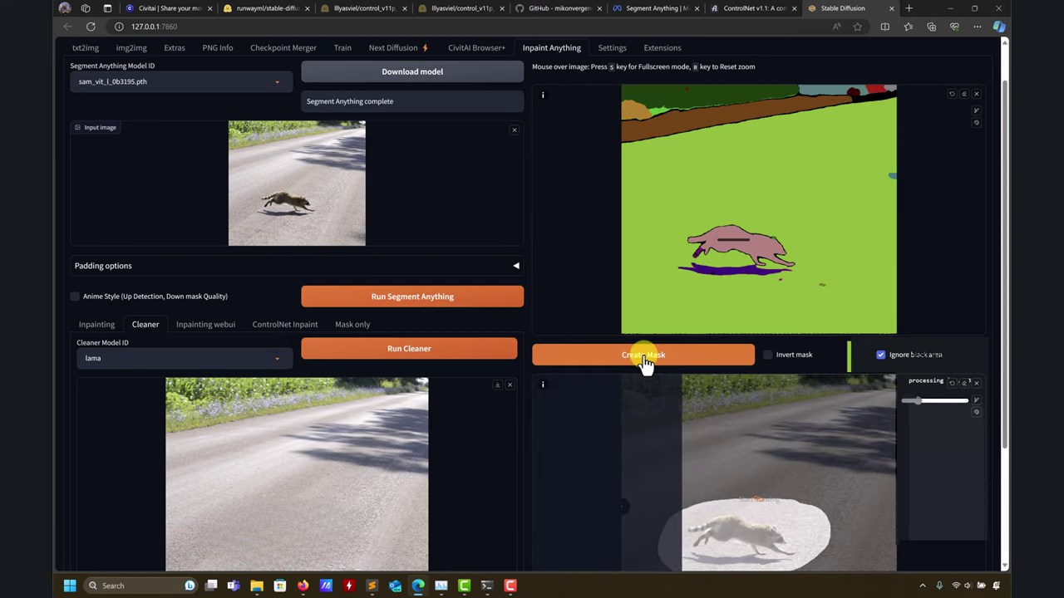
scroll(640, 357, down, 2)
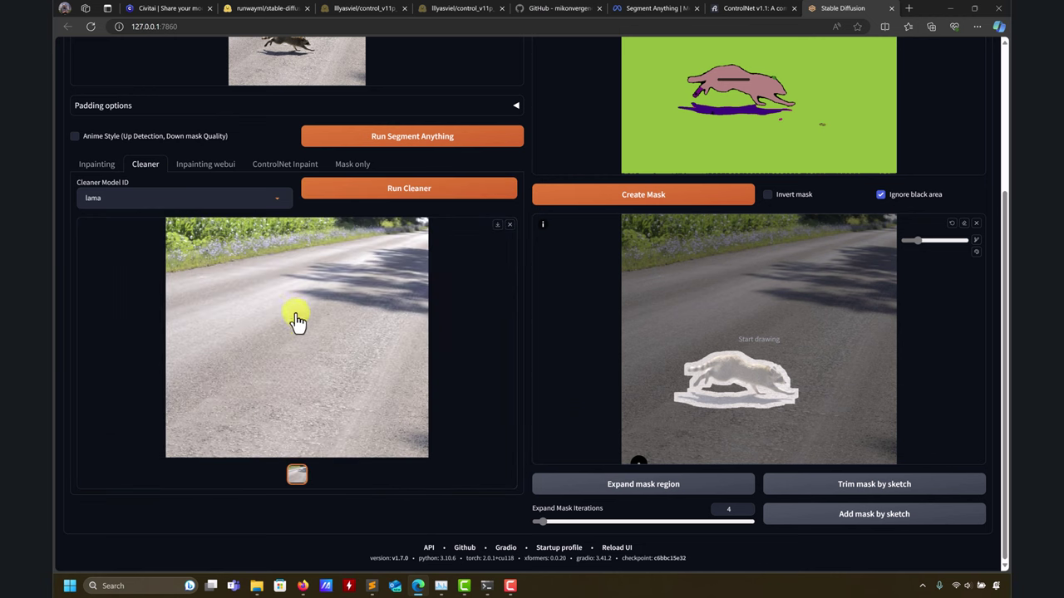
Step: Preview the cleaned road image full size, then switch to the Inpainting settings
click(295, 360)
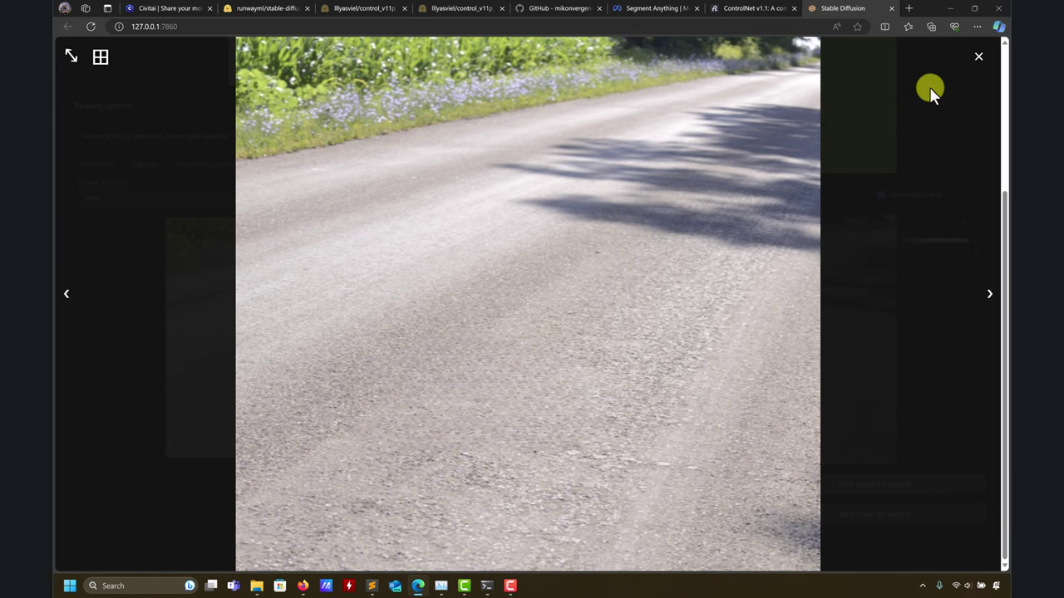
click(977, 57)
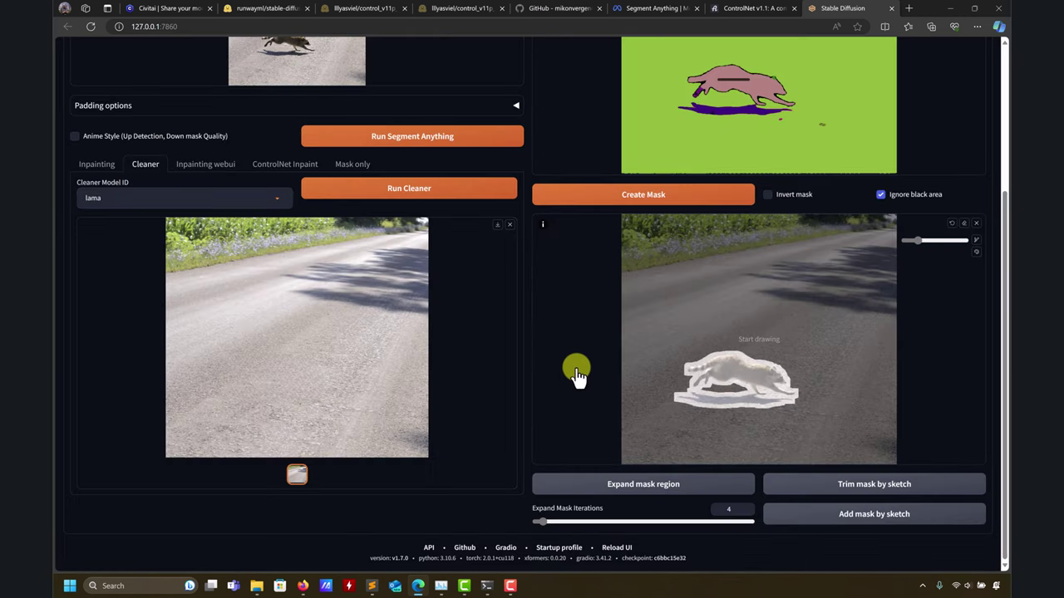
scroll(546, 361, up, 3)
scroll(131, 308, down, 2)
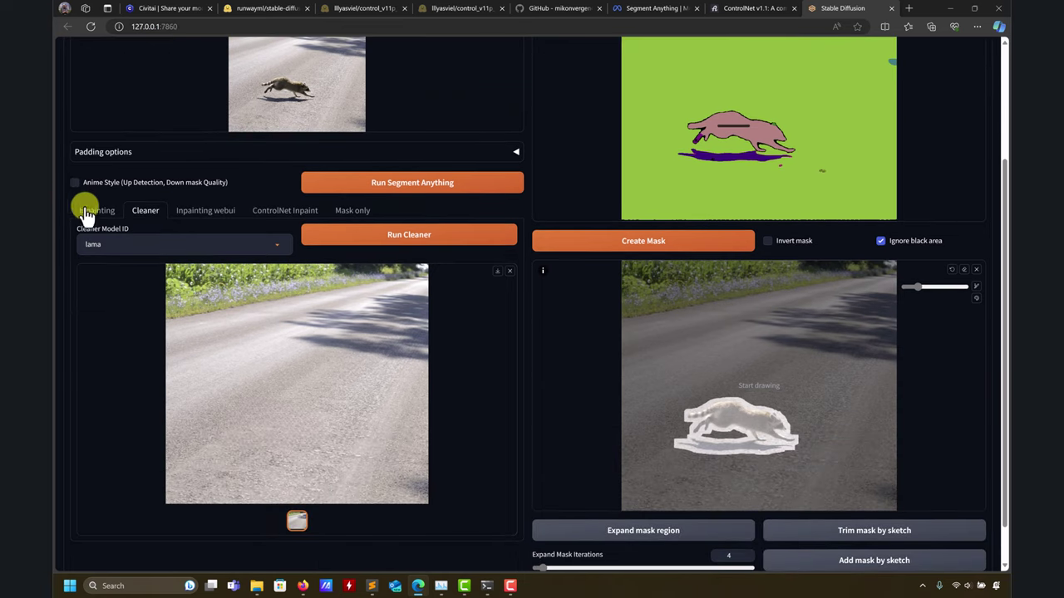
click(97, 210)
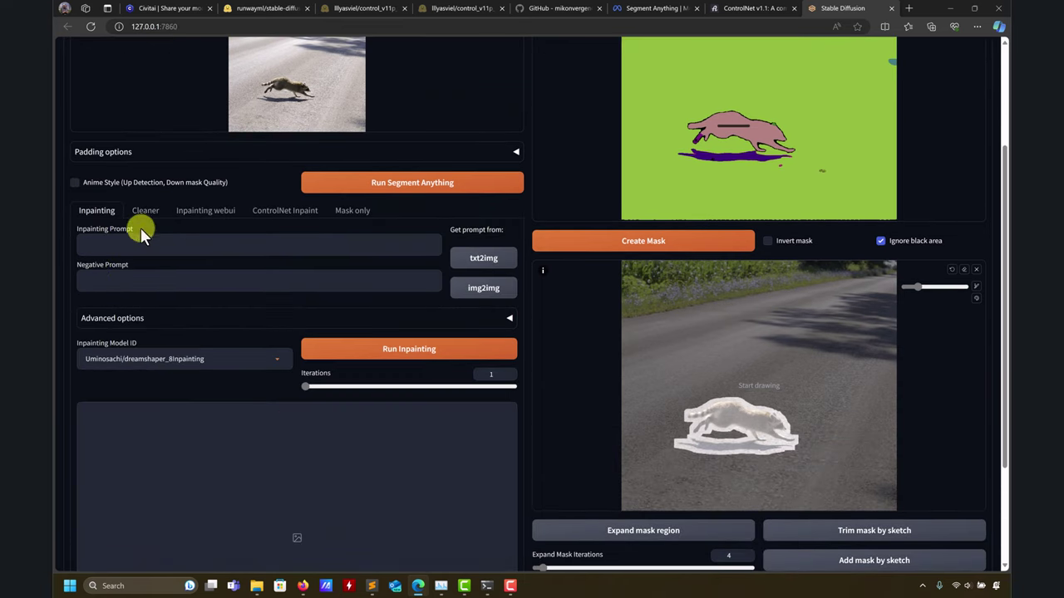
Step: Run inpainting on the masked animal with prompt 'empty' and stabilityai/stable-diffusion-2-inpainting
click(121, 244)
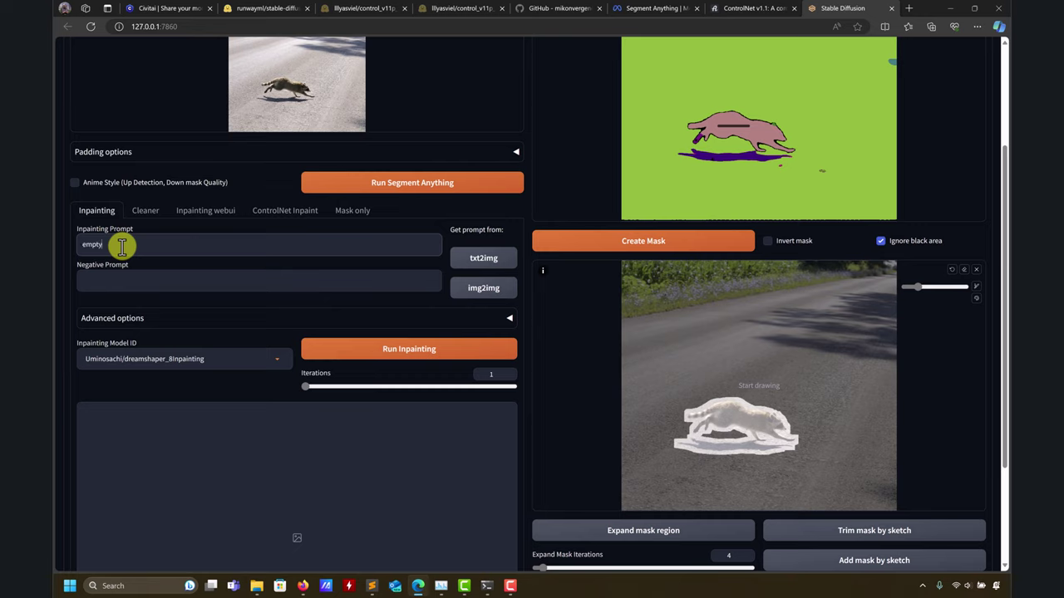
click(198, 358)
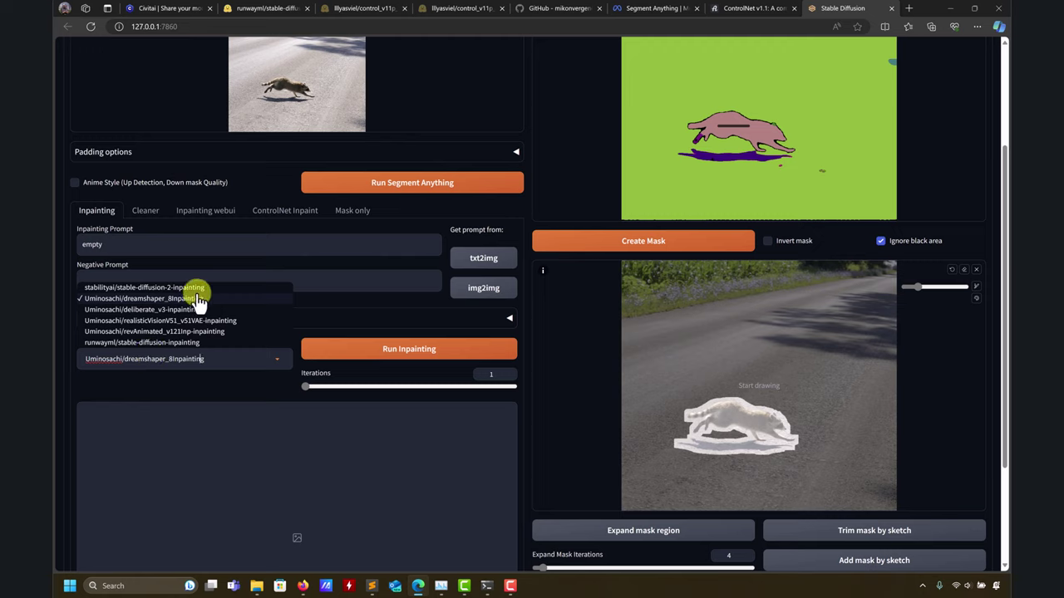
click(150, 288)
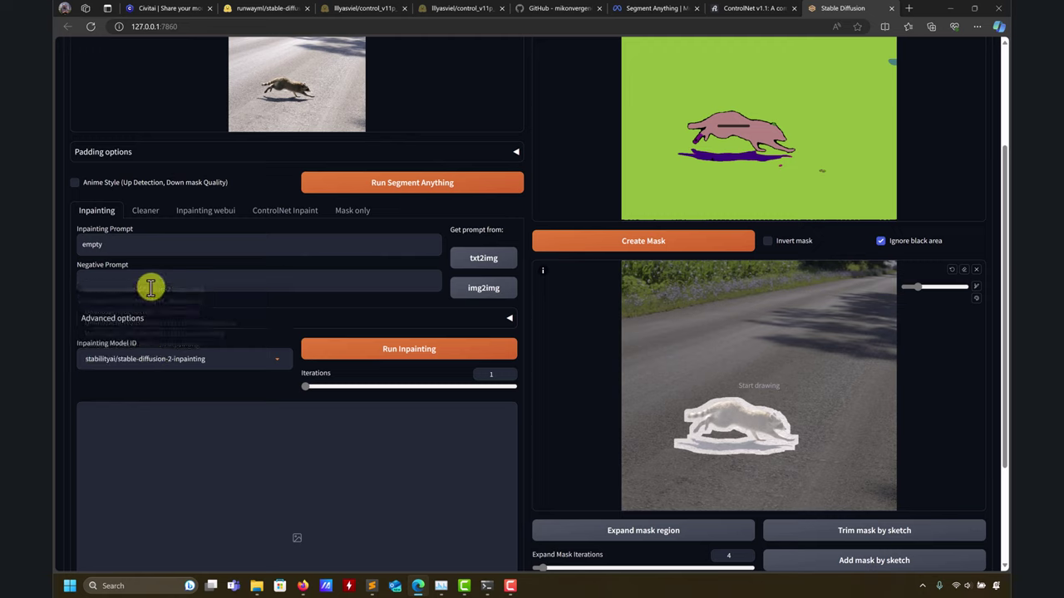
click(378, 349)
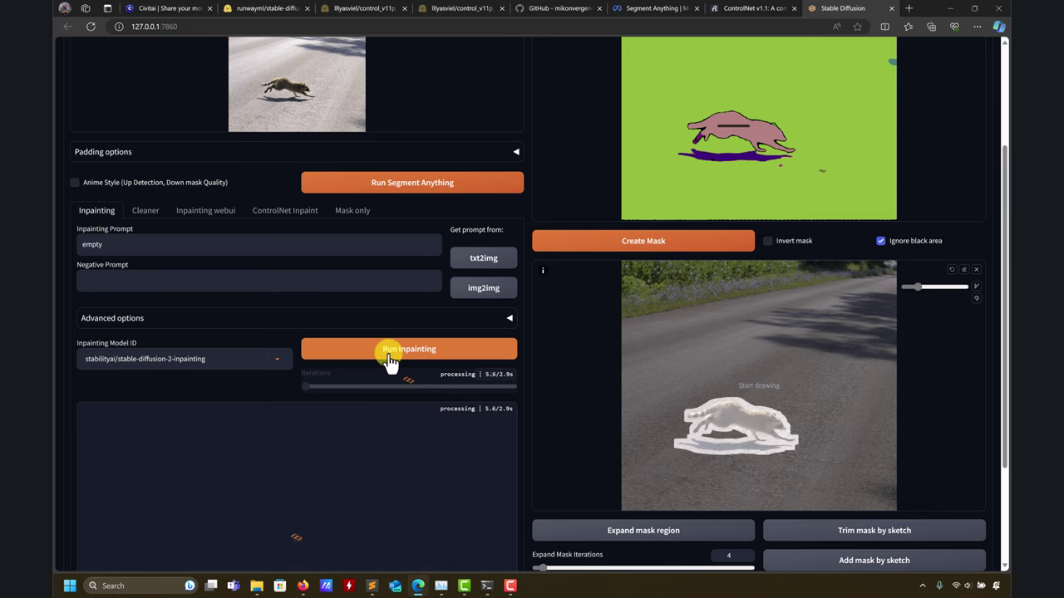
Step: Follow the run's progress in the cmd console, then expand the advanced inpainting settings
scroll(369, 374, down, 1)
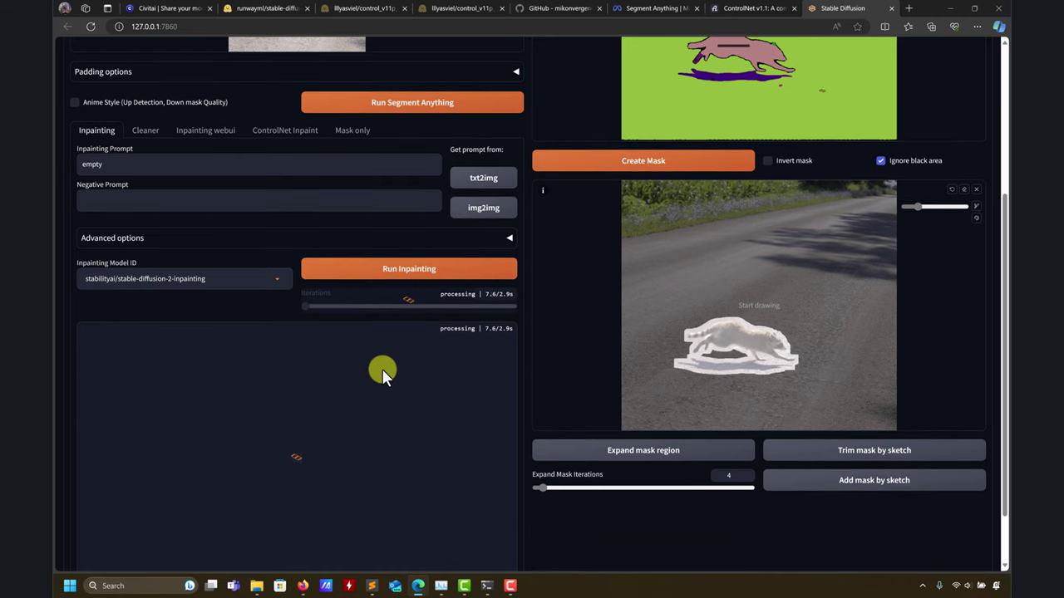
click(487, 584)
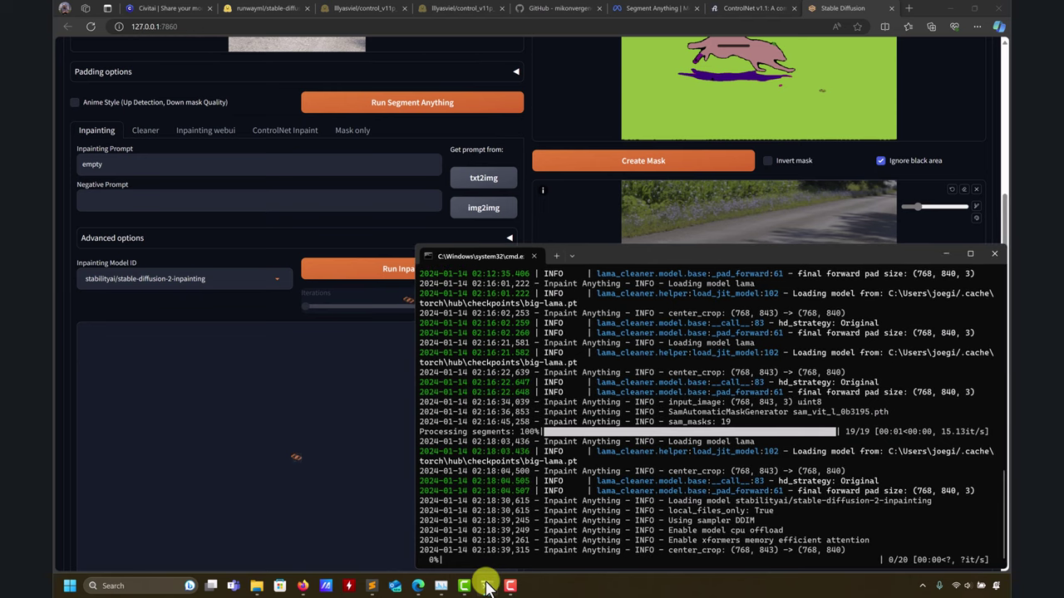
drag(770, 254, 703, 123)
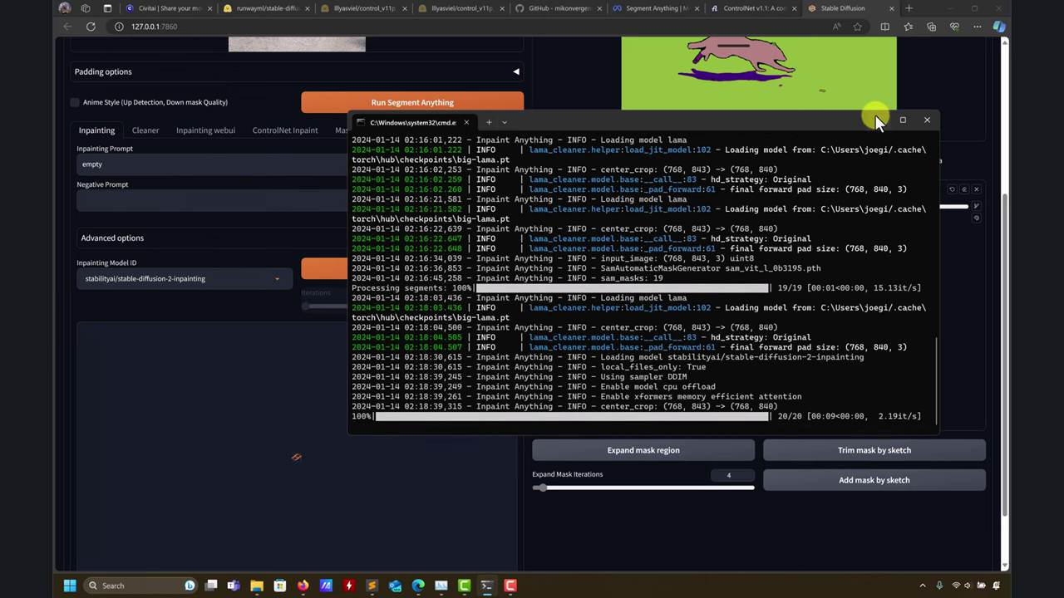
click(878, 121)
click(490, 223)
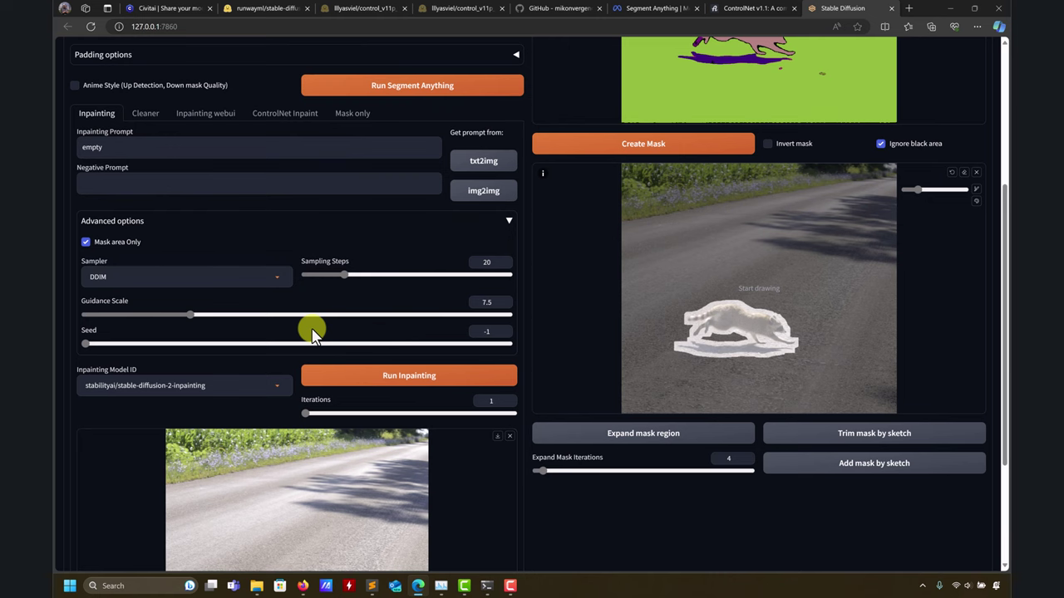
Step: Switch to the Inpainting webui tab and expand its advanced settings
scroll(296, 320, up, 2)
click(224, 271)
scroll(374, 324, down, 1)
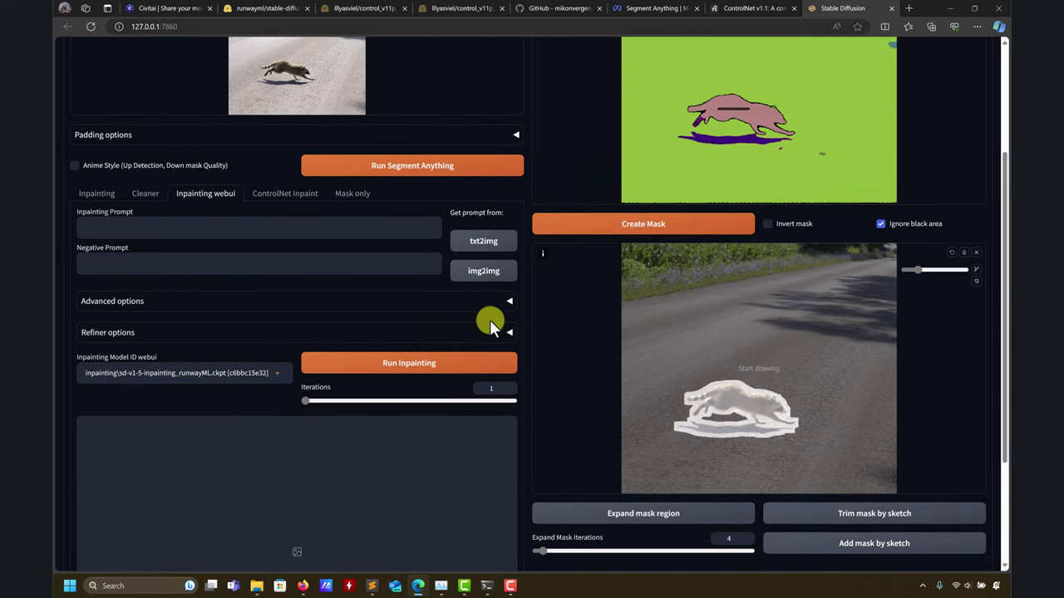
click(510, 305)
scroll(435, 316, down, 2)
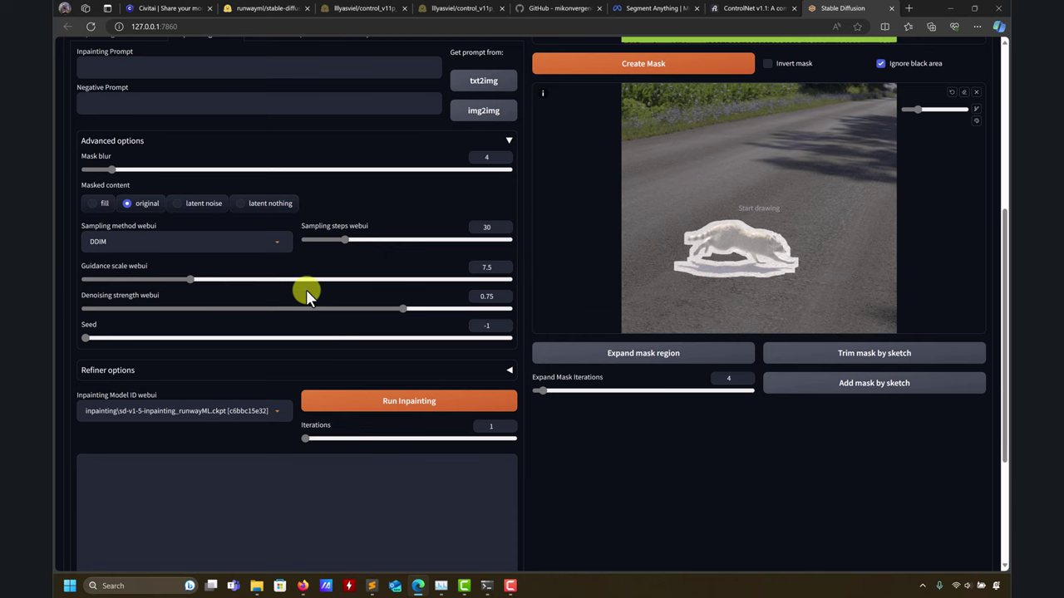
scroll(305, 289, up, 4)
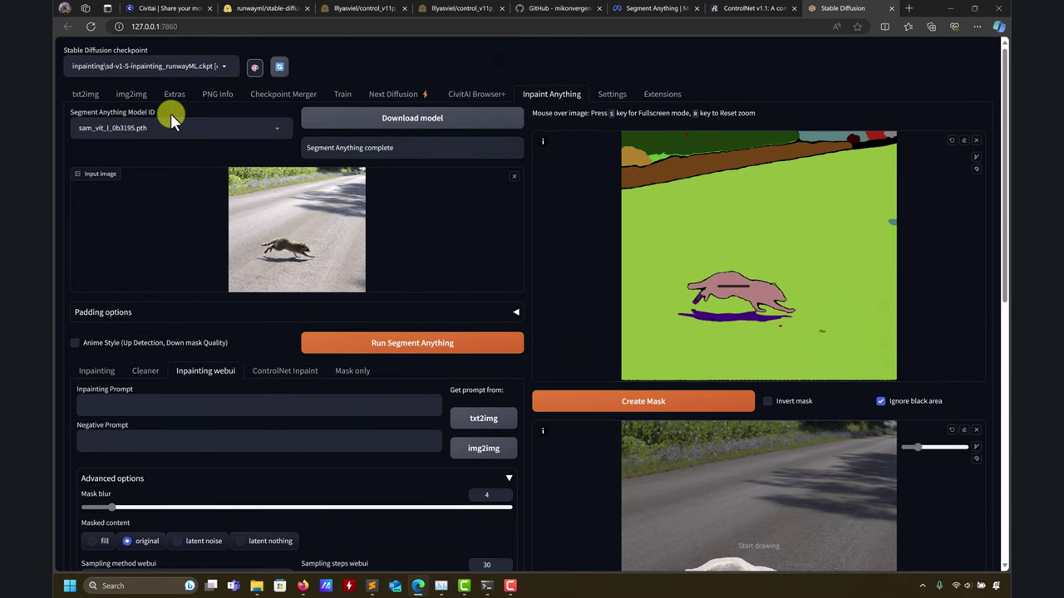
Step: Look over the img2img page
click(125, 95)
scroll(214, 304, down, 8)
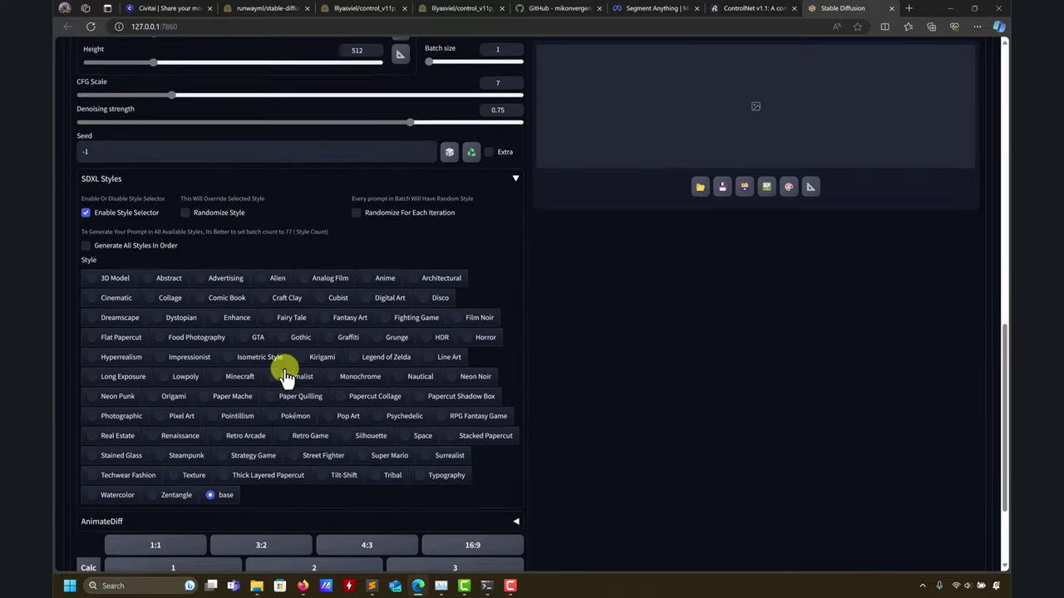
scroll(330, 340, up, 1)
scroll(330, 366, down, 4)
scroll(331, 361, up, 4)
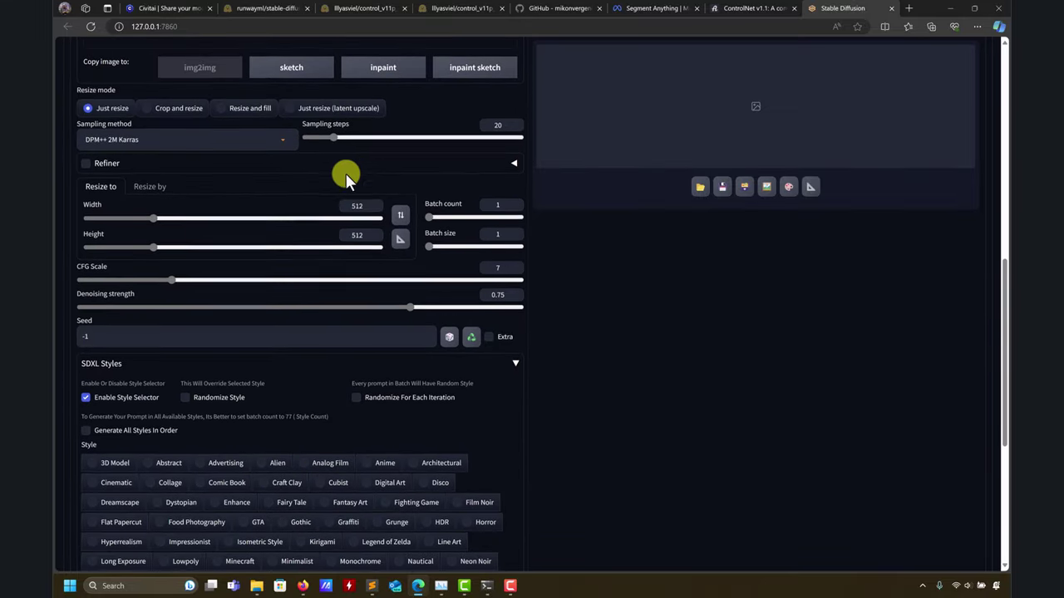
scroll(684, 414, up, 7)
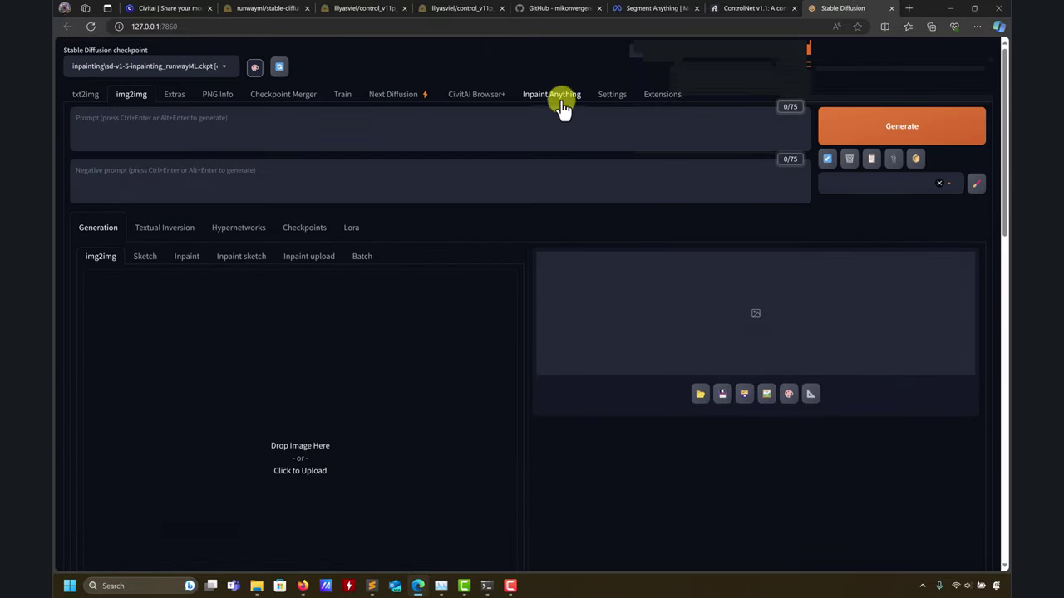
Step: Return to Inpaint Anything and scroll through its inpainting options
click(563, 106)
scroll(525, 316, down, 6)
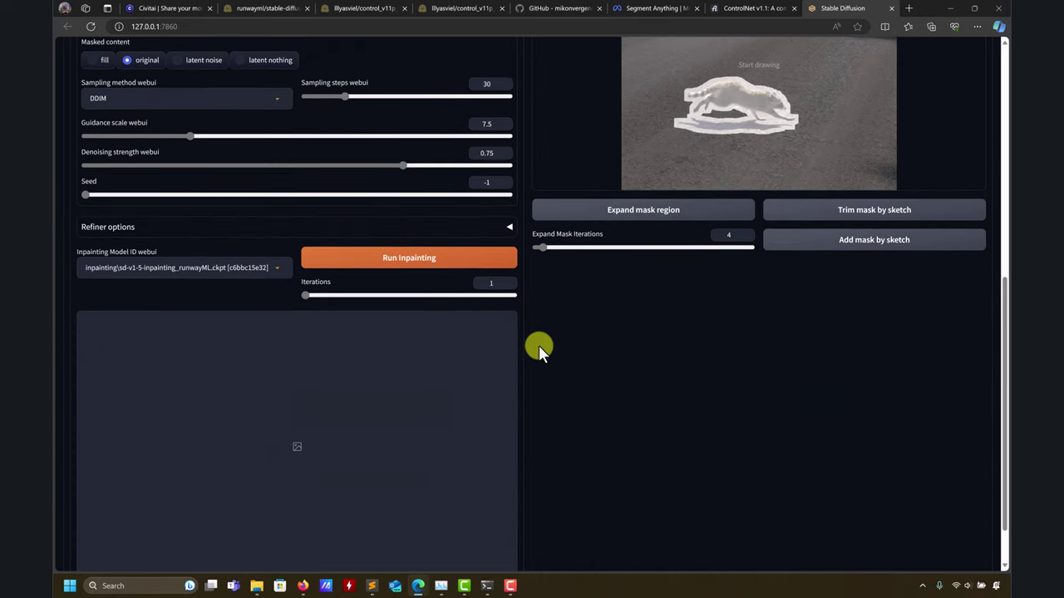
scroll(540, 348, up, 3)
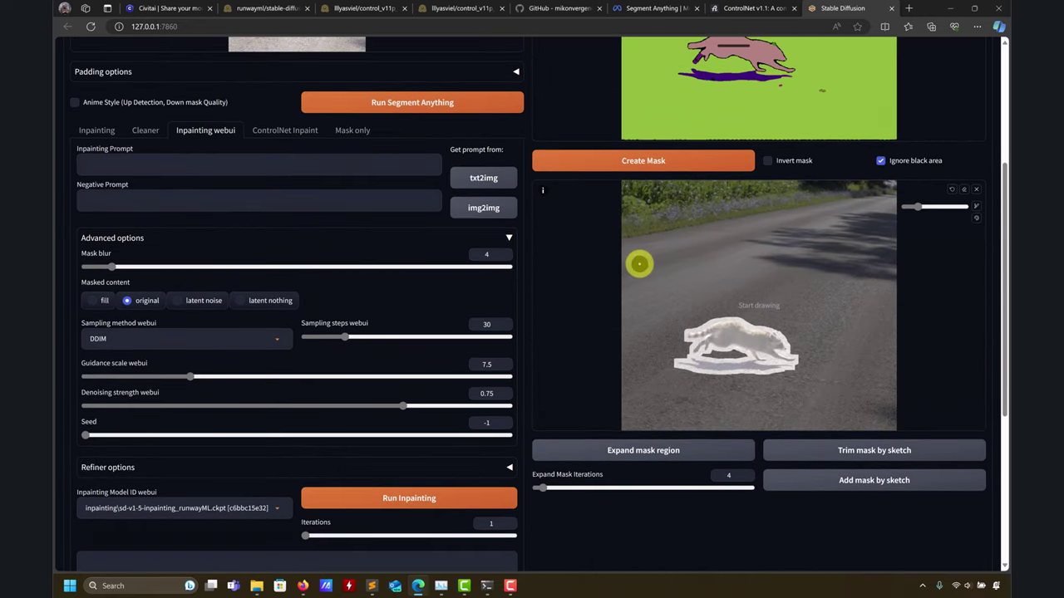
scroll(633, 338, up, 3)
scroll(602, 359, down, 5)
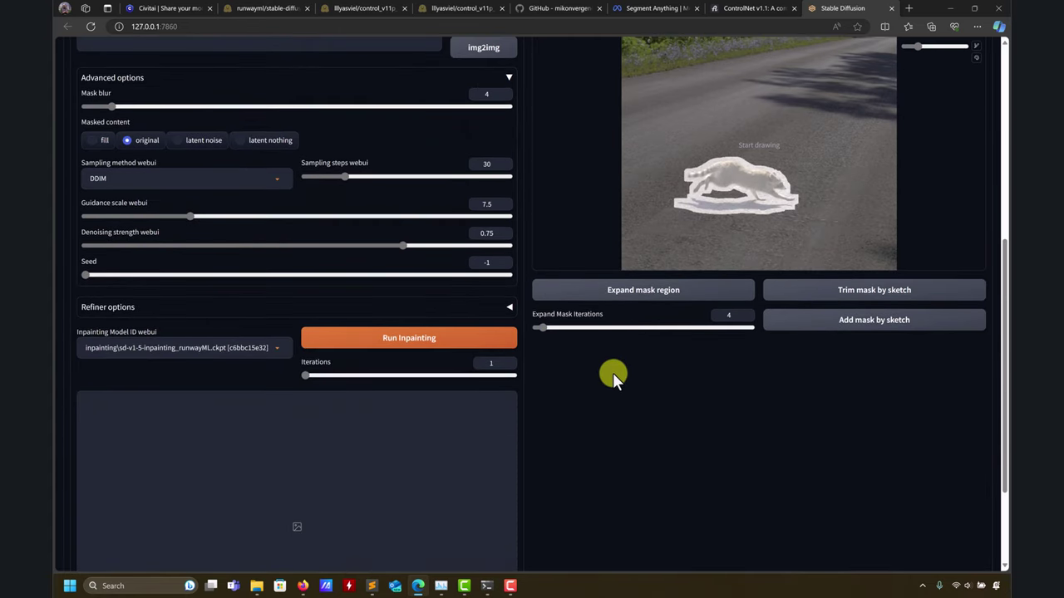
scroll(608, 393, down, 2)
scroll(593, 339, up, 4)
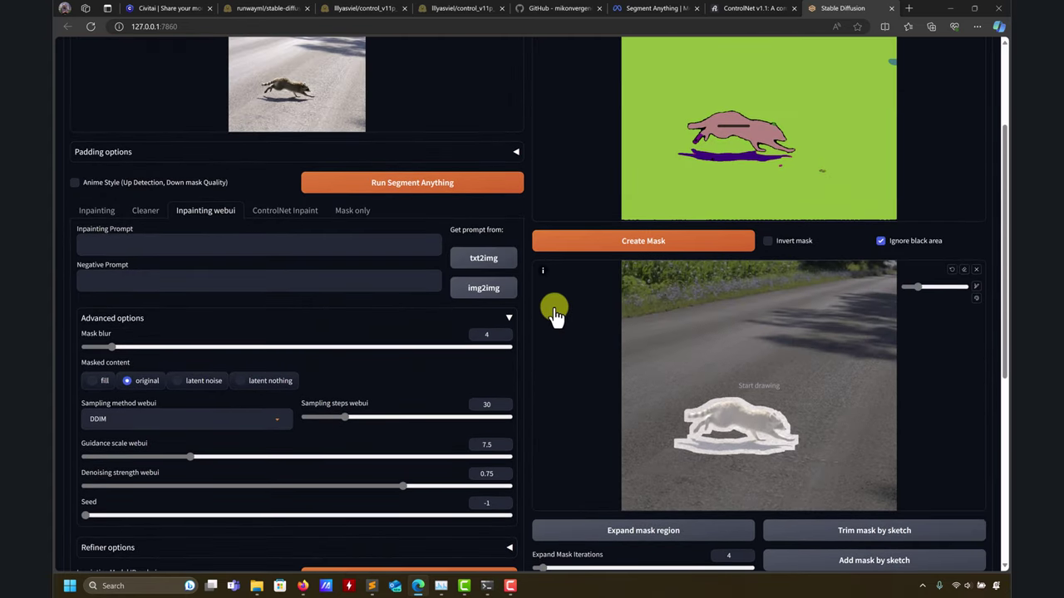
scroll(555, 314, down, 2)
scroll(553, 308, up, 4)
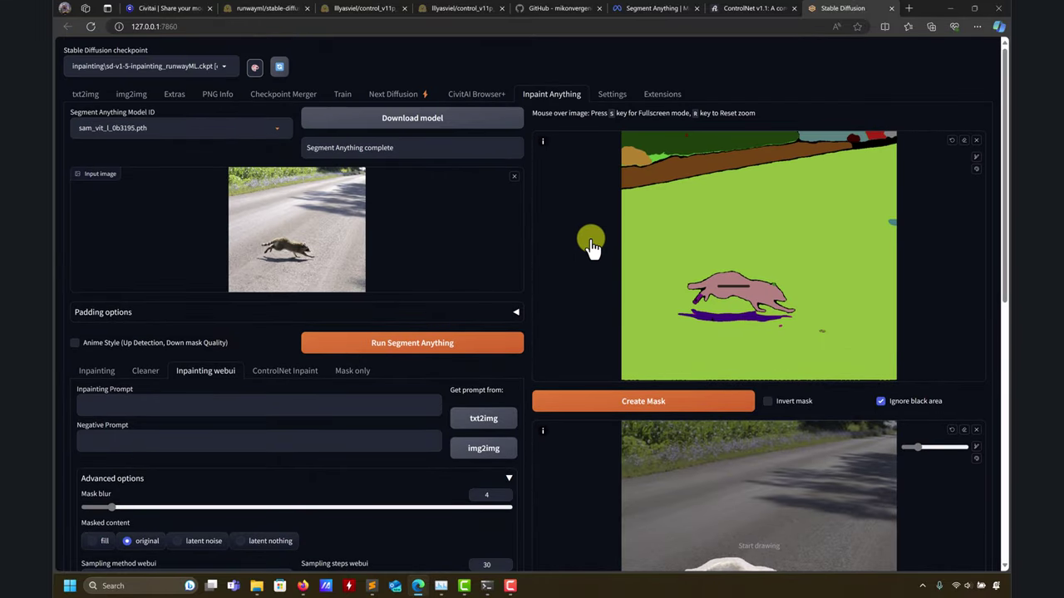
scroll(589, 243, down, 5)
scroll(585, 247, up, 1)
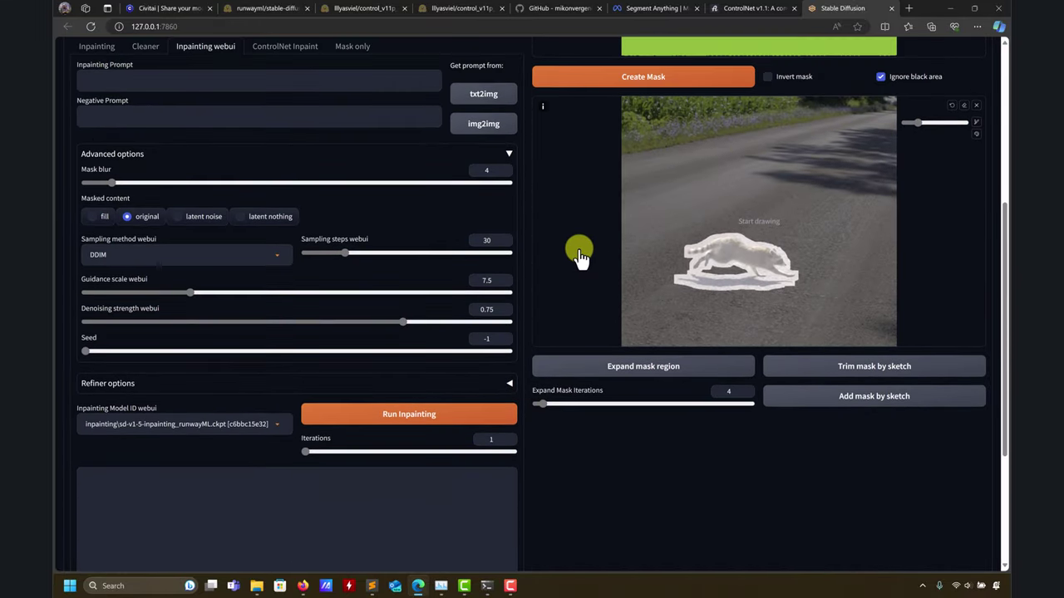
scroll(573, 264, down, 3)
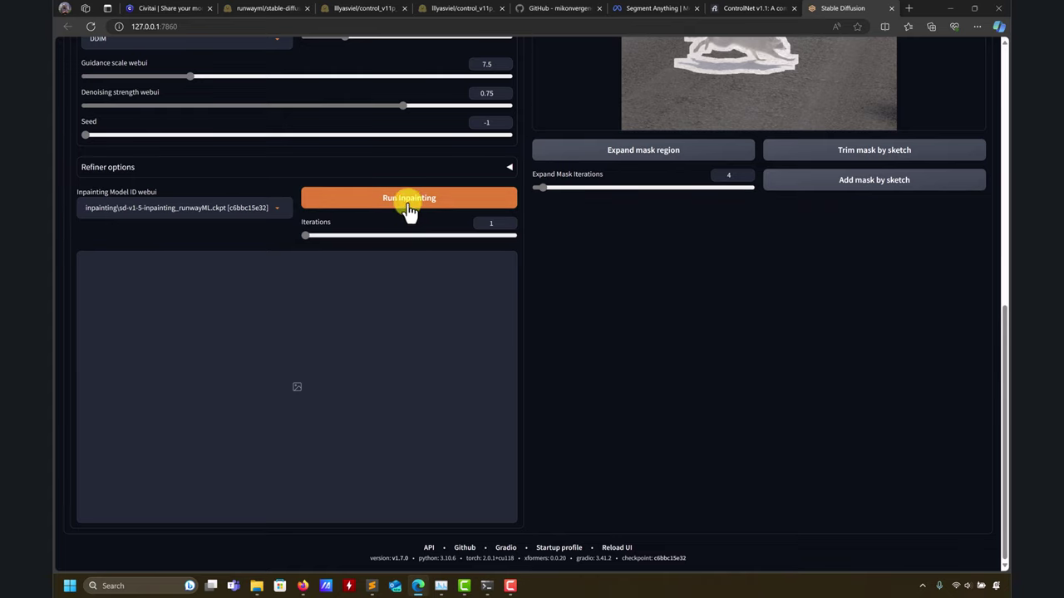
scroll(418, 247, up, 3)
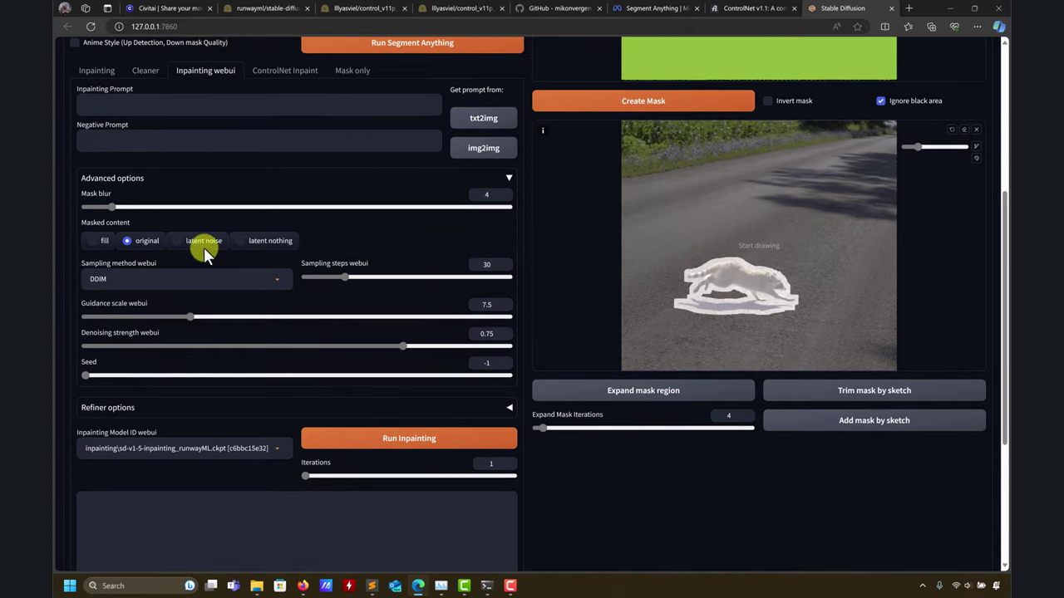
scroll(263, 239, up, 1)
Step: Compare the first inpainting settings, then settle on the webui inpainting method
click(97, 155)
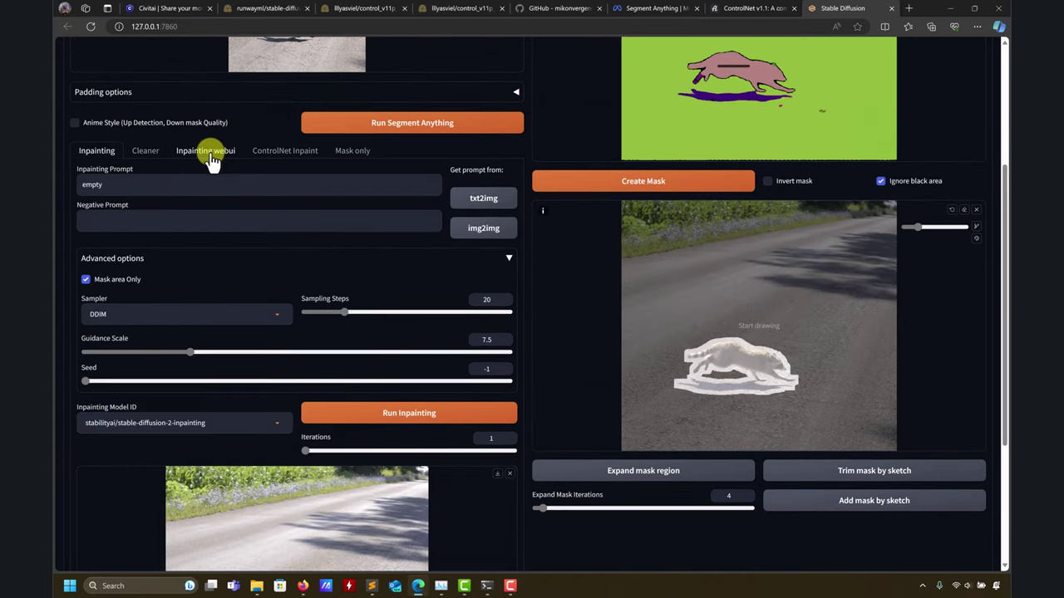
scroll(315, 332, down, 3)
scroll(245, 280, up, 4)
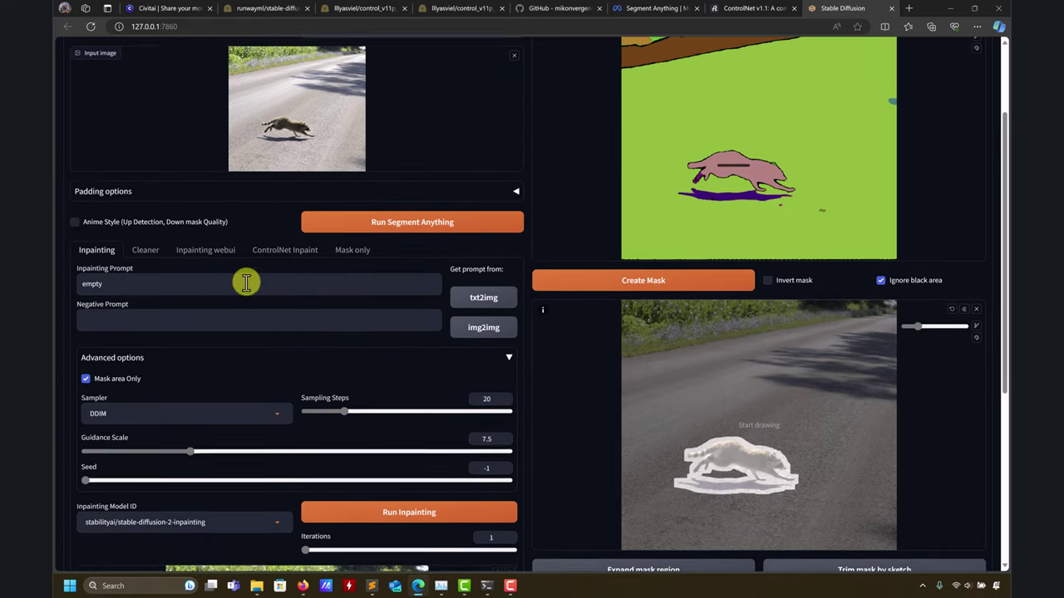
click(218, 257)
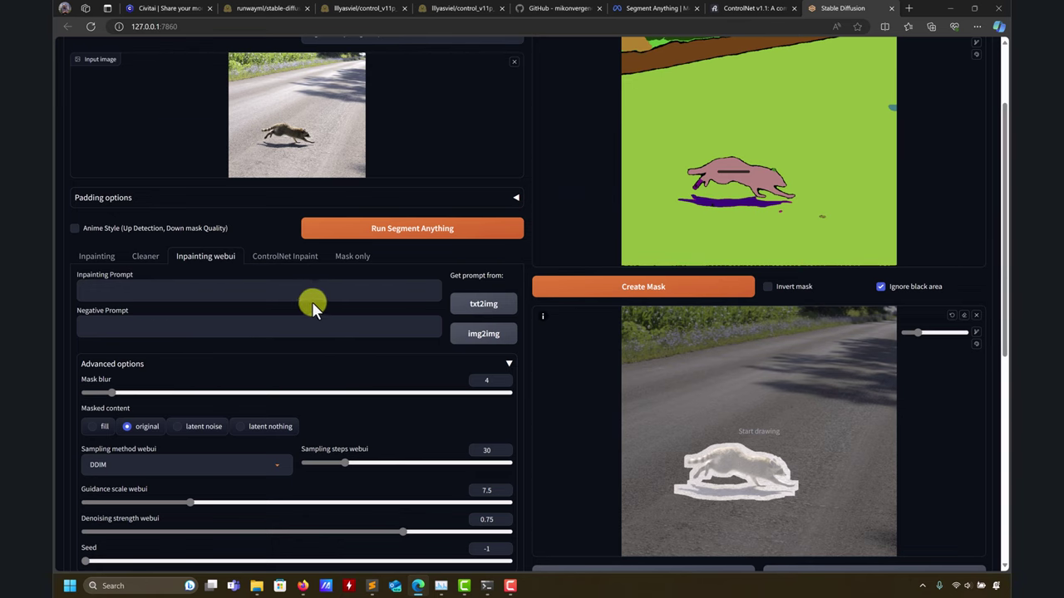
Step: Run webui inpainting on the raccoon with prompt 'empty road' and the sd-v1-5 inpainting model
scroll(303, 434, down, 1)
click(171, 215)
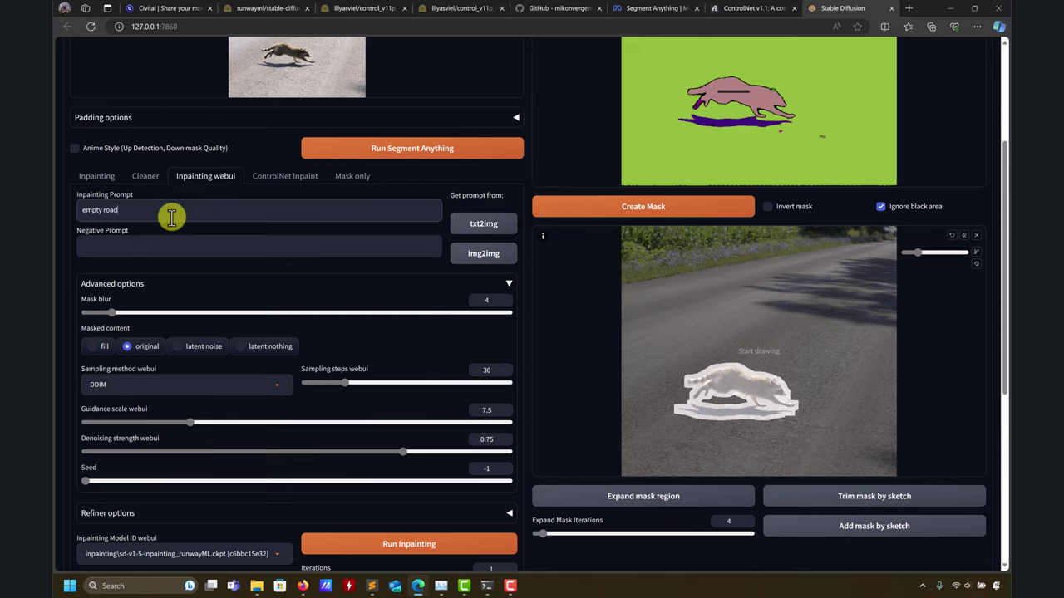
scroll(350, 448, down, 3)
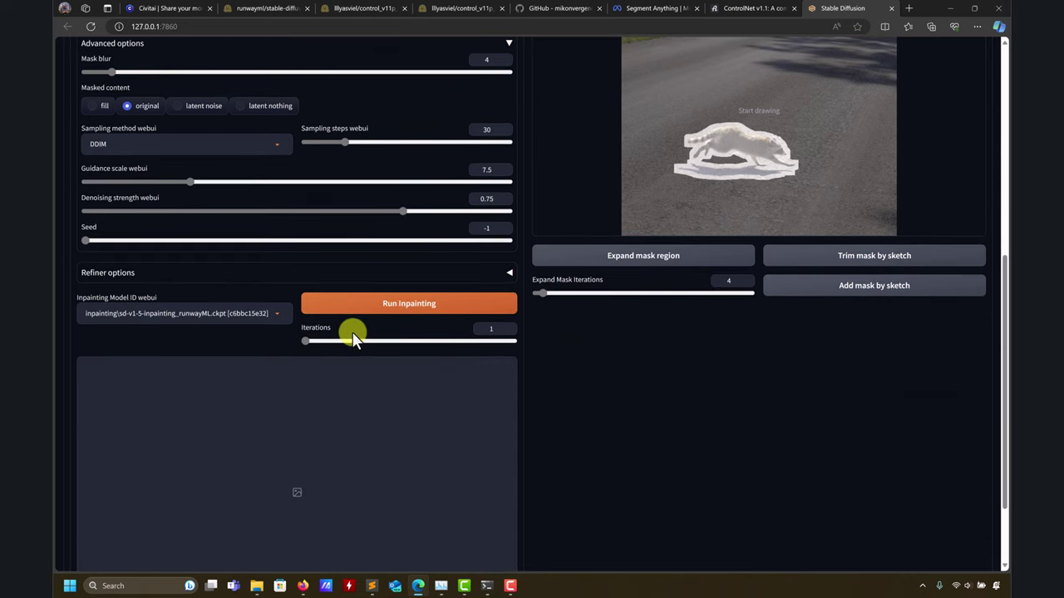
click(274, 313)
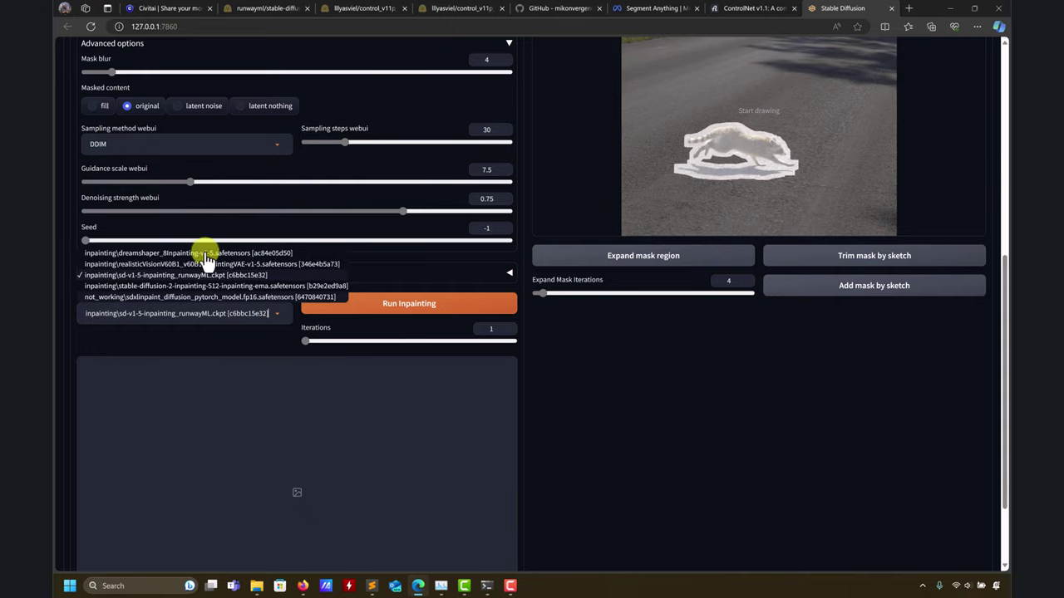
click(440, 303)
Step: Inspect the raccoon-free road result full-screen, noting the leftover dark shadow
scroll(604, 471, up, 2)
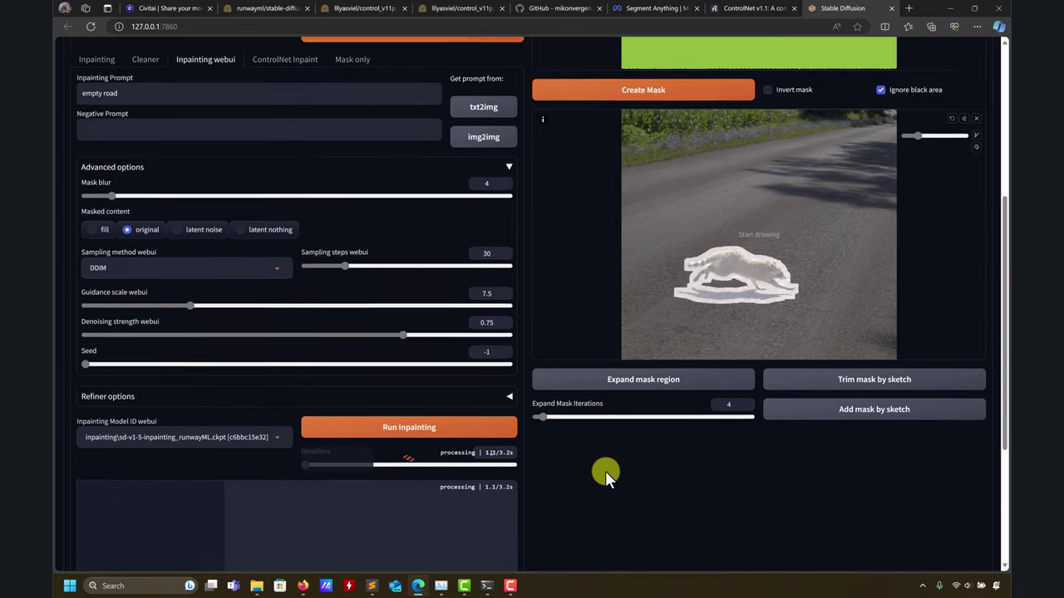
scroll(540, 490, up, 2)
scroll(618, 490, down, 3)
scroll(487, 206, up, 5)
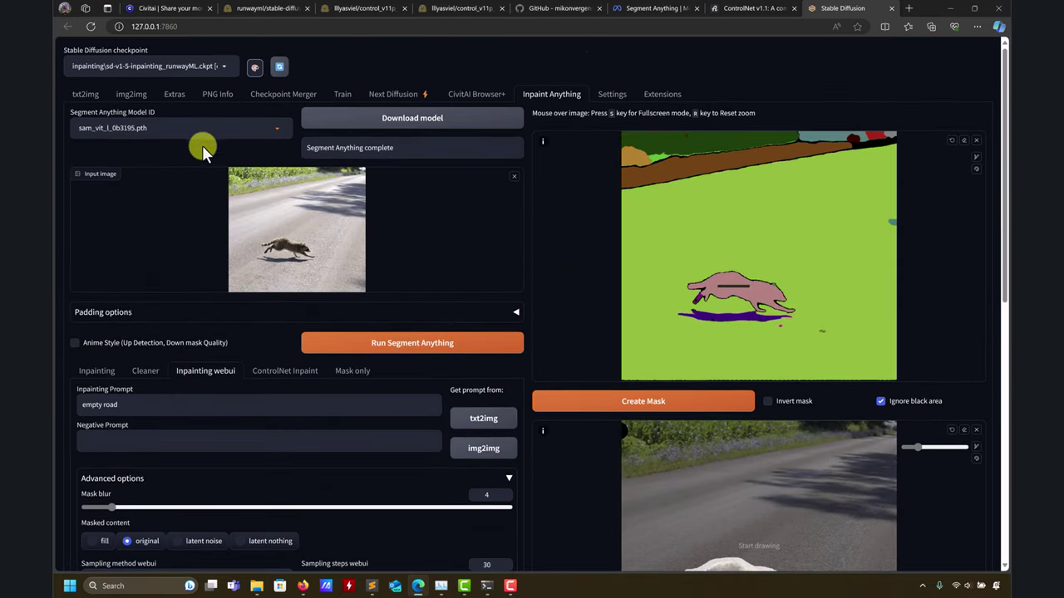
scroll(638, 400, down, 7)
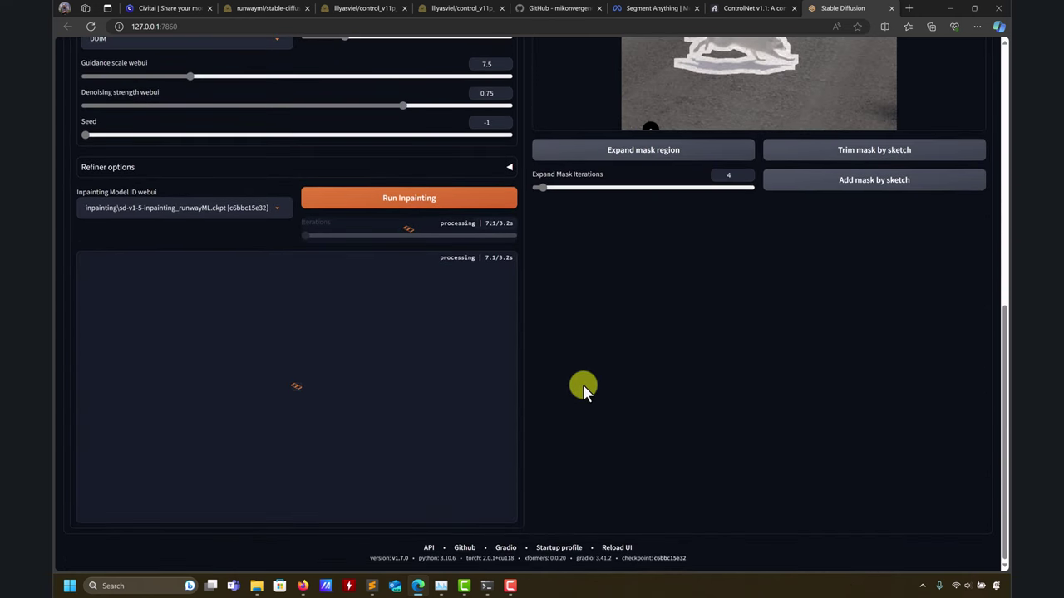
scroll(582, 384, up, 8)
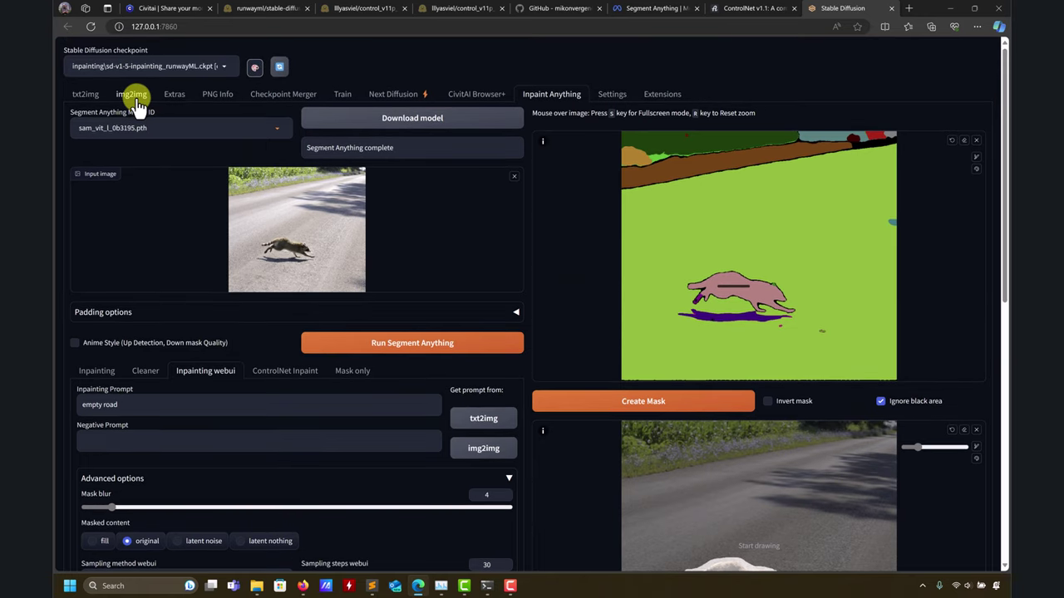
scroll(415, 212, down, 5)
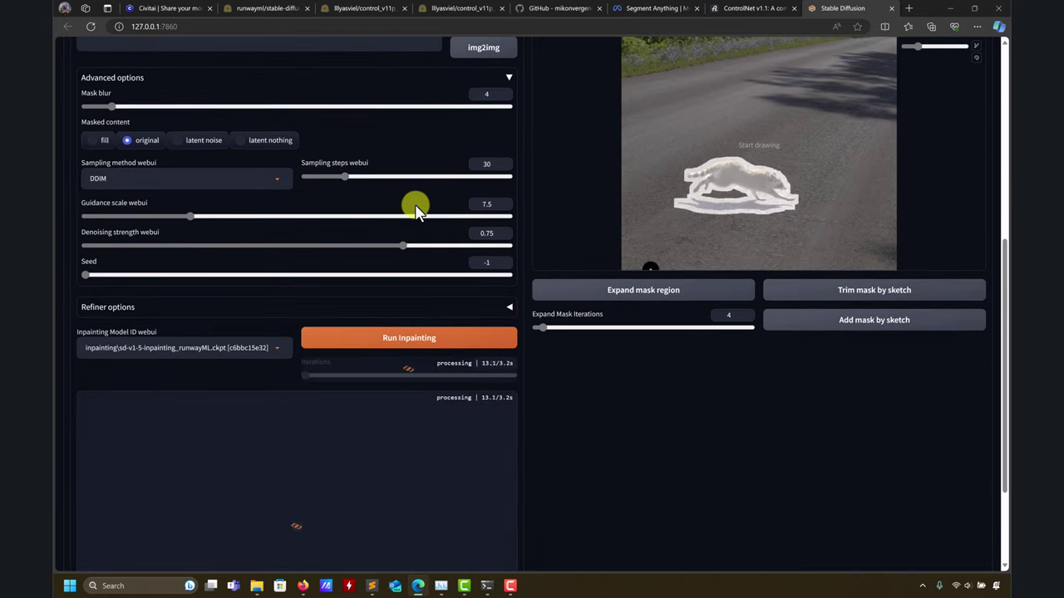
scroll(415, 210, down, 2)
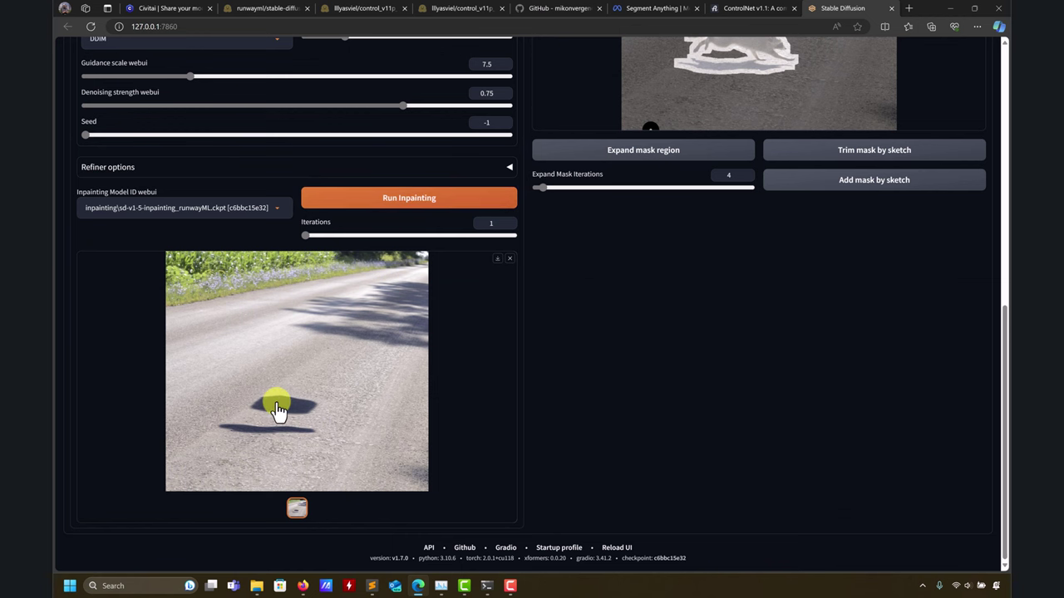
click(281, 419)
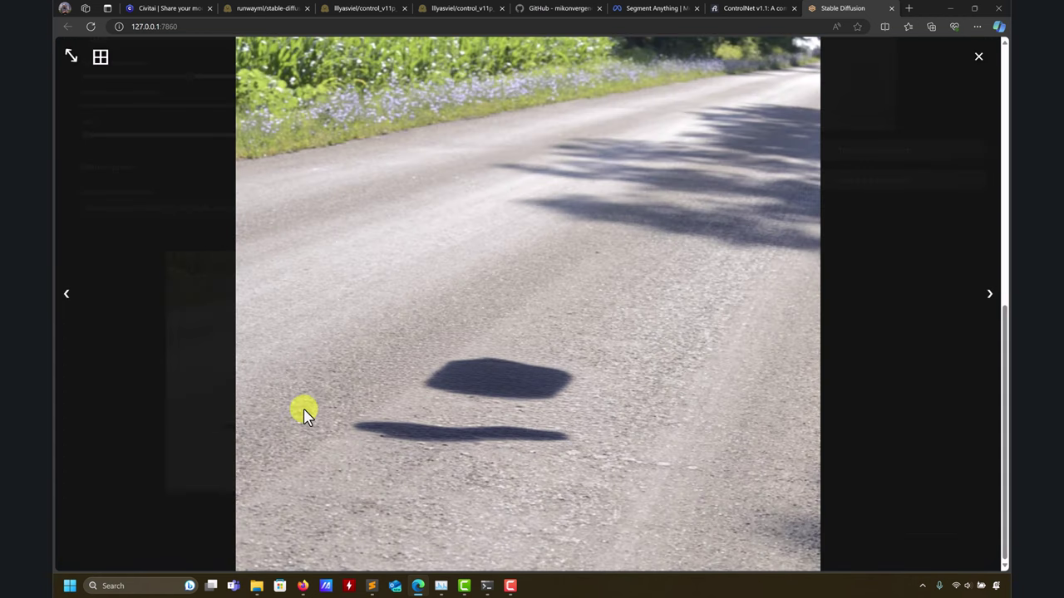
click(978, 56)
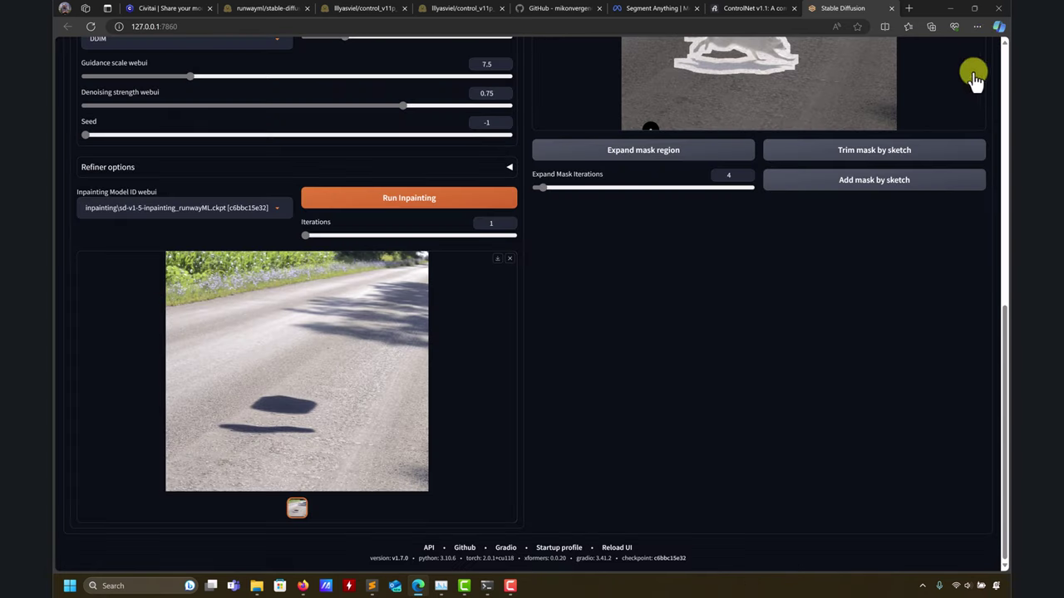
scroll(700, 347, up, 7)
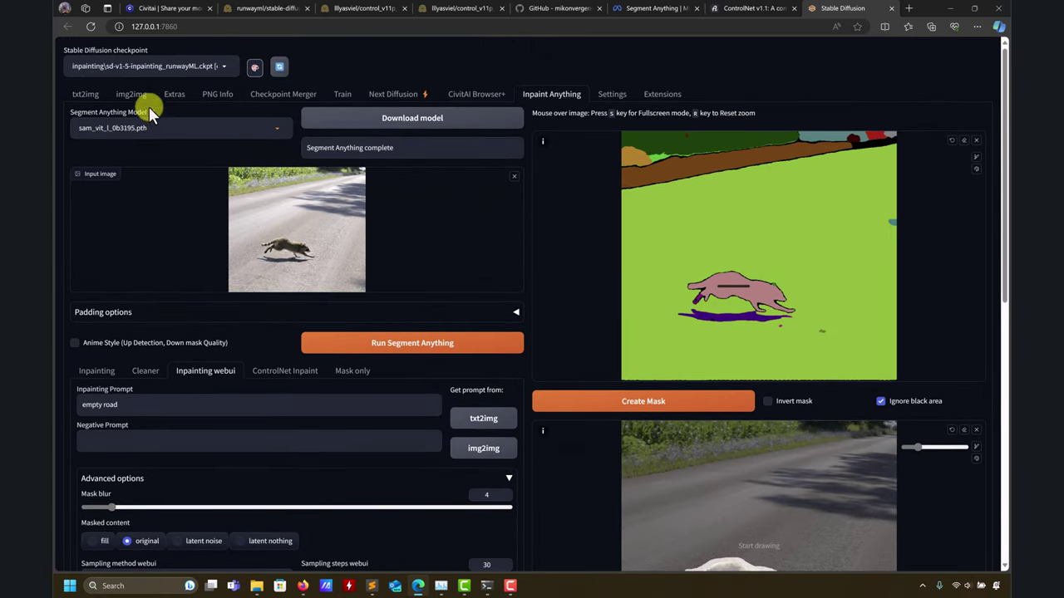
Step: Load the raccoon road photo from File Explorer into img2img
click(131, 93)
scroll(293, 391, down, 2)
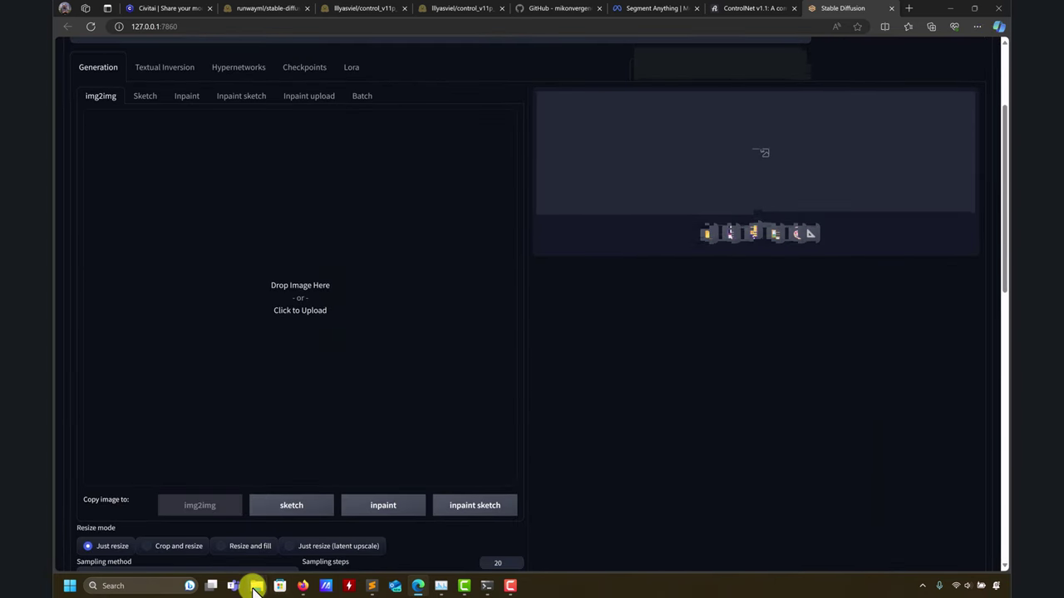
mouse_move(250, 584)
click(198, 534)
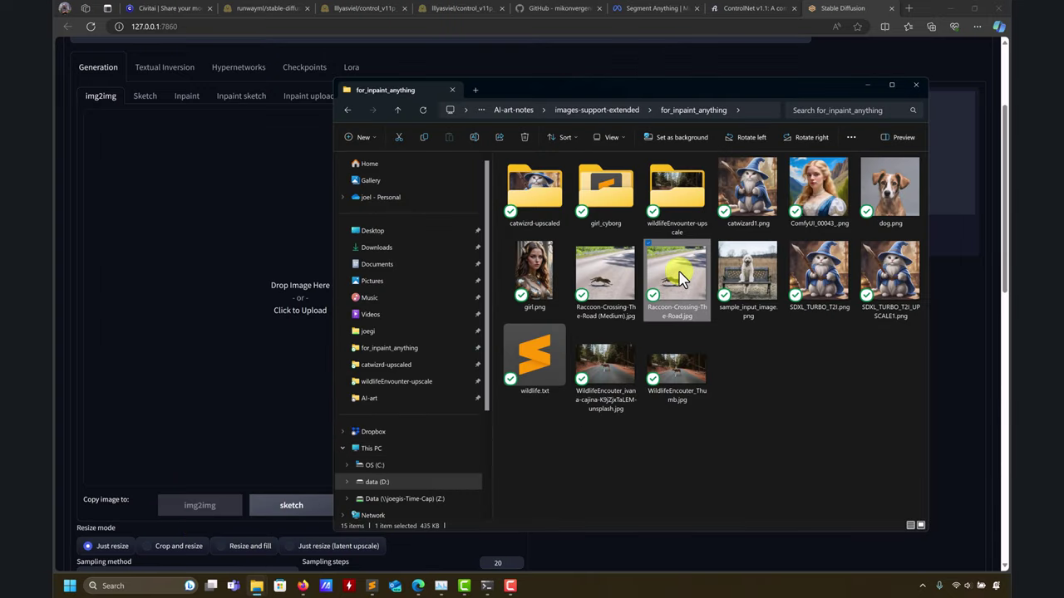
drag(672, 310, 274, 238)
Step: Set the img2img width and height to 512×512
scroll(611, 422, down, 5)
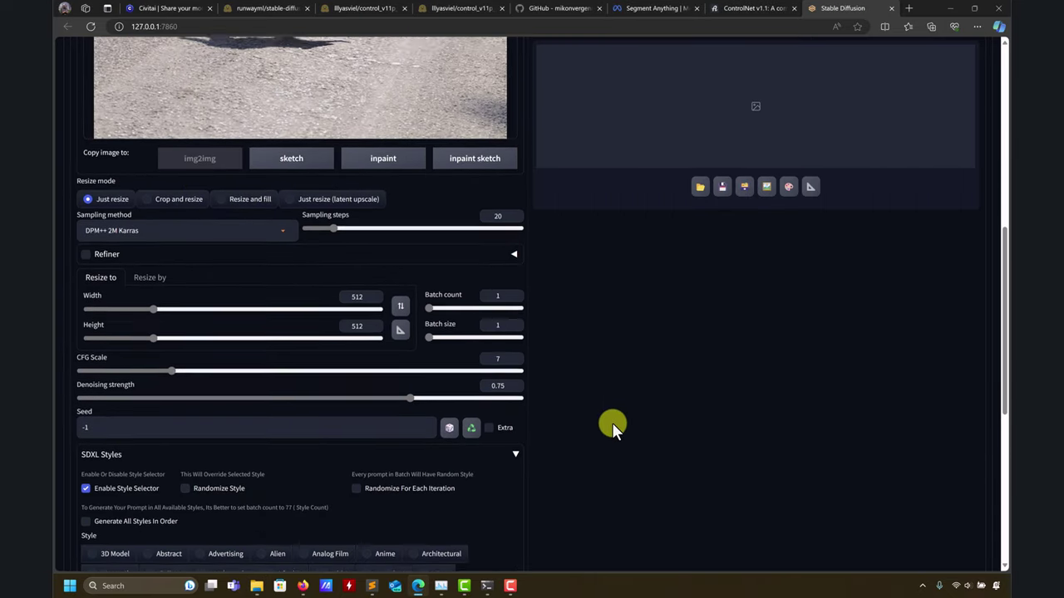
click(401, 284)
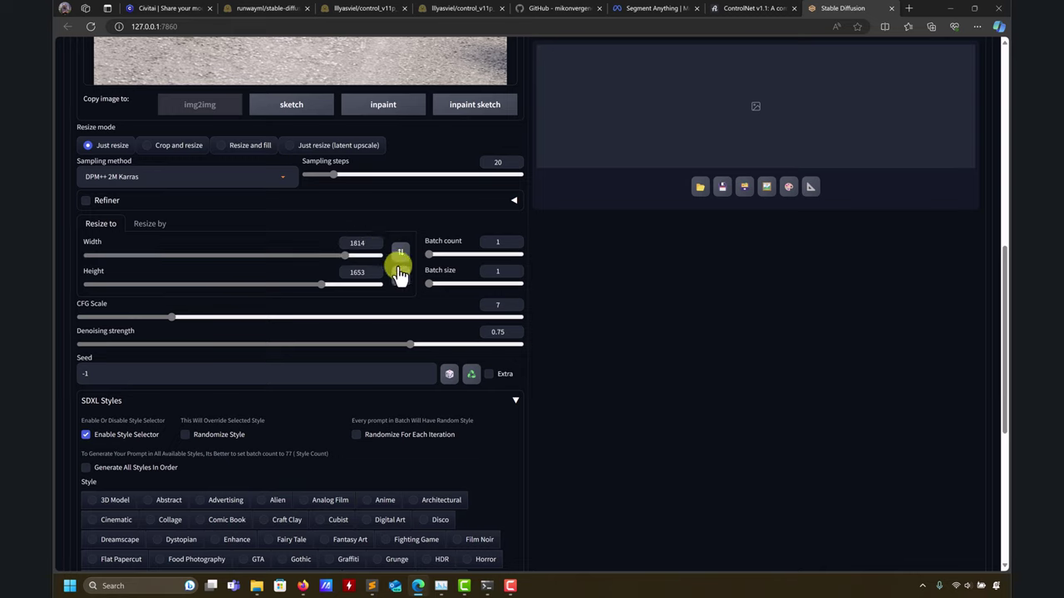
double_click(360, 242)
text(512)
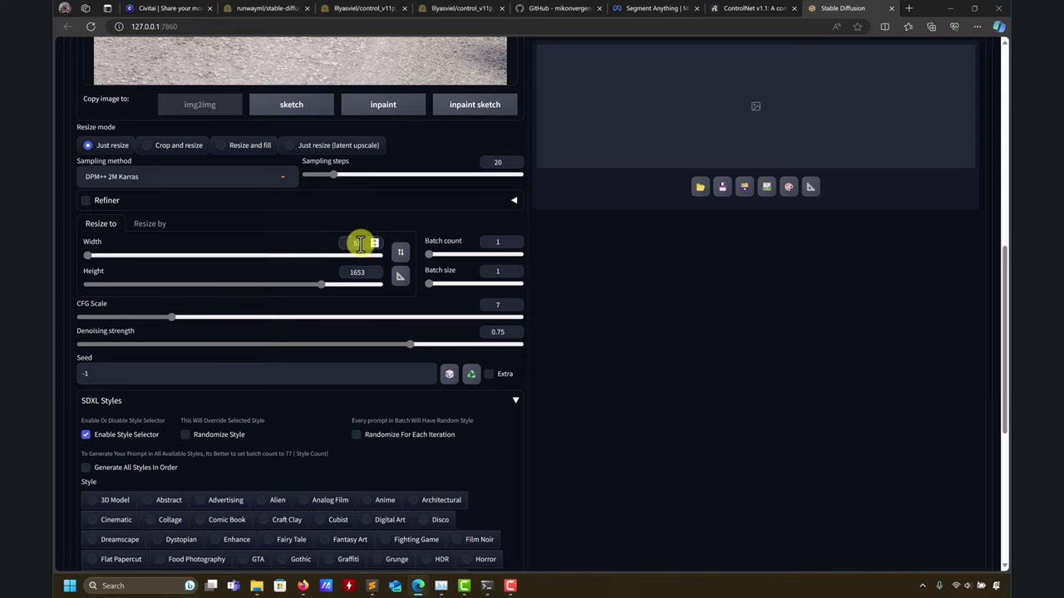
double_click(356, 272)
text(512)
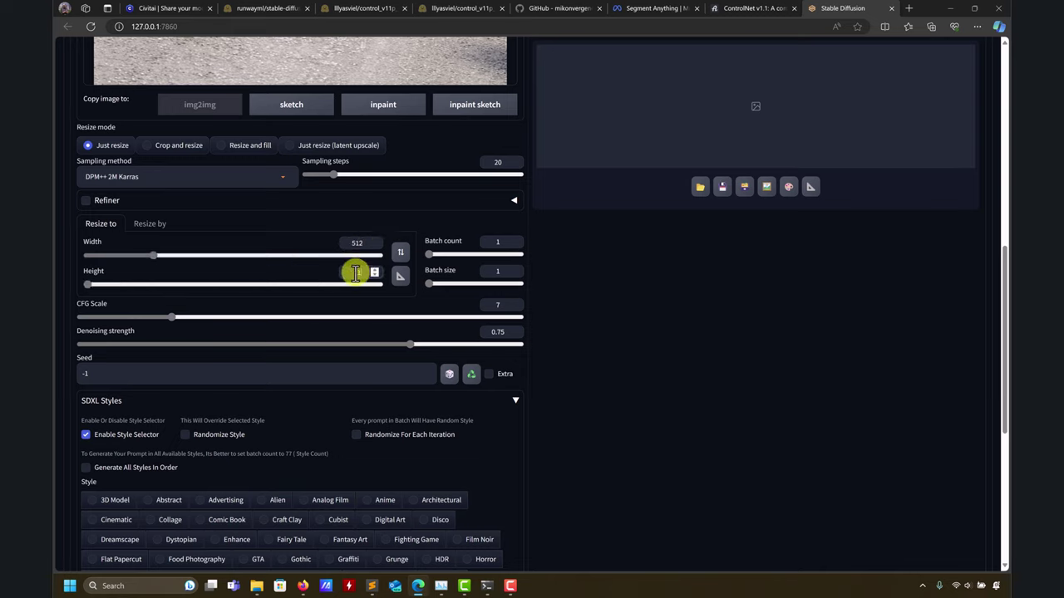
Step: Check the Stable Diffusion checkpoint list, keeping the current model
scroll(637, 391, up, 10)
click(200, 65)
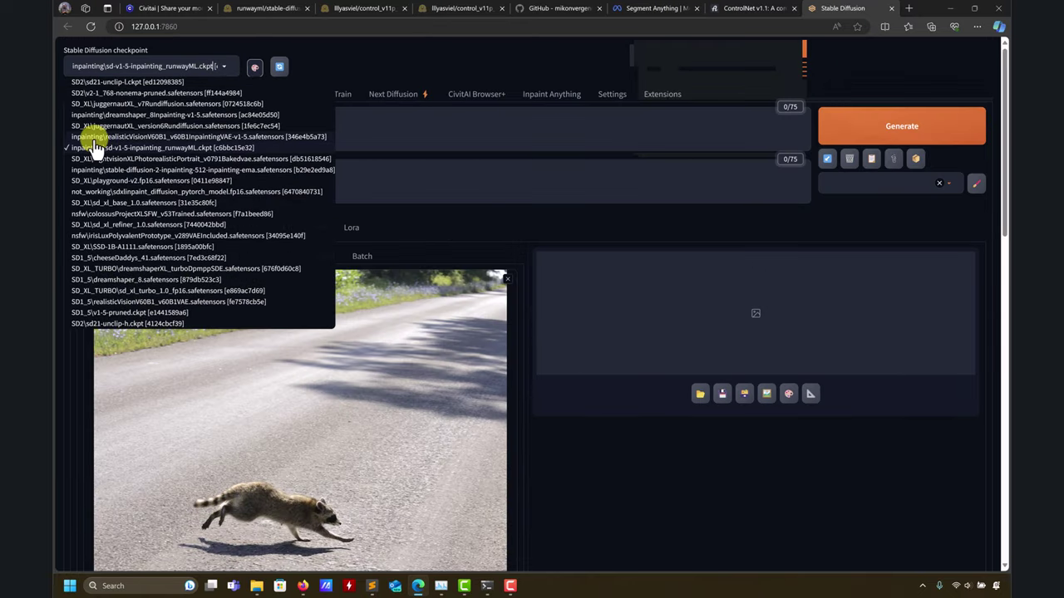
click(135, 147)
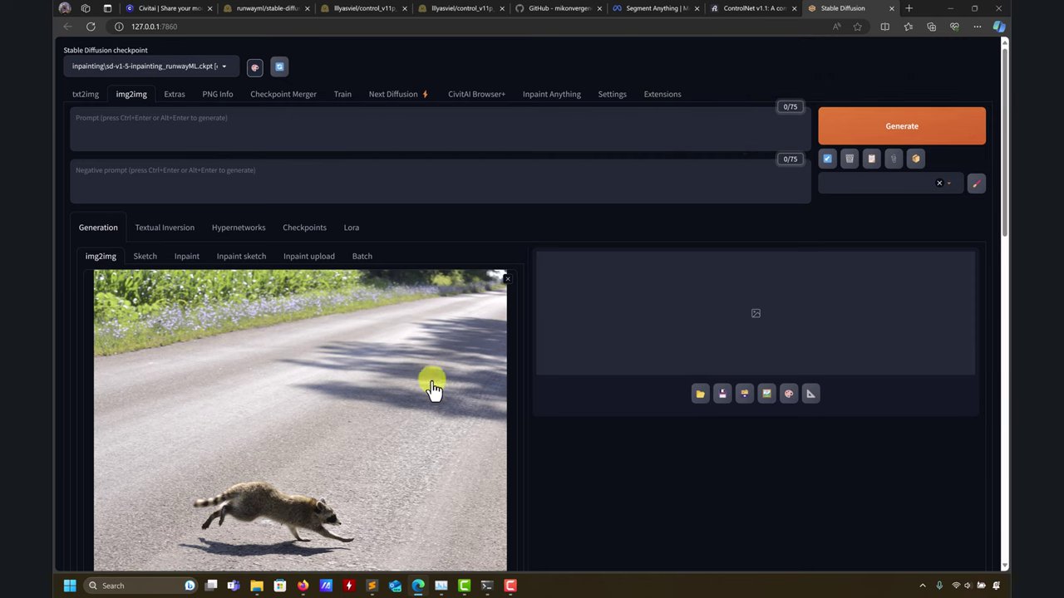
scroll(585, 459, down, 5)
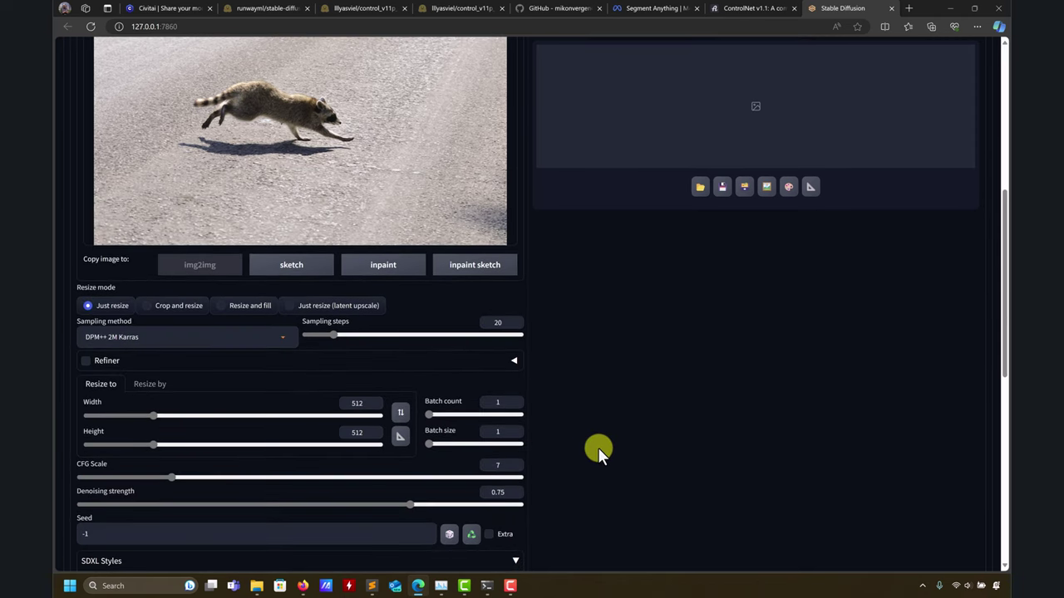
scroll(670, 387, up, 5)
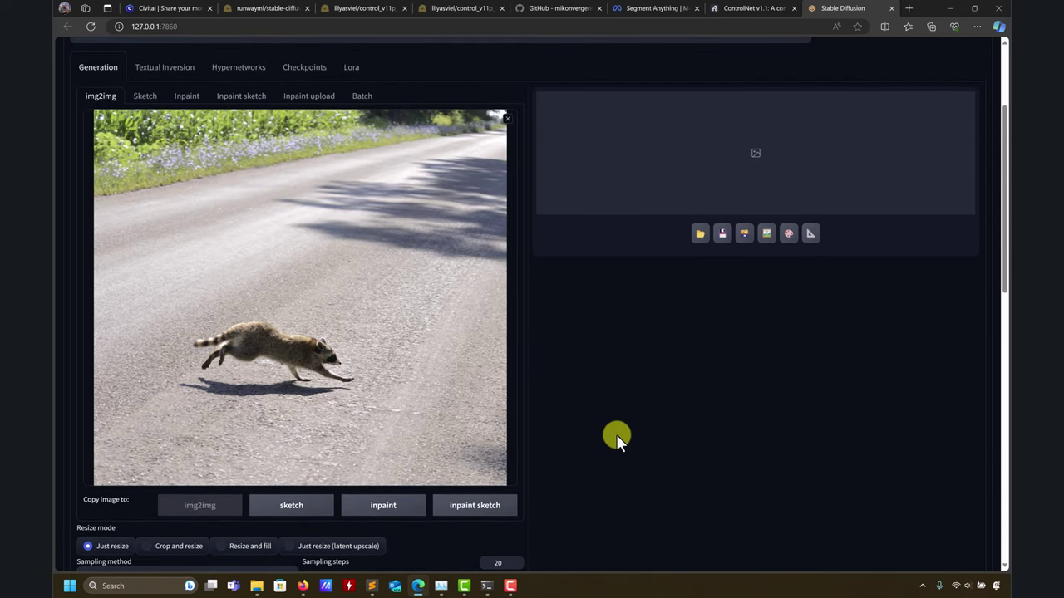
scroll(616, 434, down, 6)
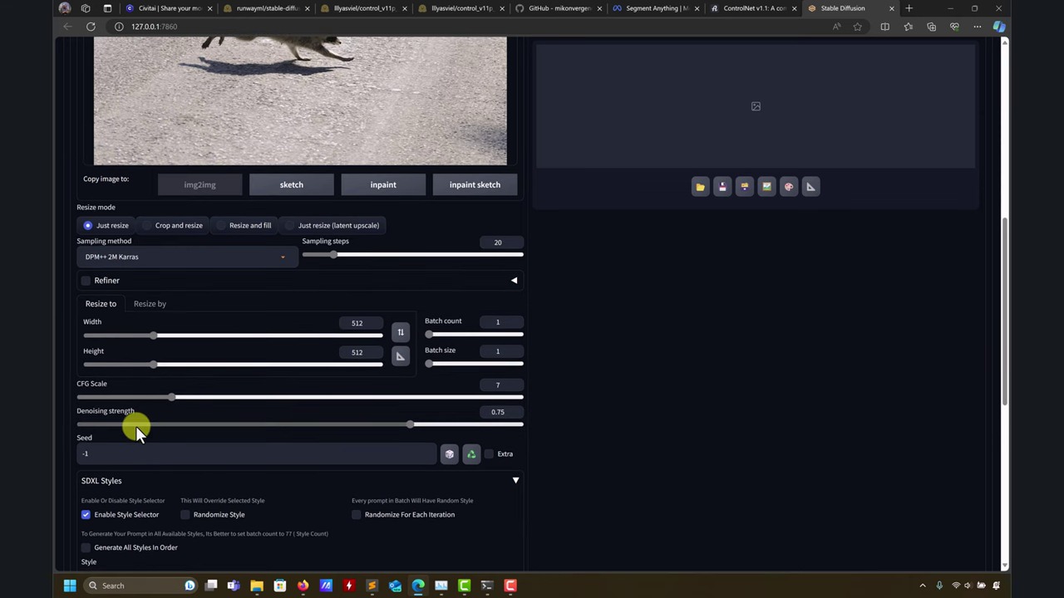
scroll(135, 425, down, 2)
scroll(249, 374, up, 3)
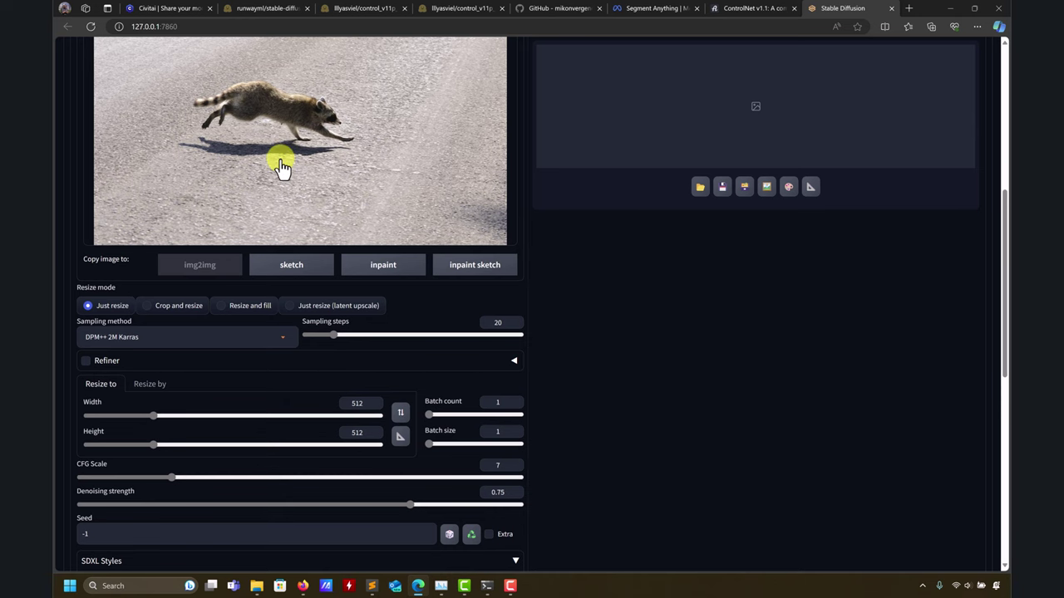
scroll(283, 168, down, 3)
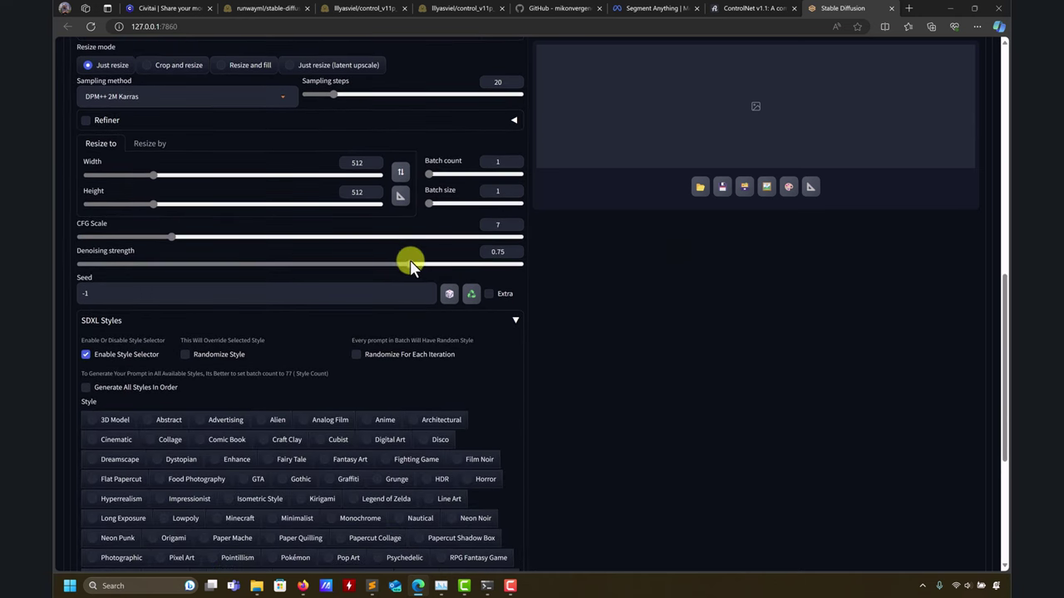
Step: Raise the denoising strength from 0.75 to about 0.89
drag(410, 262, 481, 266)
scroll(625, 376, down, 4)
scroll(624, 385, up, 10)
scroll(624, 386, up, 2)
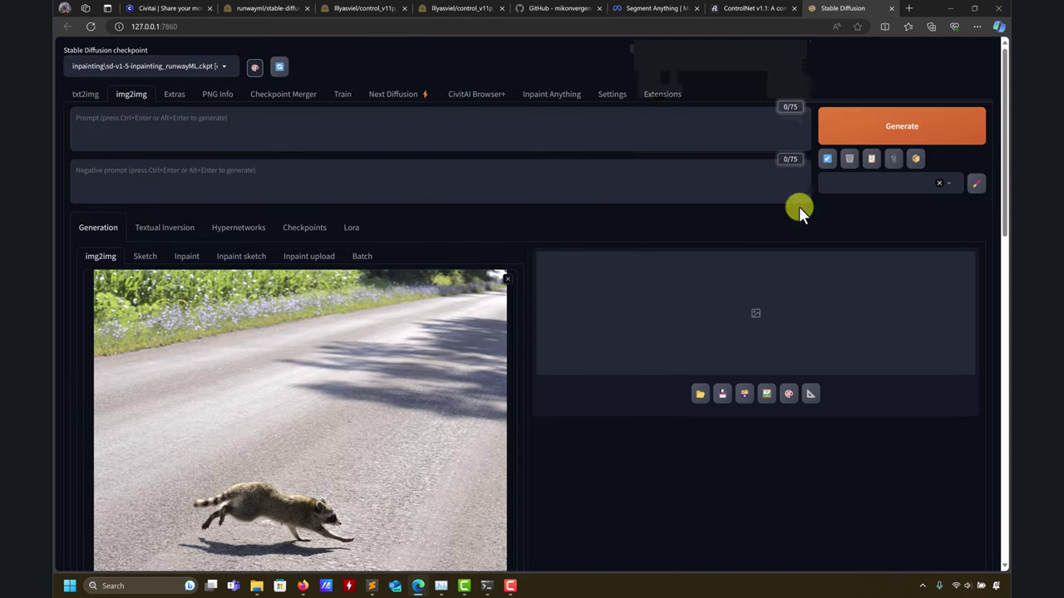
Step: Generate a first img2img image from the raccoon photo
click(898, 124)
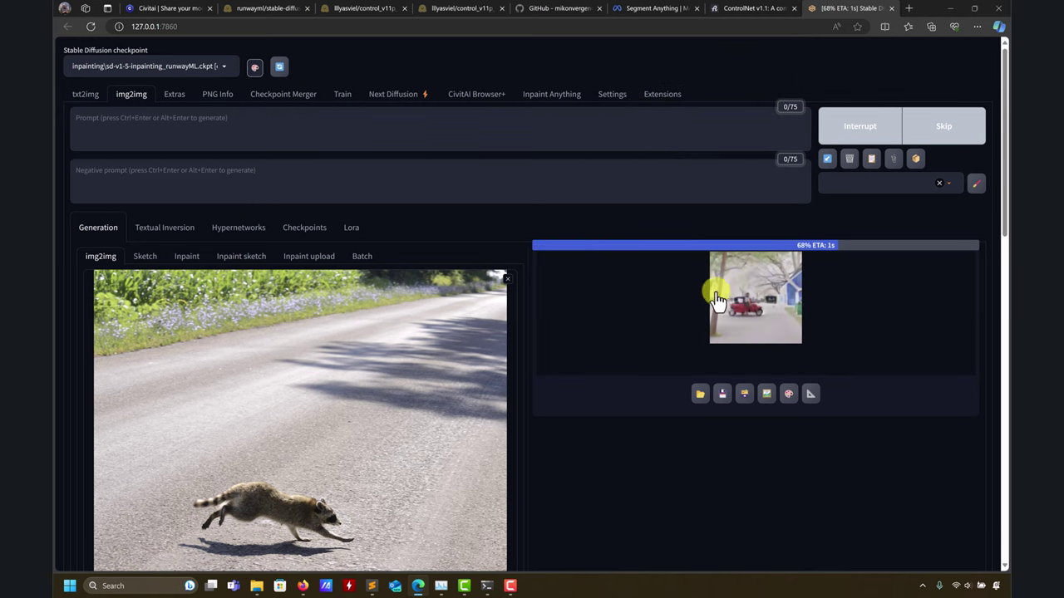
scroll(528, 358, down, 3)
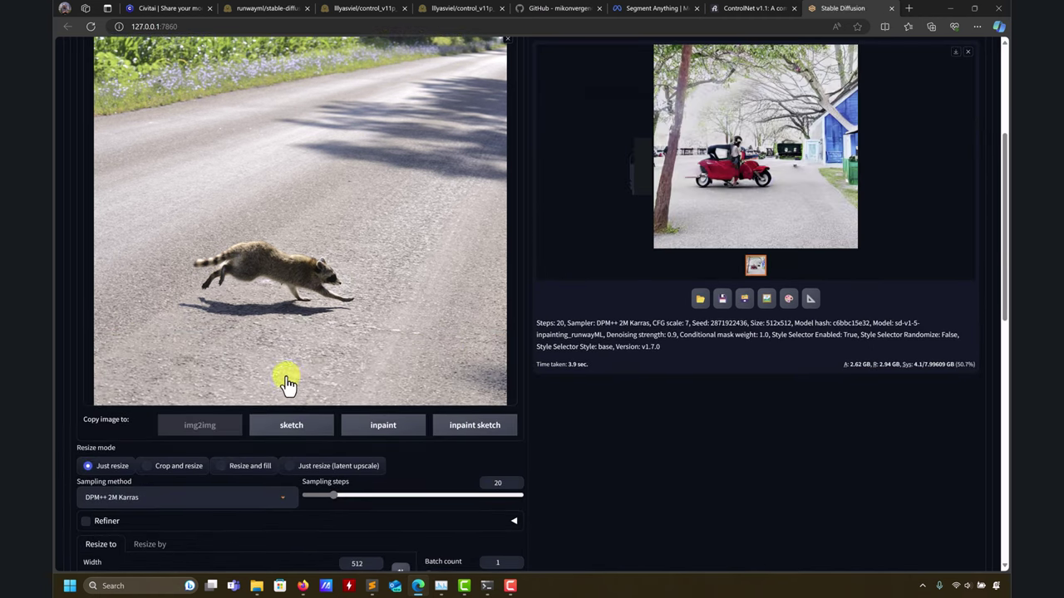
scroll(399, 373, up, 3)
scroll(430, 344, down, 3)
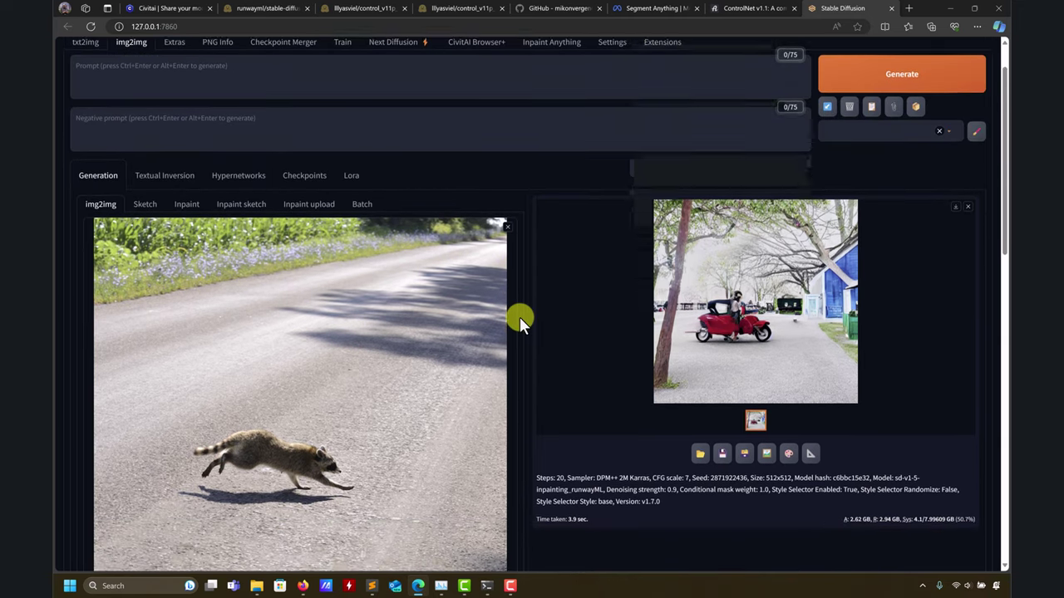
scroll(542, 317, up, 3)
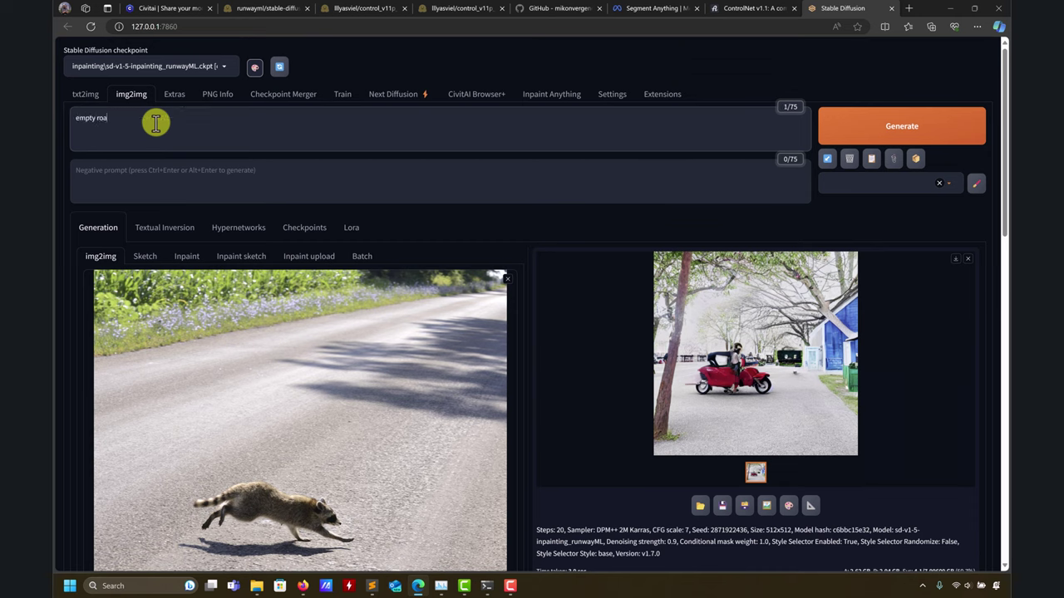
Step: Regenerate with the 'empty road' prompt, producing a black-and-white empty highway
click(923, 132)
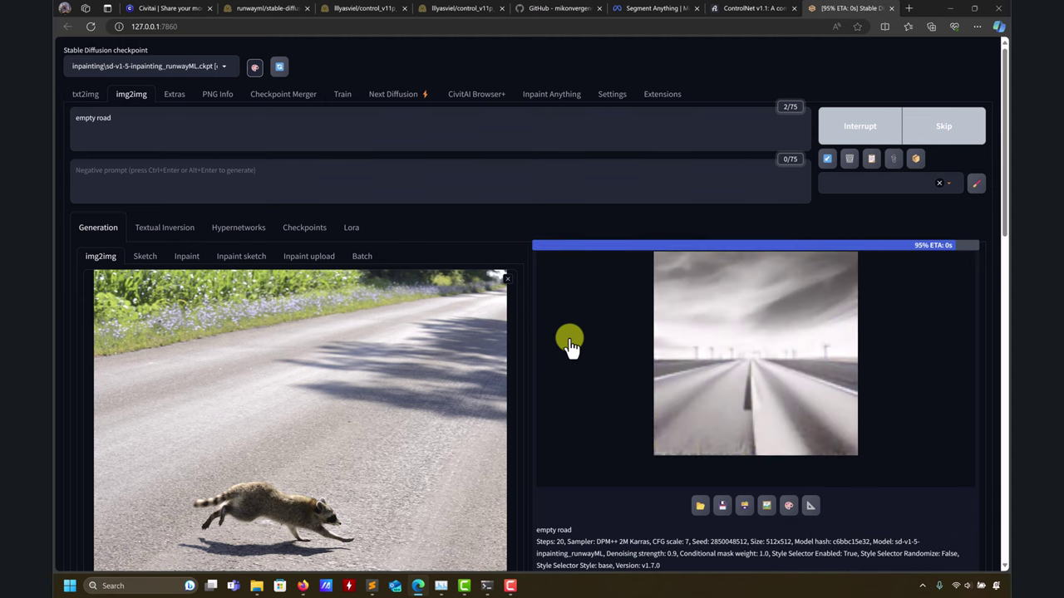
scroll(570, 343, down, 3)
scroll(465, 295, up, 3)
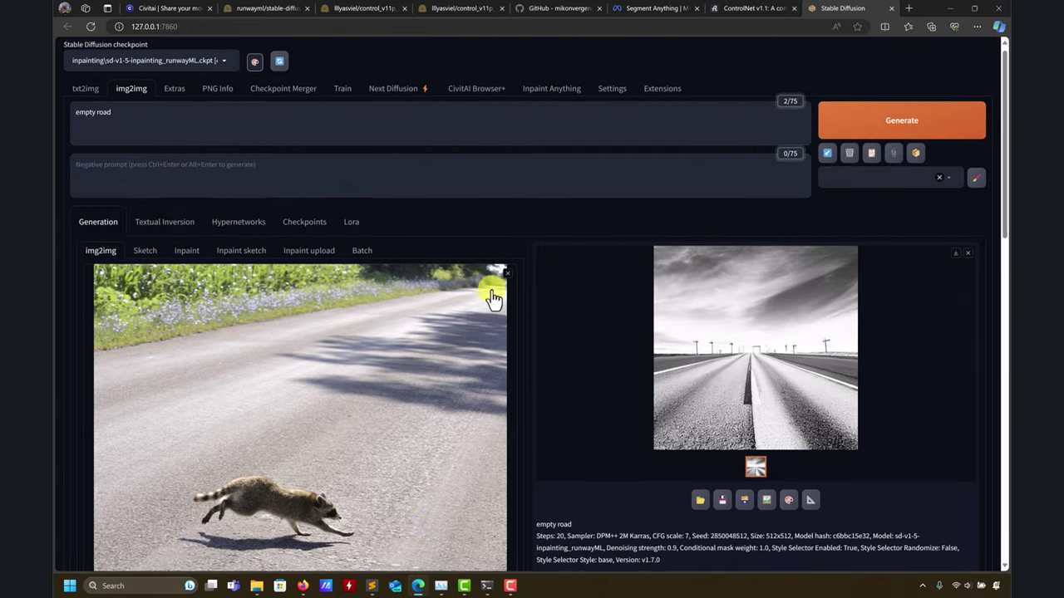
scroll(586, 297, down, 1)
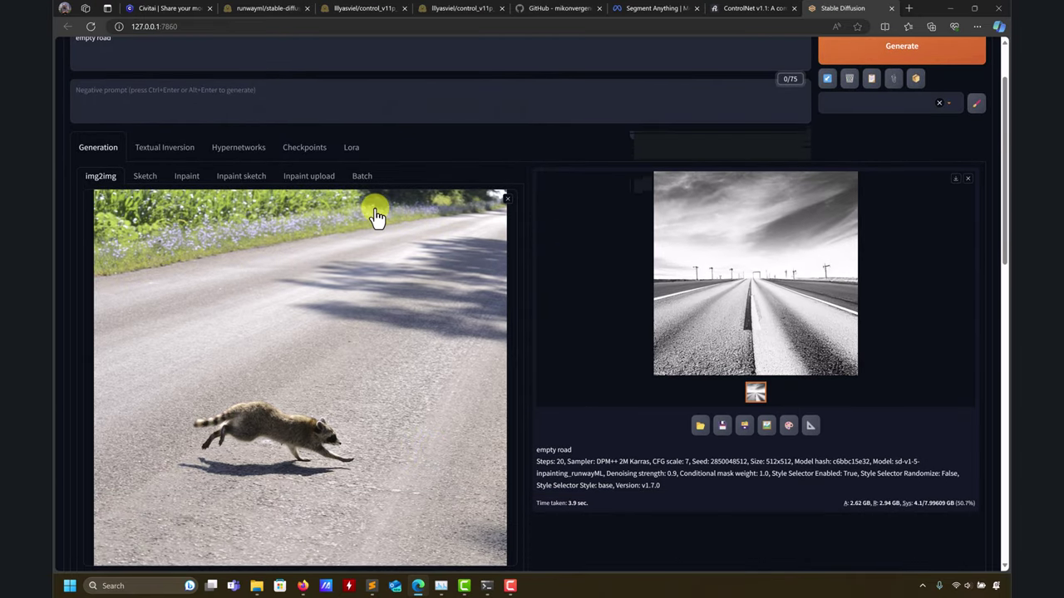
Step: Load Raccoon-Crossing-The-Road.jpg from the for_inpaint_anything folder into the Inpaint tab
click(186, 181)
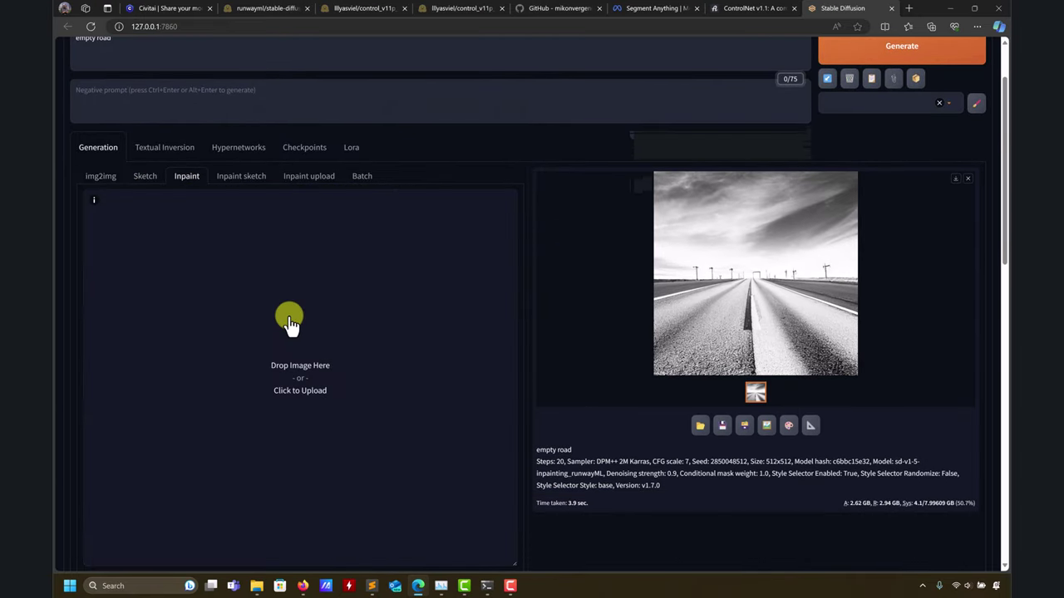
mouse_move(252, 576)
click(191, 519)
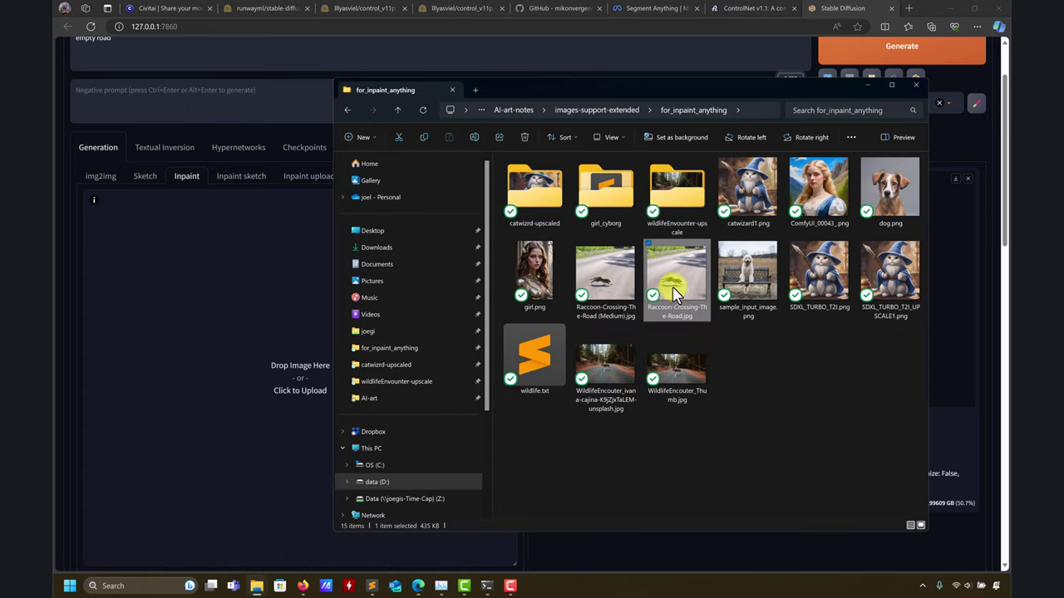
drag(675, 287, 176, 374)
scroll(289, 379, down, 3)
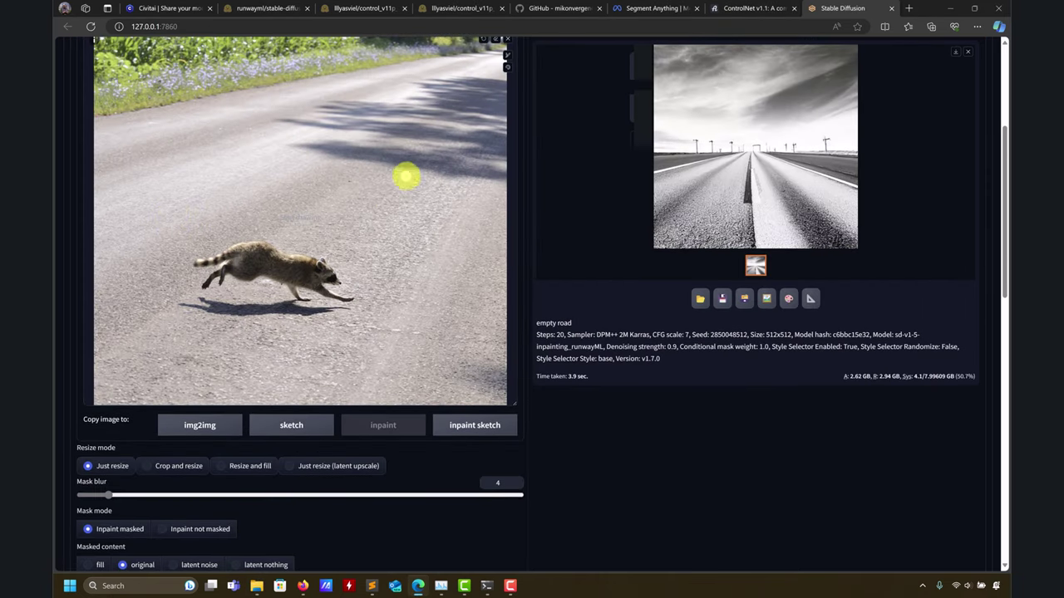
scroll(494, 108, up, 1)
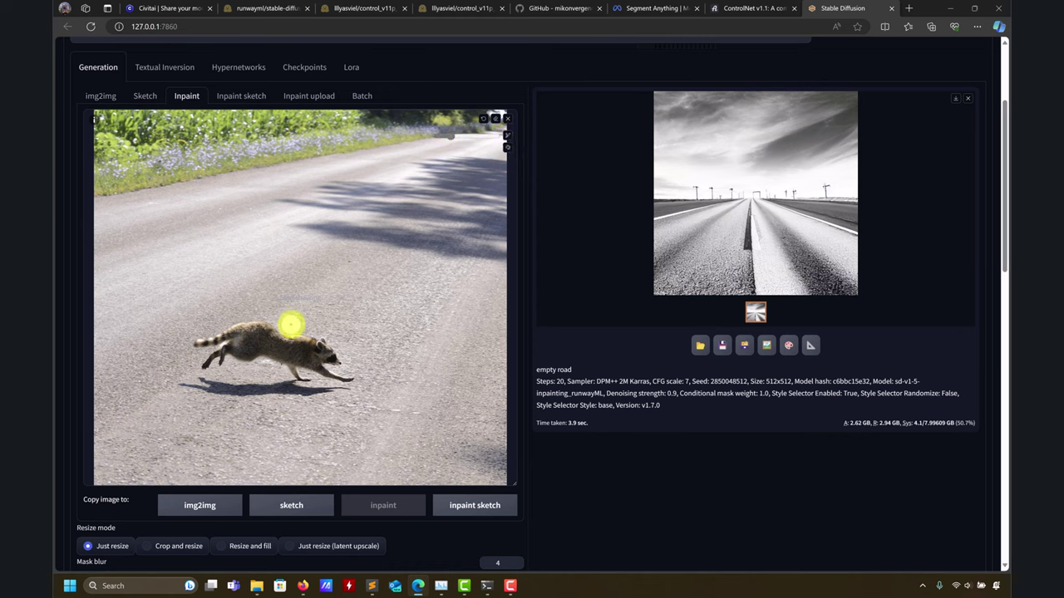
Step: Brush a mask over the raccoon's body, legs and shadow
mouse_move(226, 321)
mouse_down()
mouse_move(176, 352)
mouse_move(173, 370)
mouse_move(188, 383)
mouse_move(329, 401)
mouse_move(310, 341)
mouse_up()
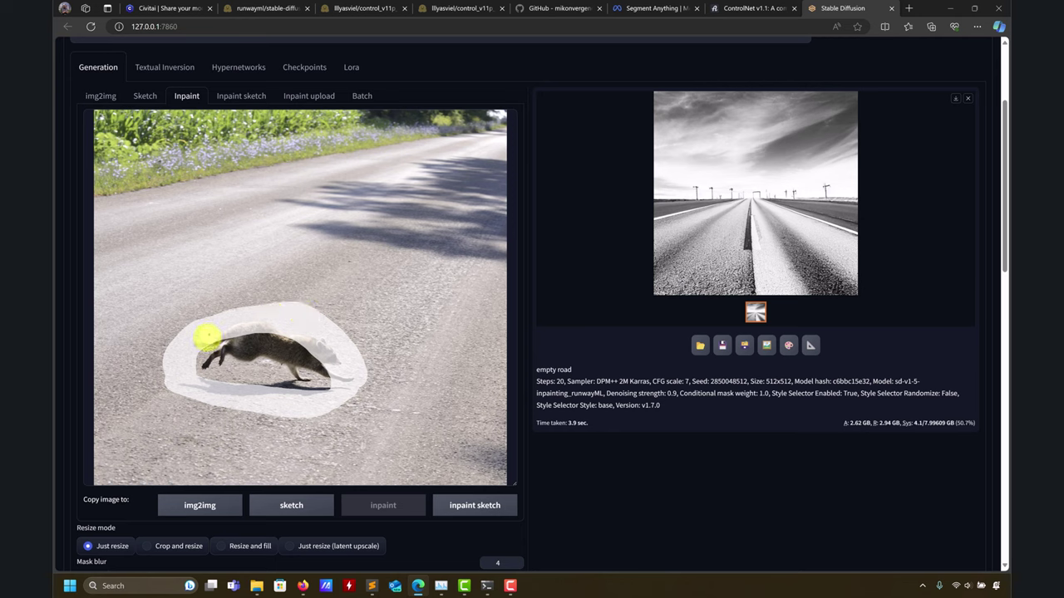
mouse_move(195, 377)
mouse_down()
mouse_move(311, 380)
mouse_move(210, 384)
mouse_up()
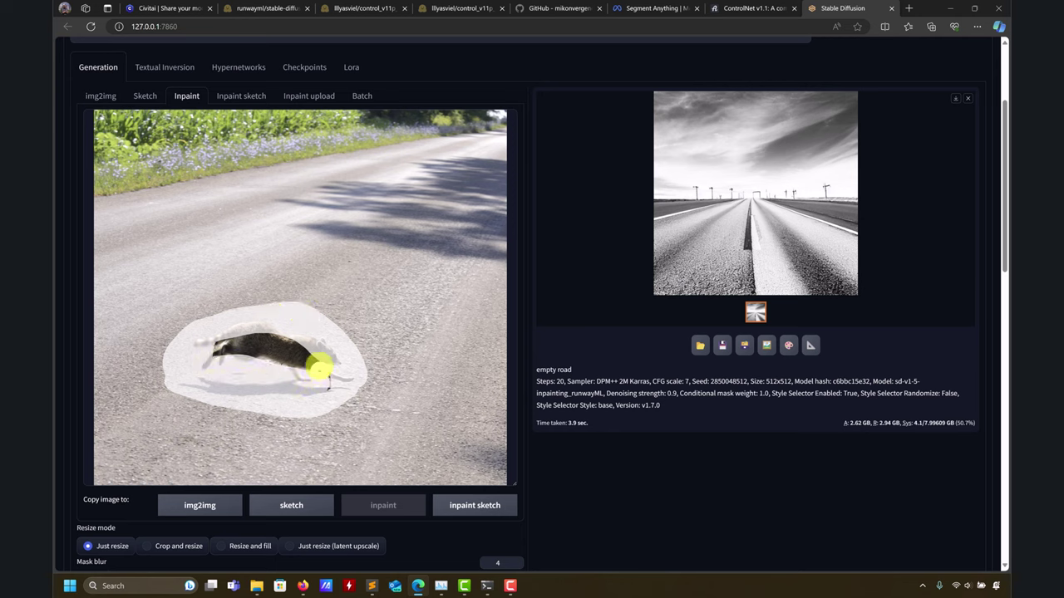
mouse_move(319, 366)
mouse_down()
mouse_move(237, 343)
mouse_move(208, 366)
mouse_up()
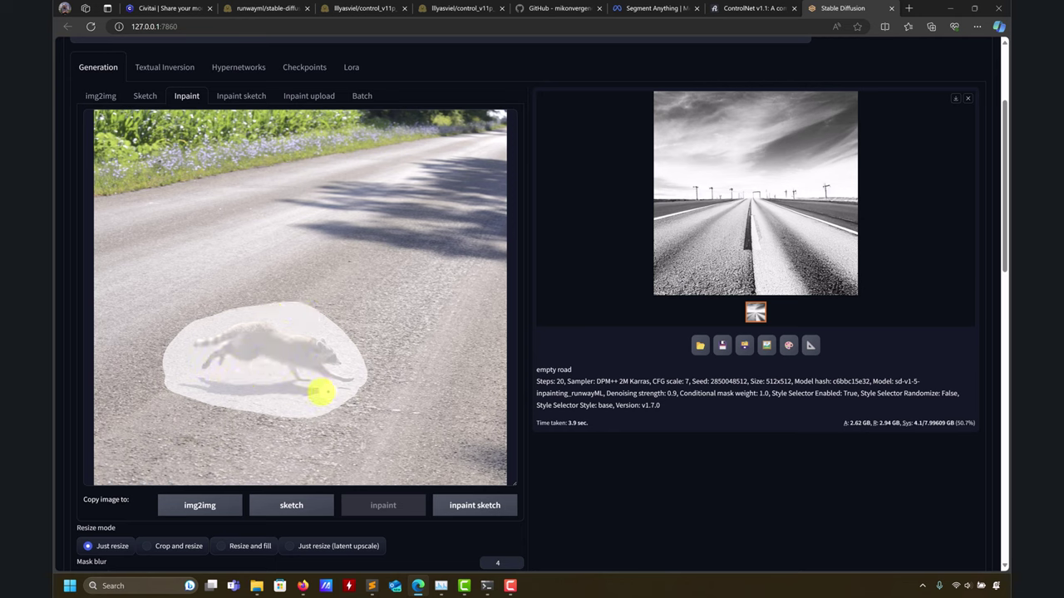
Step: Generate the inpainted road without the raccoon and check it at full size
scroll(653, 423, up, 3)
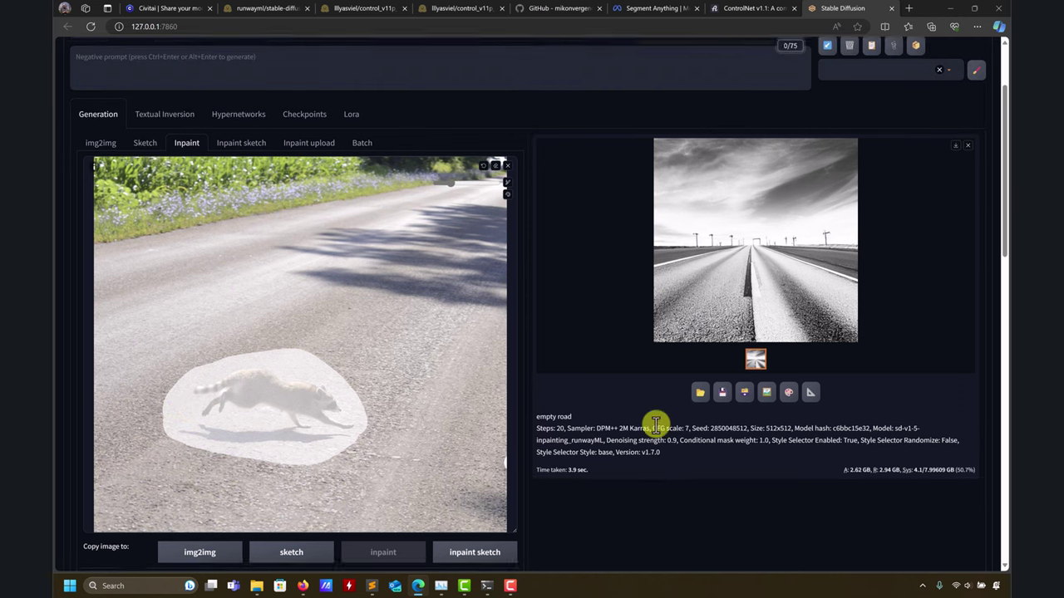
click(874, 119)
scroll(546, 332, down, 10)
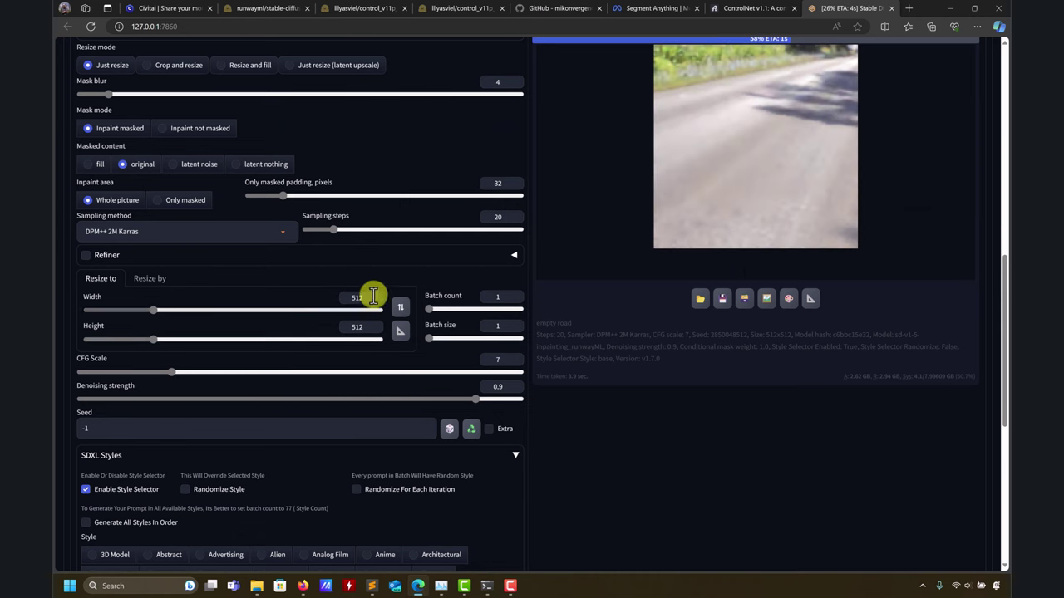
scroll(790, 245, up, 3)
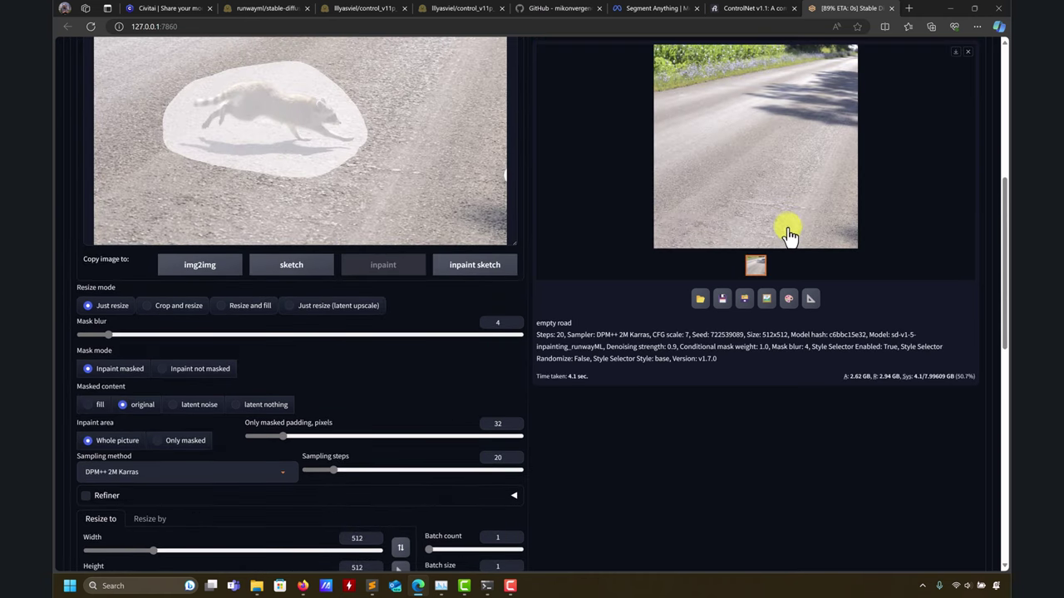
click(782, 234)
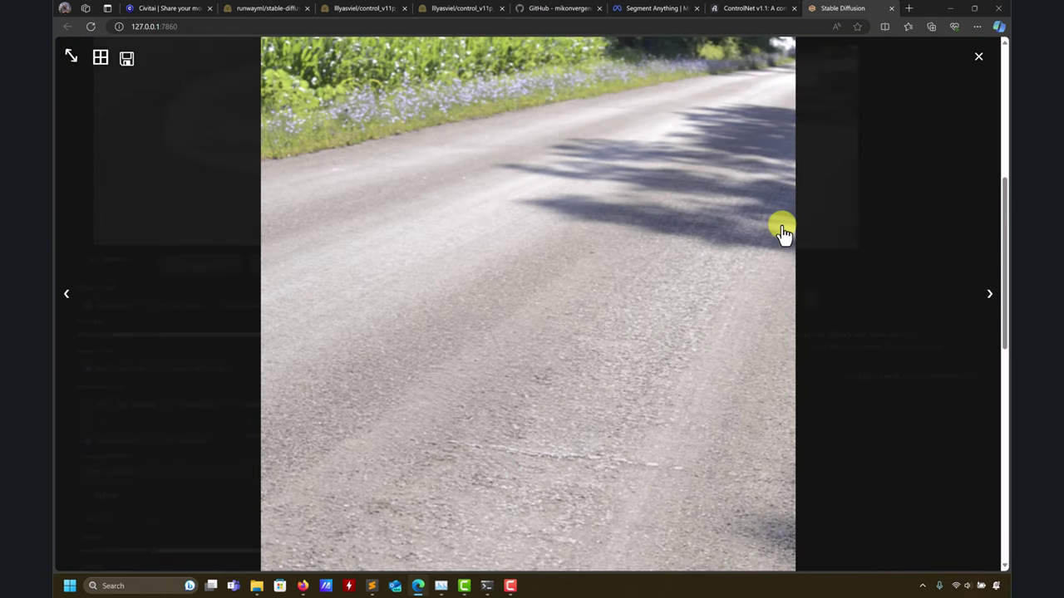
click(976, 46)
Step: Auto-size the output width and height to the photo's 1814×1653
scroll(828, 146, down, 3)
scroll(463, 391, down, 1)
click(400, 251)
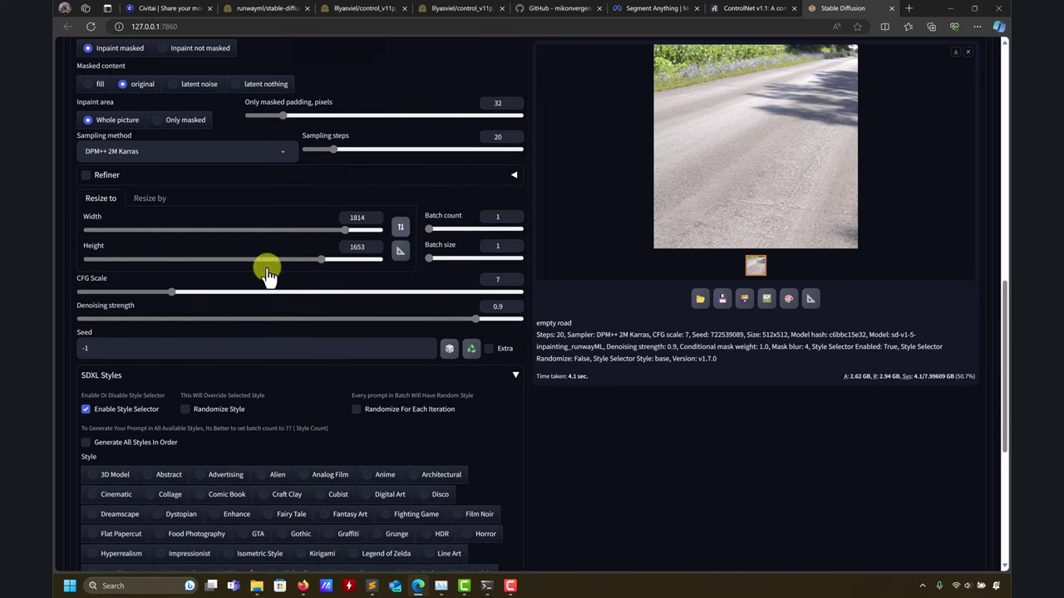
scroll(612, 373, up, 6)
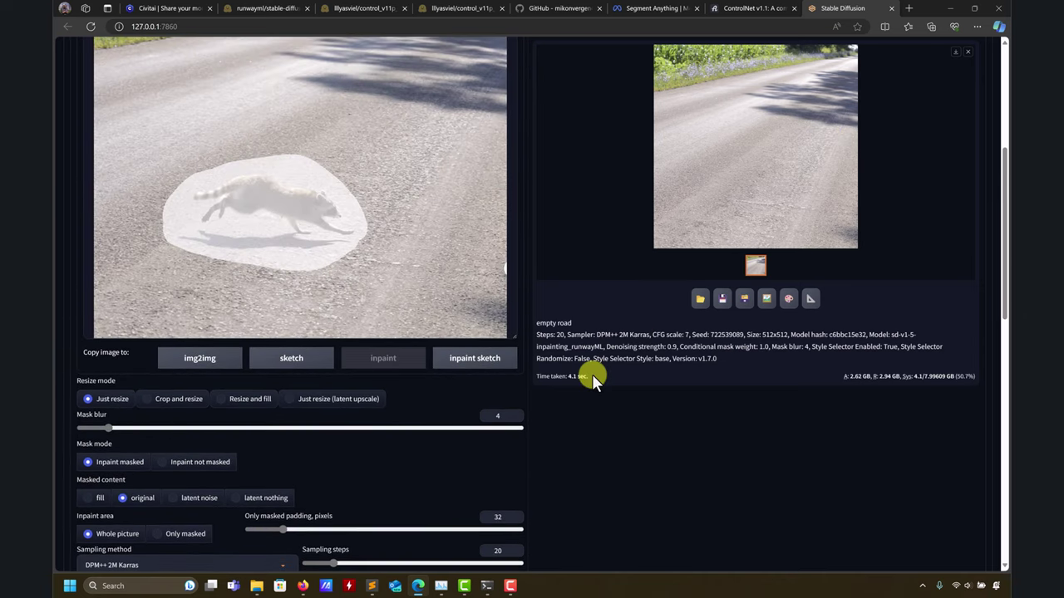
scroll(599, 390, up, 1)
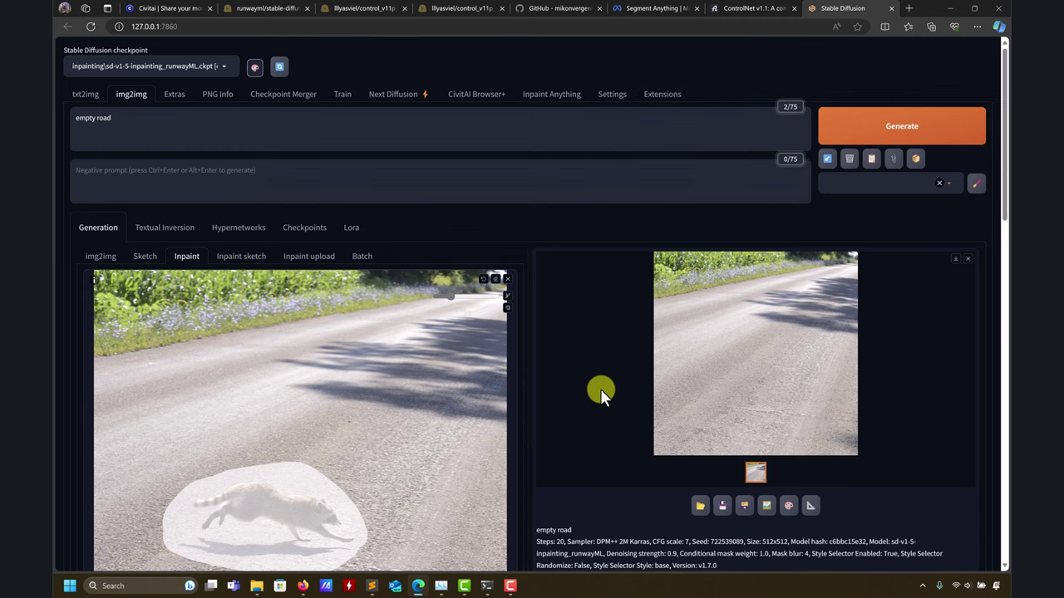
scroll(315, 444, down, 10)
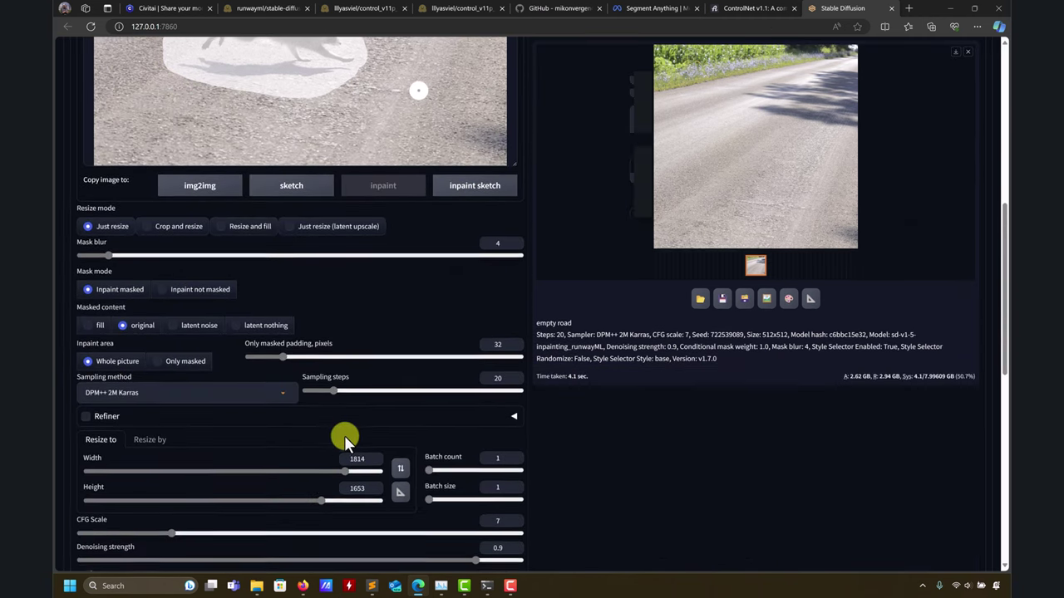
scroll(523, 464, up, 5)
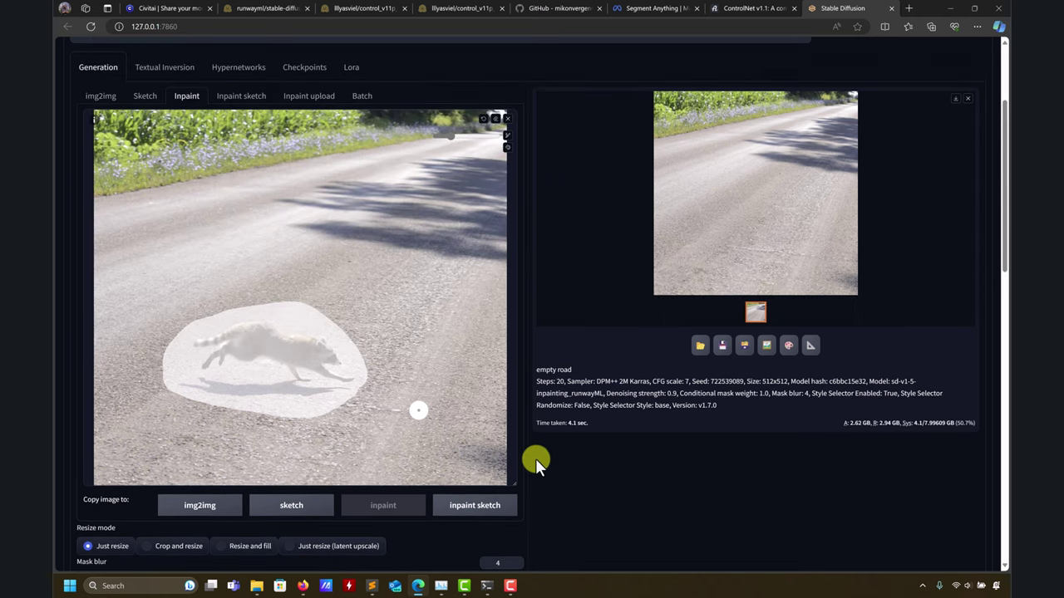
scroll(634, 435, up, 2)
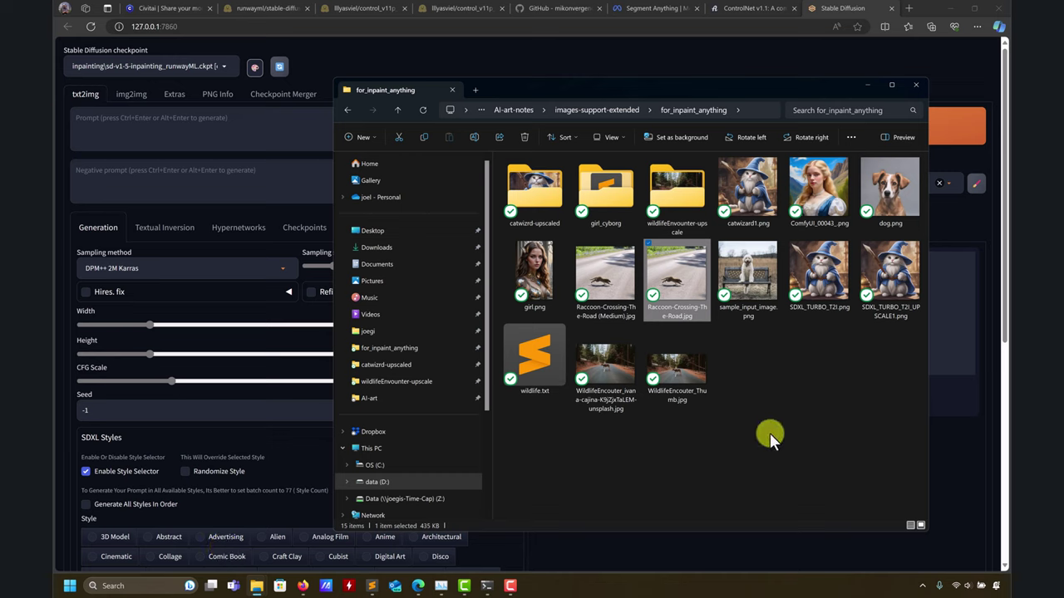
Step: Preview catwizard1.png in Photos, close it, and move the folder window aside
click(765, 209)
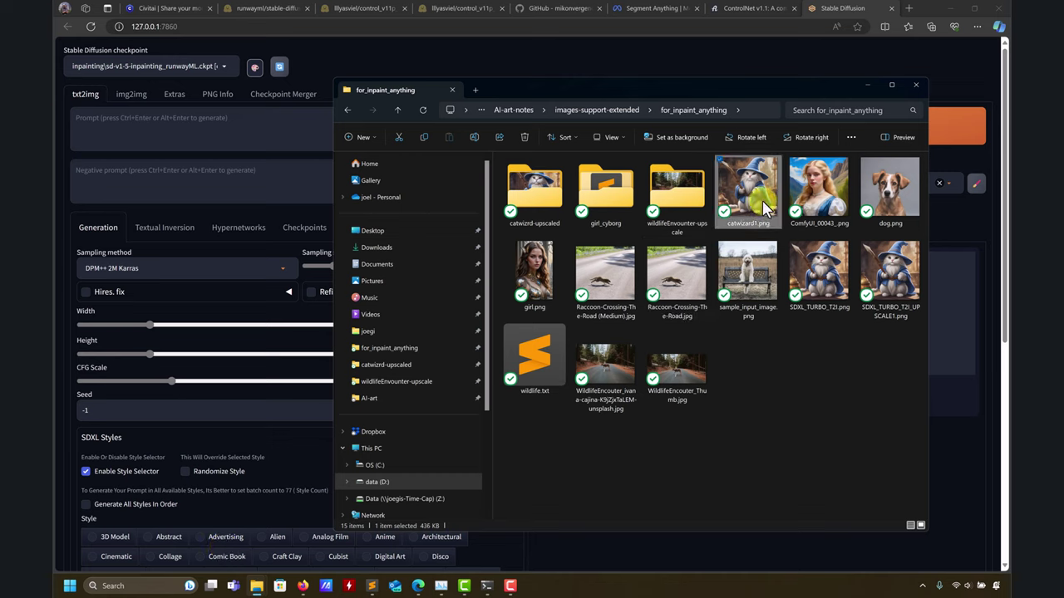
double_click(765, 210)
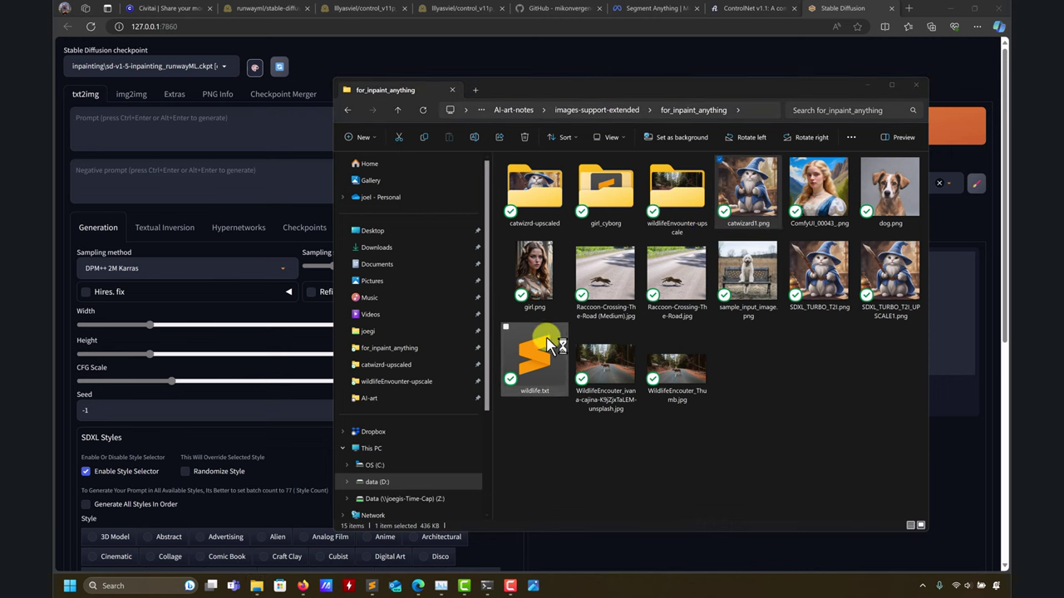
drag(822, 81, 442, 152)
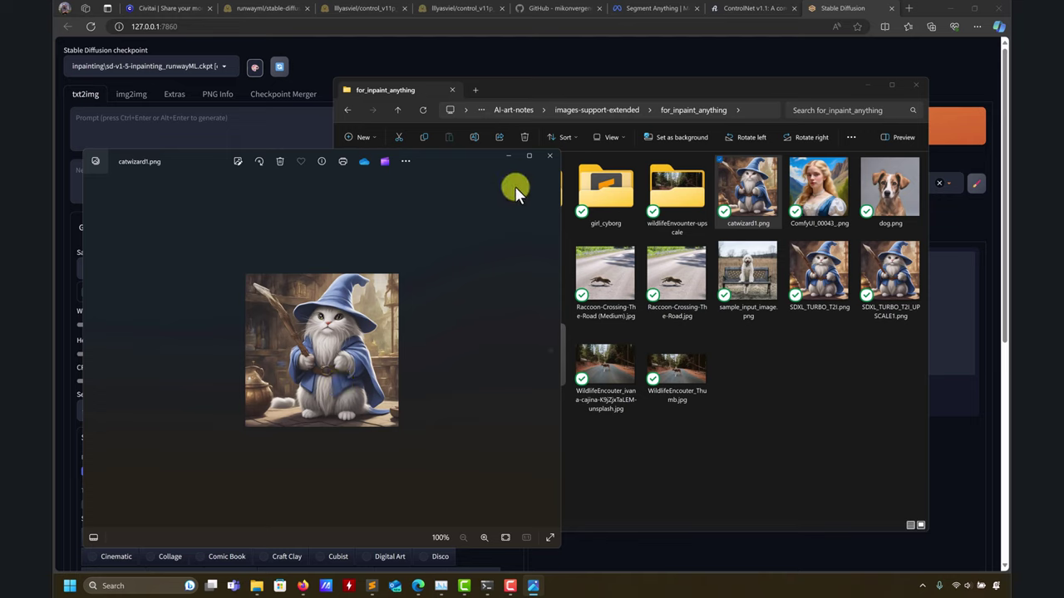
click(546, 157)
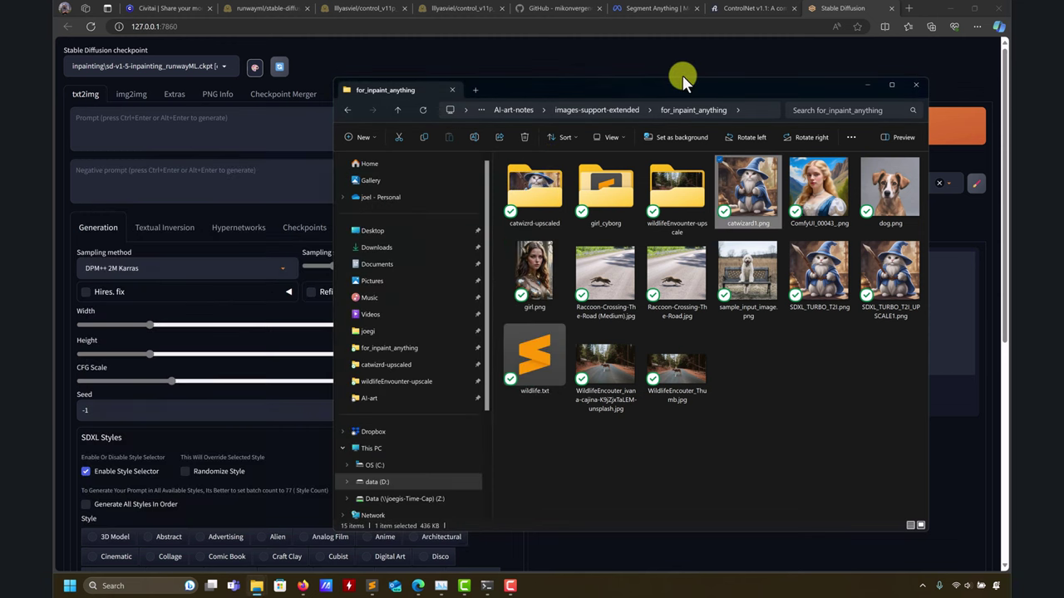
drag(682, 92, 691, 174)
Step: Load catwizard1.png from the for_inpaint_anything folder as the Inpaint Anything input image
click(546, 106)
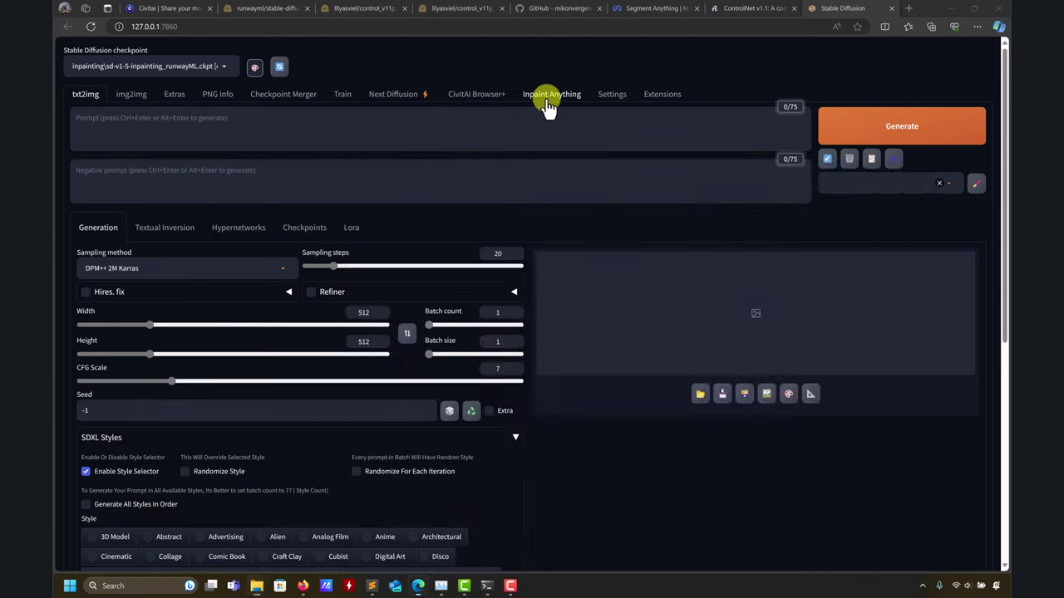
mouse_move(254, 588)
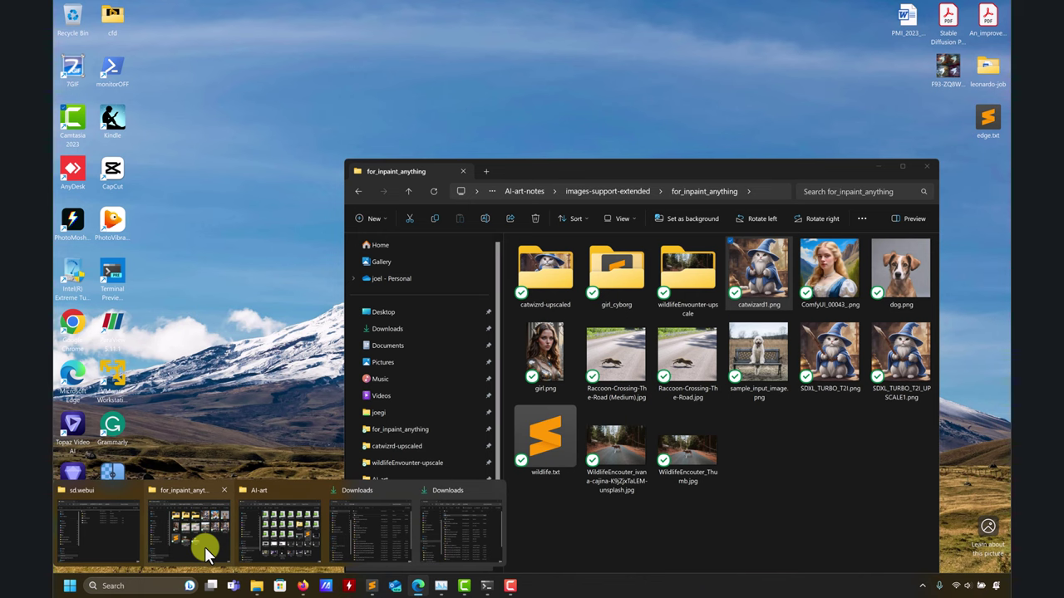
click(204, 547)
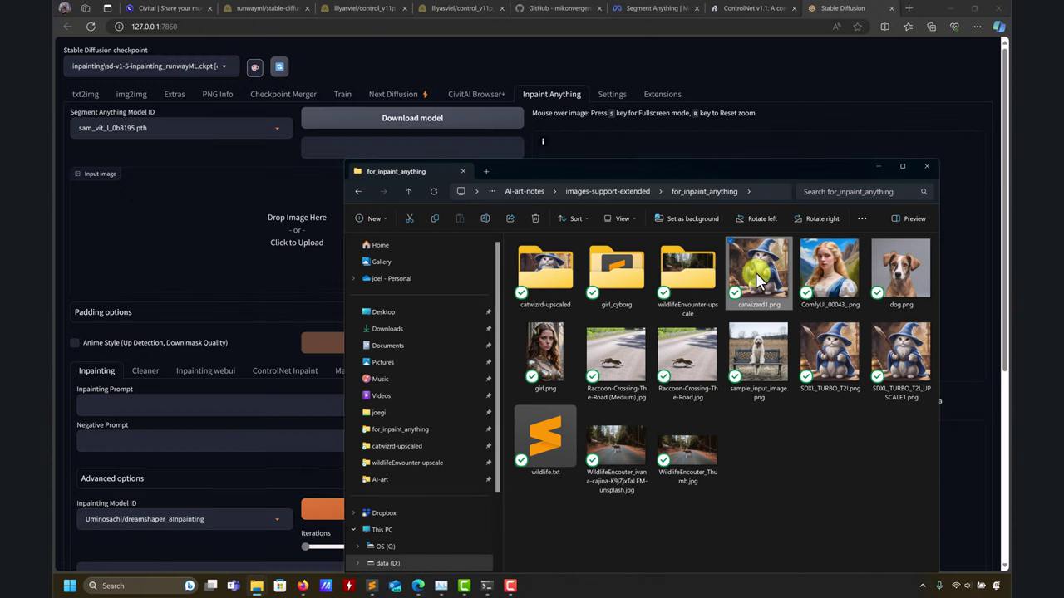
drag(755, 272, 175, 237)
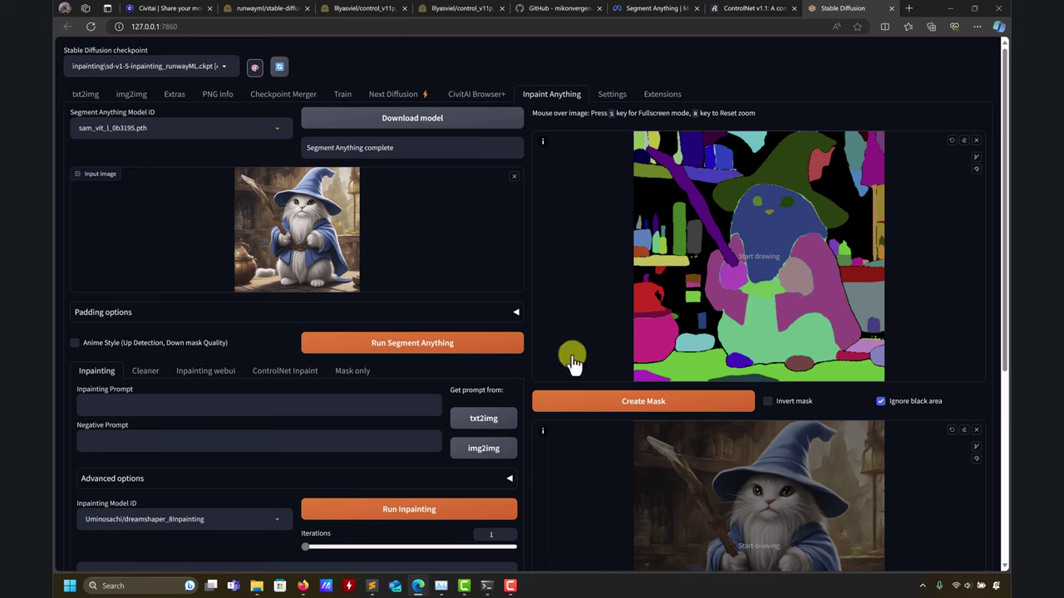
Step: Replace the input image with SDXL_TURBO_T2I.png
mouse_move(258, 585)
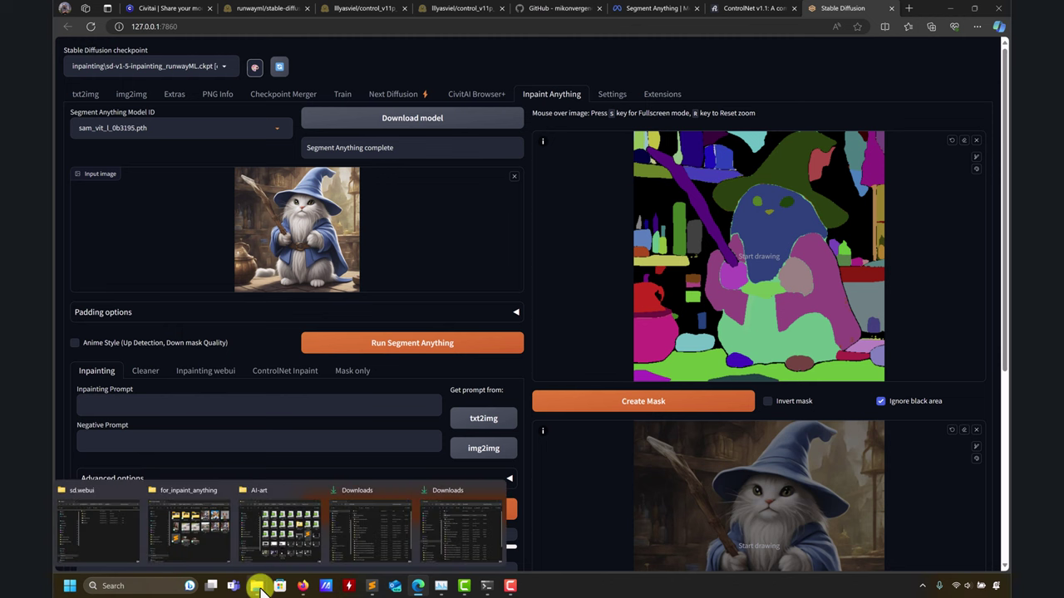
click(202, 537)
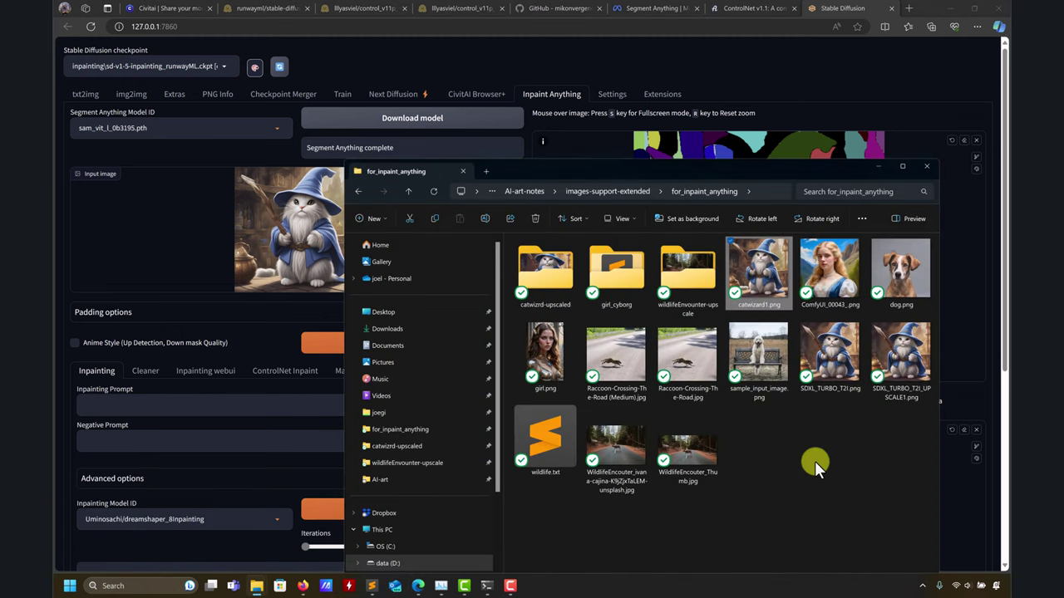
drag(828, 353, 299, 239)
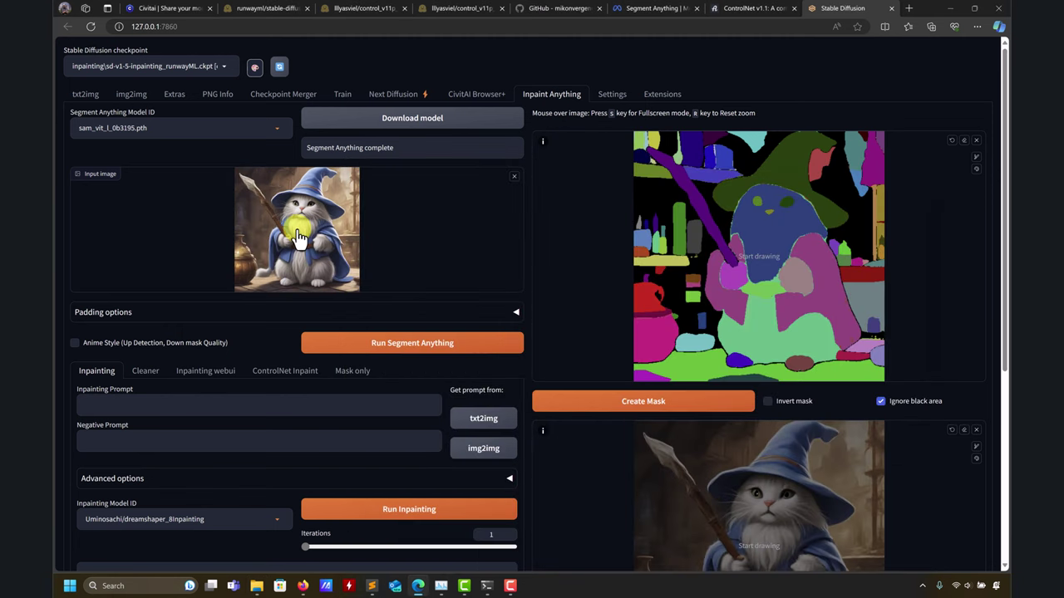
Step: Segment the SDXL_TURBO_T2I.png cat wizard and create a mask from the robe segments
click(413, 349)
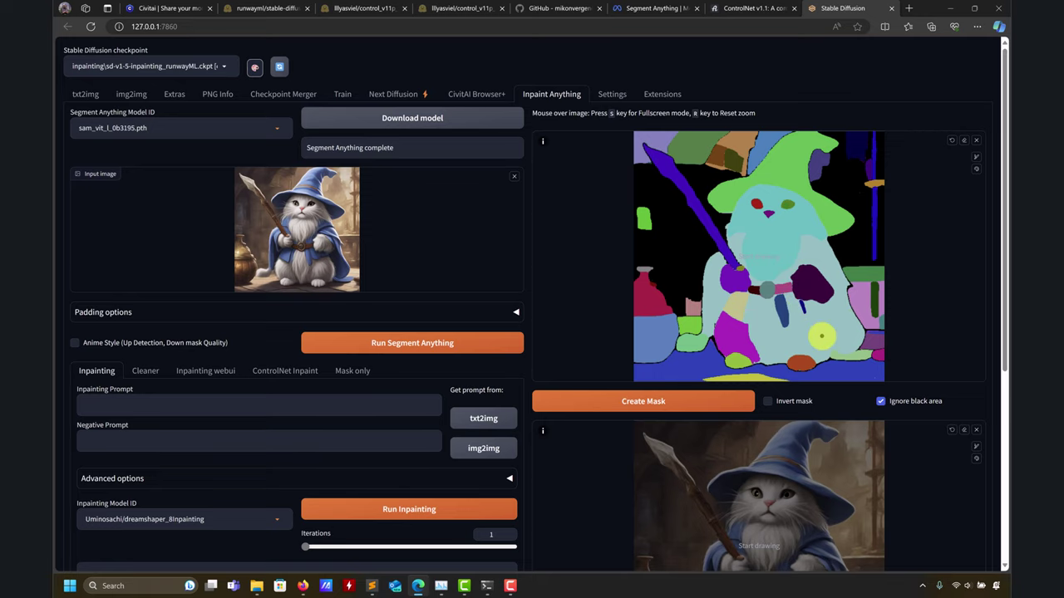
scroll(781, 326, down, 3)
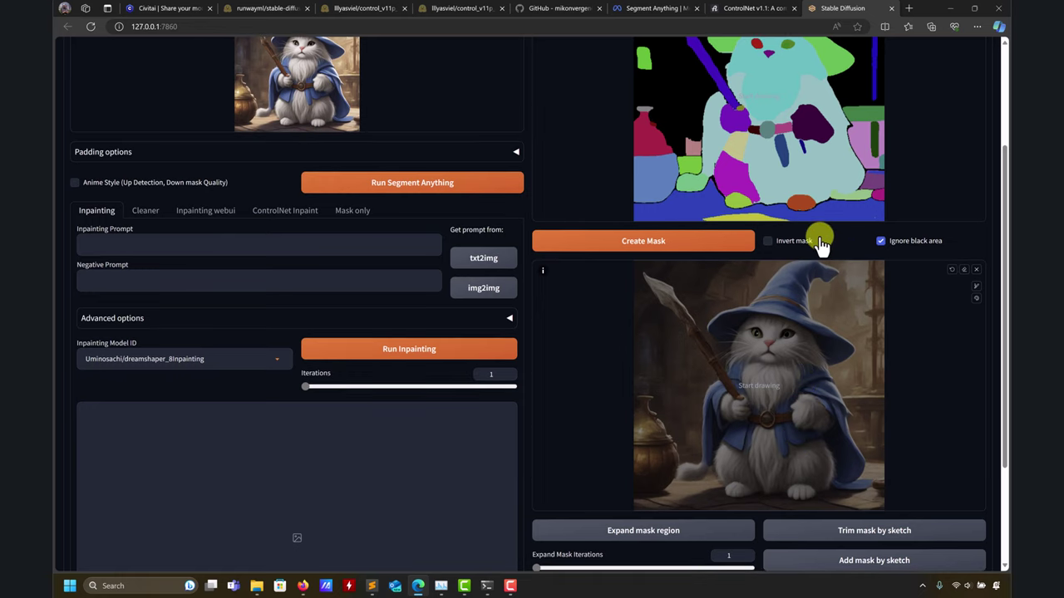
scroll(746, 204, up, 1)
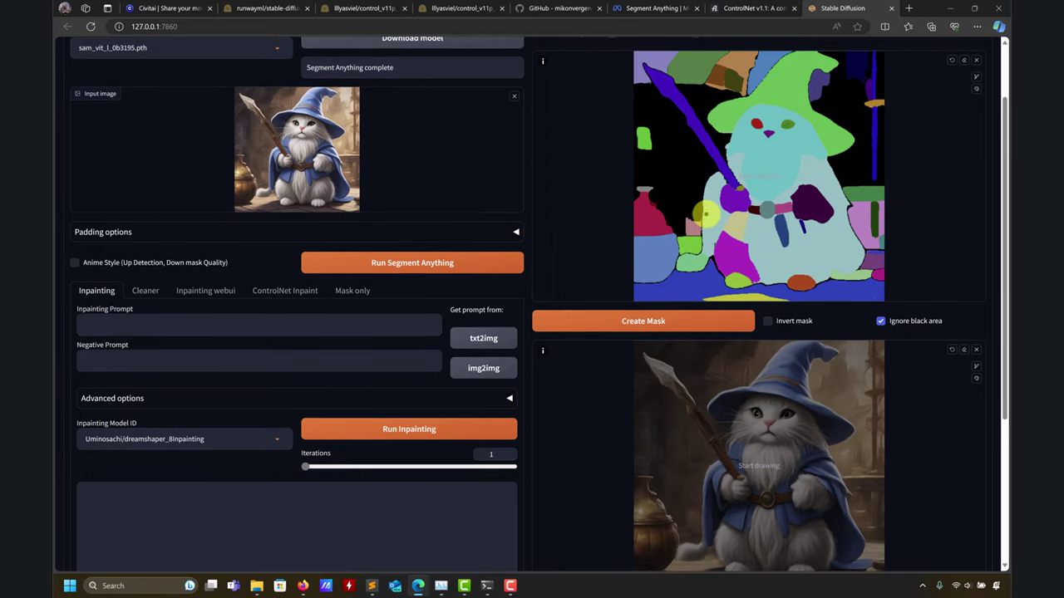
click(791, 260)
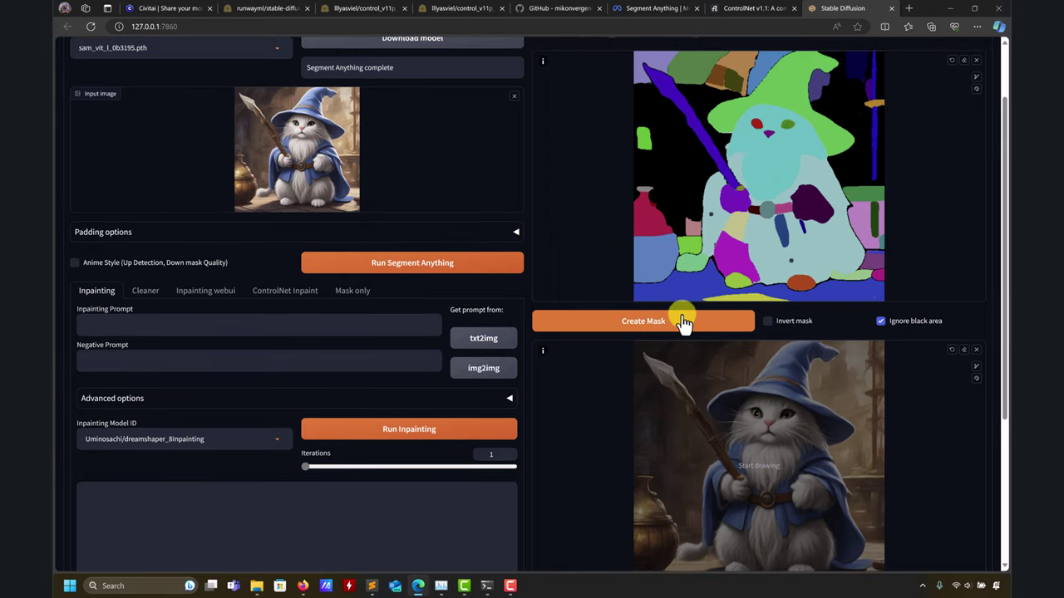
click(742, 323)
Step: Enlarge the sketch brush slightly and paint extra mask over the cat's lower body
scroll(774, 340, down, 2)
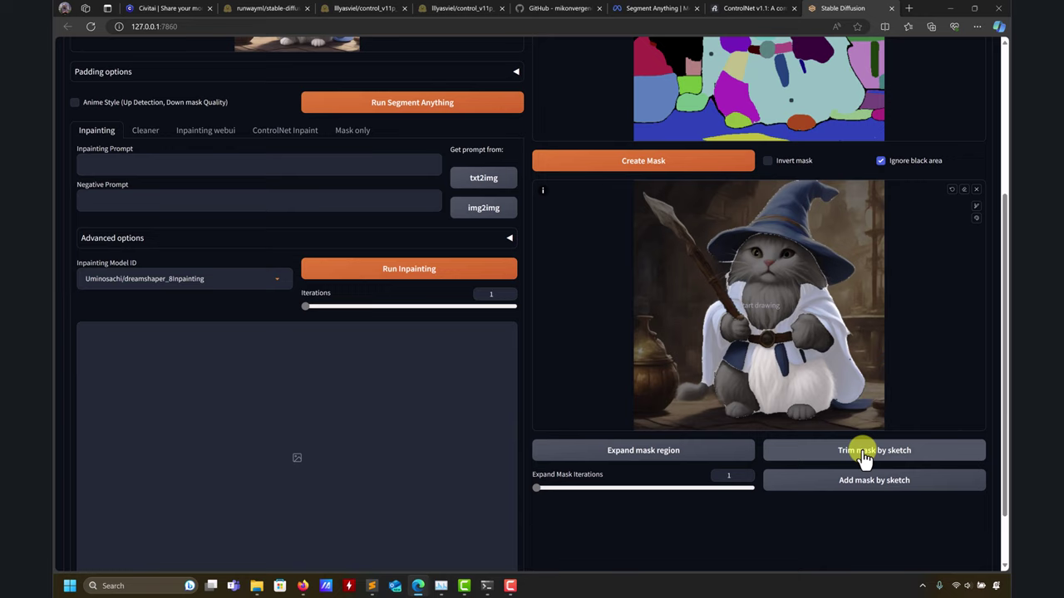
click(975, 206)
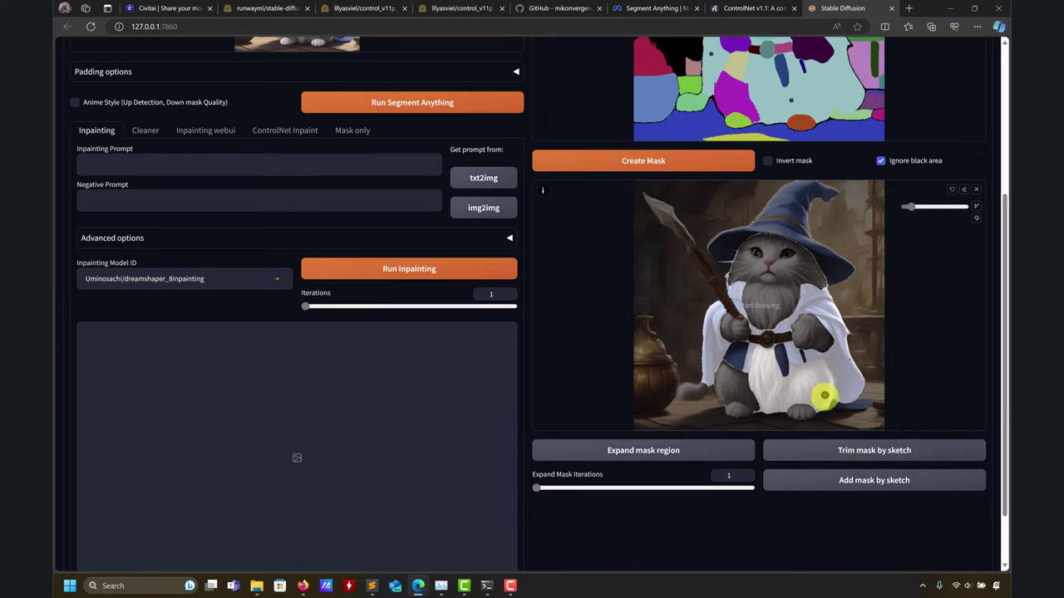
drag(911, 208, 920, 207)
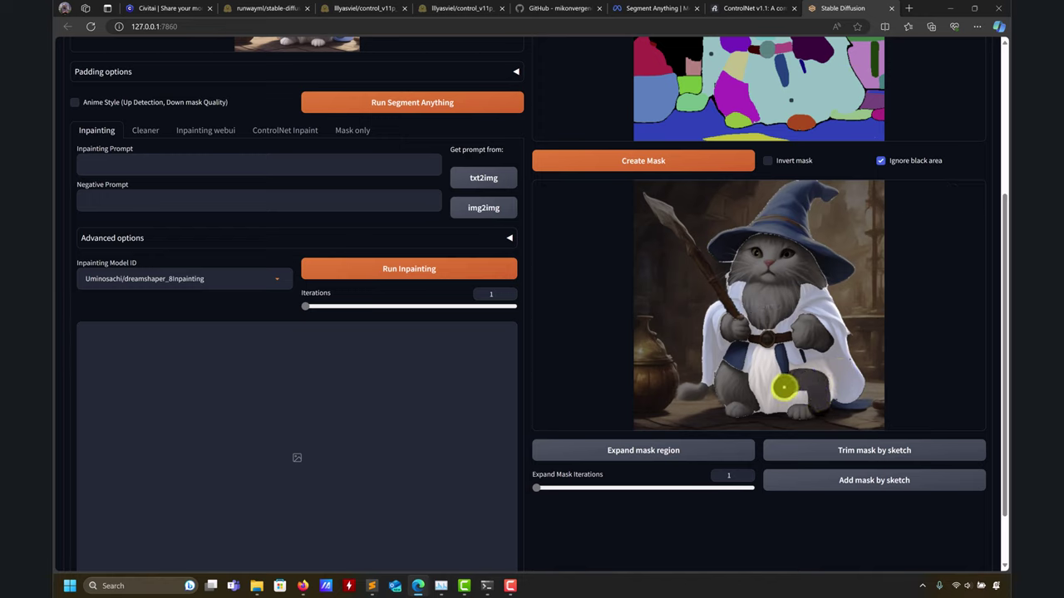
mouse_move(766, 398)
mouse_down()
mouse_move(763, 369)
mouse_move(771, 413)
mouse_move(809, 426)
mouse_up()
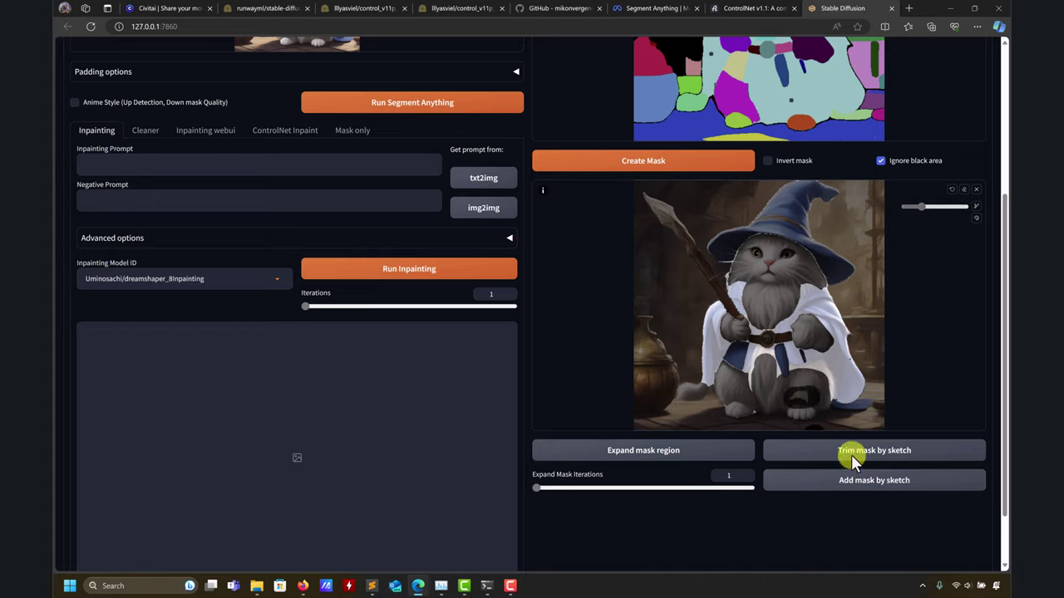
scroll(846, 428, up, 3)
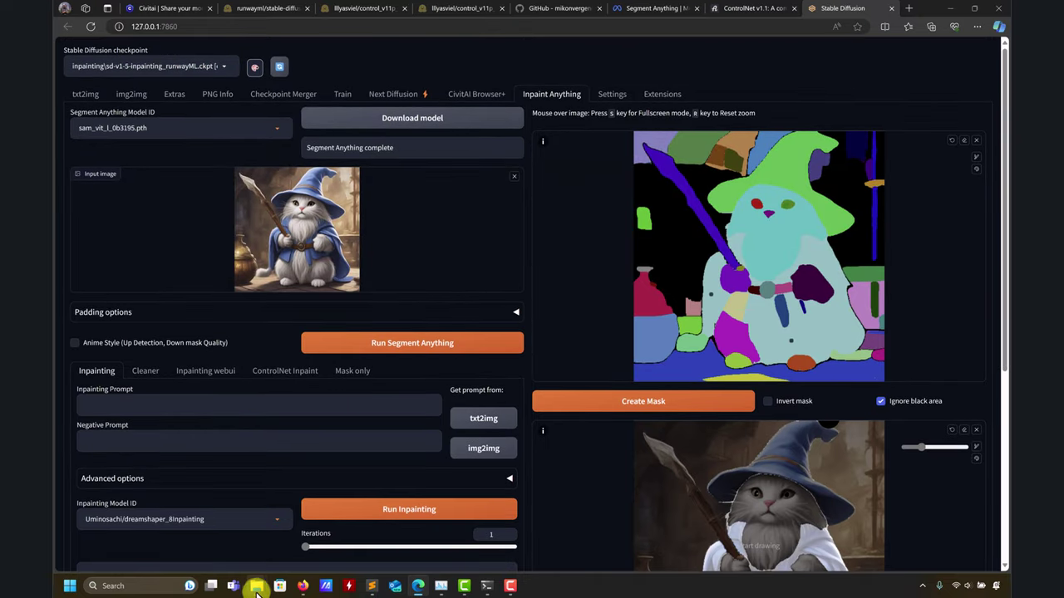
Step: Load SDXL_TURBO_T2I.png as the input image and run Segment Anything on it
mouse_move(255, 581)
click(181, 530)
drag(830, 354, 285, 266)
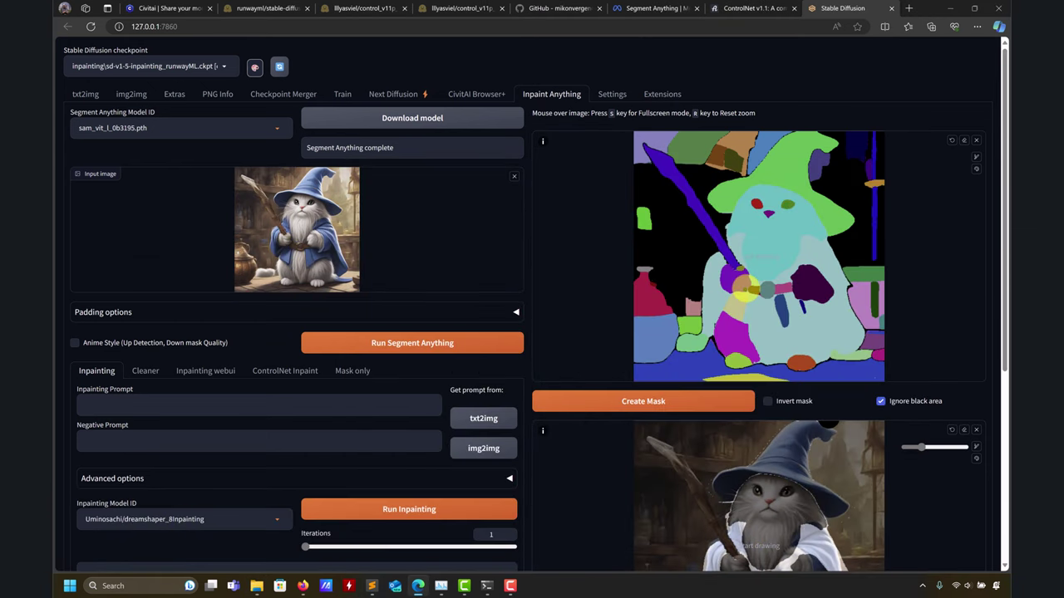
click(448, 347)
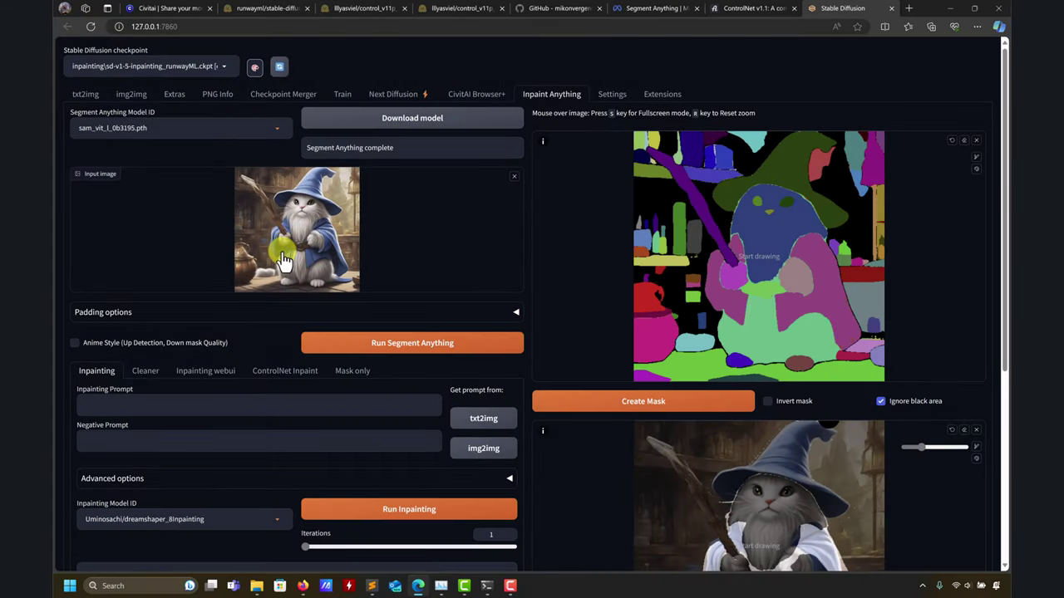
Step: Dot the two robe segments on the segmentation map and create a mask from them
click(976, 156)
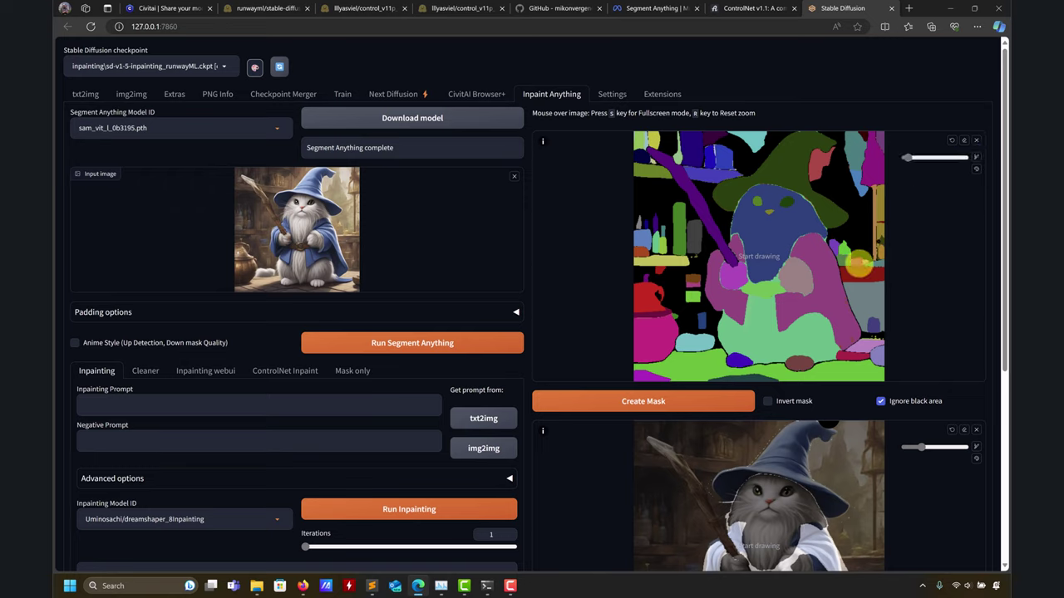
click(829, 292)
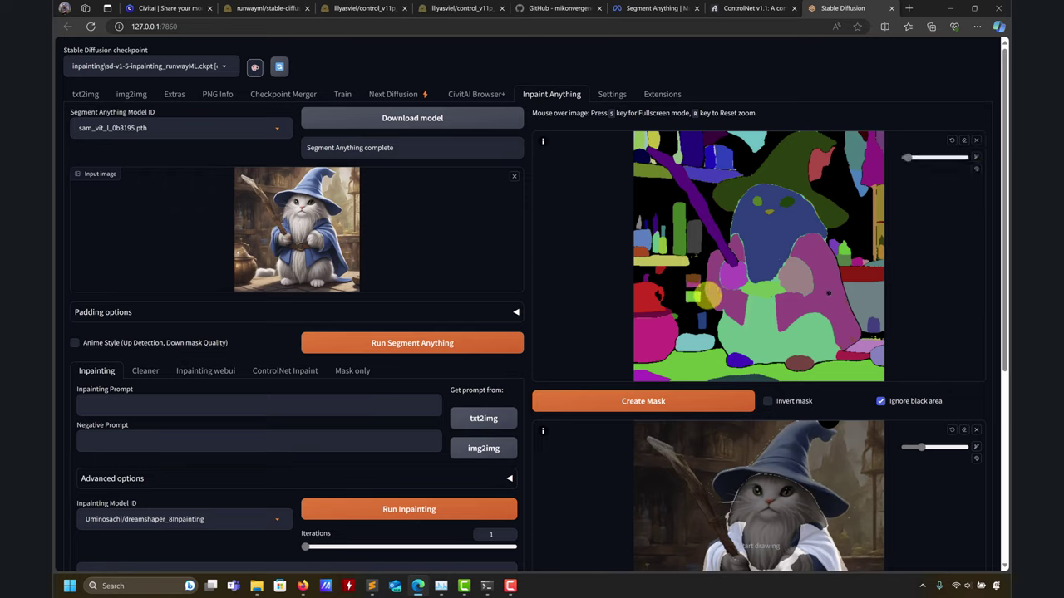
click(717, 293)
click(665, 400)
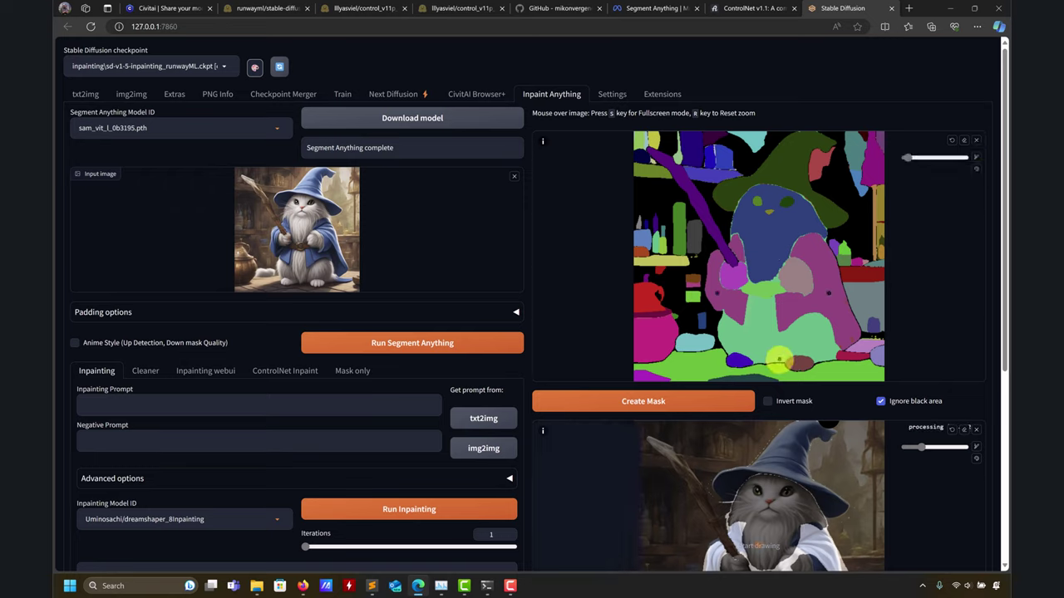
Step: Recreate the robe mask from the marked segments after leaving the full-screen mask view
scroll(779, 359, down, 3)
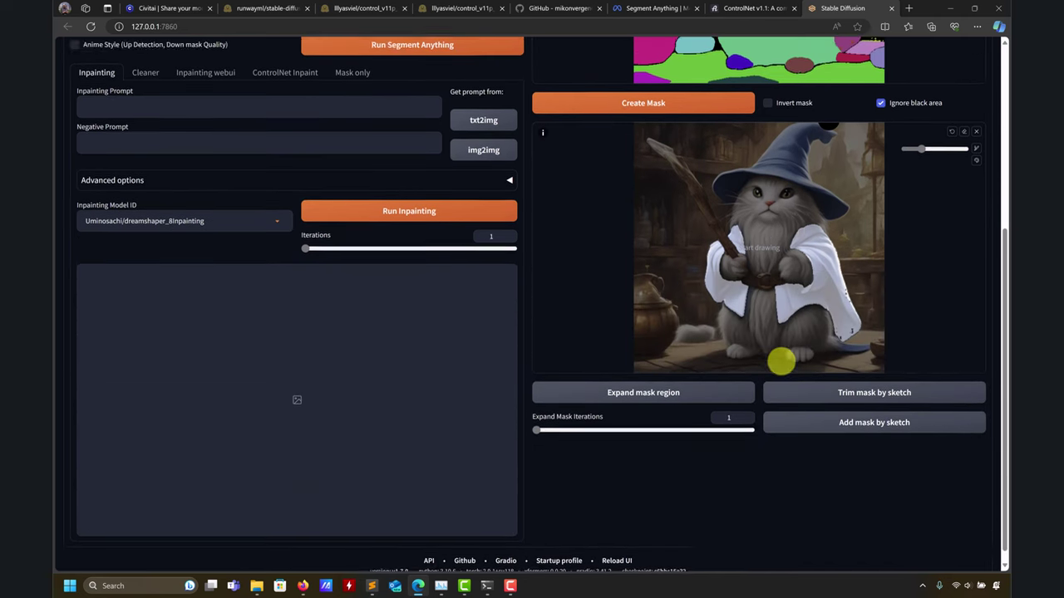
scroll(781, 361, up, 2)
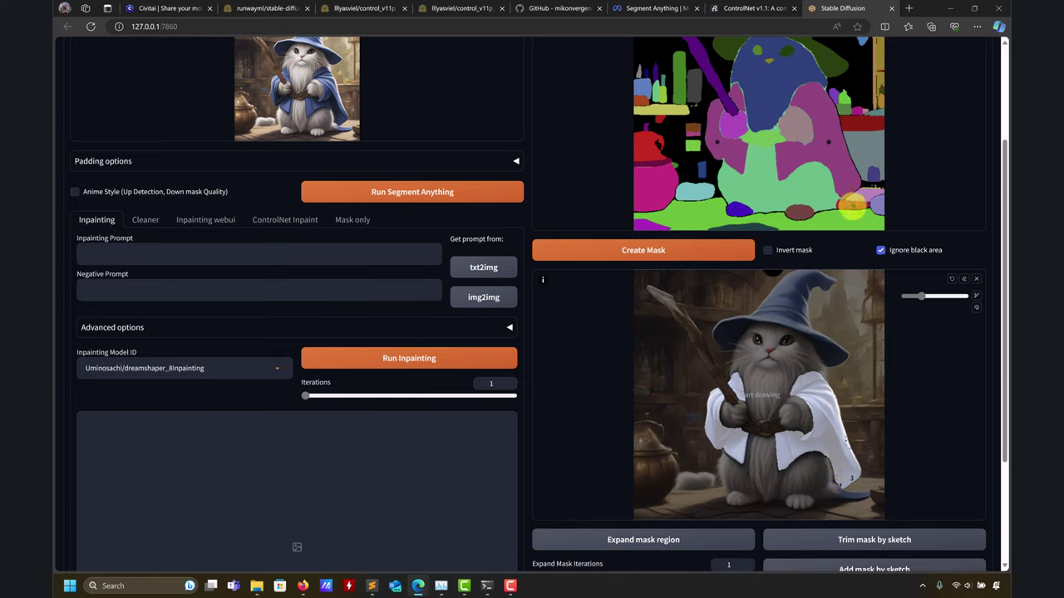
click(745, 251)
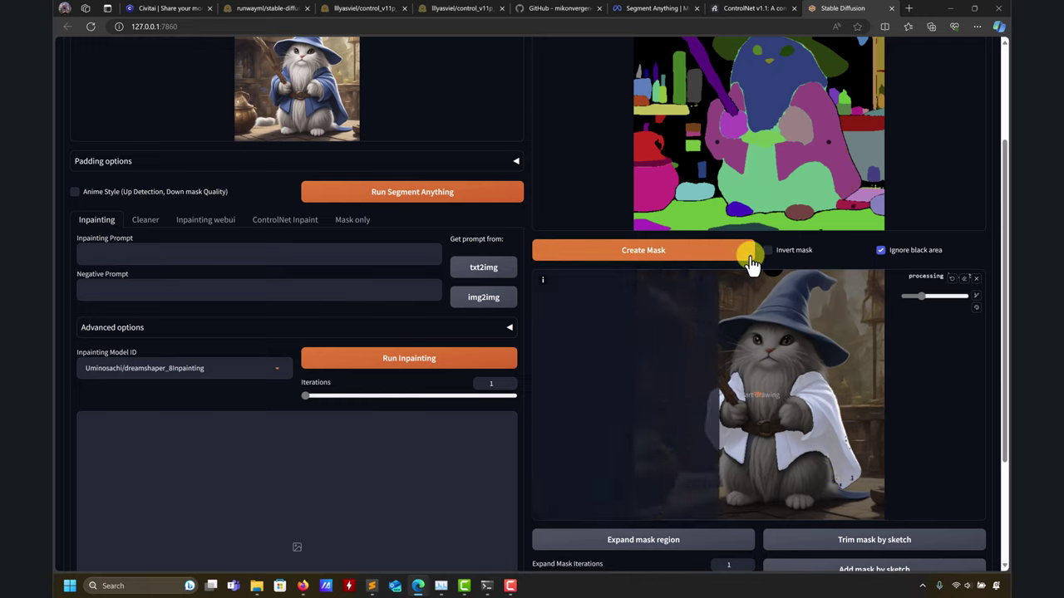
scroll(850, 463, up, 3)
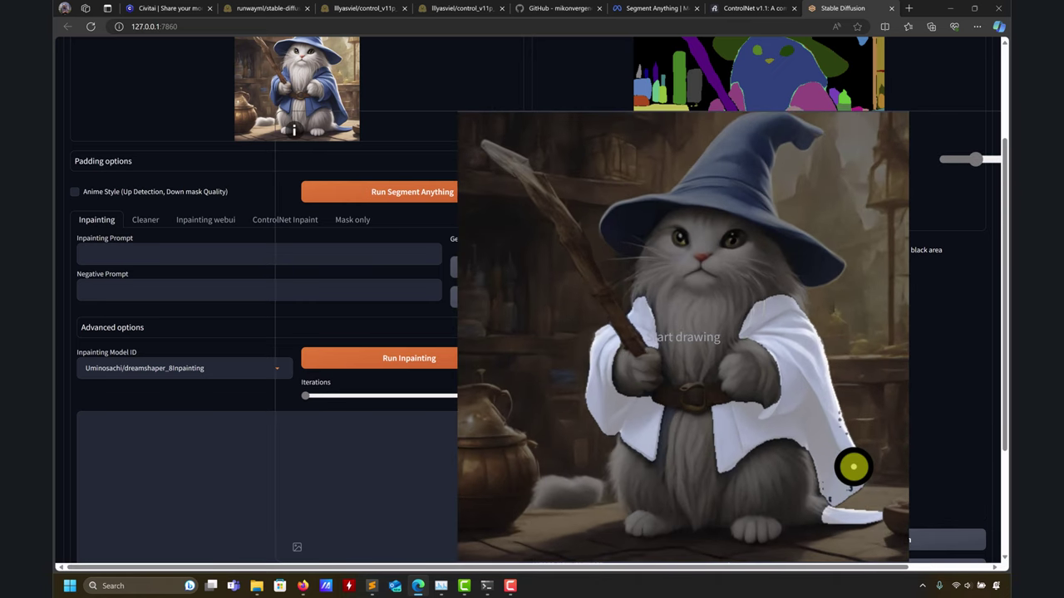
scroll(854, 467, up, 3)
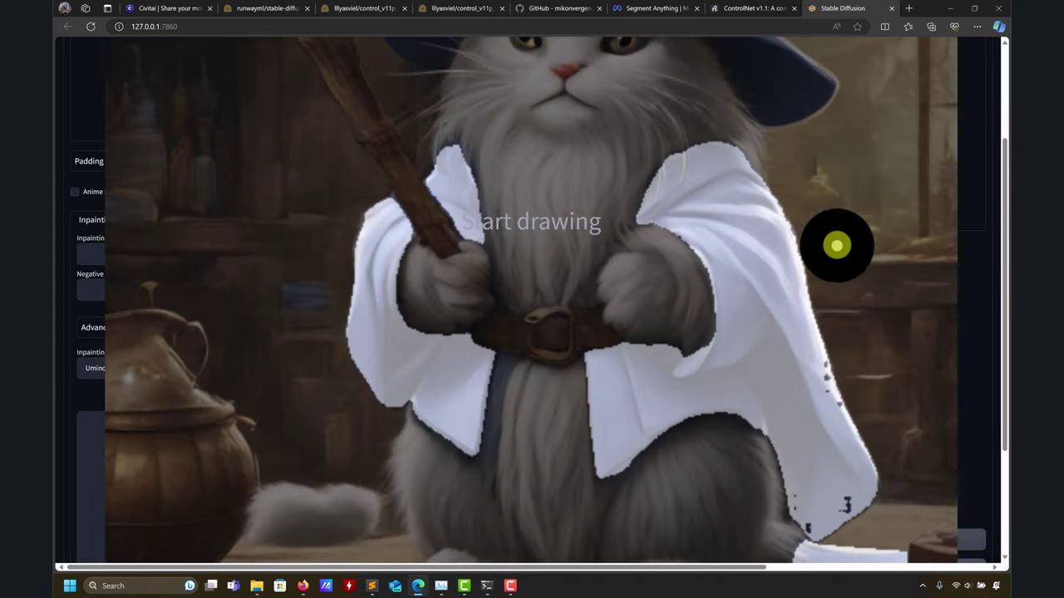
scroll(837, 245, up, 3)
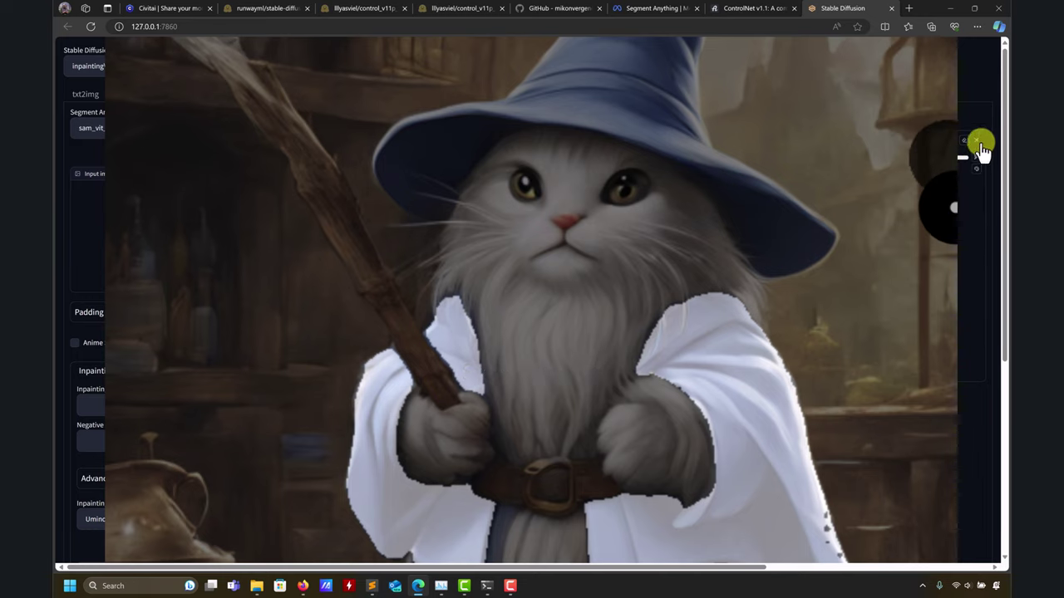
key(s)
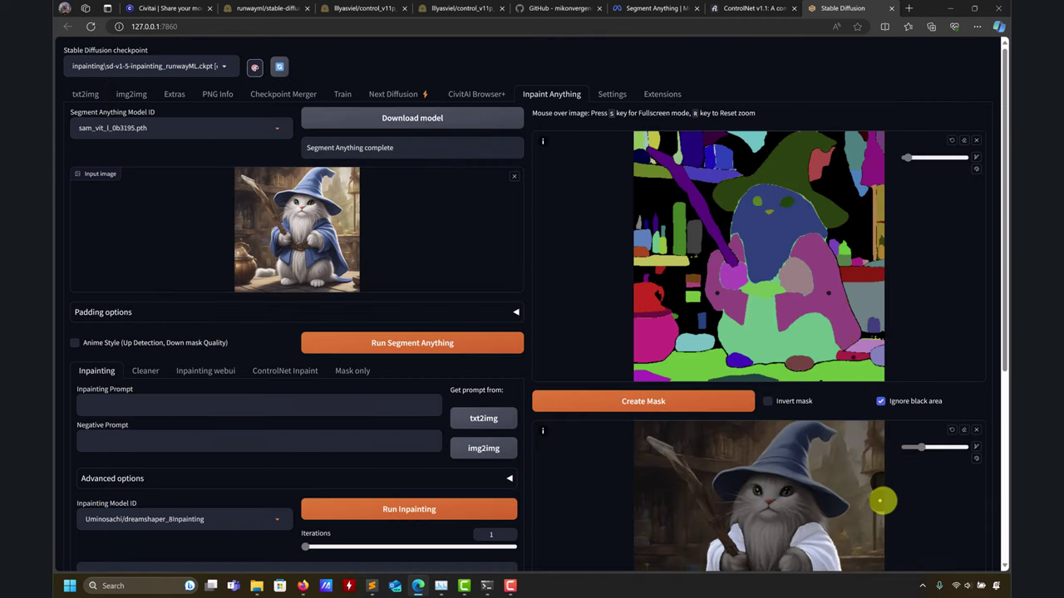
click(687, 404)
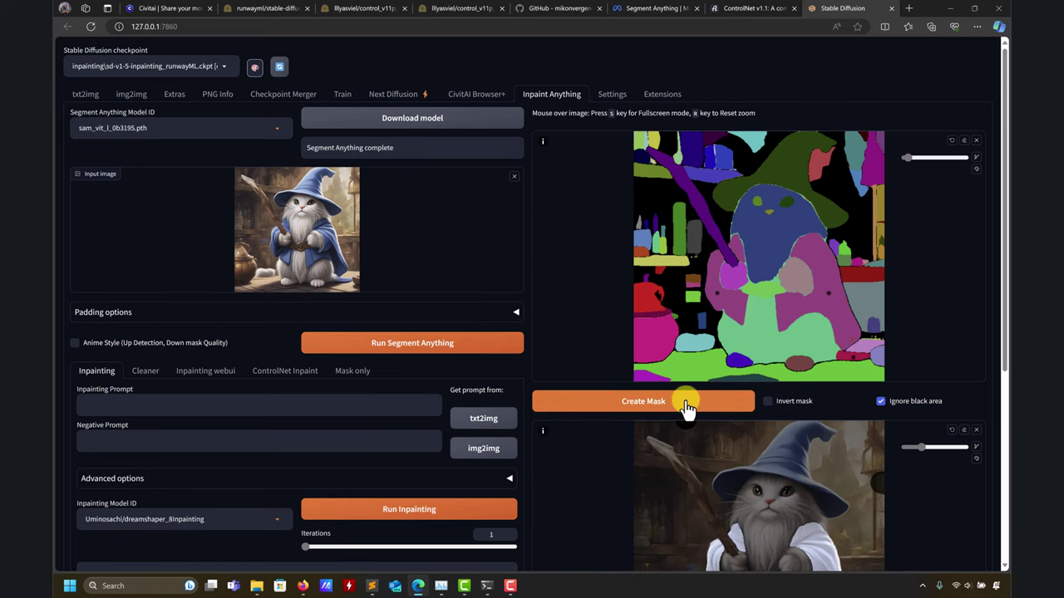
Step: Set Expand Mask Iterations to 2 and expand the robe mask
scroll(903, 499, down, 4)
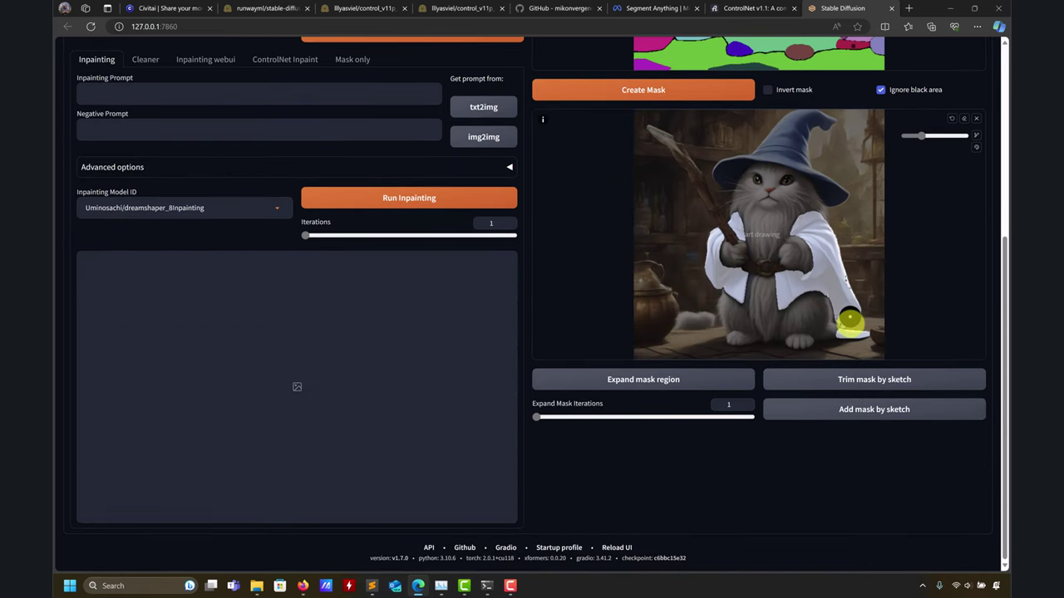
click(702, 384)
click(747, 405)
click(700, 386)
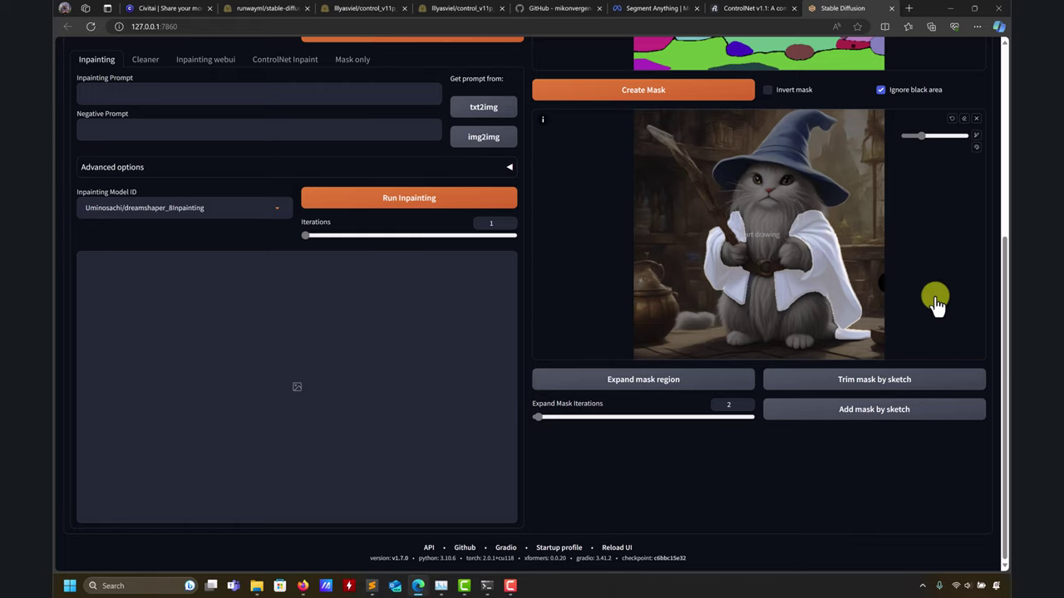
scroll(933, 299, up, 2)
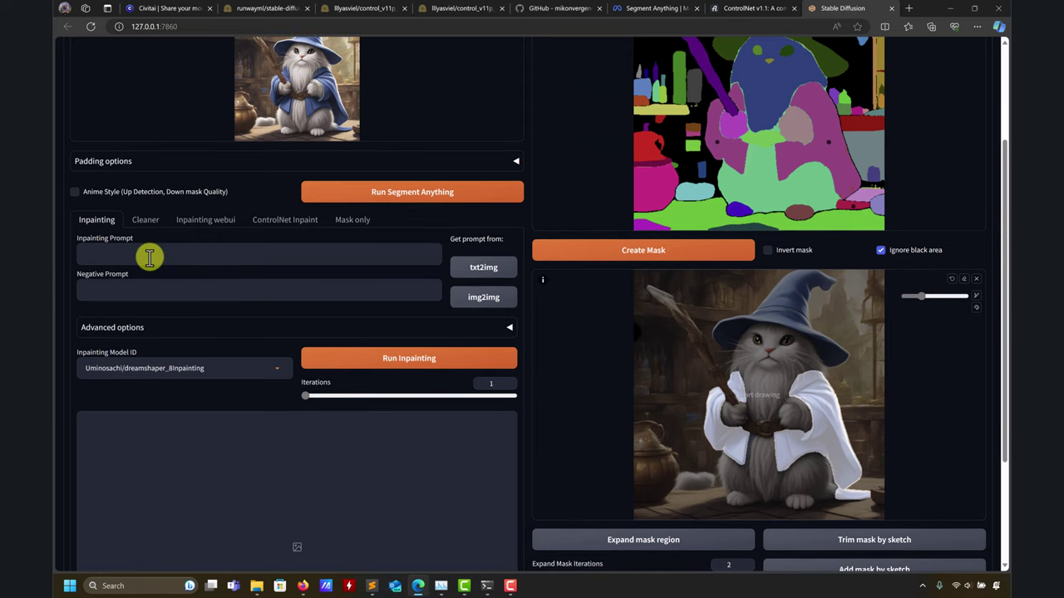
scroll(155, 278, up, 2)
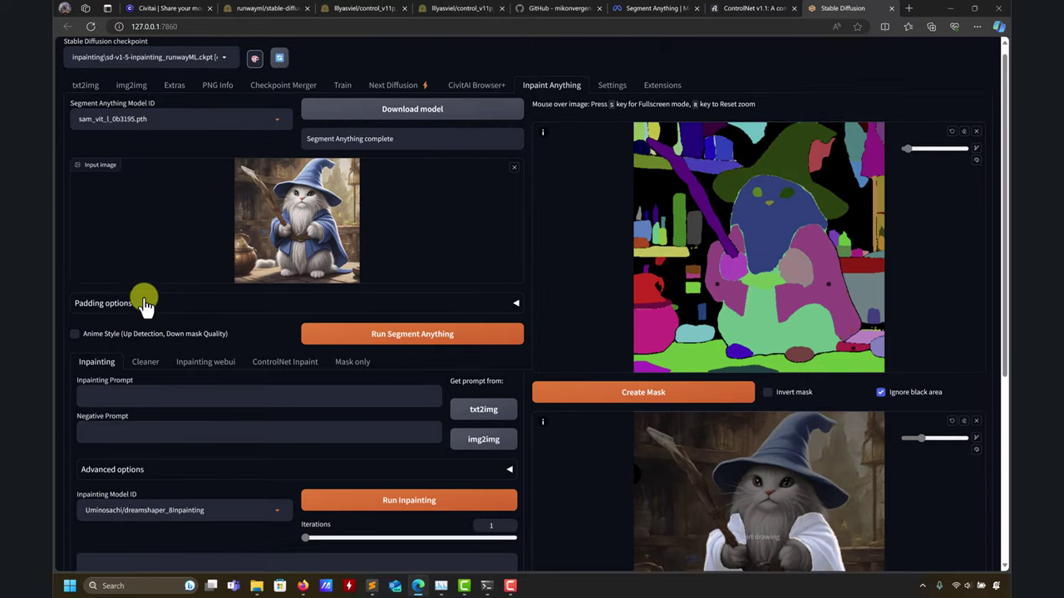
Step: Prompt 'red coat' with iterations at 2 and run inpainting on the robe mask
click(160, 403)
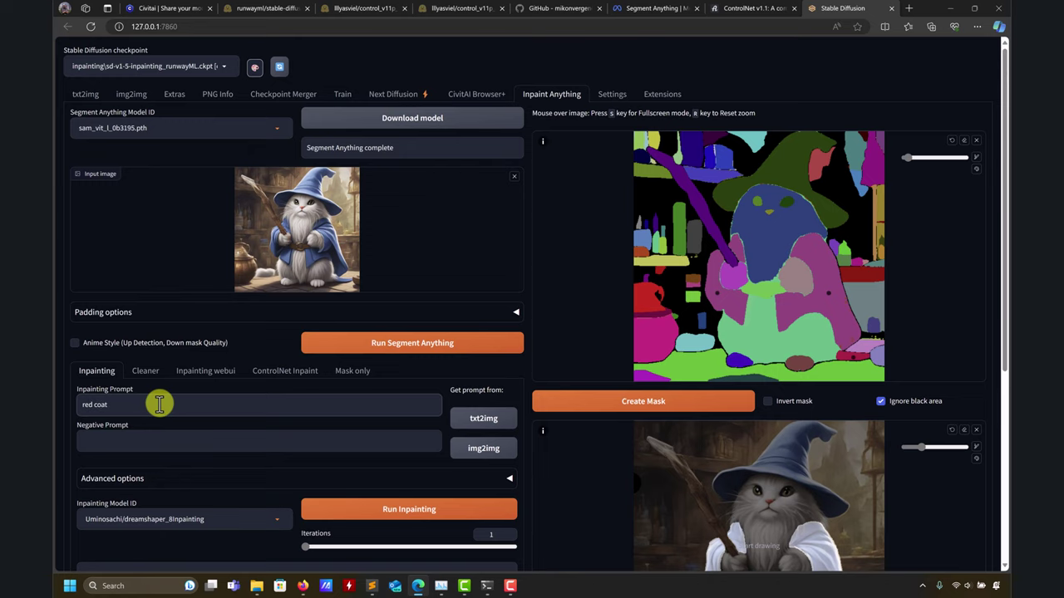
scroll(256, 481, down, 1)
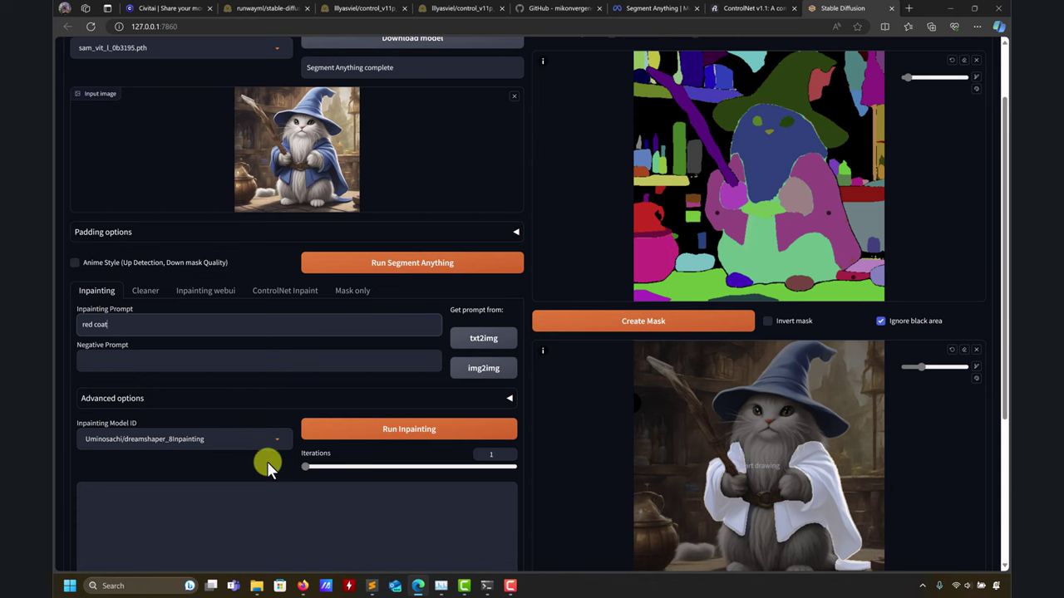
scroll(261, 463, down, 3)
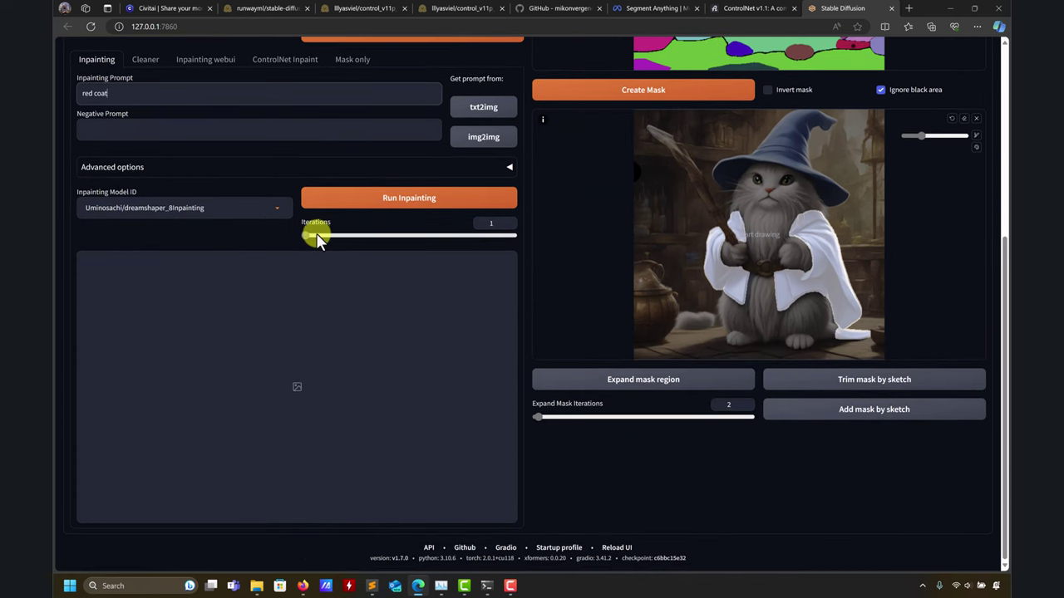
drag(318, 238, 329, 236)
click(394, 202)
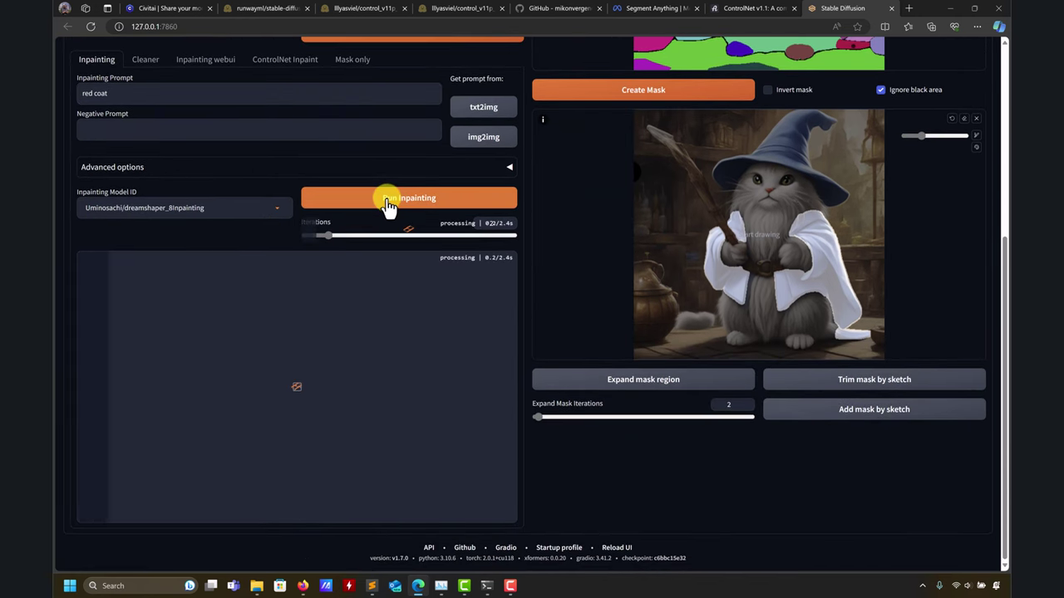
Step: Follow the inpainting progress in the console, then minimise it to reveal the result
click(495, 590)
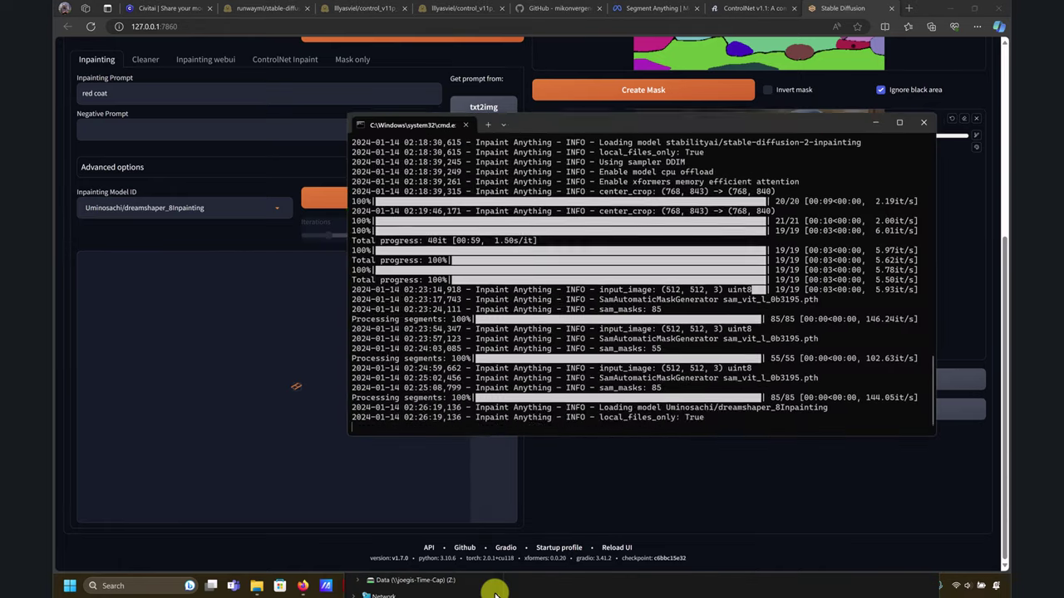
click(497, 589)
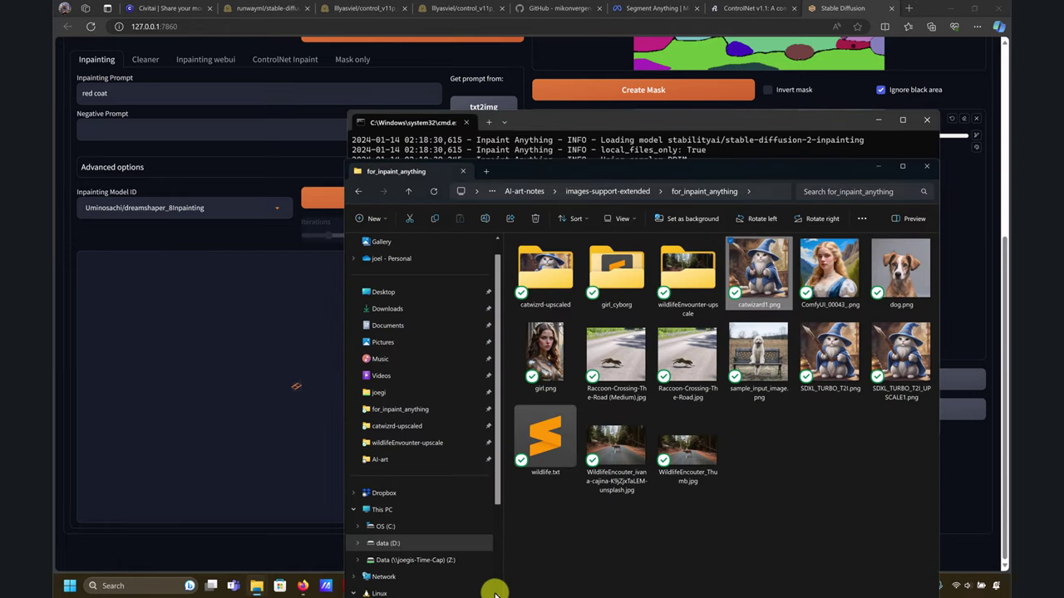
click(878, 151)
click(499, 589)
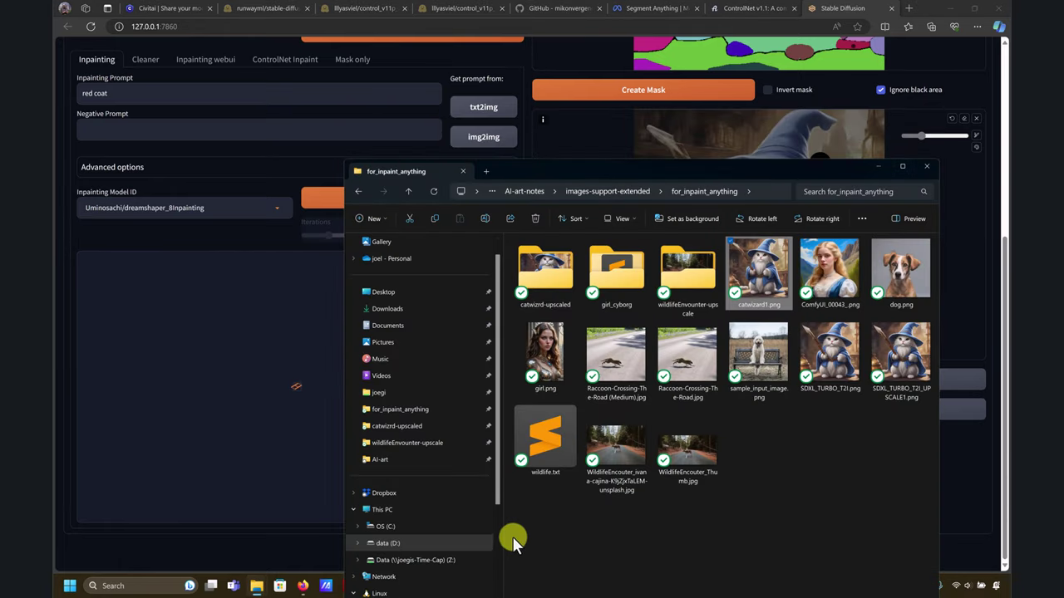
click(879, 165)
click(486, 589)
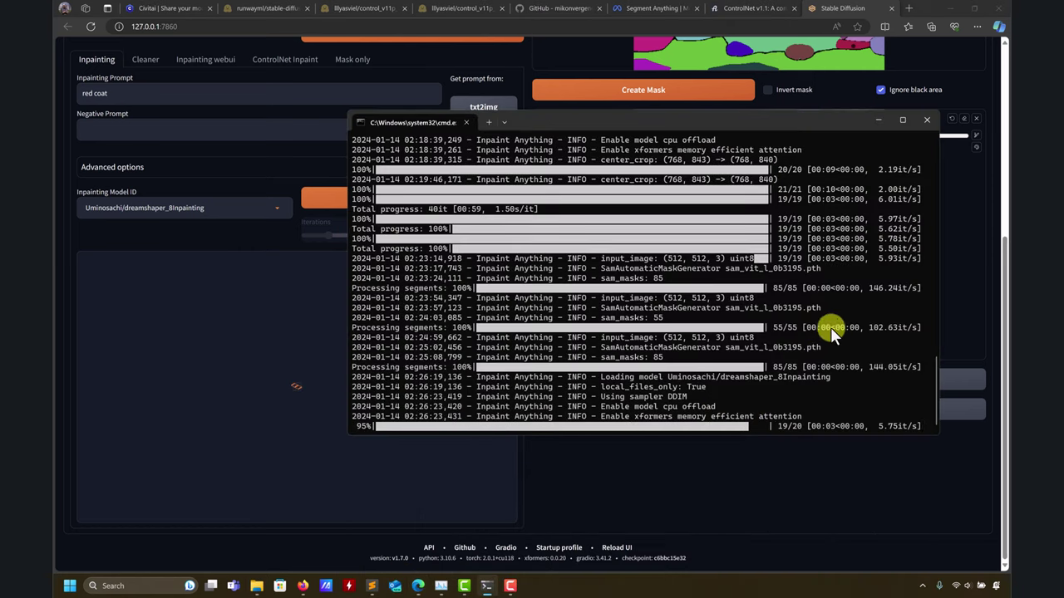
click(883, 121)
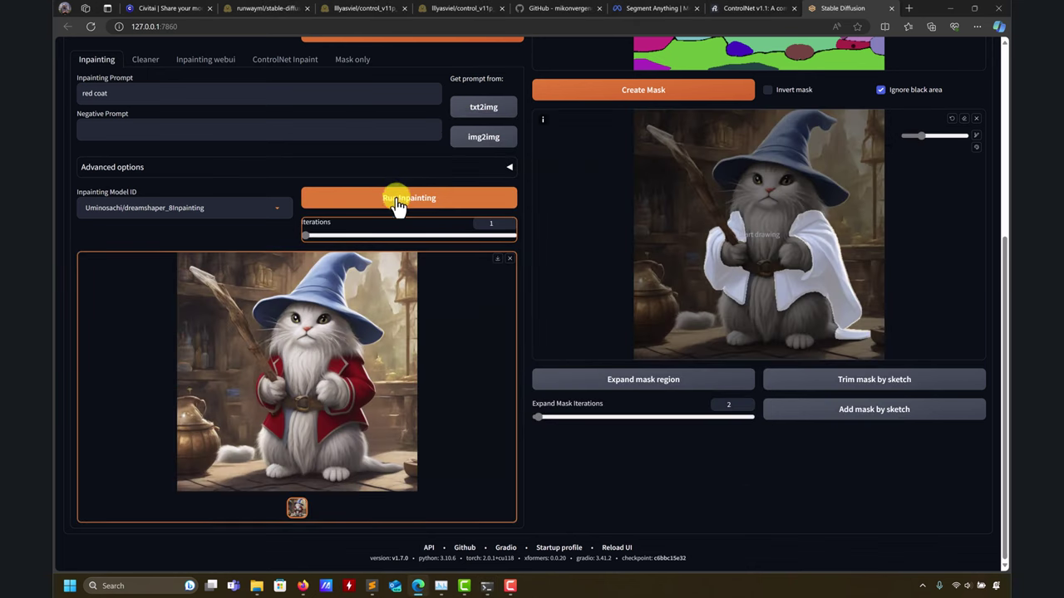
Step: Expand Advanced options and compare the two red-coat outputs in the gallery
click(504, 169)
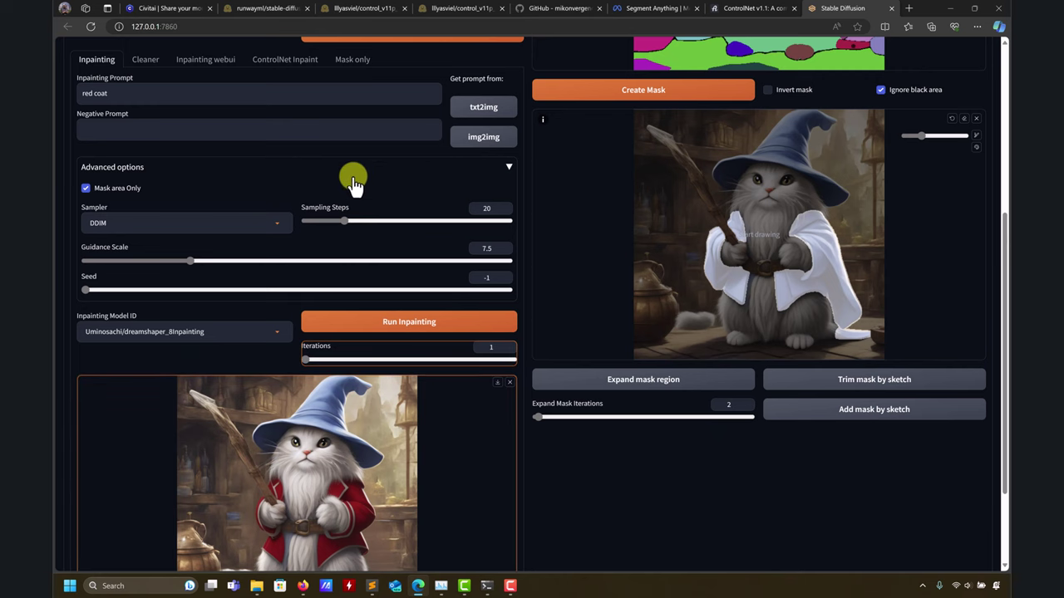
scroll(467, 374, down, 3)
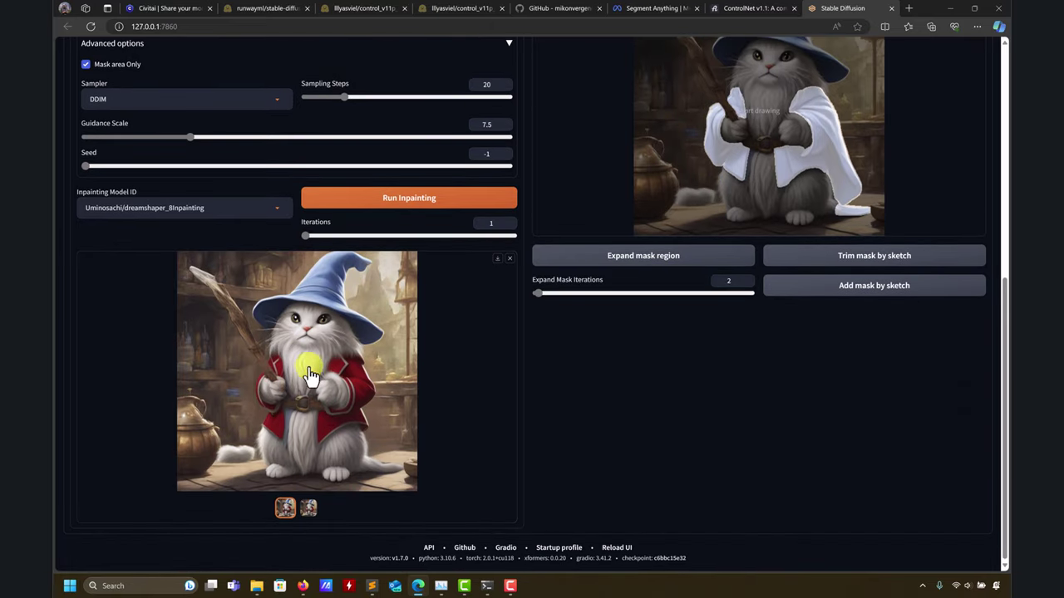
click(309, 508)
click(311, 507)
click(286, 507)
Step: View the red-coat result in the full-screen lightbox, then close it
click(345, 403)
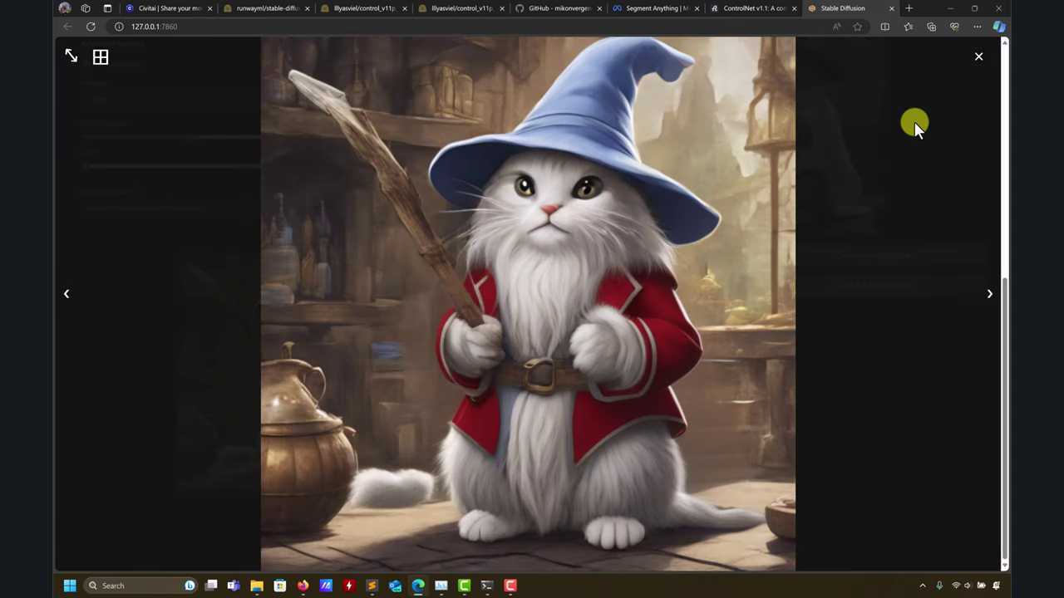
click(978, 58)
scroll(282, 444, up, 2)
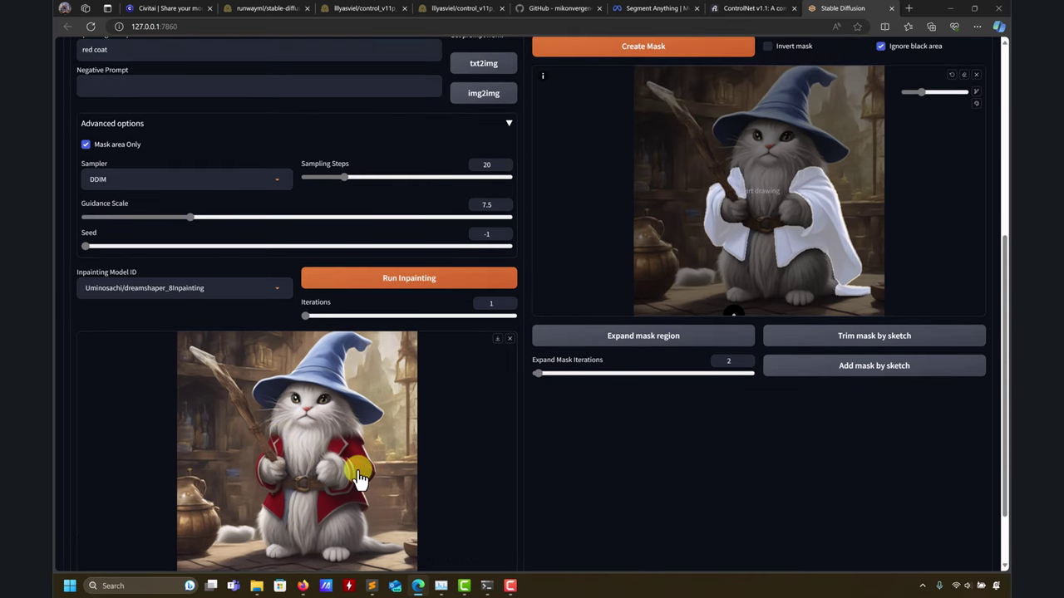
scroll(352, 477, up, 5)
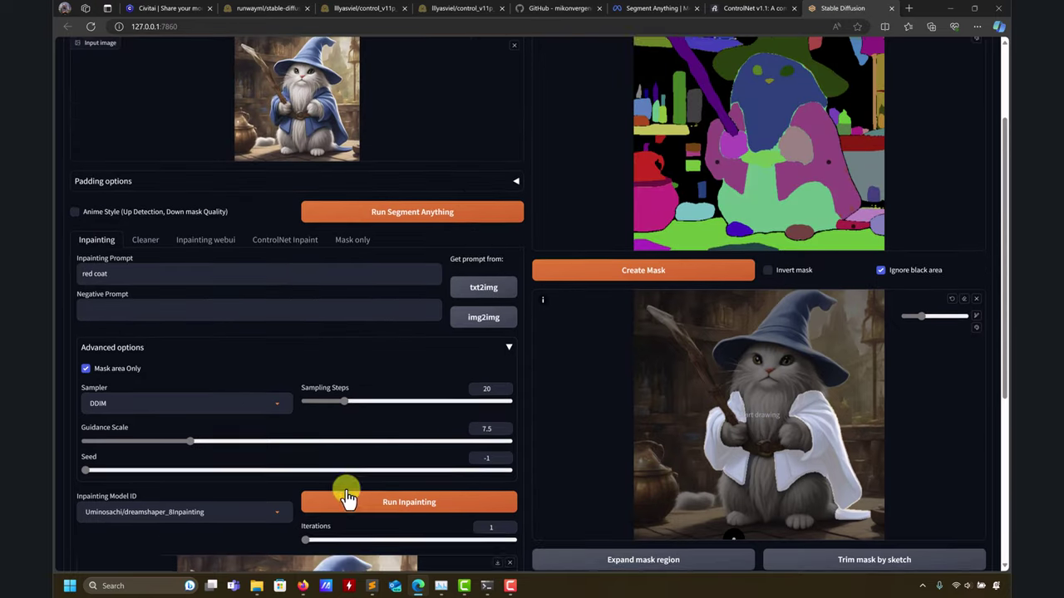
scroll(775, 398, down, 2)
scroll(421, 406, down, 4)
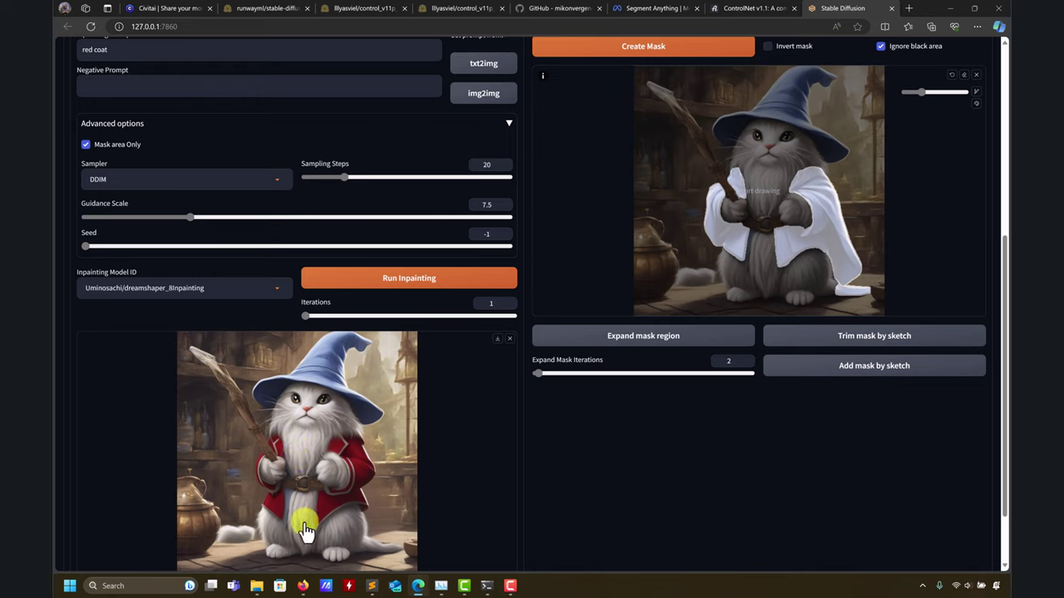
scroll(391, 359, up, 4)
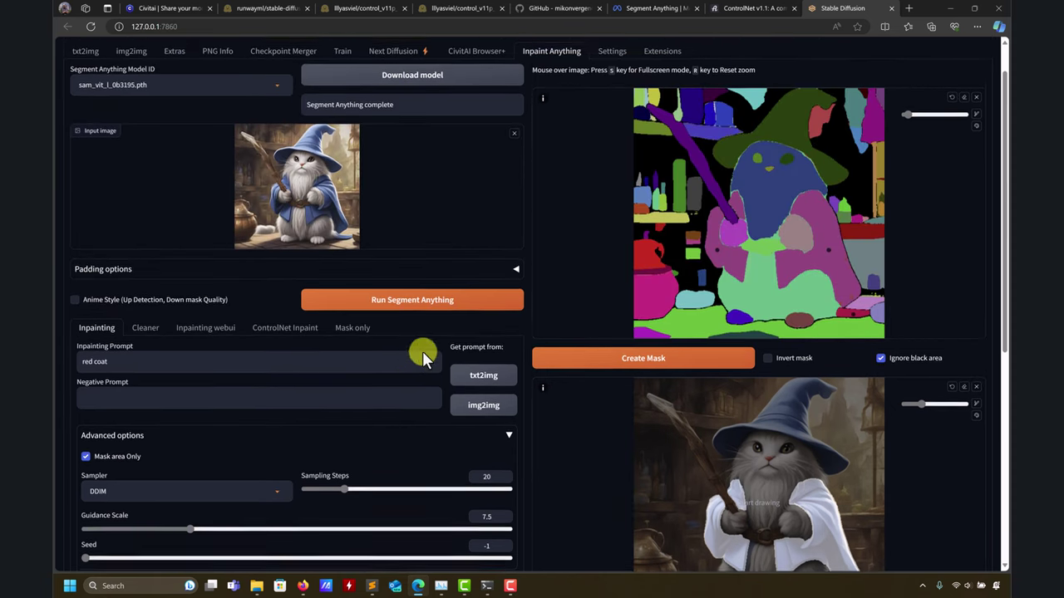
scroll(348, 251, down, 5)
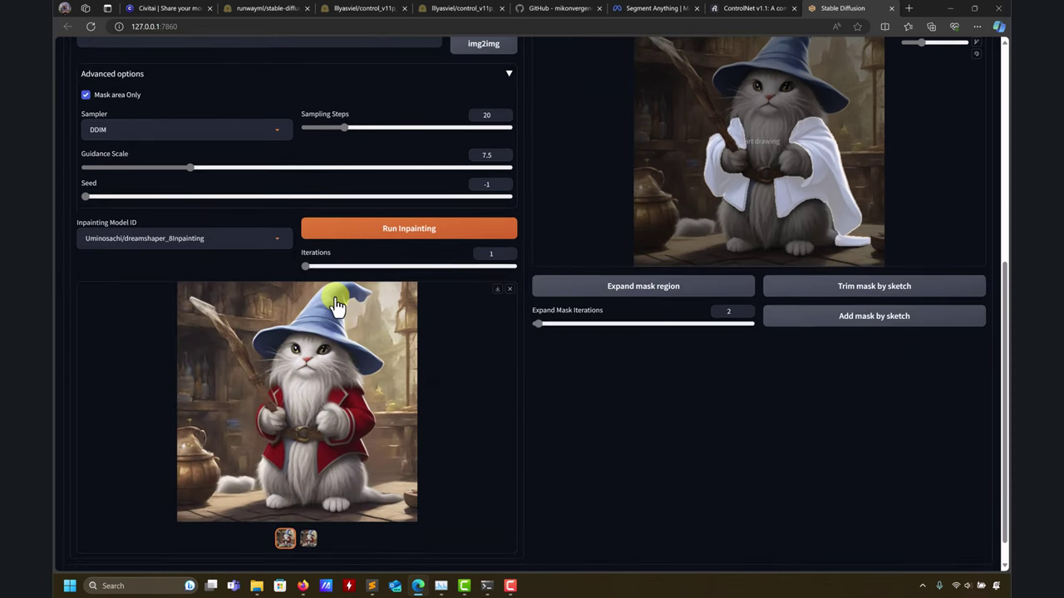
mouse_move(257, 585)
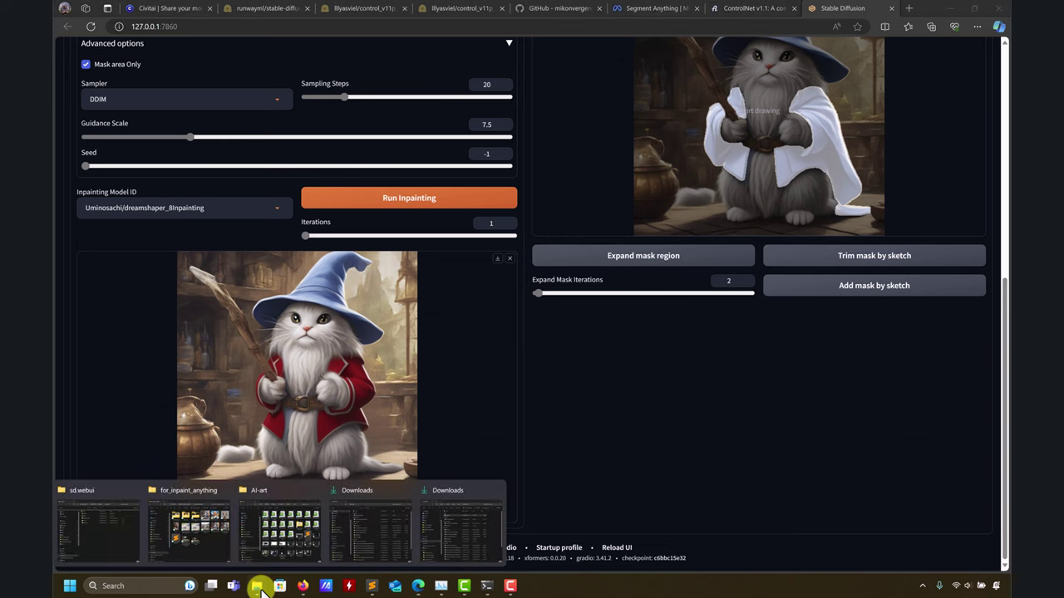
click(226, 544)
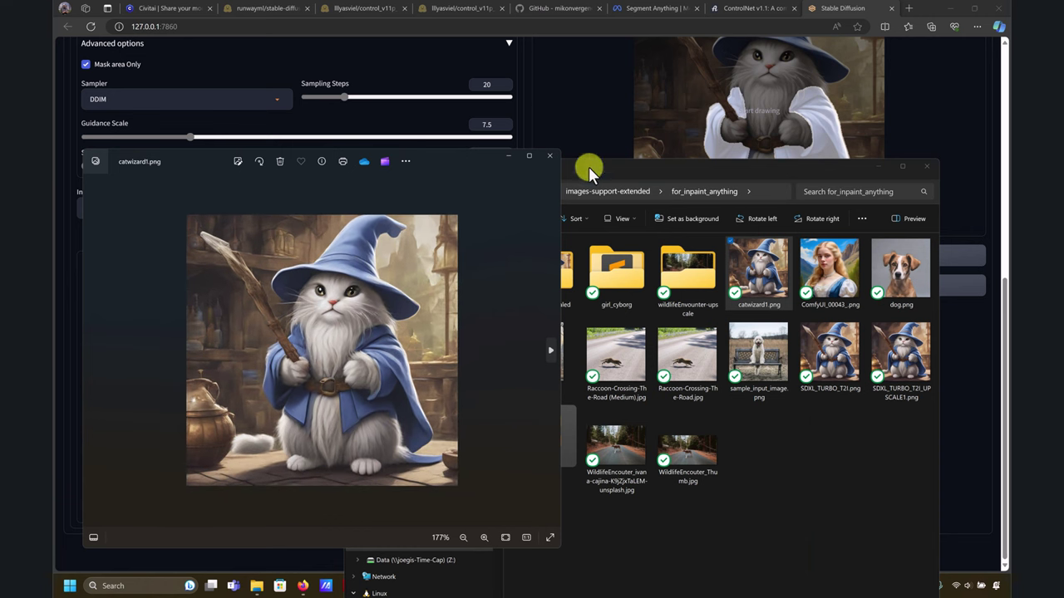
click(509, 156)
click(881, 167)
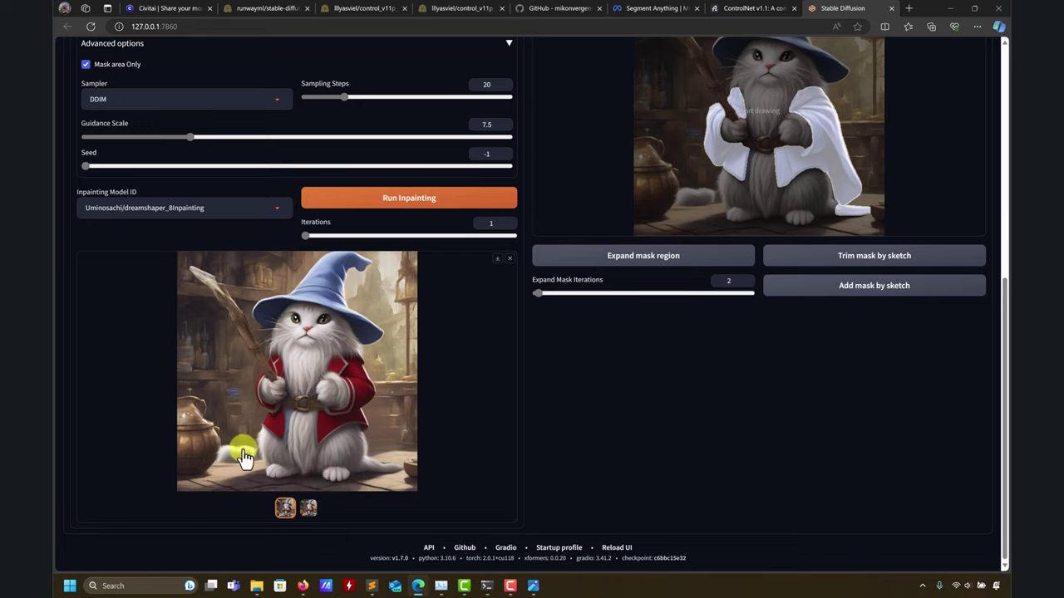
scroll(834, 299, up, 2)
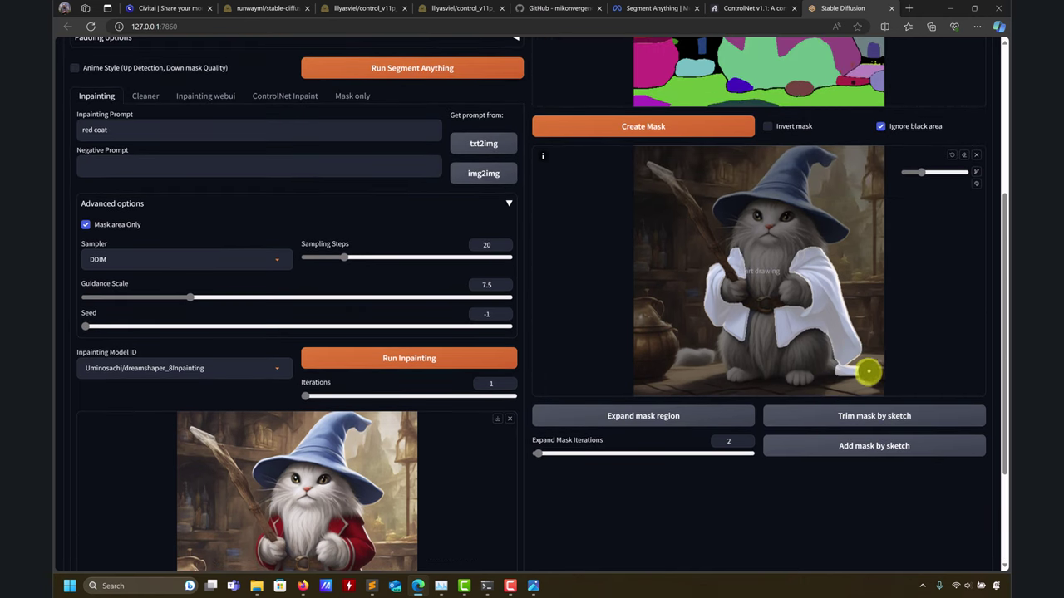
scroll(868, 371, up, 6)
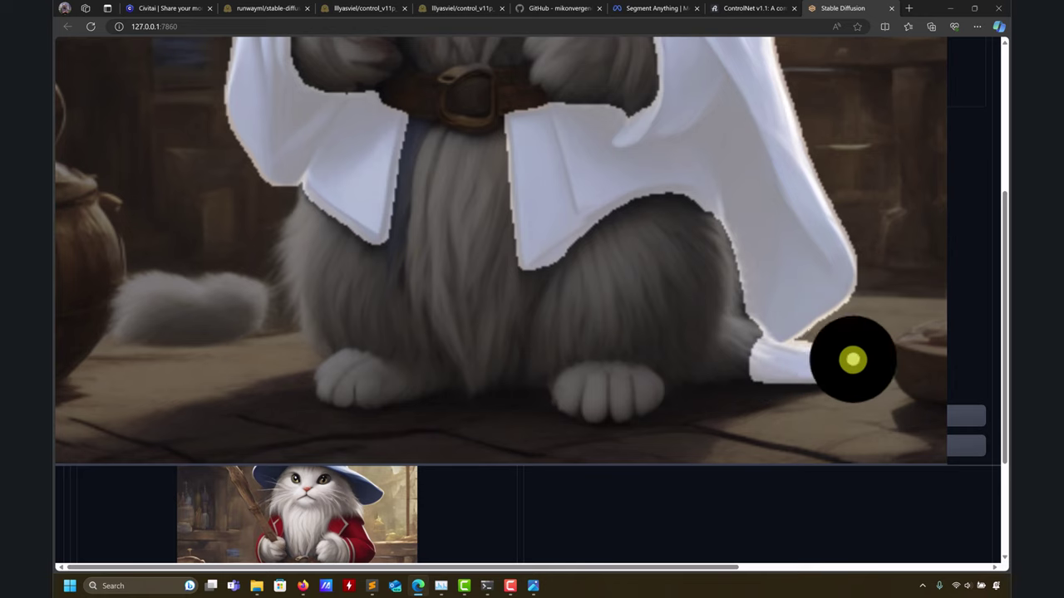
scroll(853, 359, down, 3)
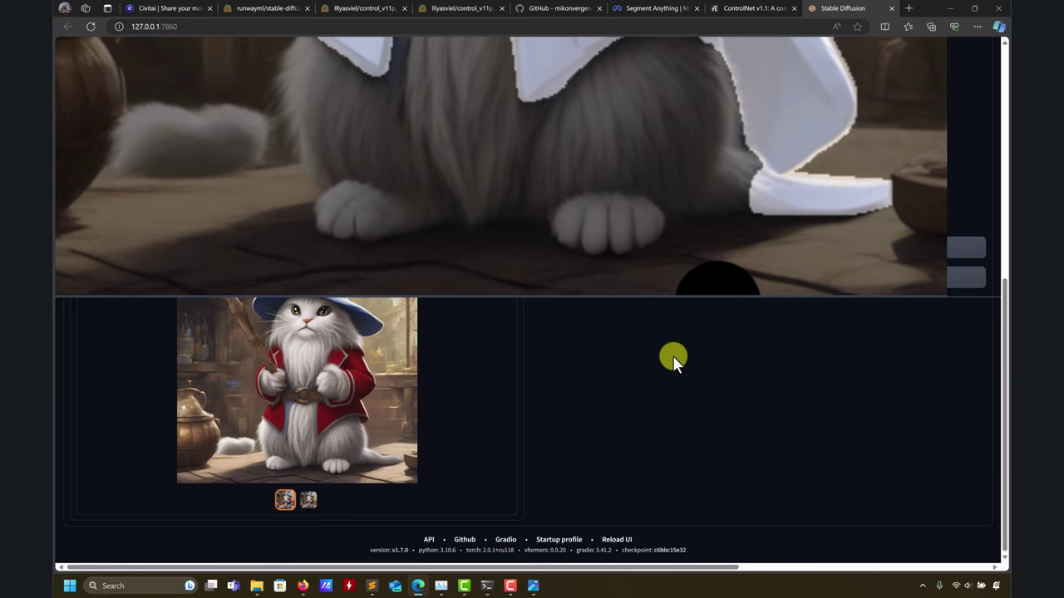
scroll(358, 336, up, 6)
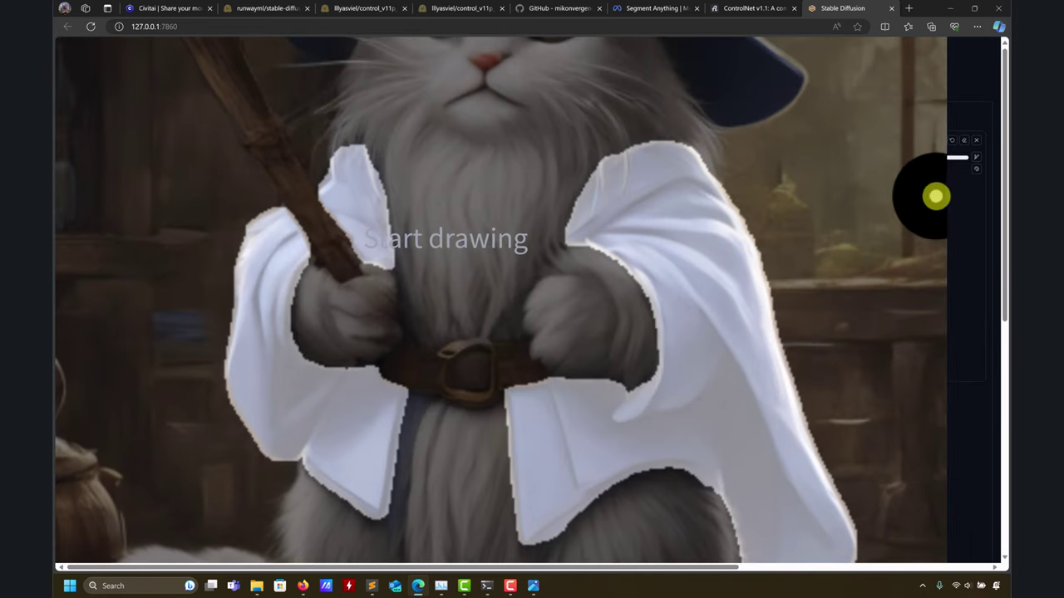
scroll(930, 201, down, 5)
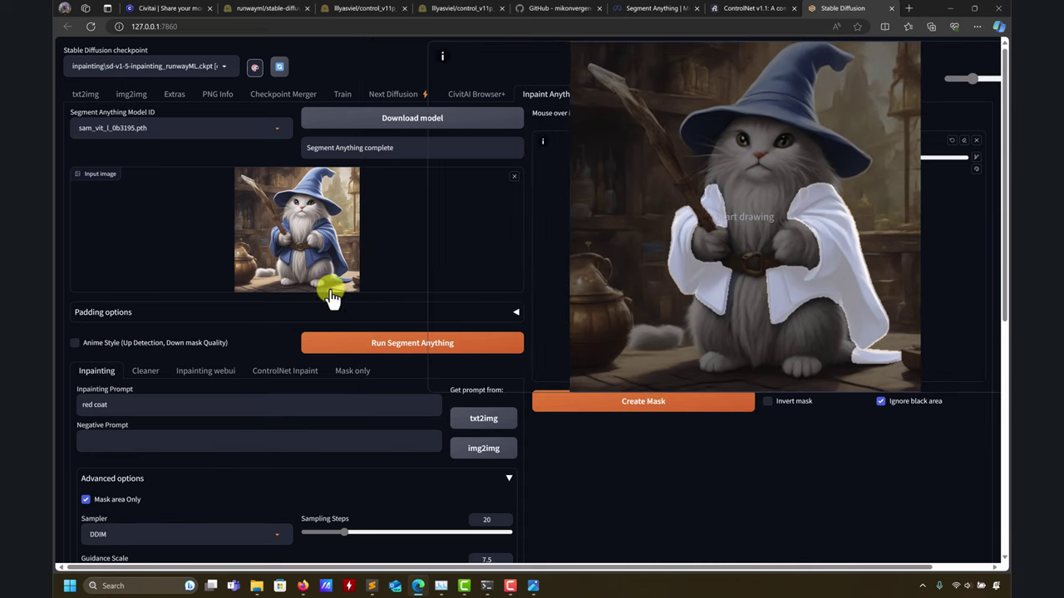
key(r)
scroll(399, 307, down, 4)
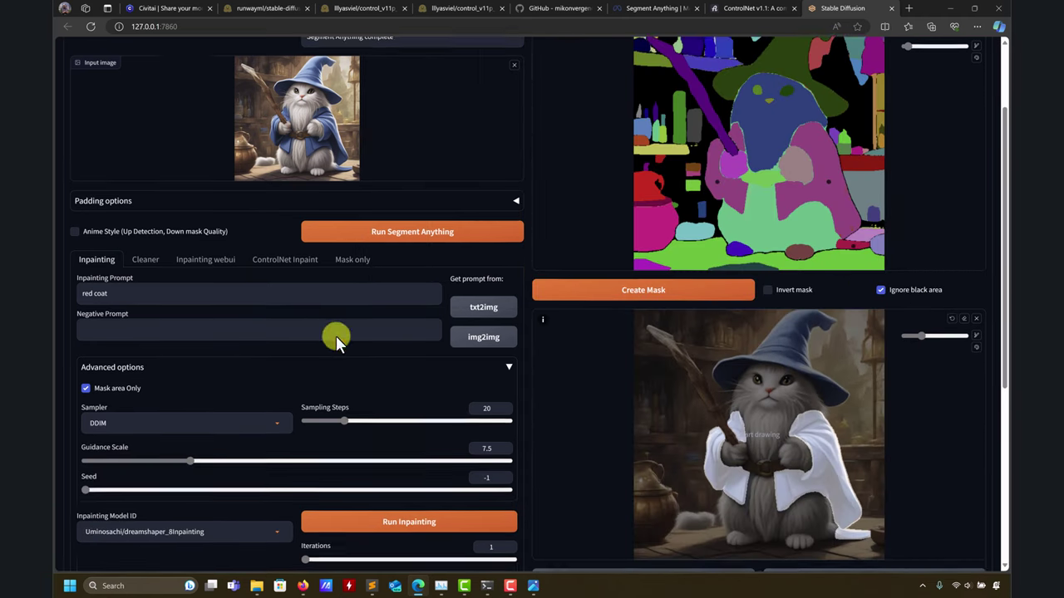
scroll(306, 330, up, 4)
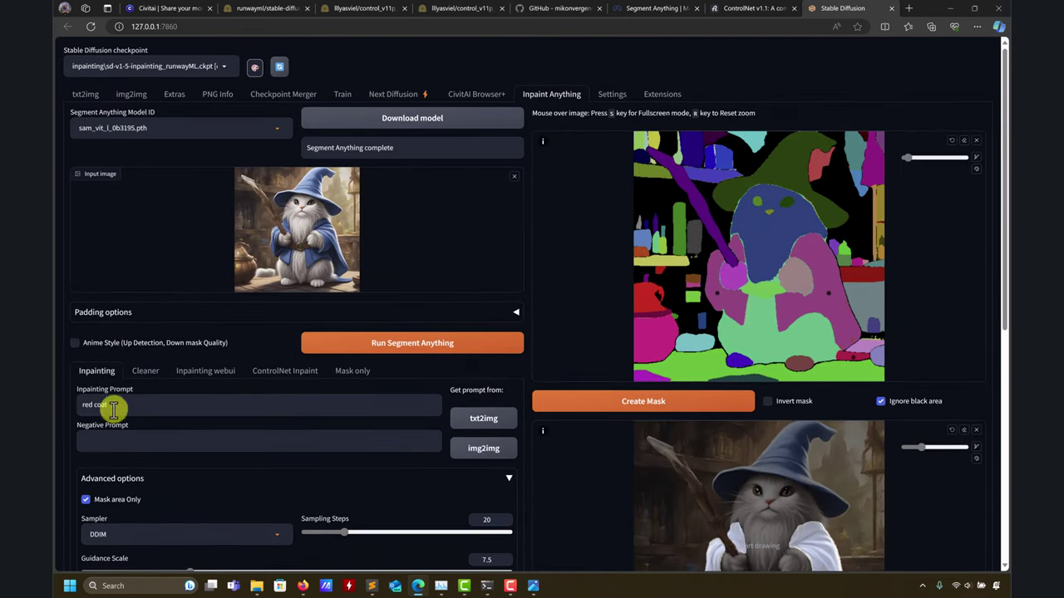
scroll(120, 404, down, 6)
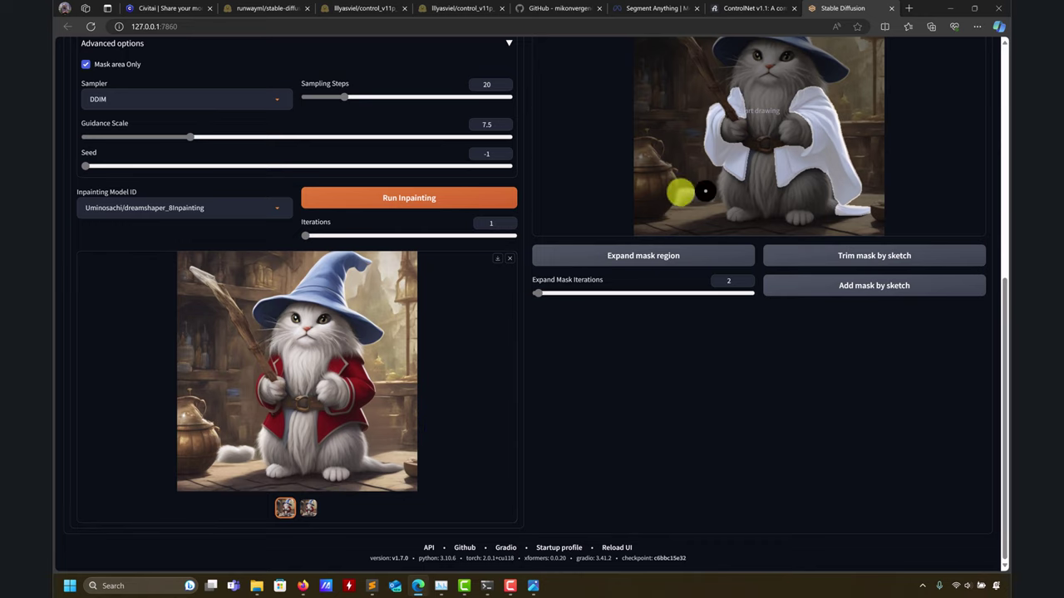
scroll(689, 238, up, 2)
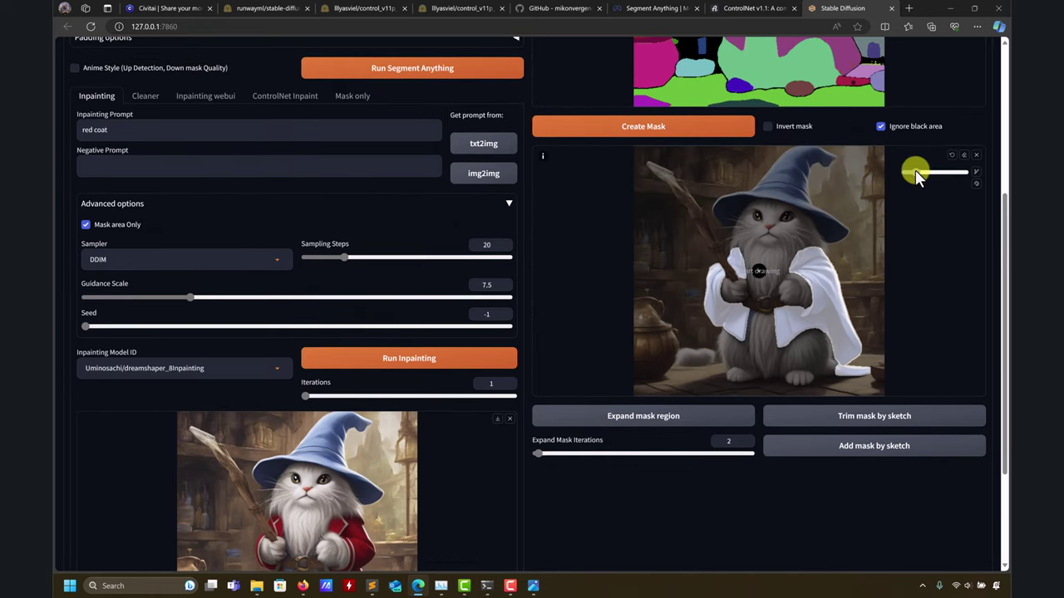
scroll(687, 324, up, 3)
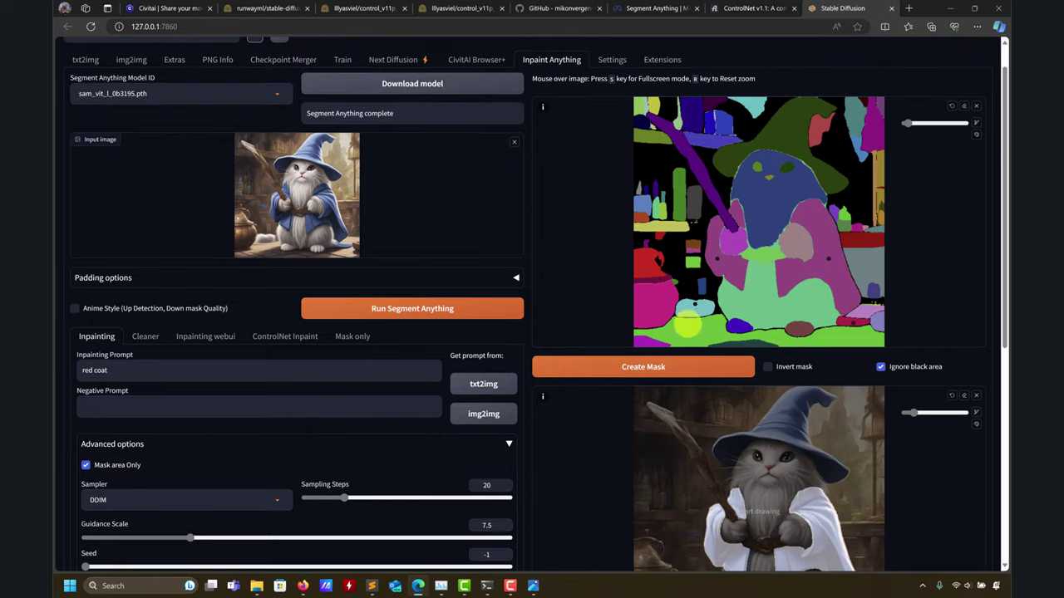
Step: Drag the red-coat output onto Input image and run Segment Anything for a fresh map
click(629, 363)
scroll(632, 365, down, 4)
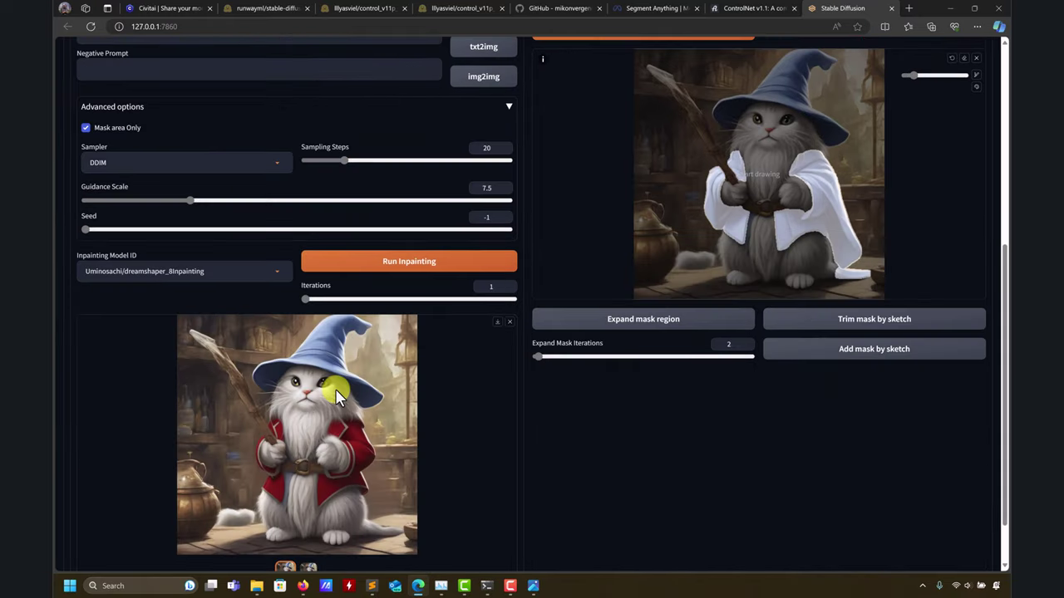
scroll(291, 464, up, 2)
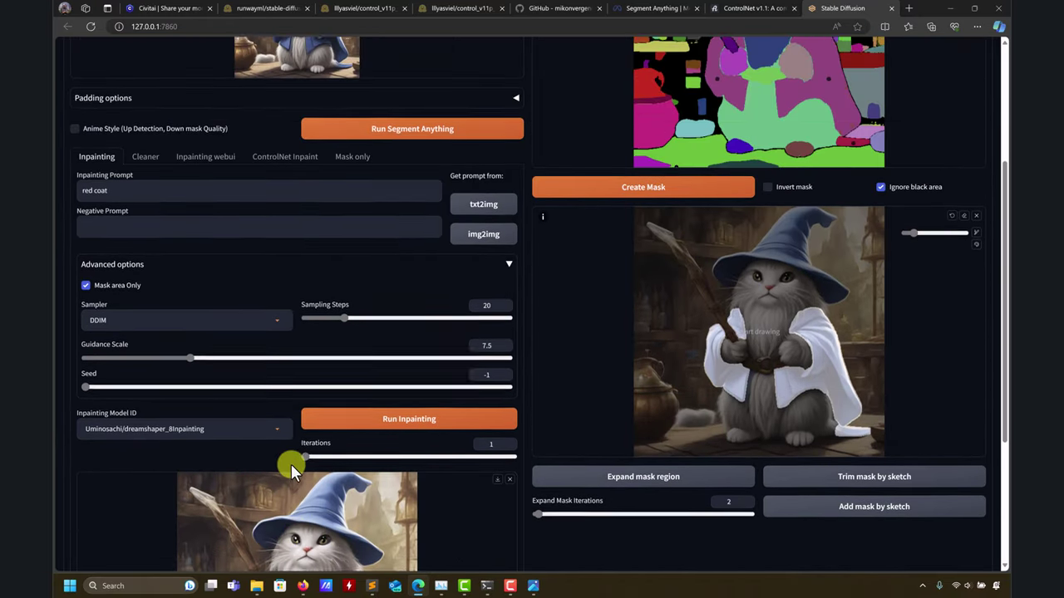
drag(315, 527, 403, 95)
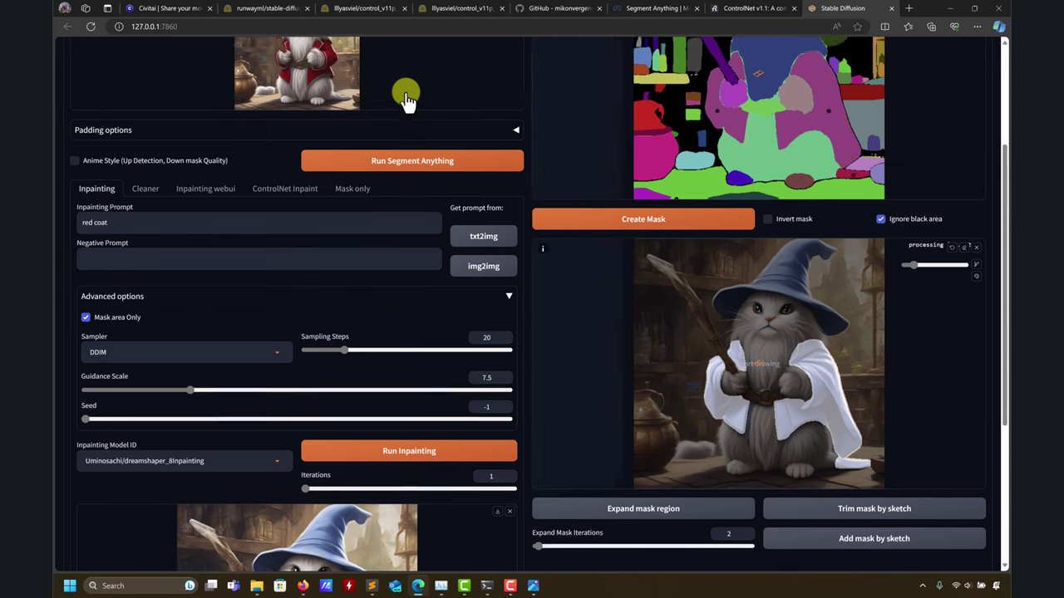
scroll(451, 238, up, 3)
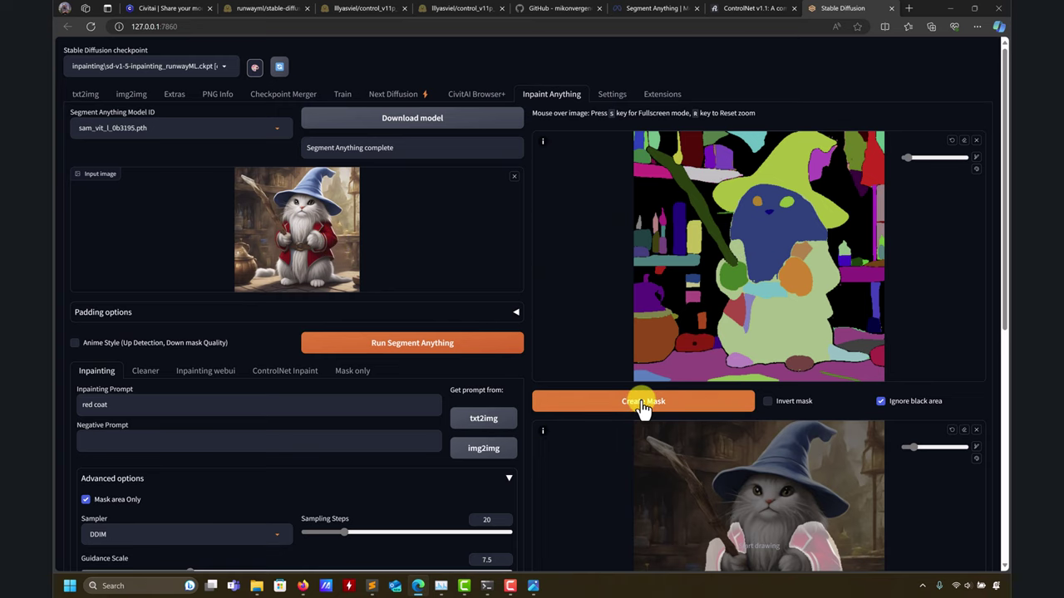
Step: Run the lama Cleaner on the masked white patch near the tail
scroll(635, 403, down, 4)
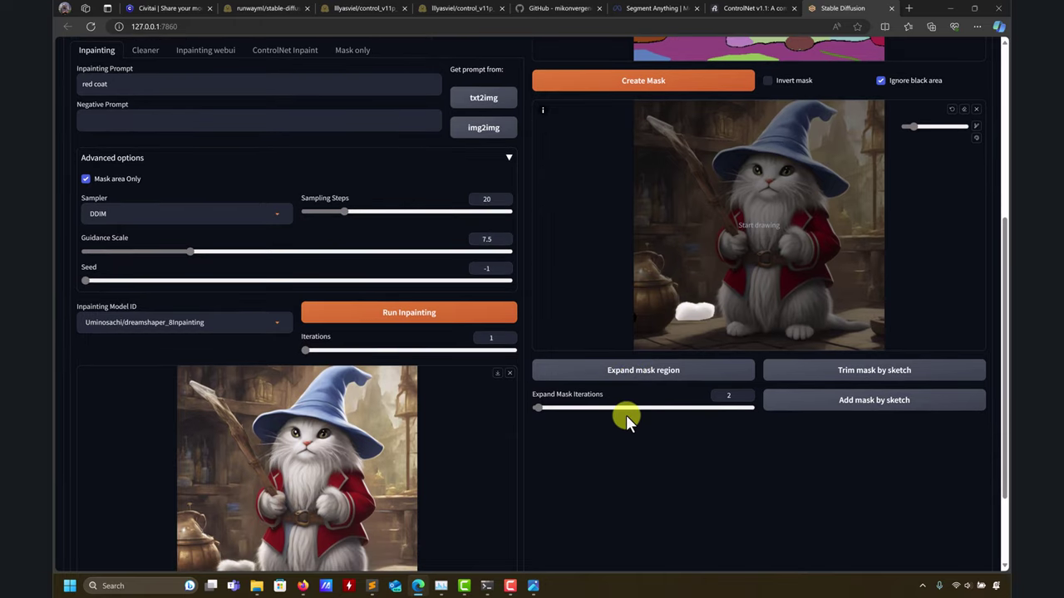
scroll(616, 415, down, 2)
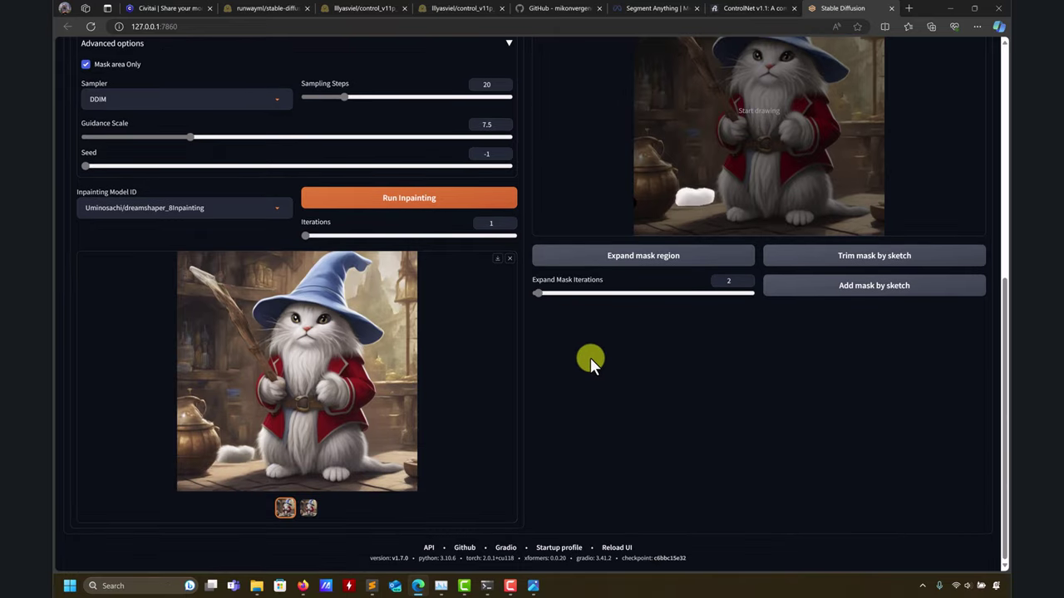
scroll(178, 216, up, 3)
scroll(149, 150, down, 1)
click(142, 100)
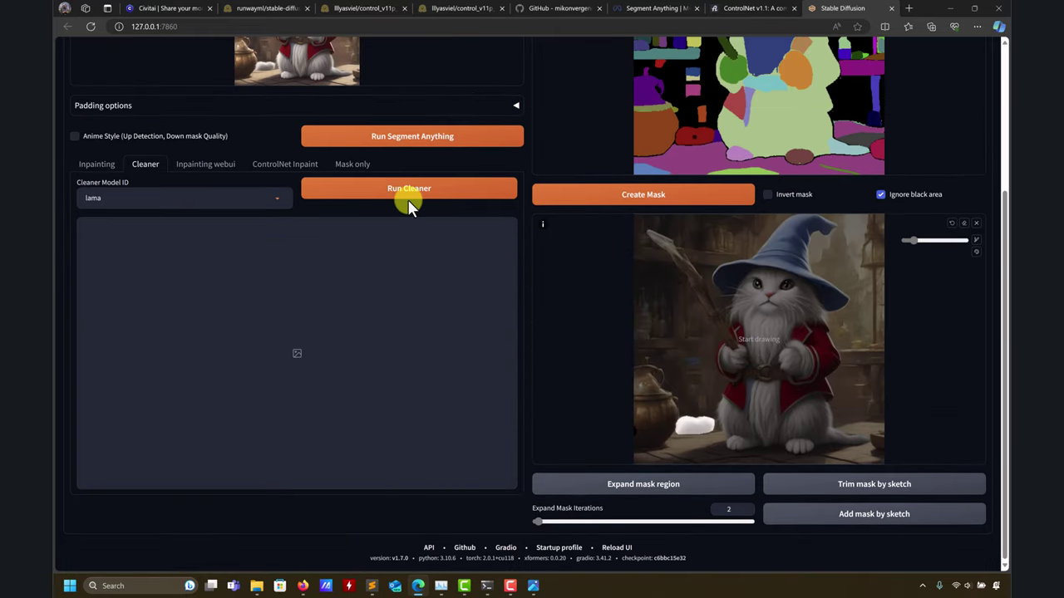
click(444, 197)
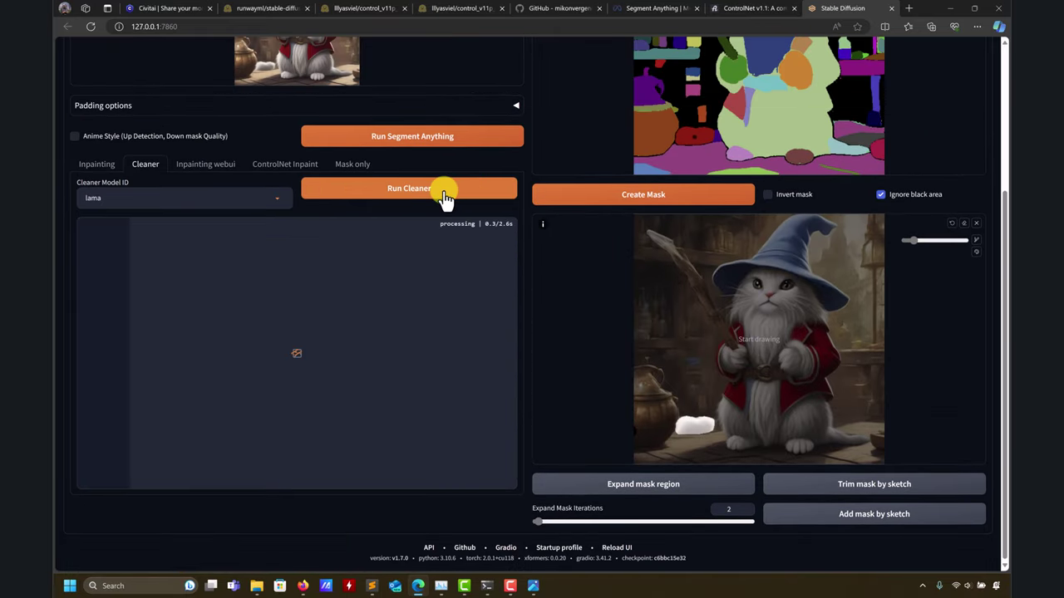
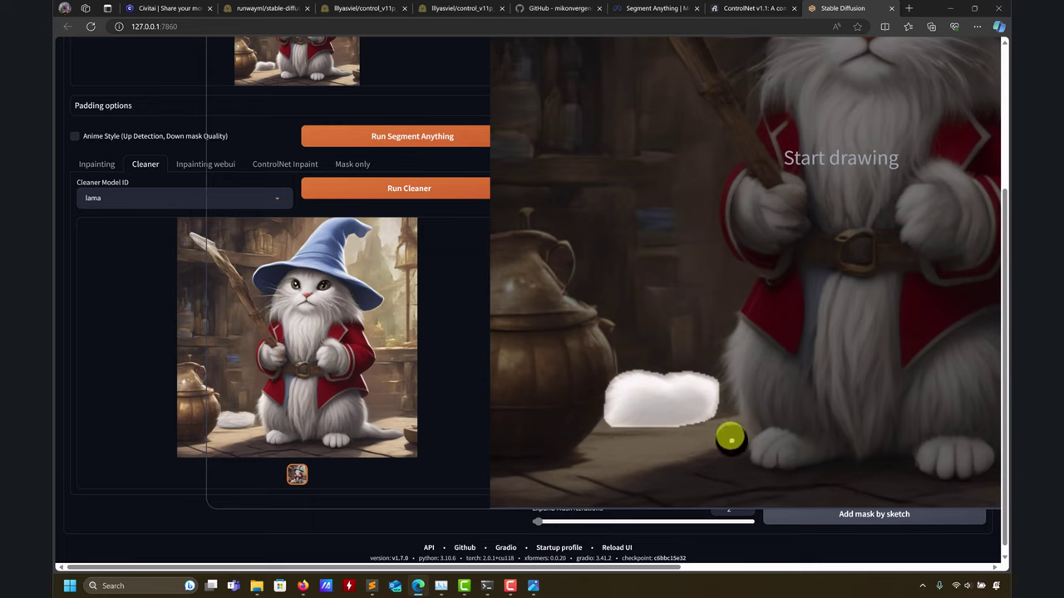
Step: Erase the masked white floor blob with the lama Cleaner and view the cleaned image full-size
scroll(698, 545, up, 2)
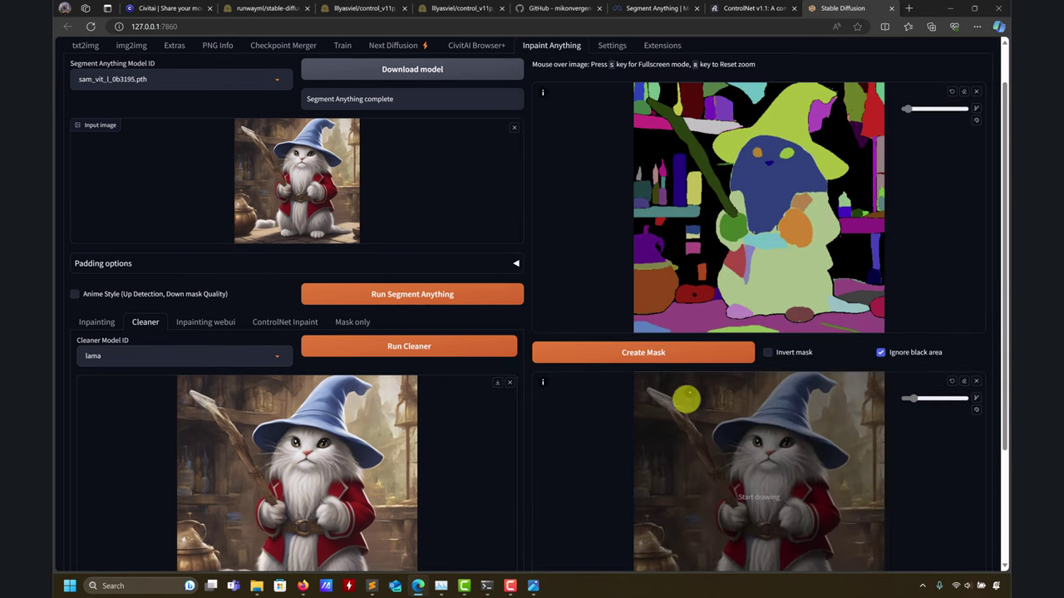
scroll(706, 465, down, 2)
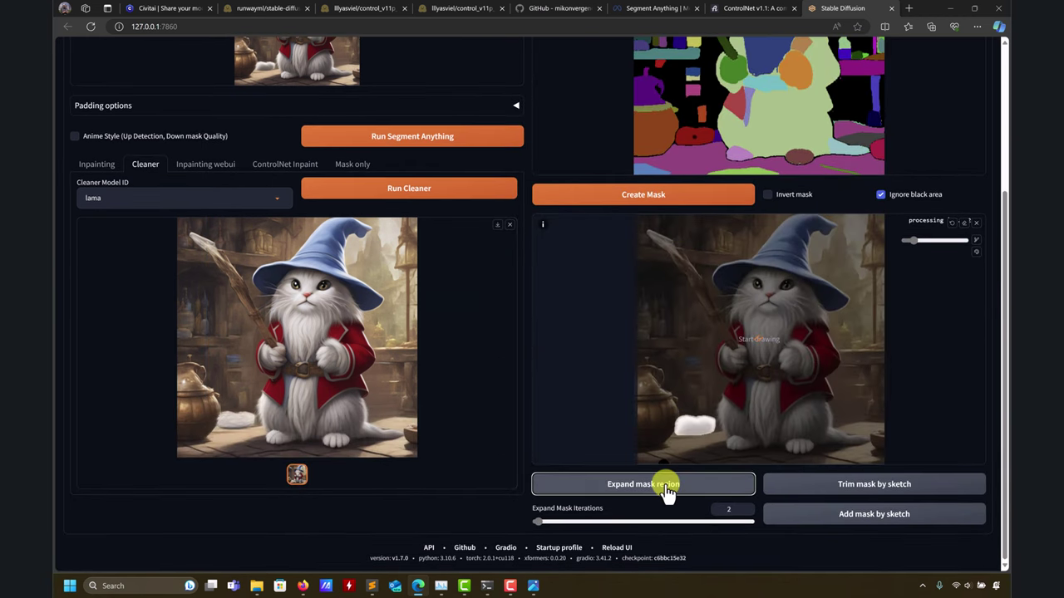
click(419, 195)
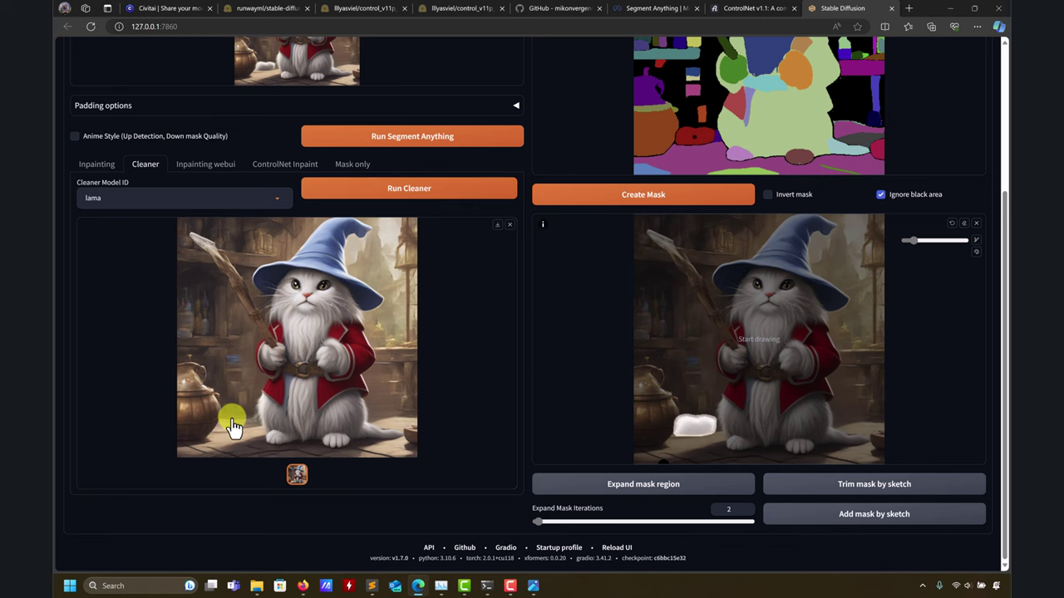
click(232, 420)
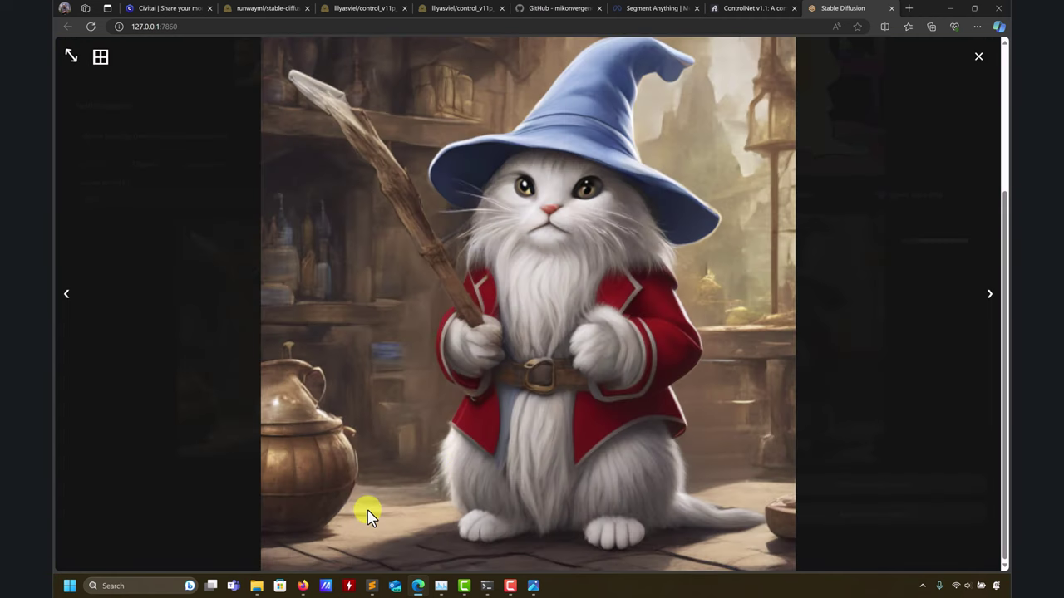
click(967, 68)
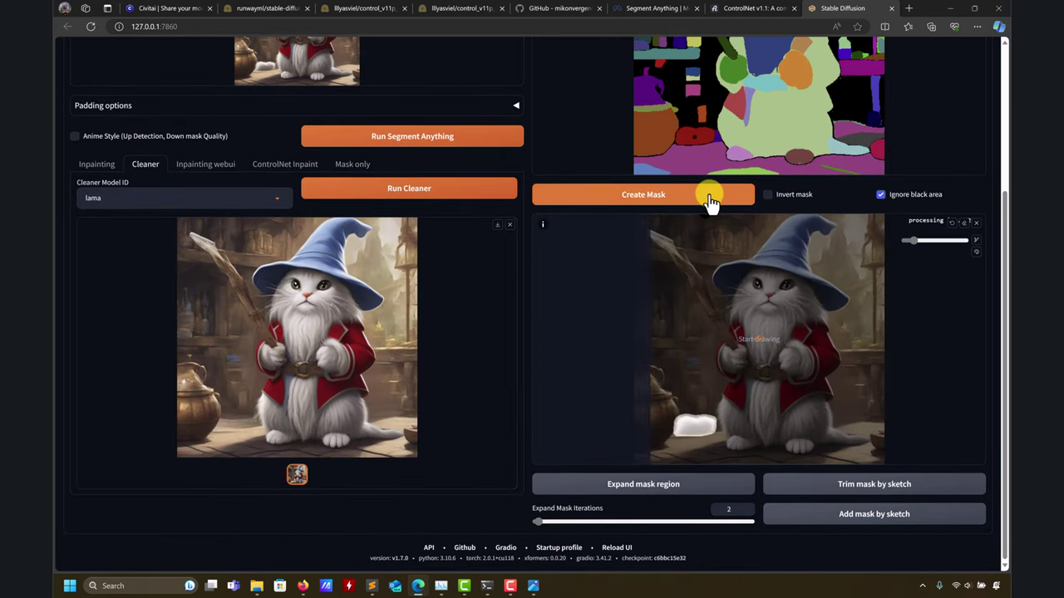
Step: Run webui inpainting on the masked floor with prompt 'empty ground' and enlarge the output
click(94, 165)
click(215, 166)
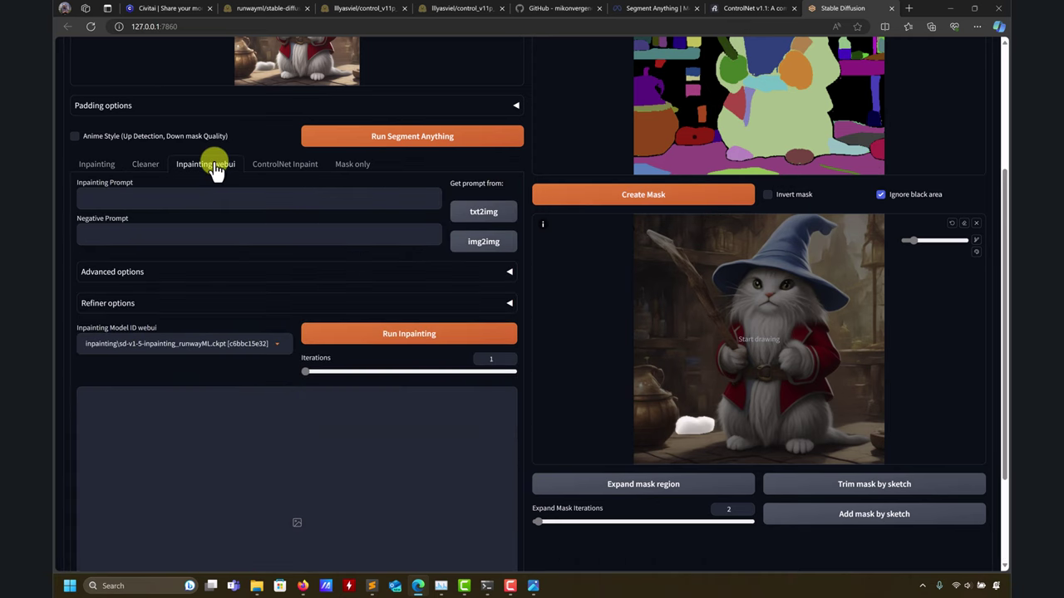
click(158, 198)
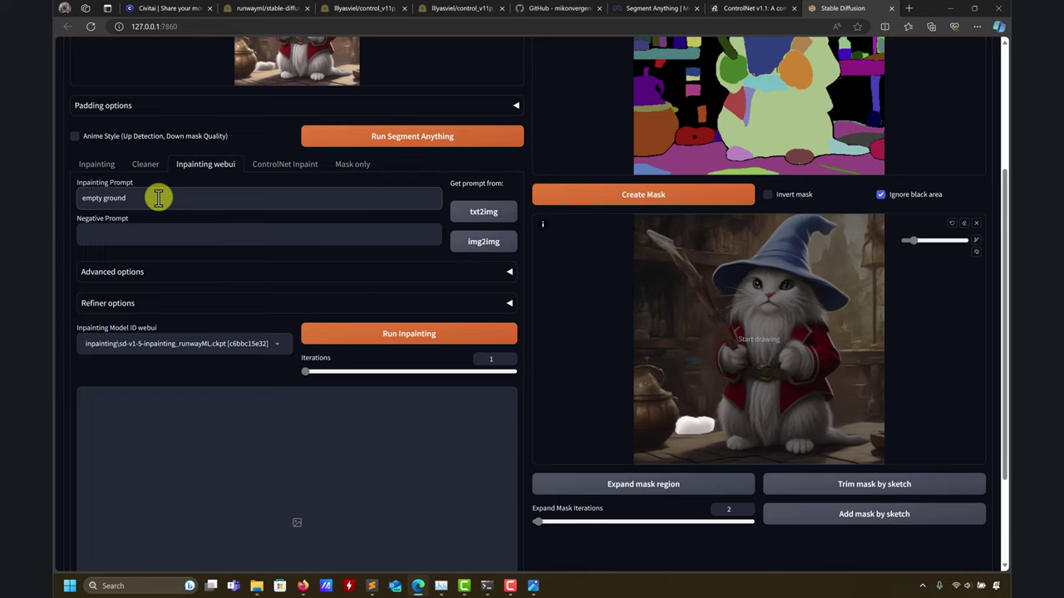
scroll(190, 311, down, 1)
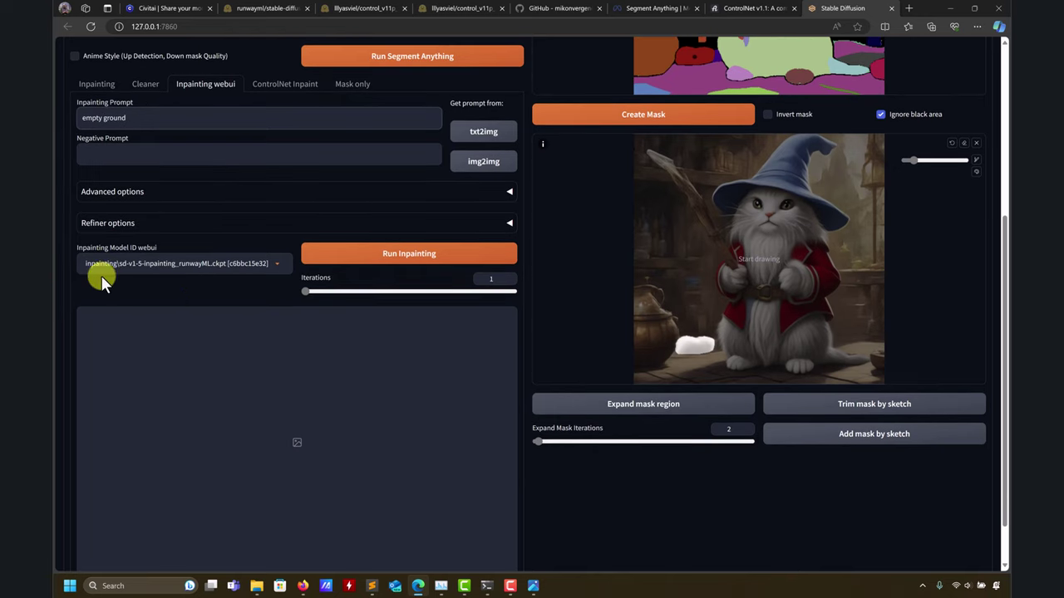
click(465, 252)
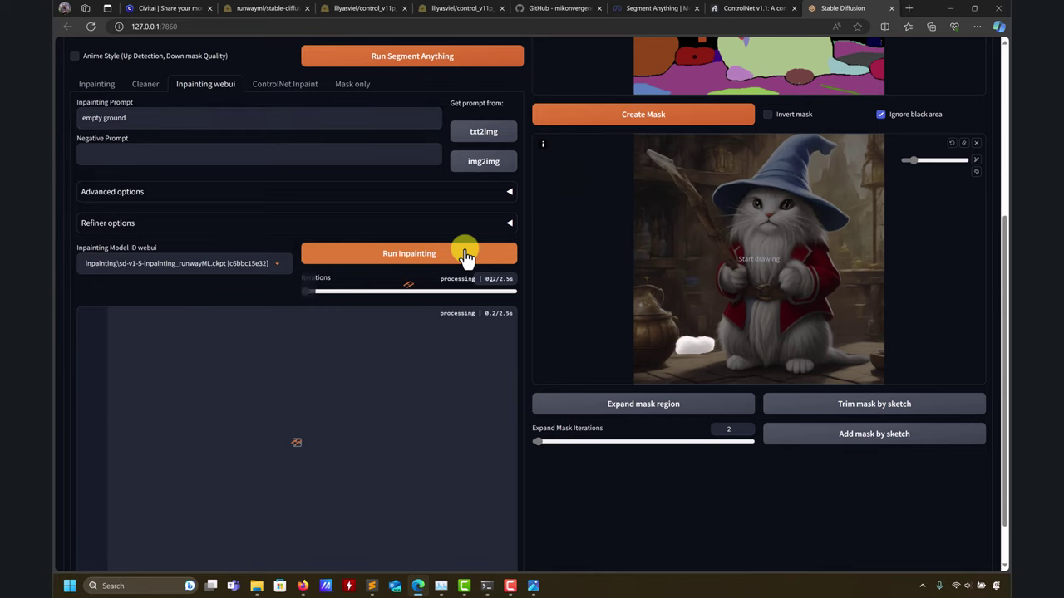
scroll(468, 270, down, 1)
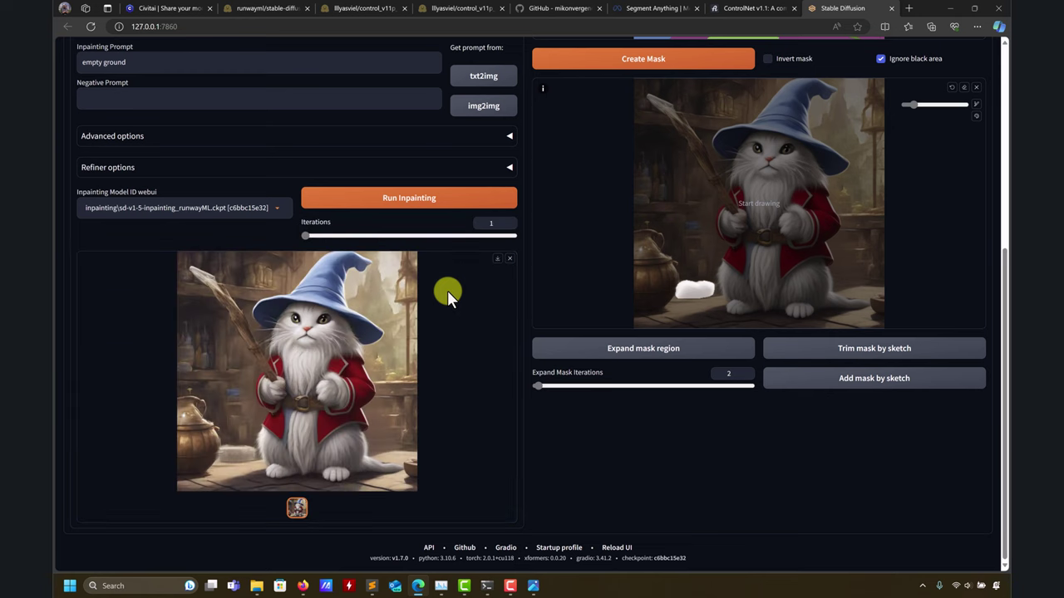
click(243, 473)
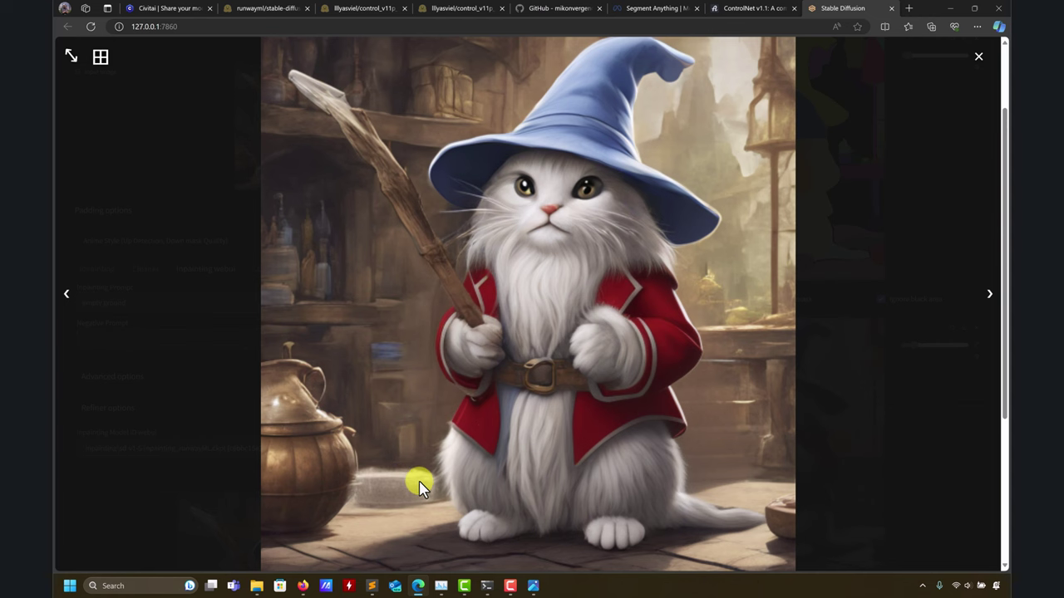
Step: Switch Inpainting Model ID to dreamshaper_8Inpainting-v1-5, rerun inpainting, and inspect the result full-size
click(978, 55)
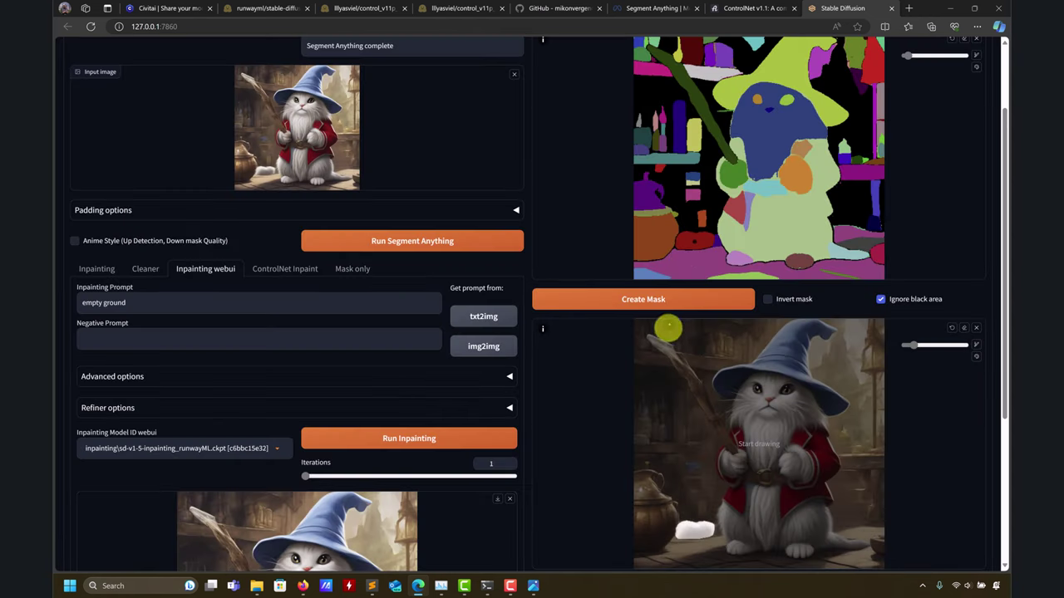
scroll(632, 383, down, 3)
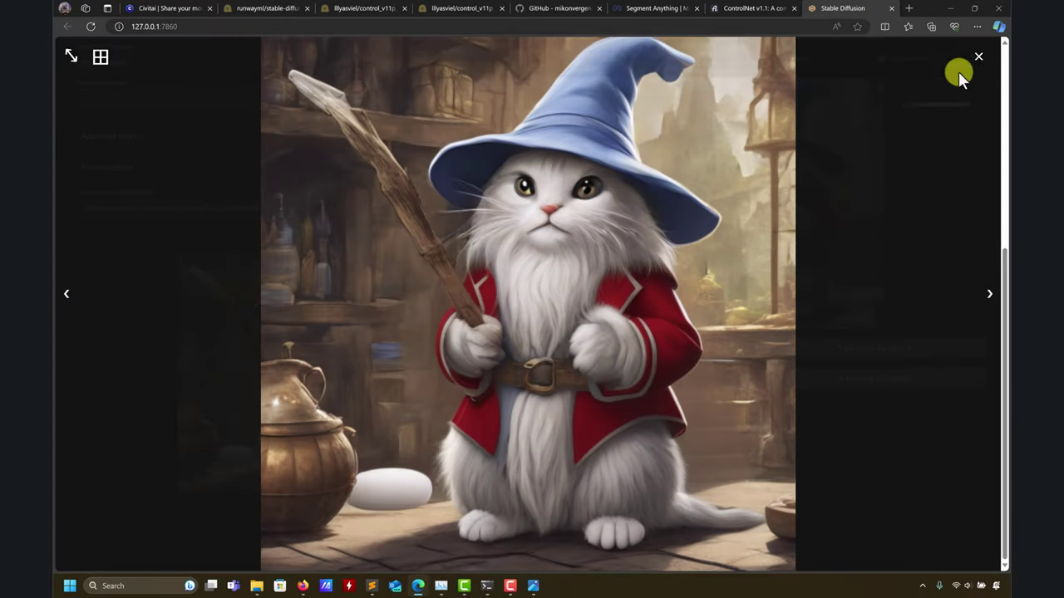
click(977, 57)
click(266, 208)
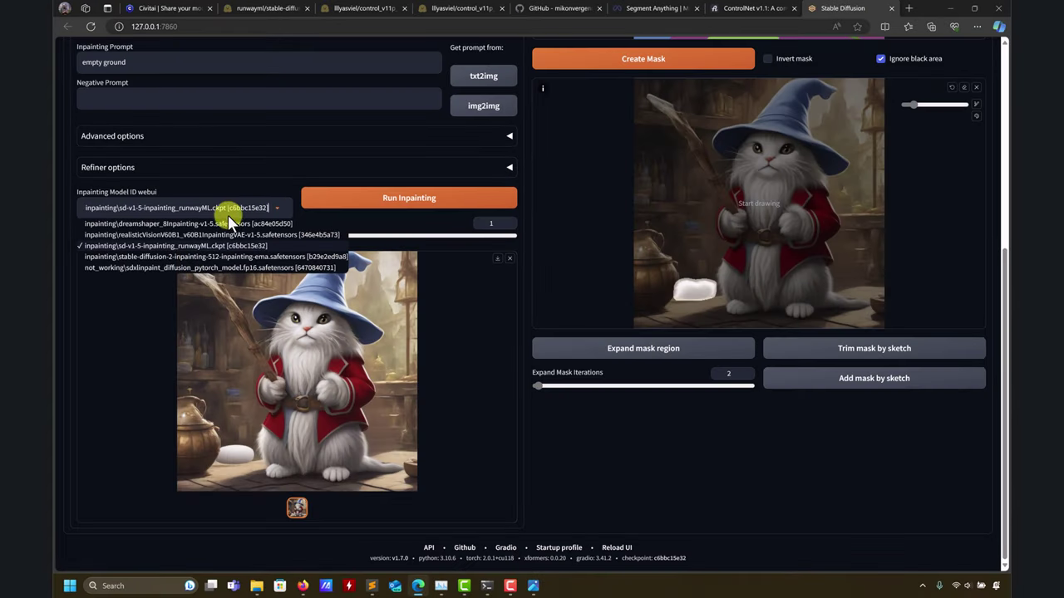
click(176, 225)
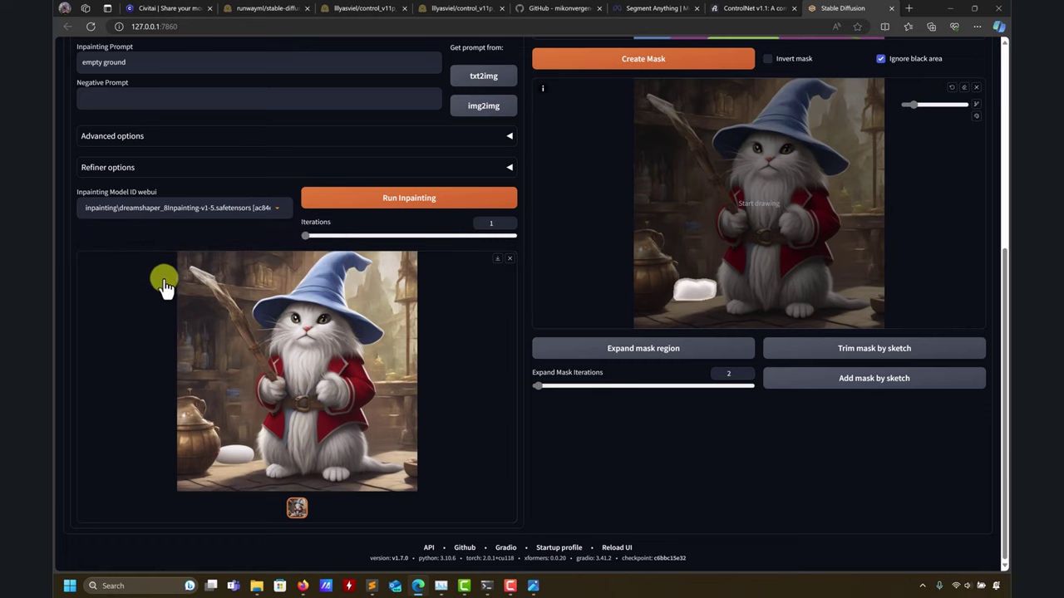
click(356, 201)
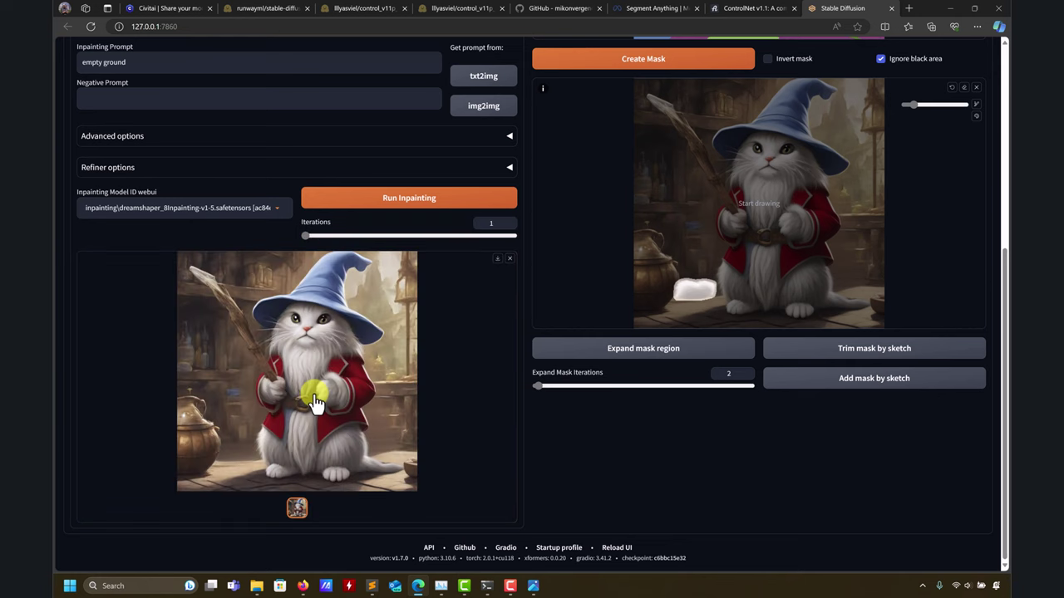
click(266, 469)
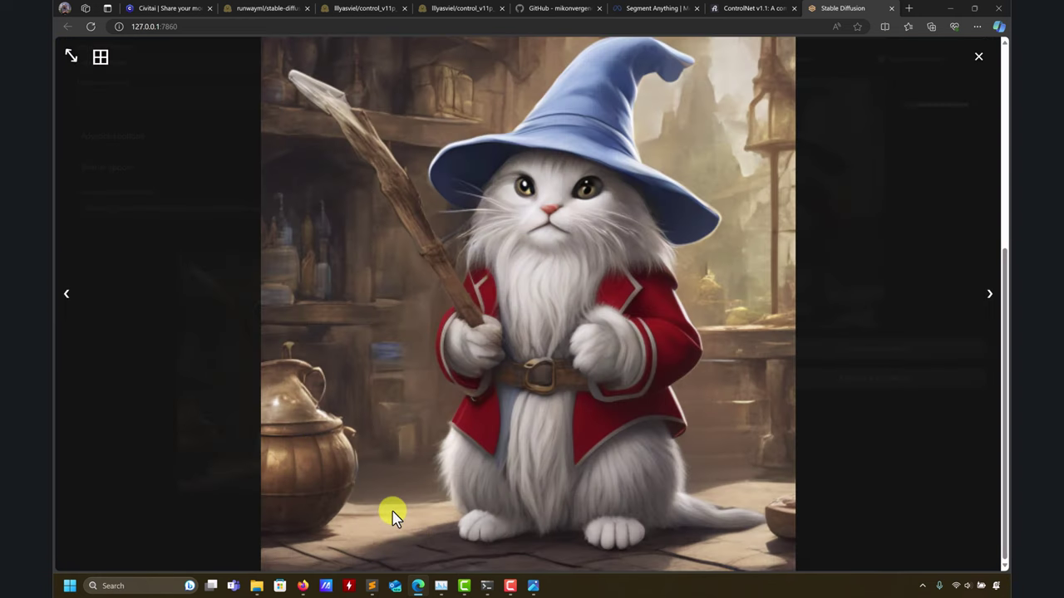
click(978, 56)
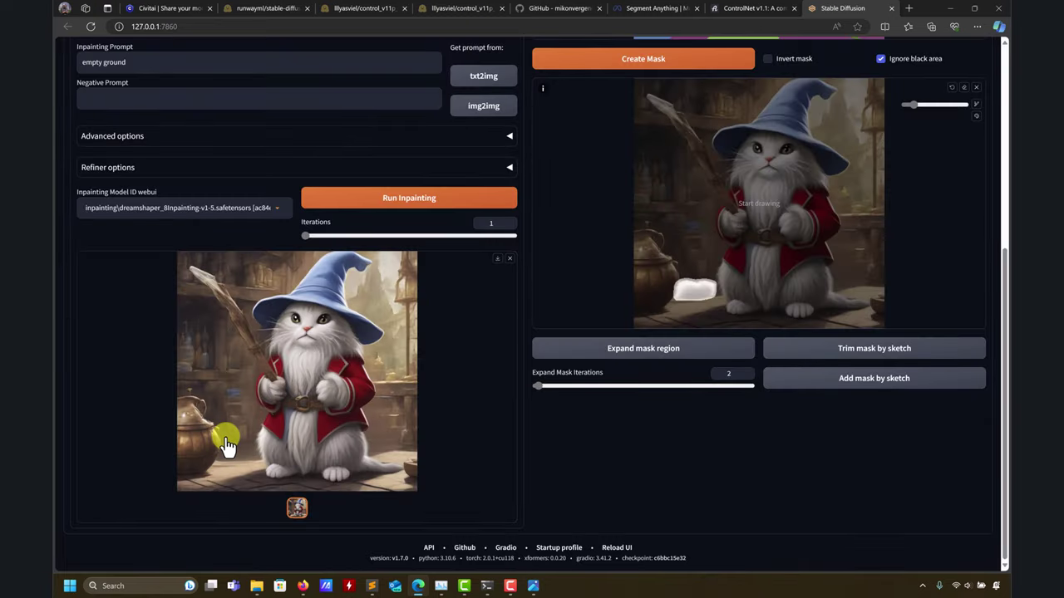
Step: Expand the advanced inpainting settings and look through them
click(504, 135)
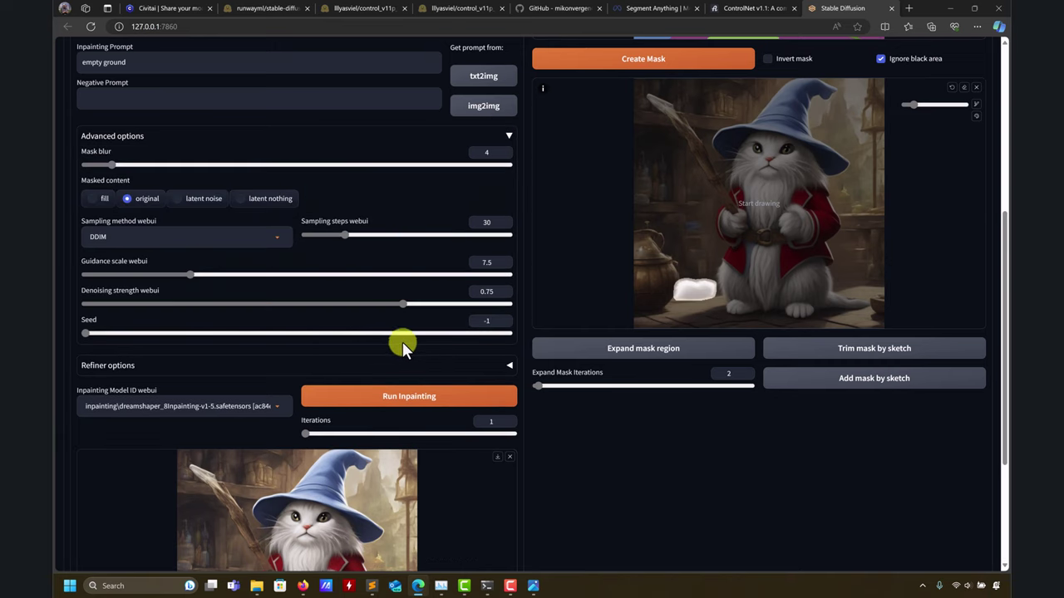
scroll(401, 346, down, 1)
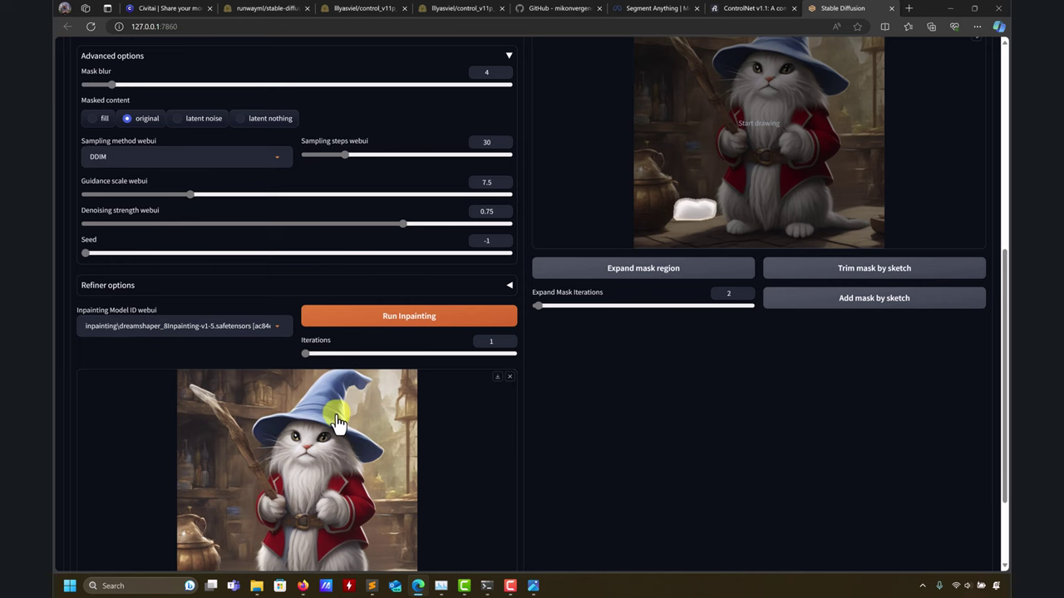
scroll(337, 422, down, 2)
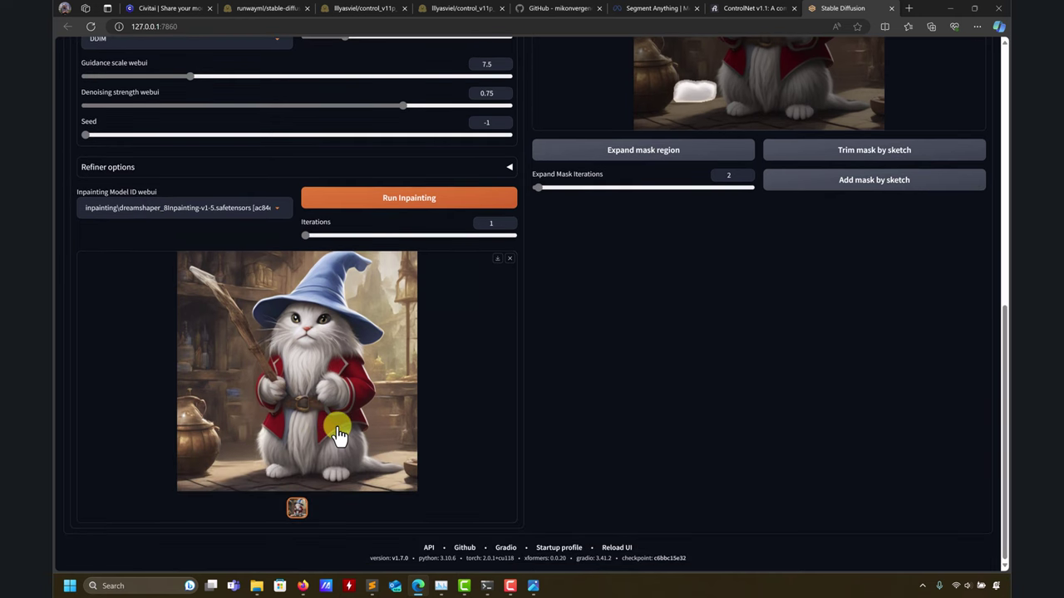
scroll(339, 433, up, 1)
scroll(582, 352, up, 2)
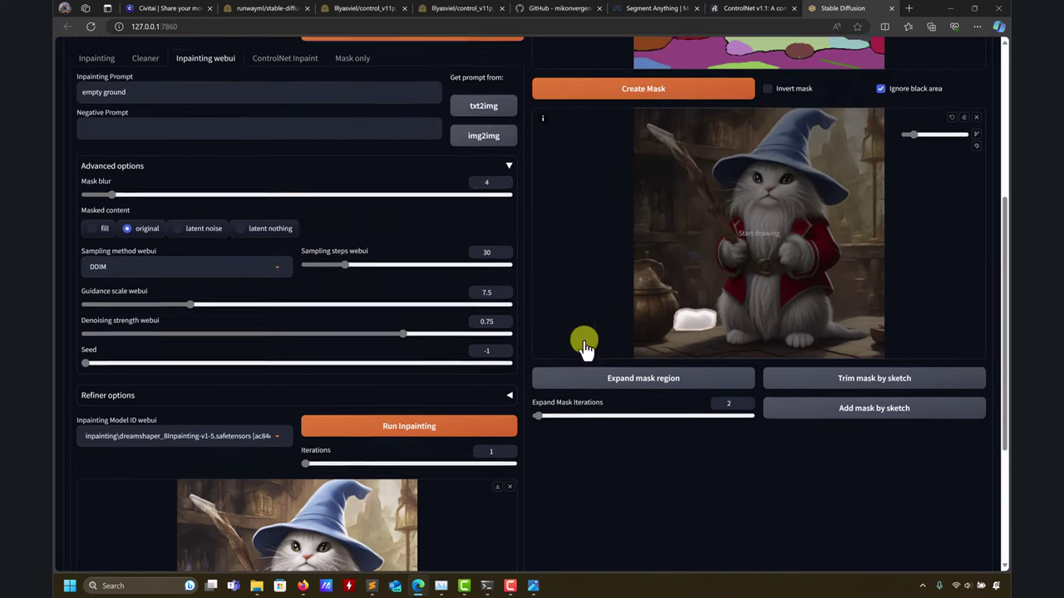
scroll(781, 202, up, 3)
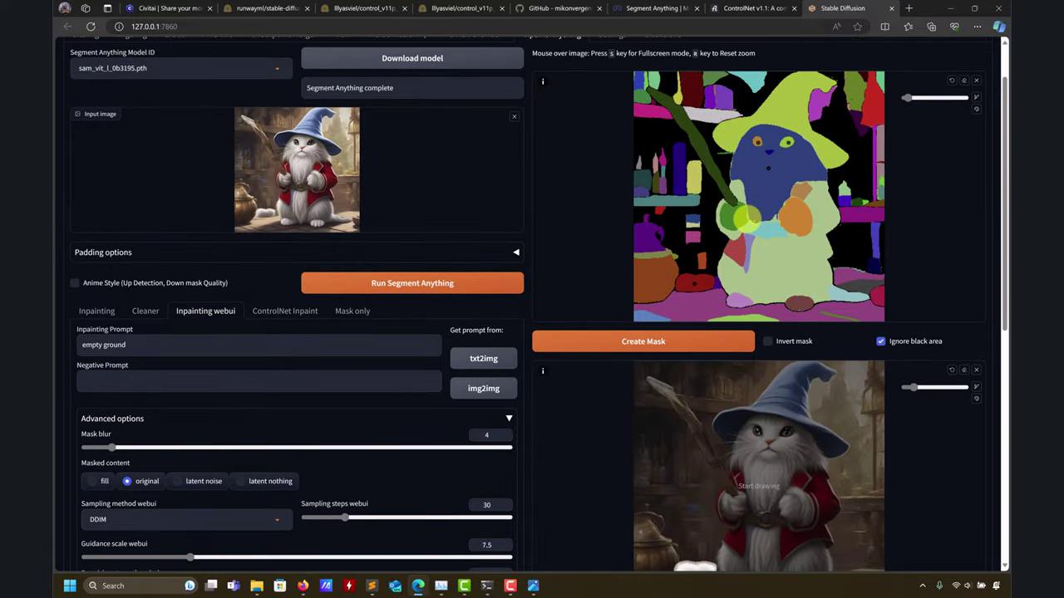
scroll(746, 237, down, 3)
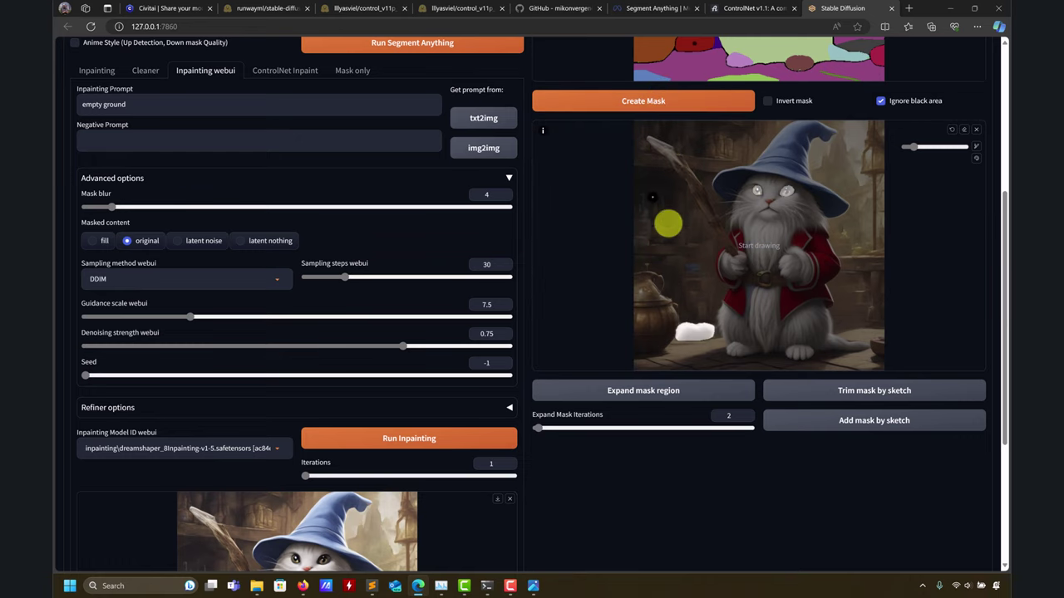
scroll(678, 255, down, 2)
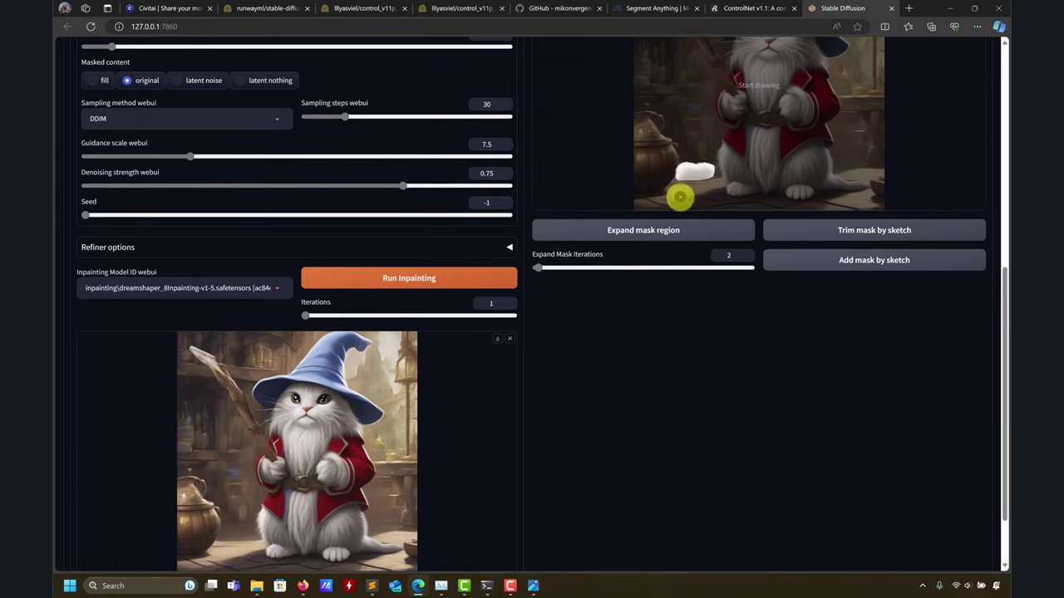
scroll(138, 210, up, 2)
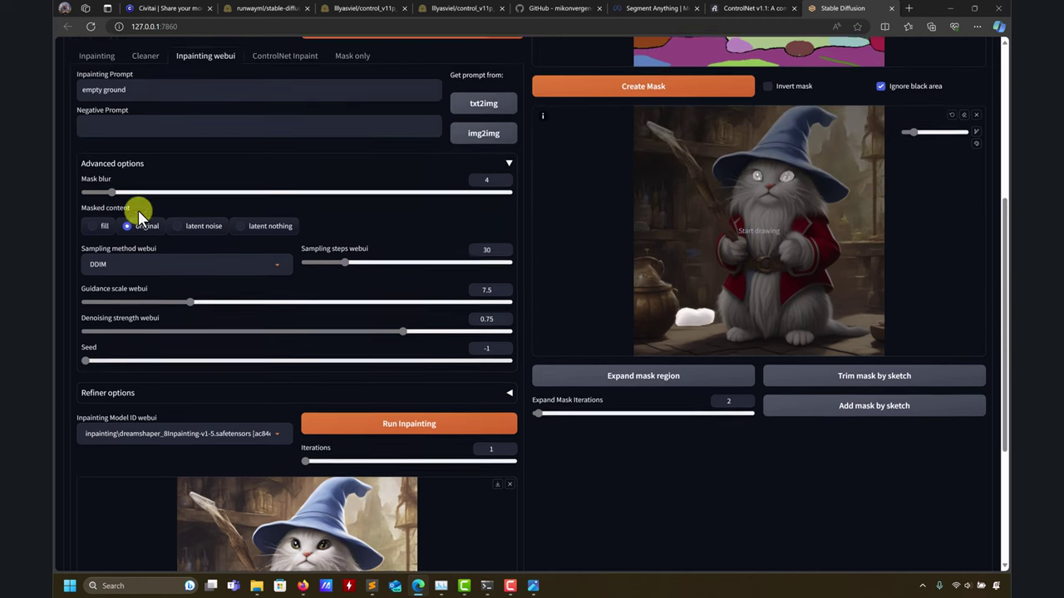
Step: Change the Inpainting Prompt to 'empty ground, blue eyes' and run inpainting
click(153, 105)
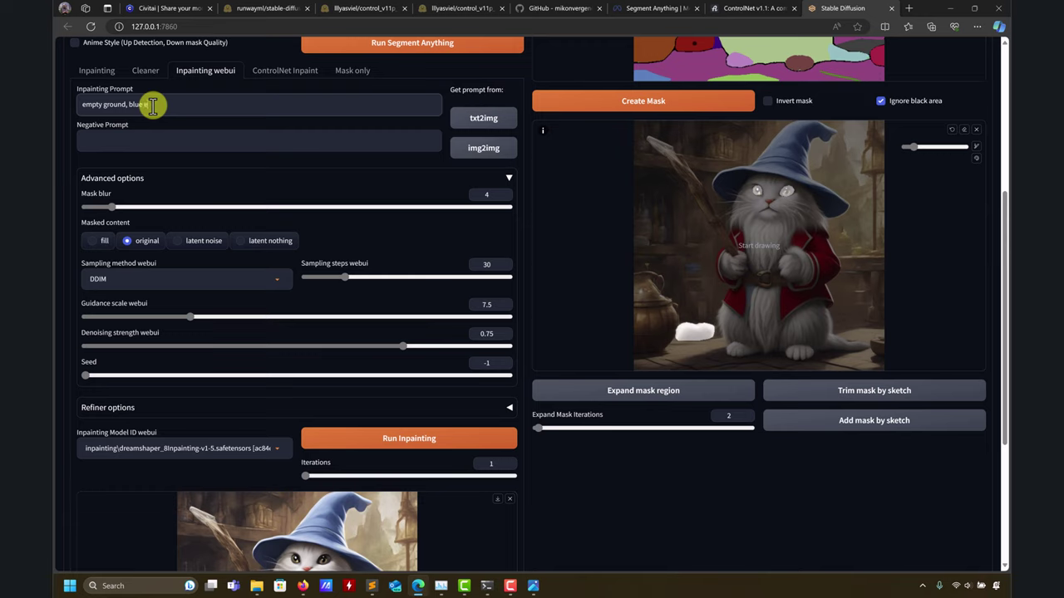
click(373, 438)
scroll(451, 407, down, 3)
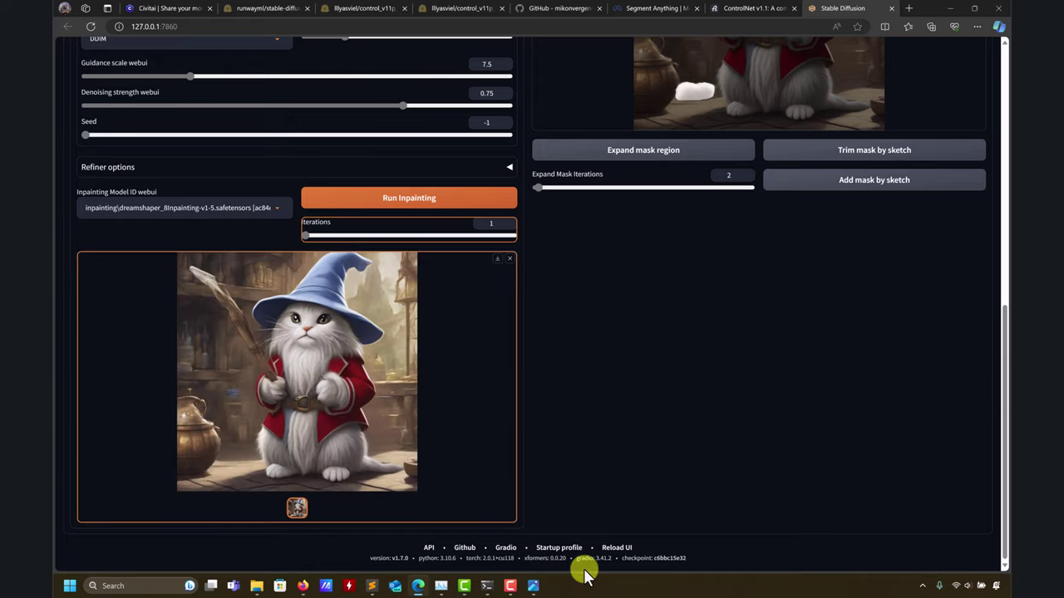
Step: Check the blue-eyed result full-size, then rerun inpainting with Iterations set to 4
click(301, 332)
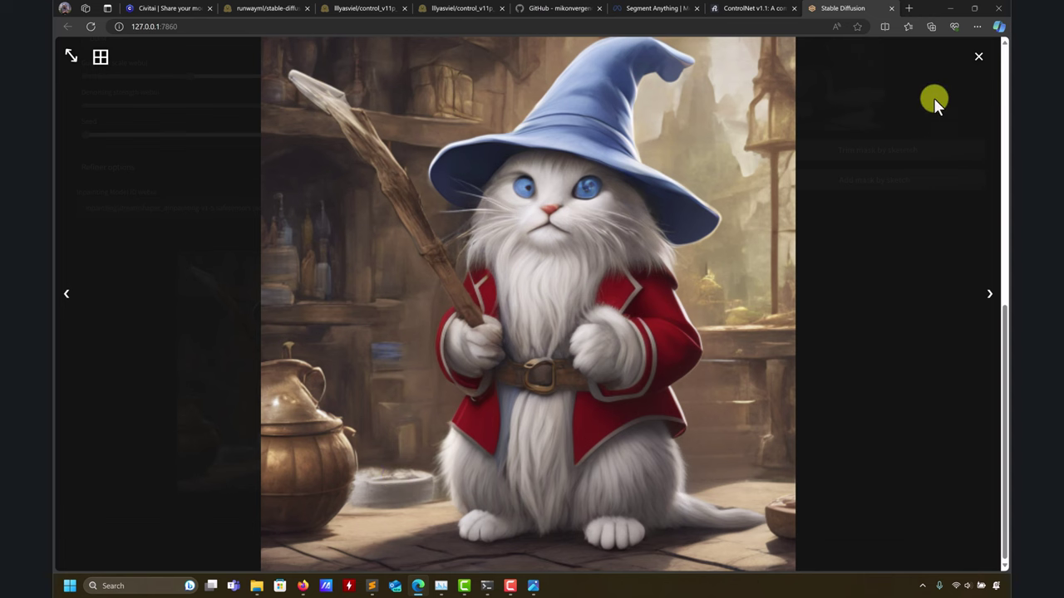
click(976, 58)
click(425, 202)
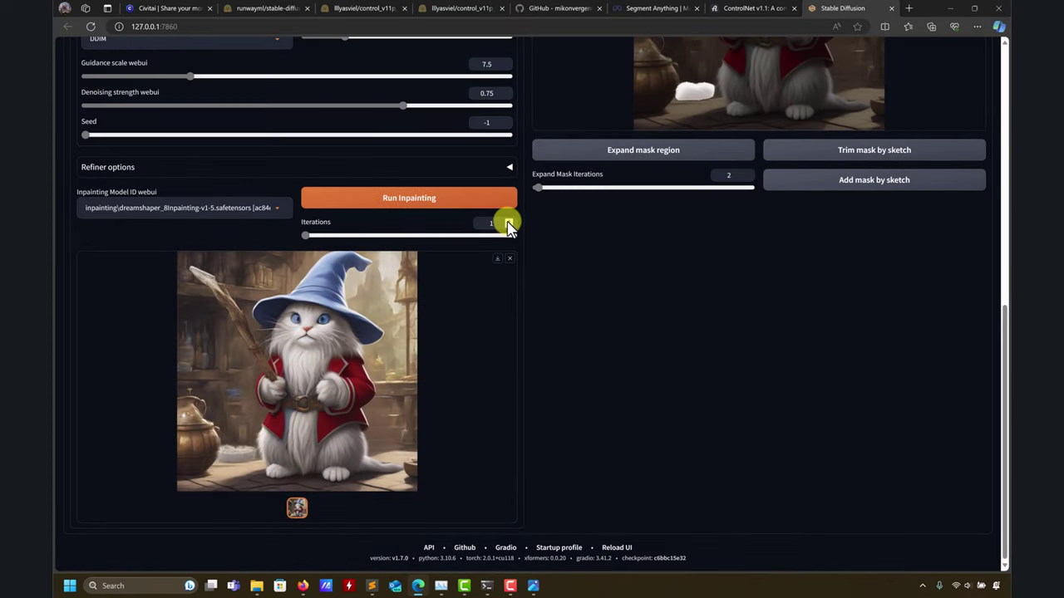
click(437, 203)
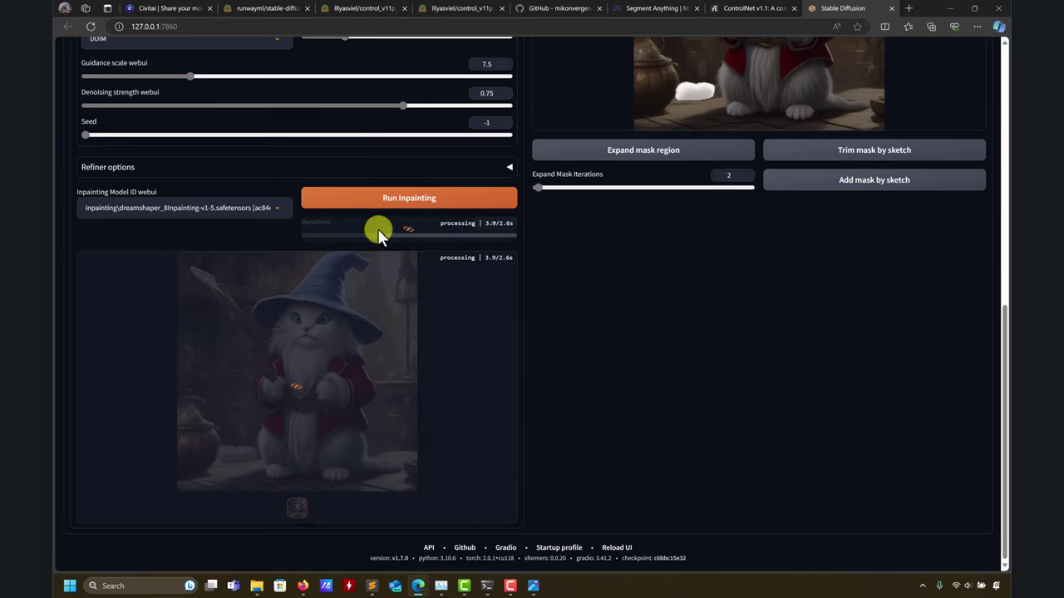
scroll(607, 332, up, 10)
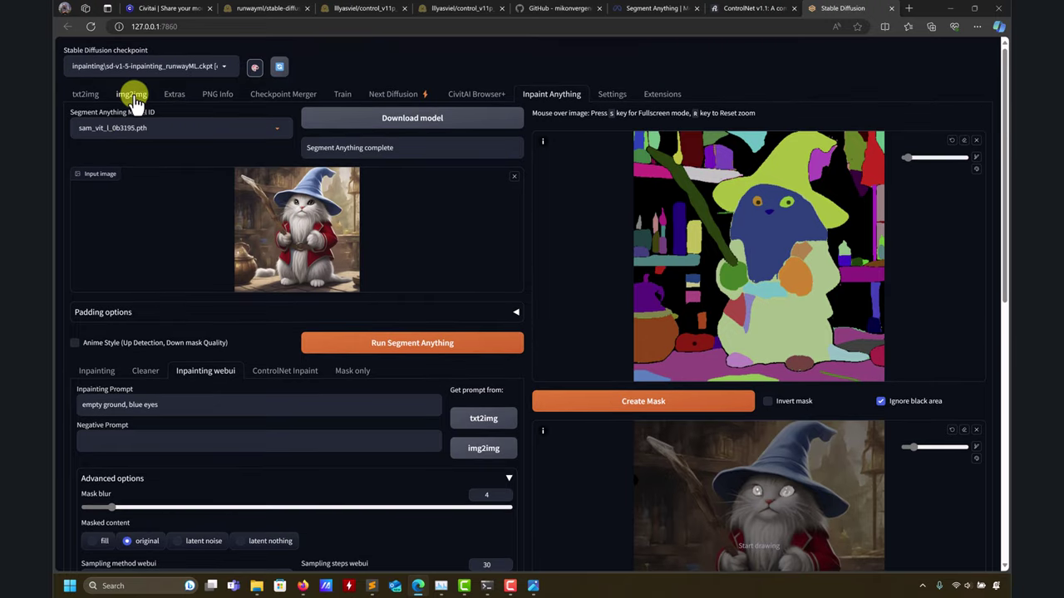
Step: Glance at the img2img tab and return to Inpaint Anything's output gallery
click(132, 95)
scroll(405, 407, down, 10)
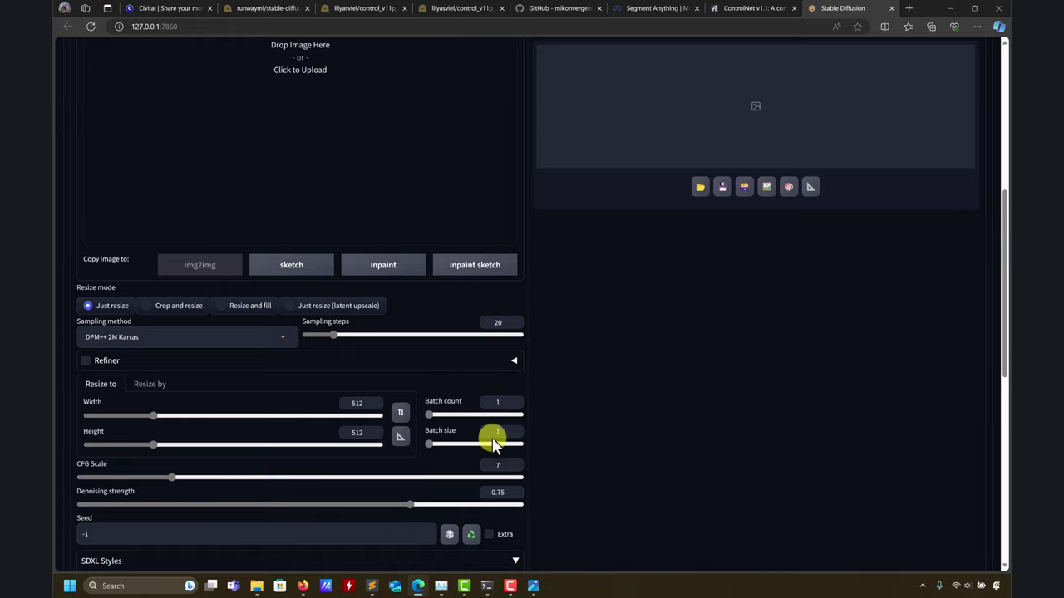
scroll(494, 435, up, 10)
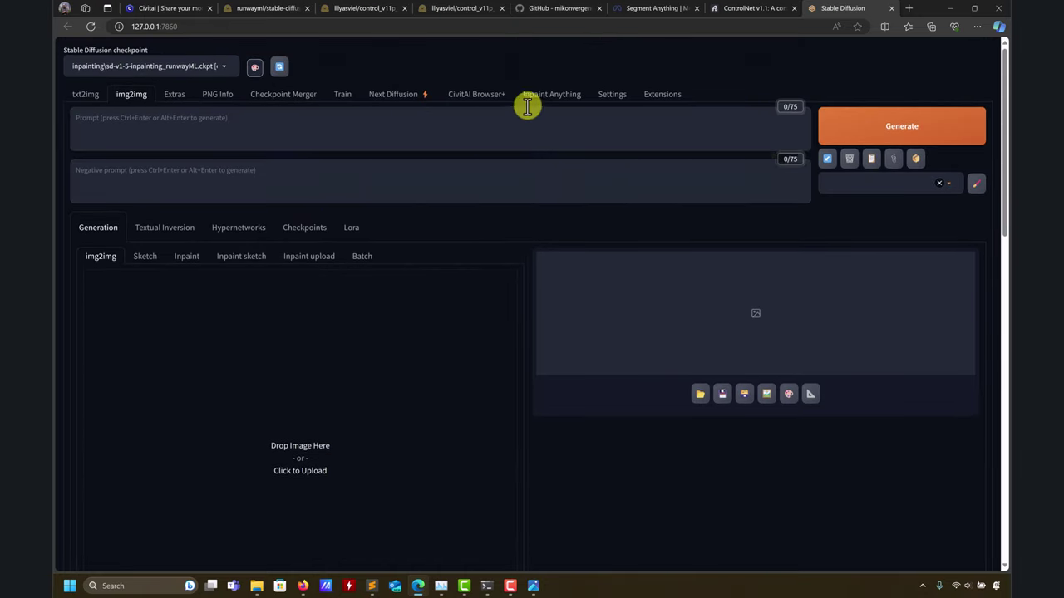
click(552, 94)
scroll(581, 450, down, 7)
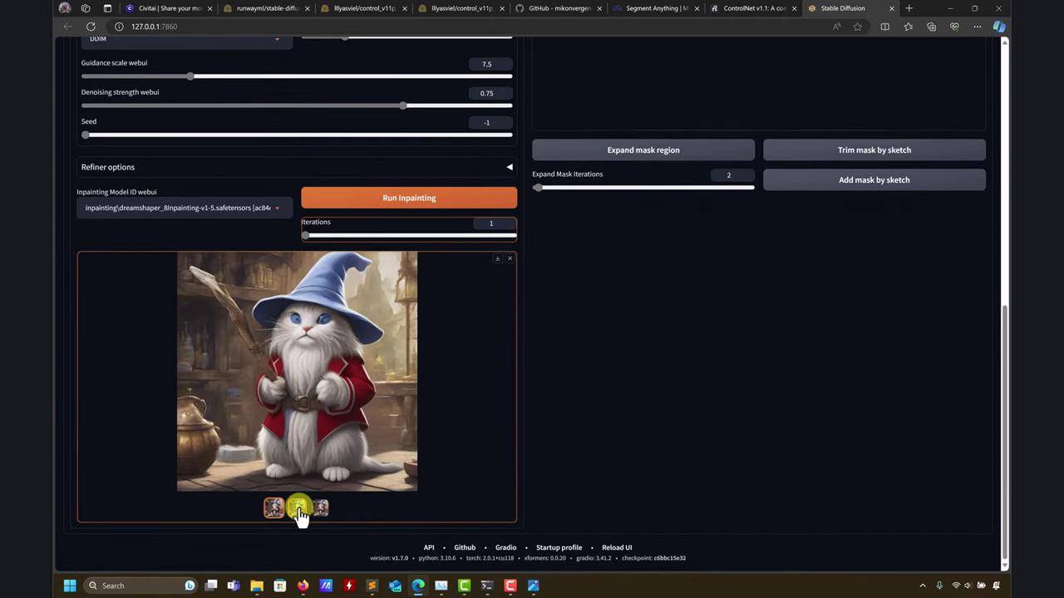
Step: Compare the four inpainting results one after another in the gallery
click(300, 515)
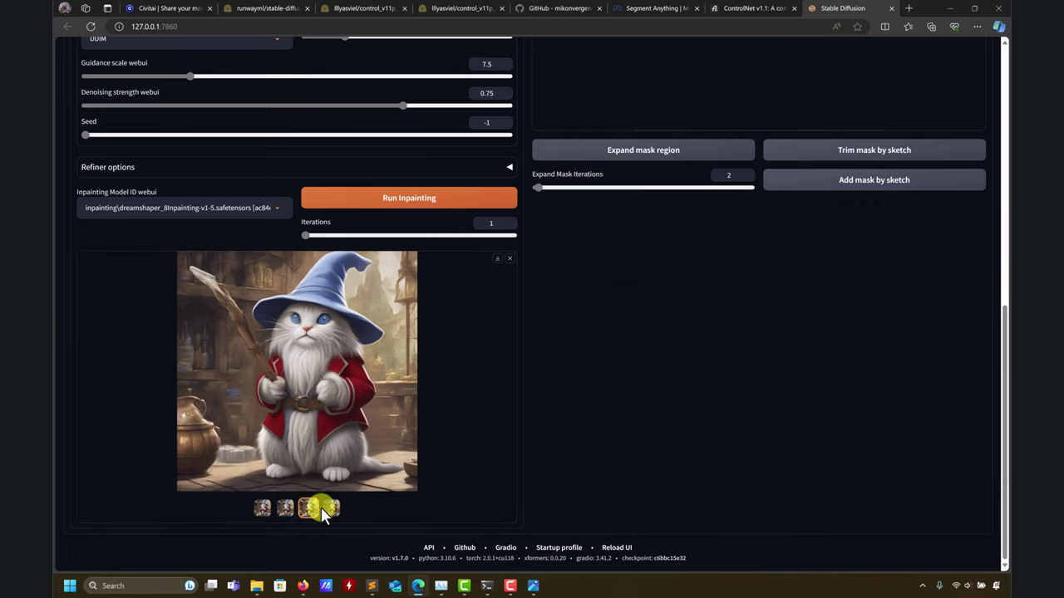
click(329, 510)
click(287, 511)
click(262, 510)
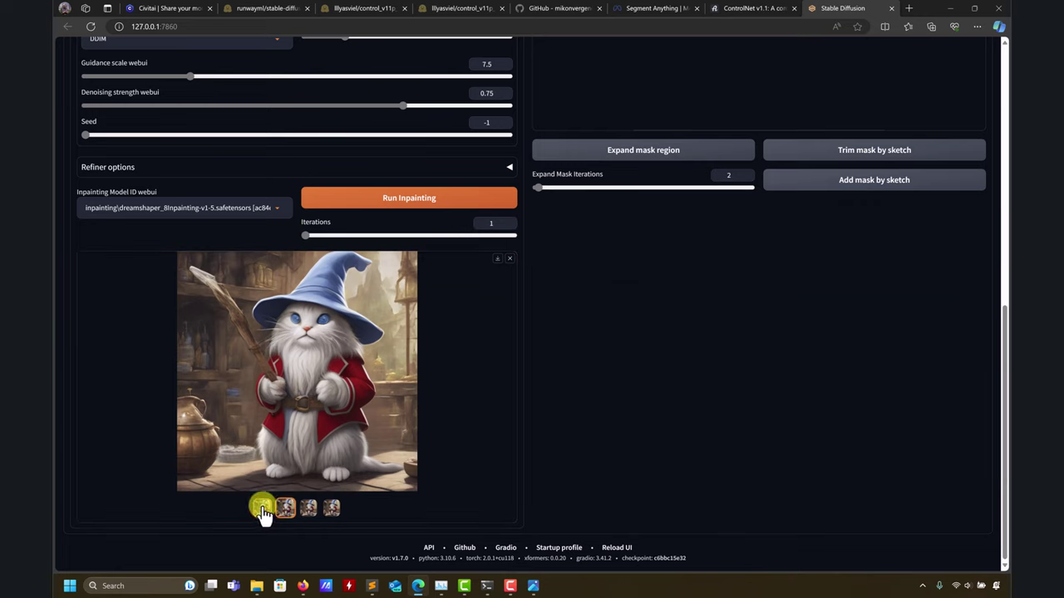
click(291, 513)
click(335, 508)
click(266, 510)
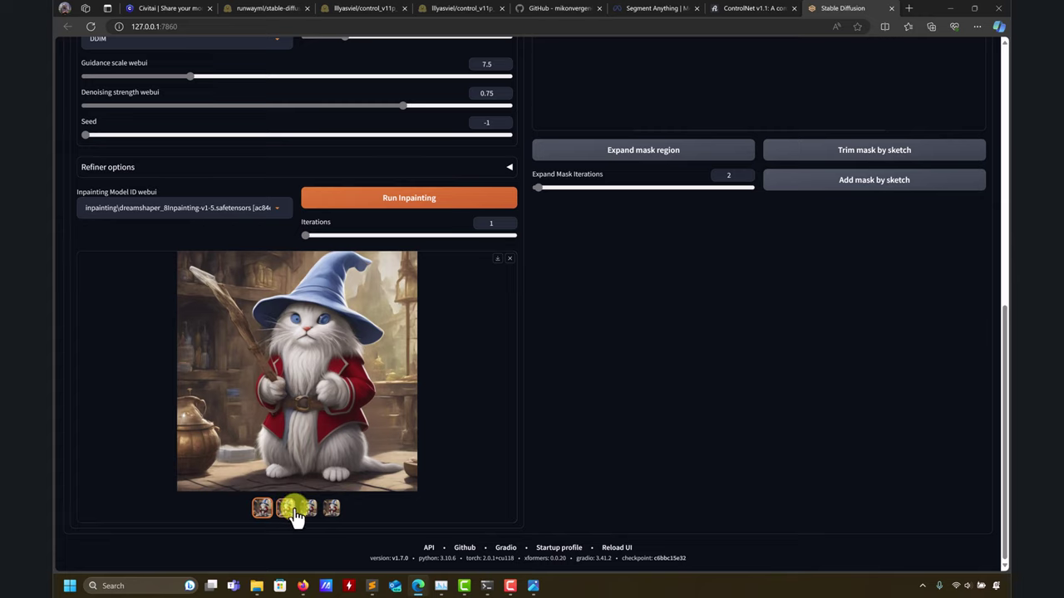
click(294, 510)
click(308, 510)
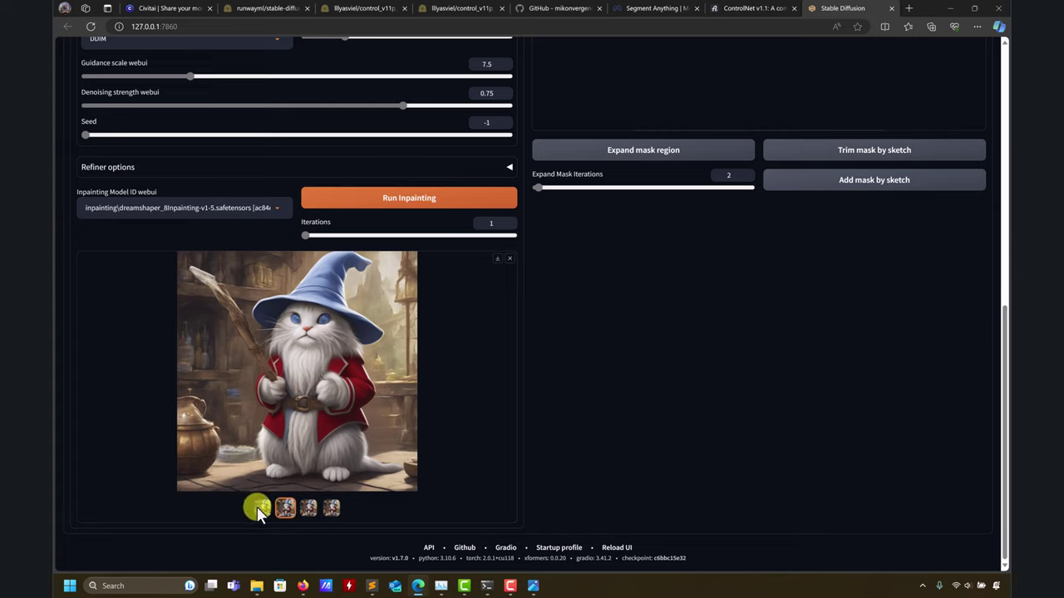
click(334, 510)
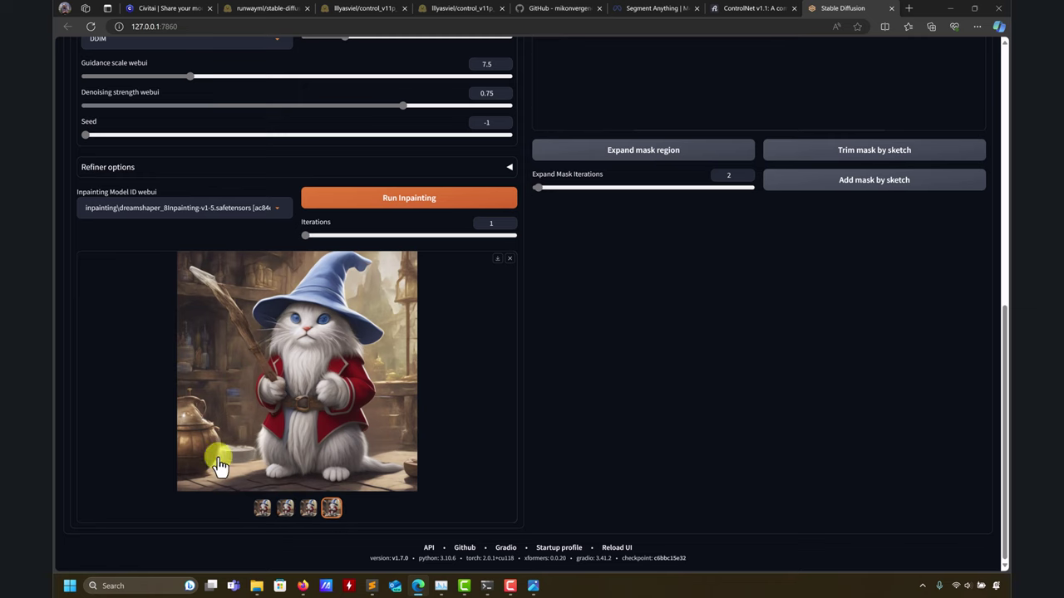
scroll(578, 375, up, 10)
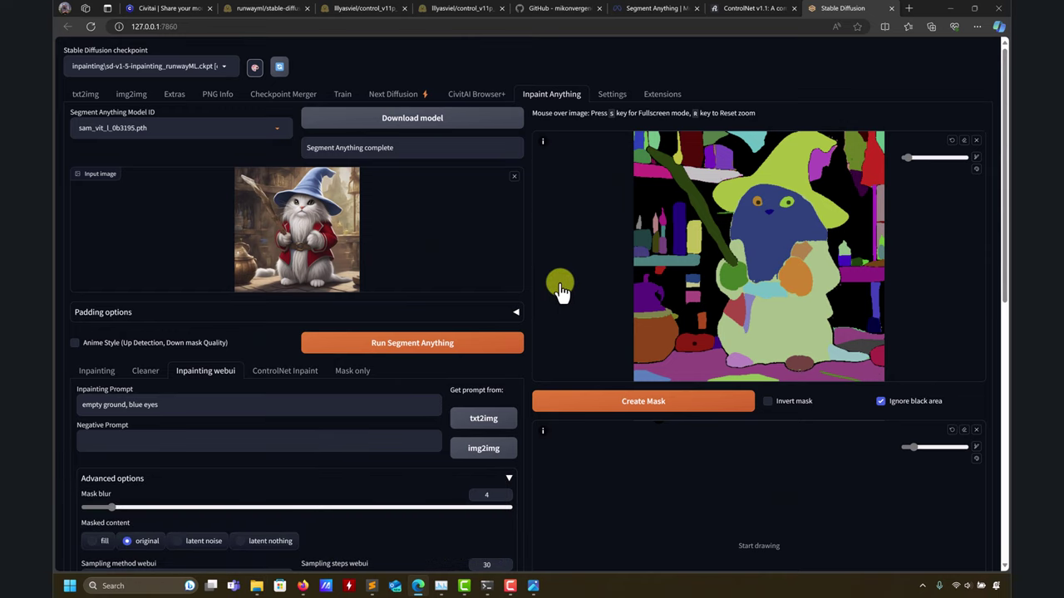
Step: Bring up the for_inpaint_anything window and open the catwizrd-upscaled folder
mouse_move(259, 588)
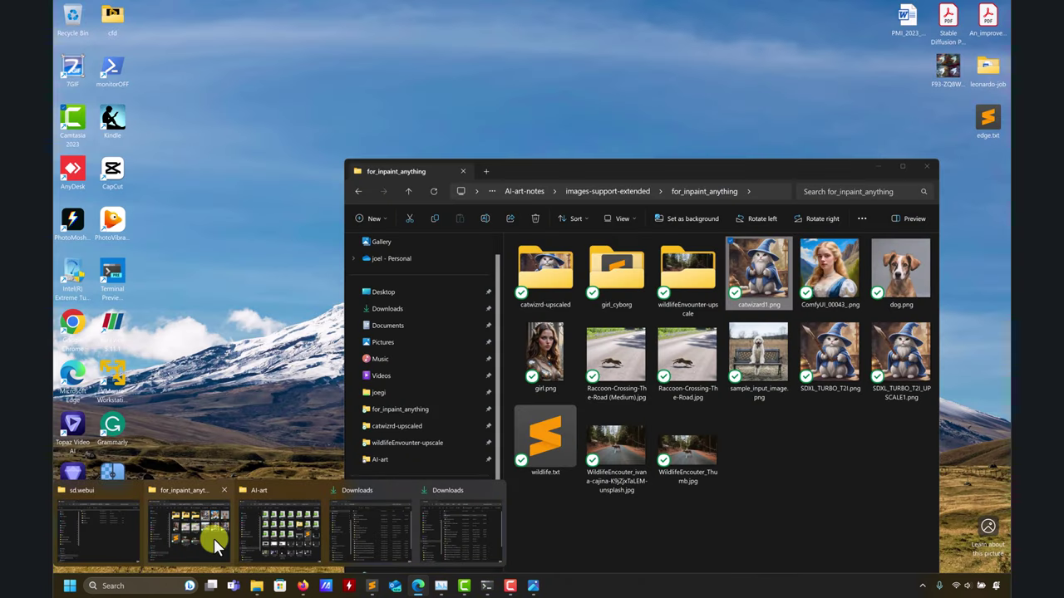
click(214, 538)
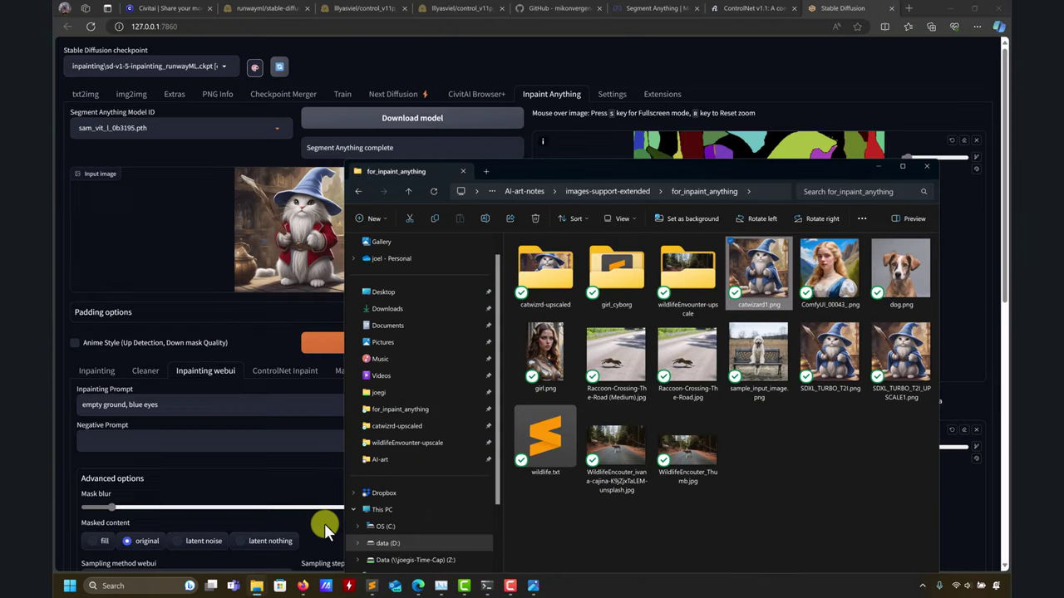
drag(783, 171, 800, 70)
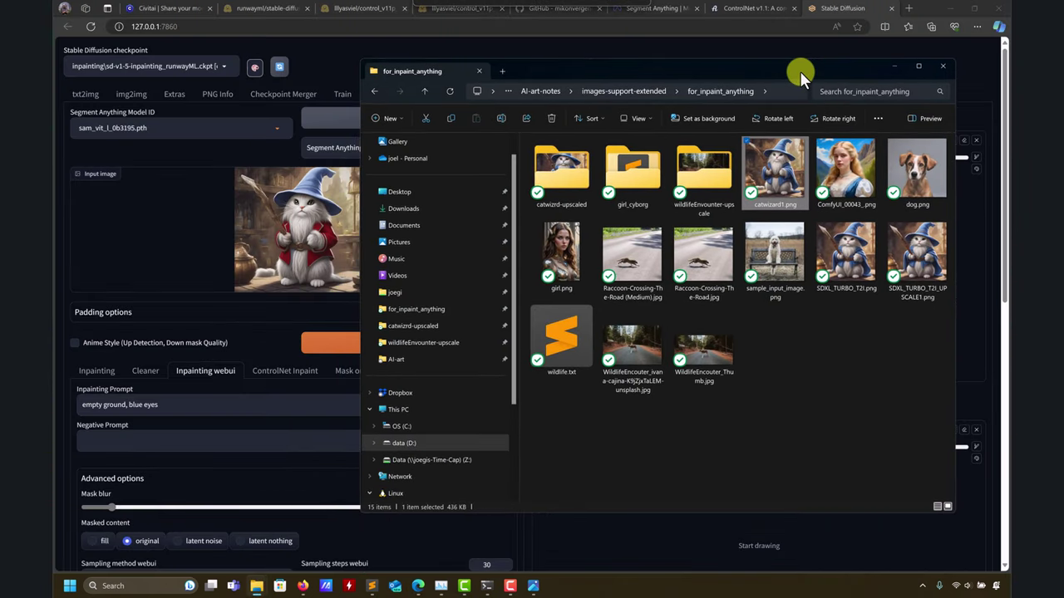
click(831, 365)
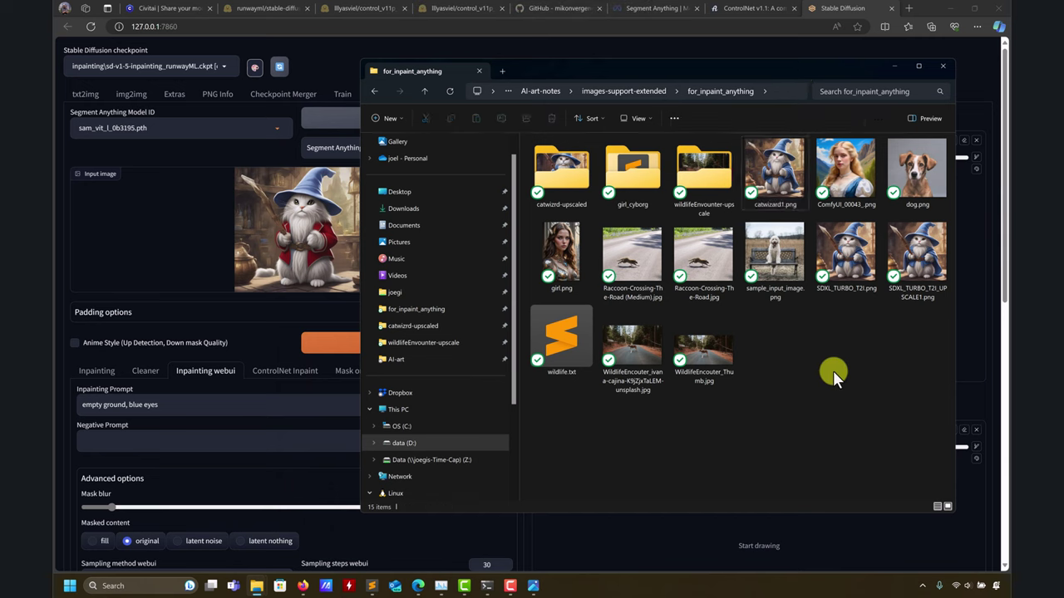
click(572, 181)
double_click(572, 179)
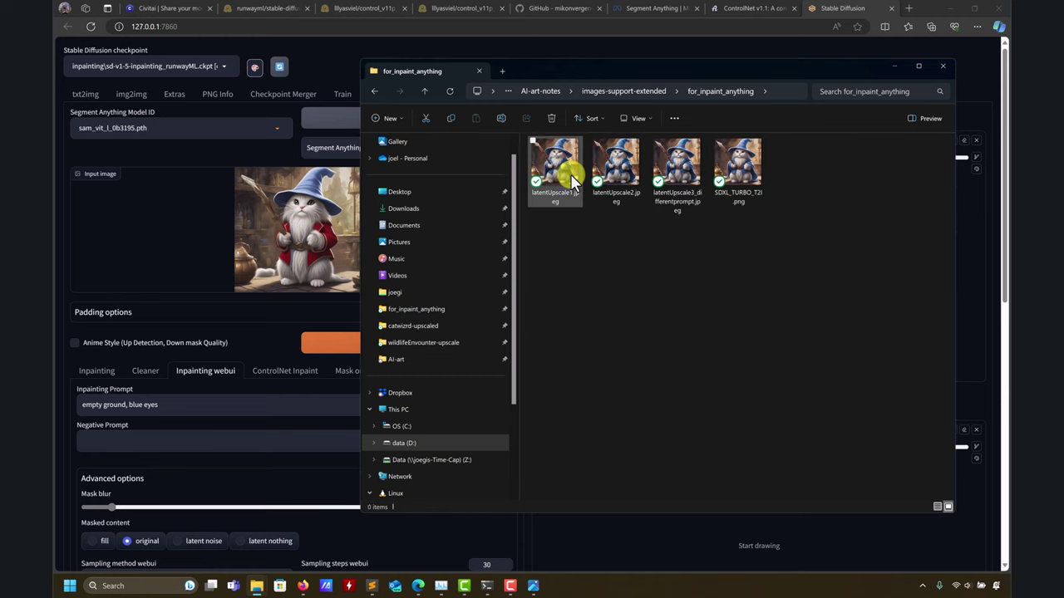
Step: Preview one cat-wizard image in the photo viewer, then close it
double_click(737, 157)
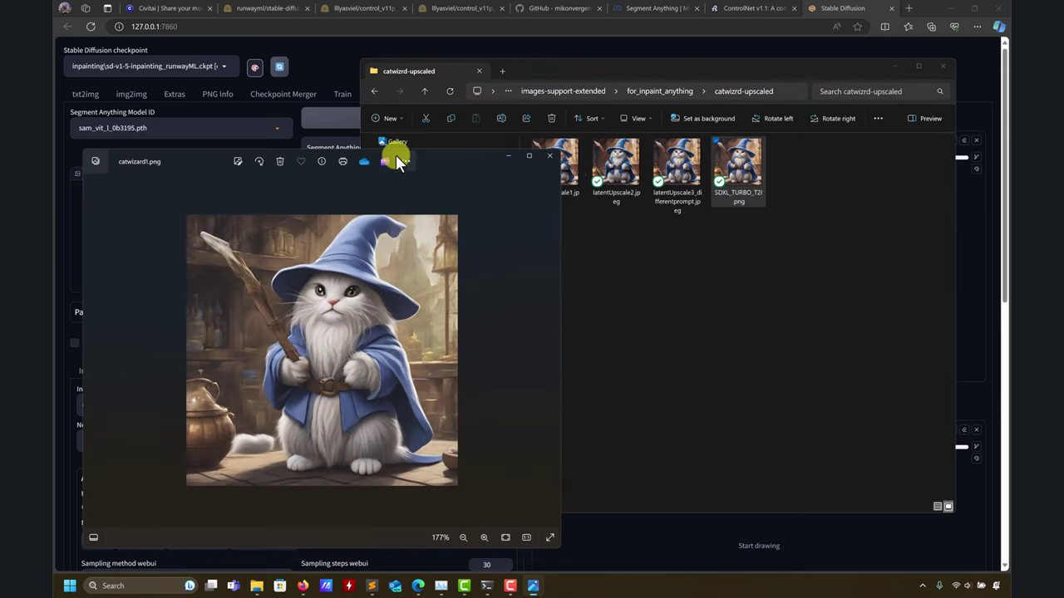
drag(444, 145, 440, 50)
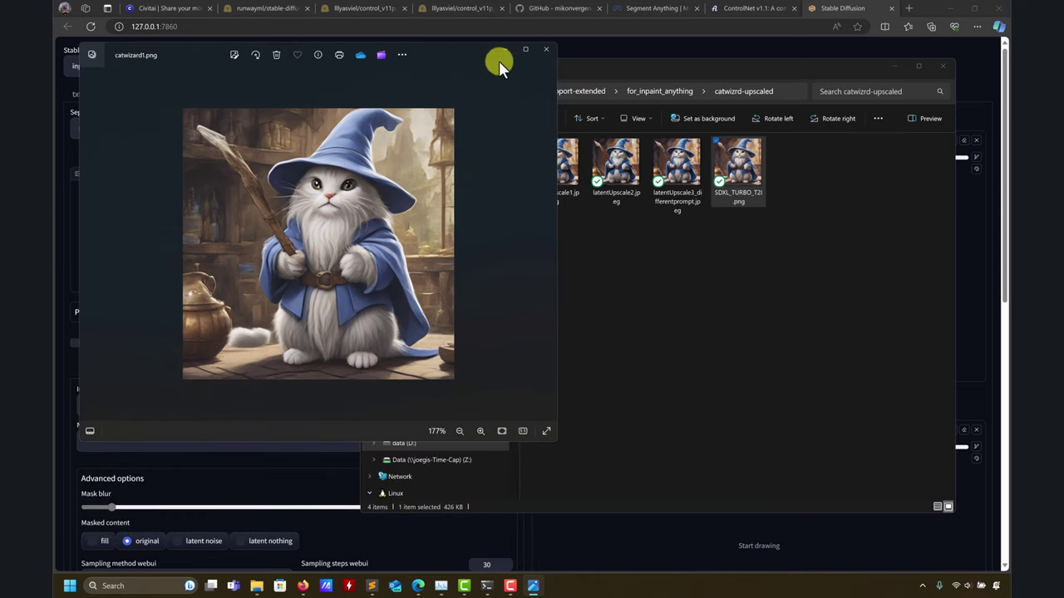
click(542, 49)
Step: Open SDXL_TURBO_T2I.png in Photos, enlarge its window, and zoom out slightly
double_click(737, 162)
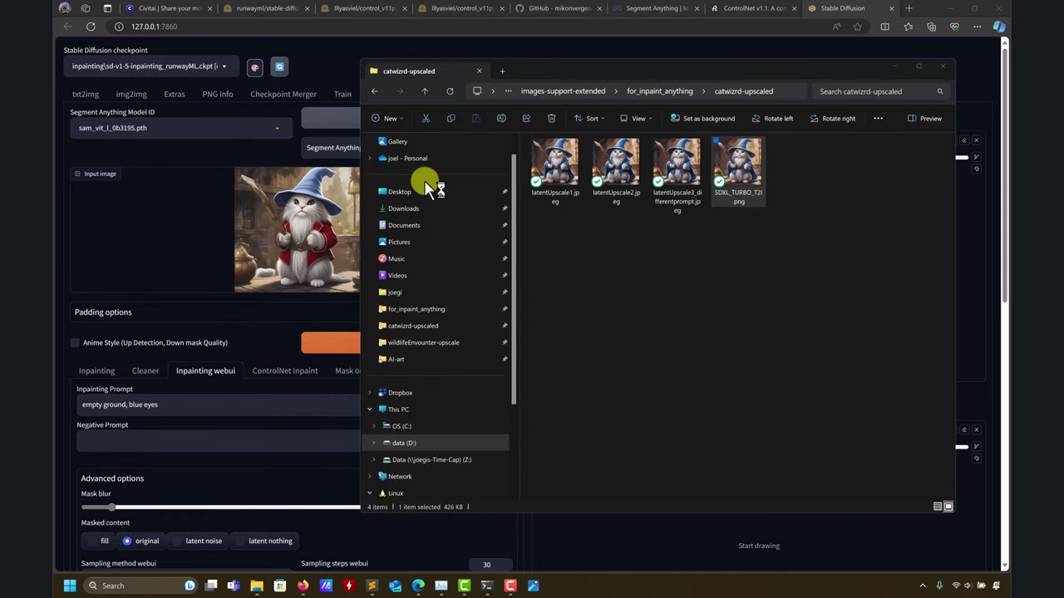
scroll(335, 233, up, 6)
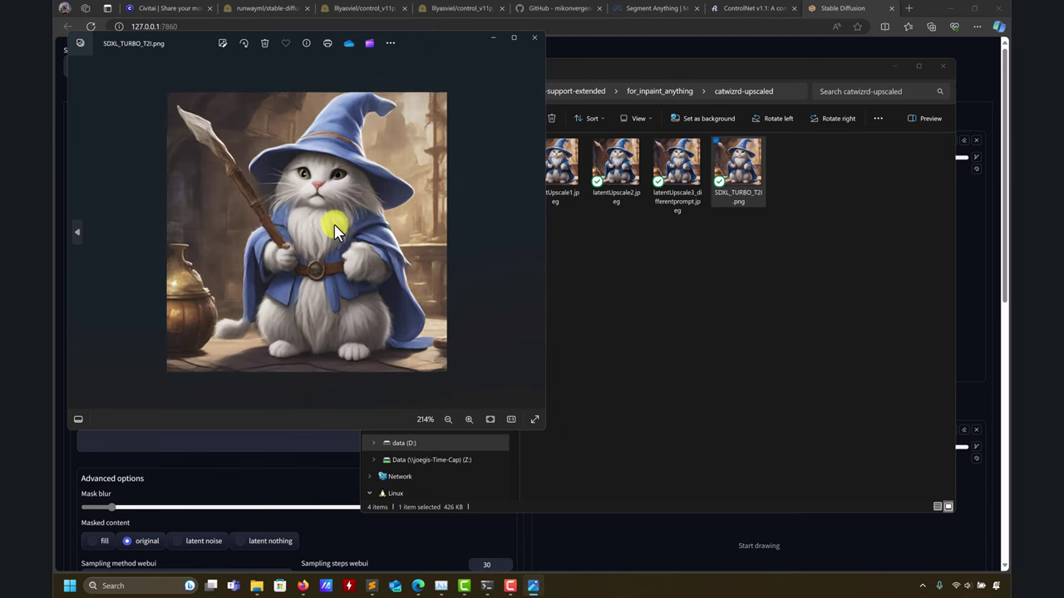
scroll(391, 352, down, 2)
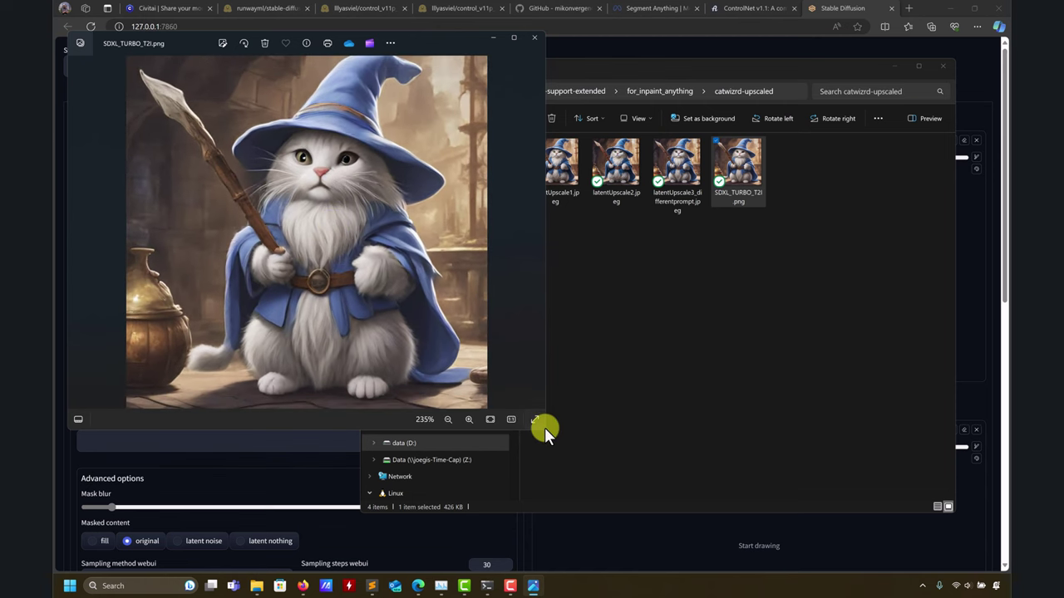
drag(544, 429, 584, 532)
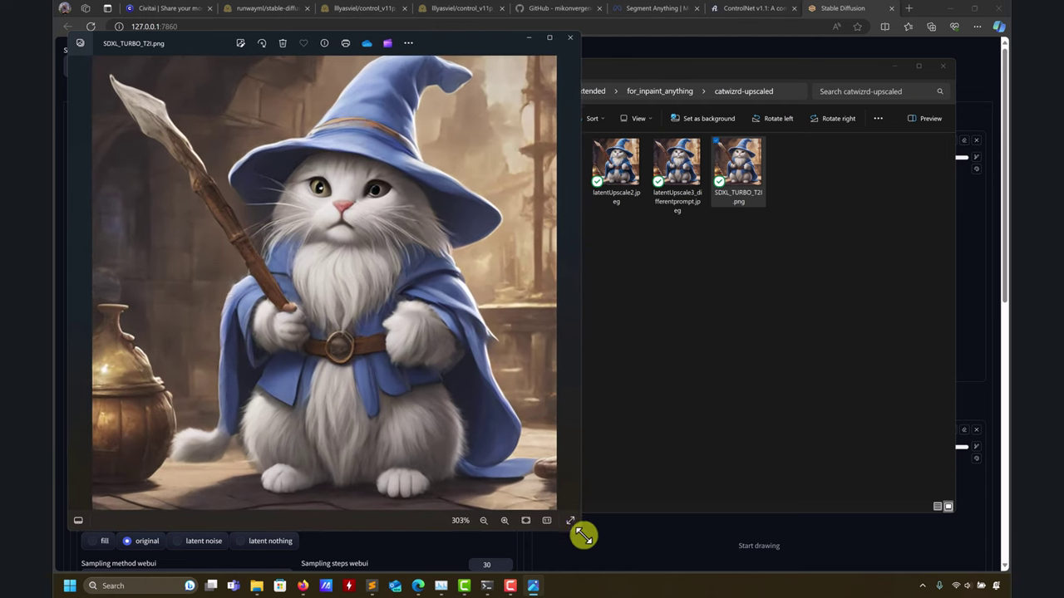
click(488, 522)
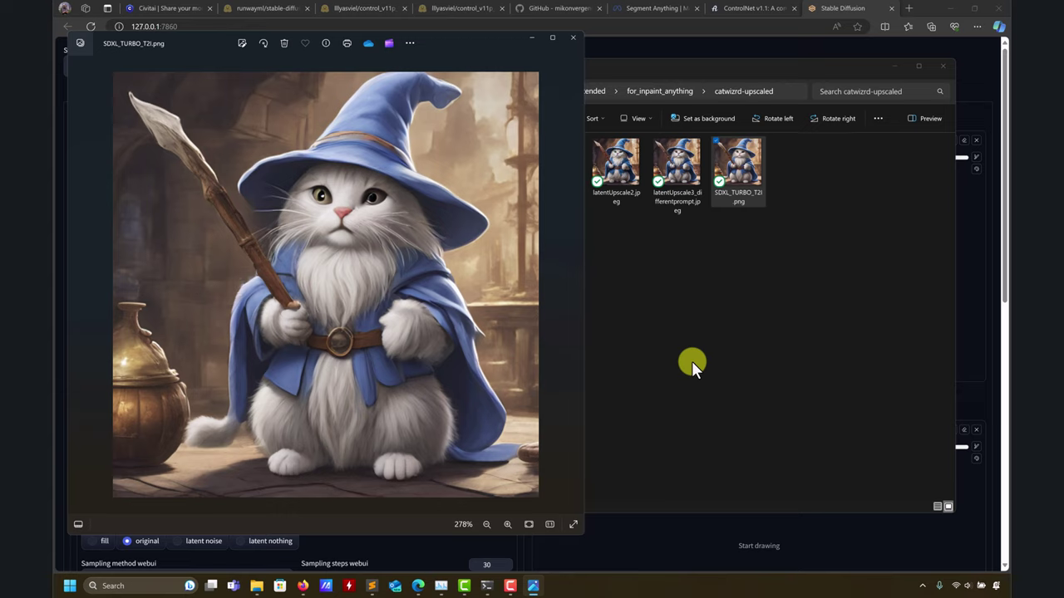
click(691, 361)
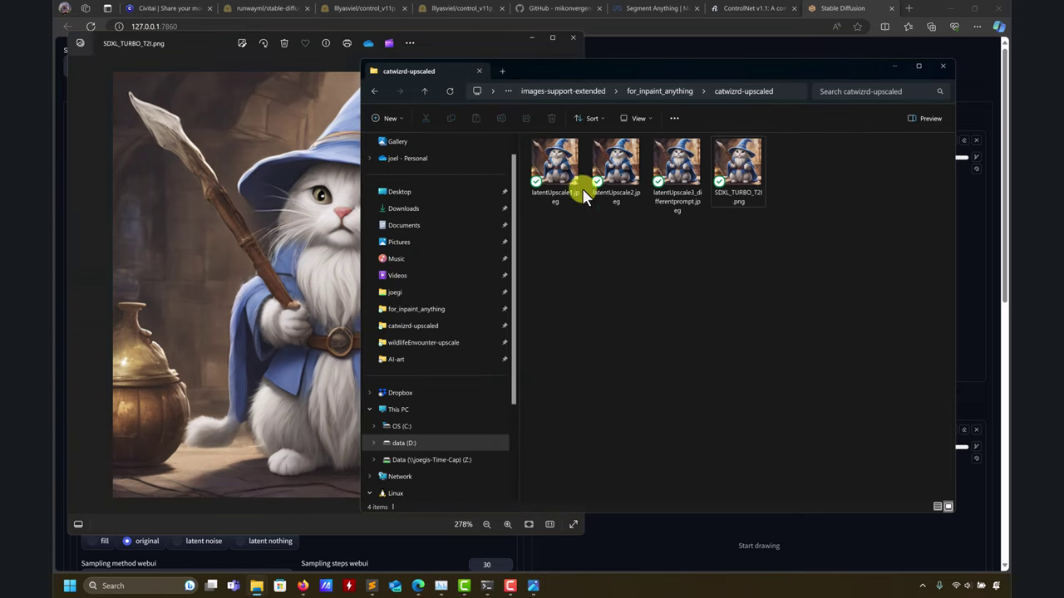
Step: Open latentUpscale1.jpeg in a second Photos window placed beside SDXL_TURBO_T2I.png
click(570, 169)
double_click(571, 168)
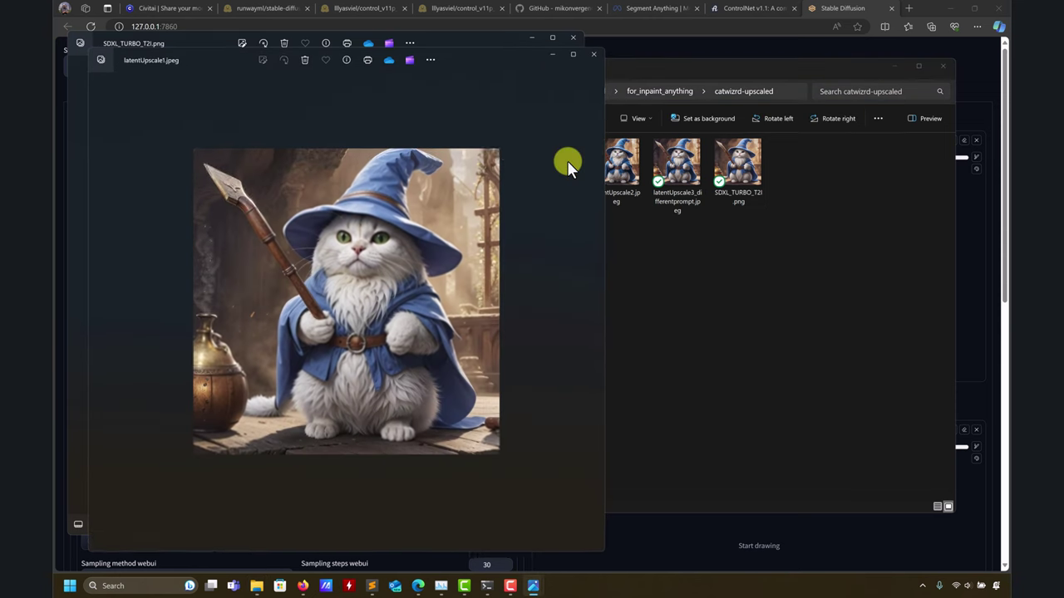
drag(477, 45, 859, 39)
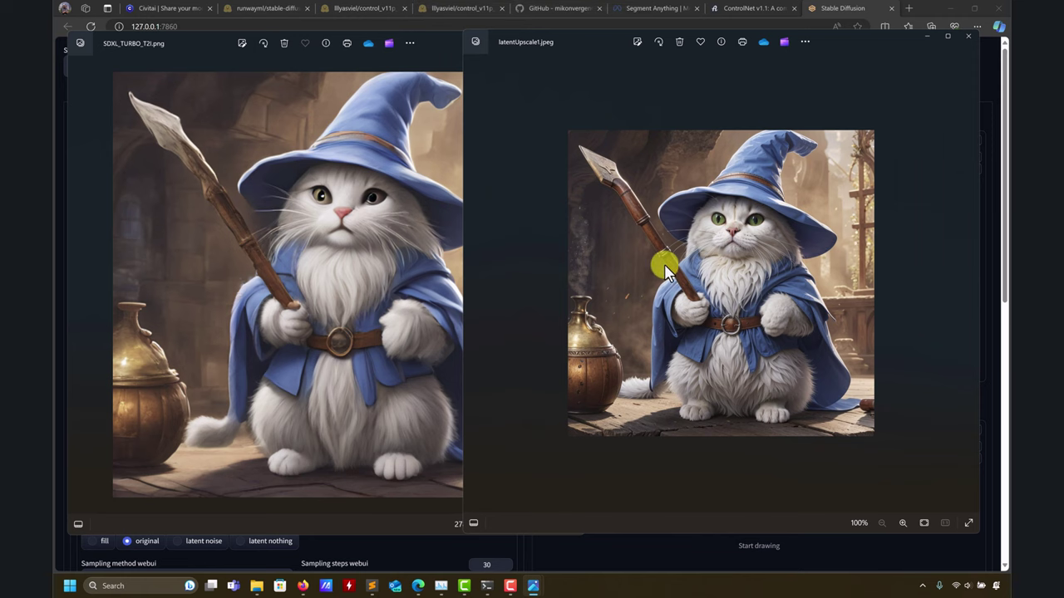
click(432, 39)
drag(594, 43, 606, 43)
click(421, 47)
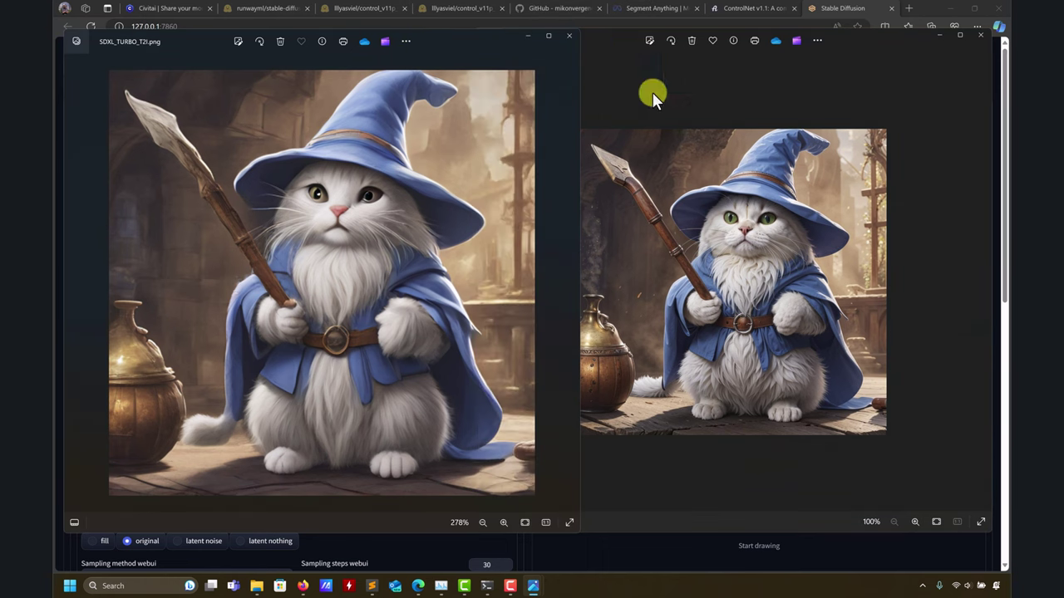
click(613, 47)
click(353, 187)
Step: Zoom into the cat's face on both images to compare, then move latentUpscale1 left
scroll(694, 254, up, 1)
scroll(694, 255, up, 3)
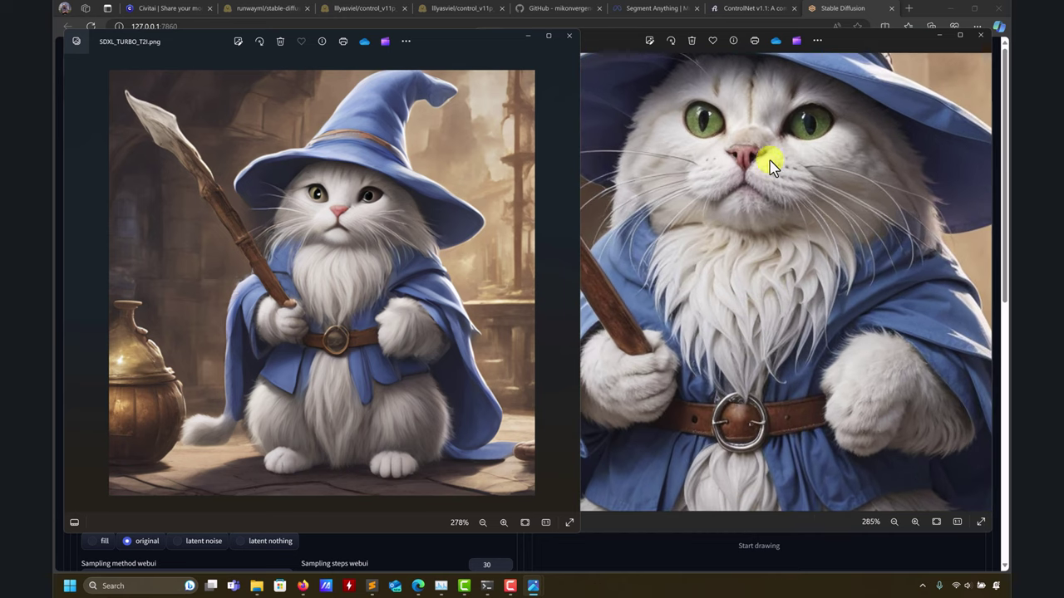
scroll(695, 185, up, 2)
drag(724, 136, 628, 204)
scroll(704, 215, up, 2)
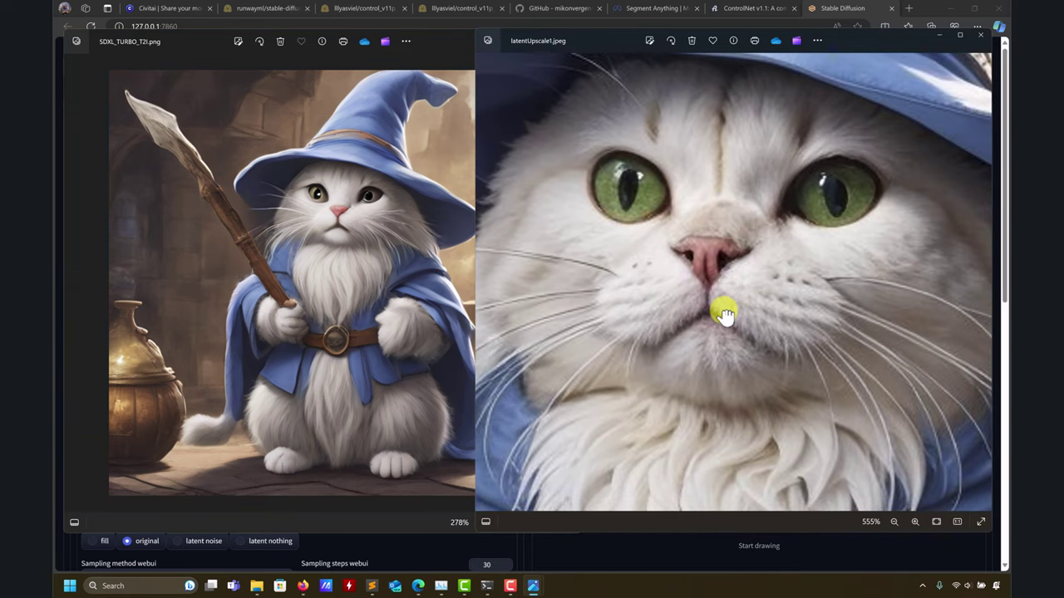
scroll(692, 324, down, 3)
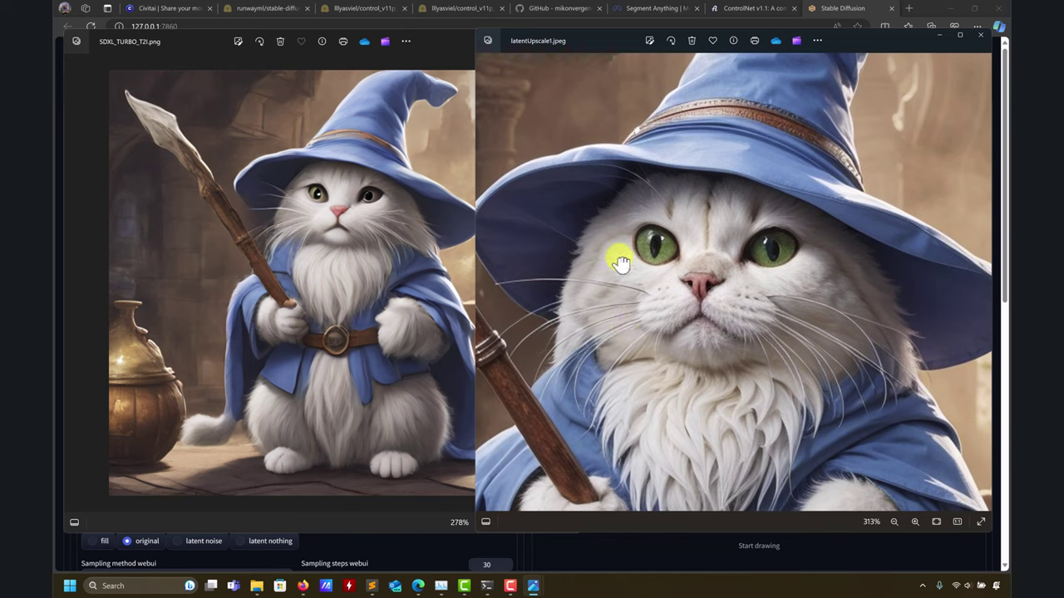
scroll(772, 237, down, 2)
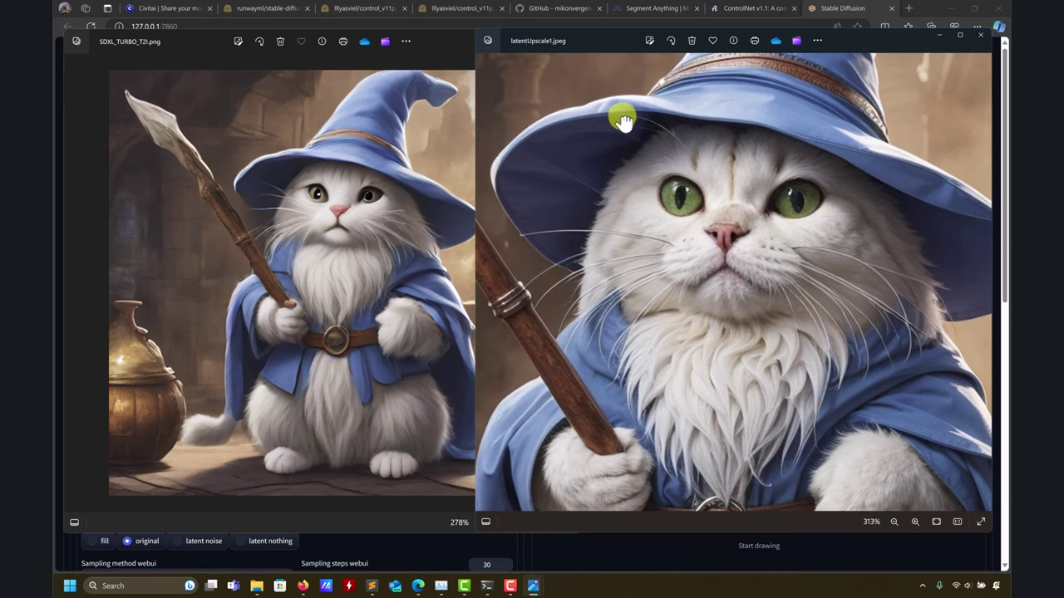
scroll(653, 155, down, 6)
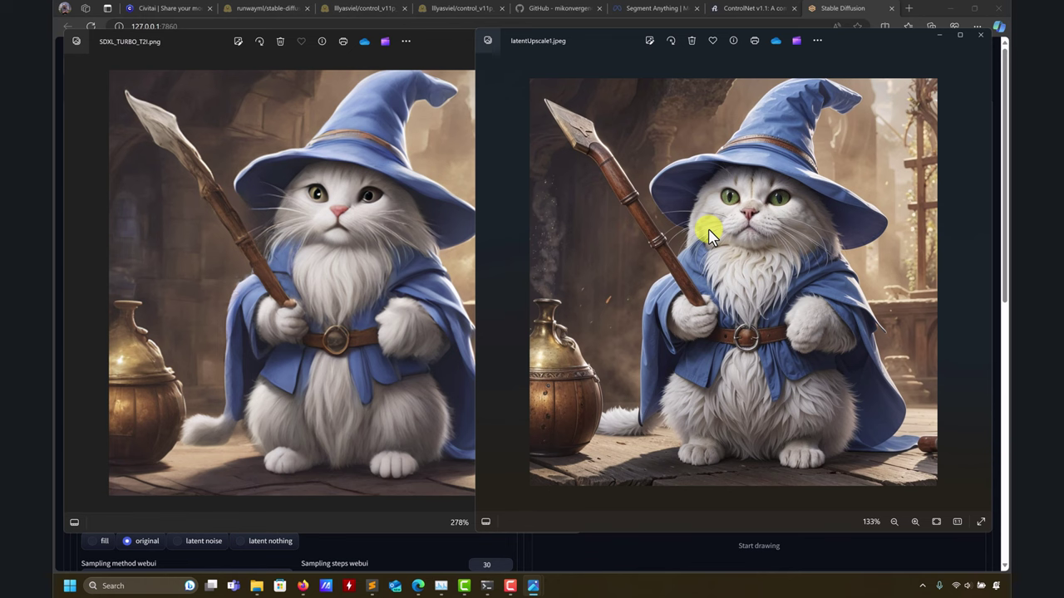
scroll(707, 254, up, 5)
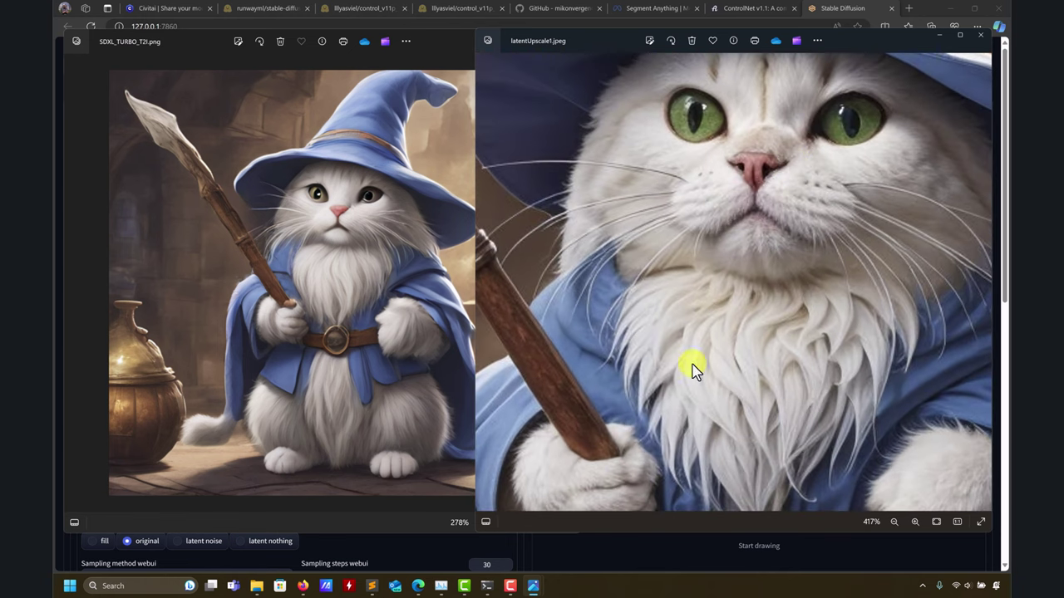
drag(877, 43, 451, 56)
click(683, 302)
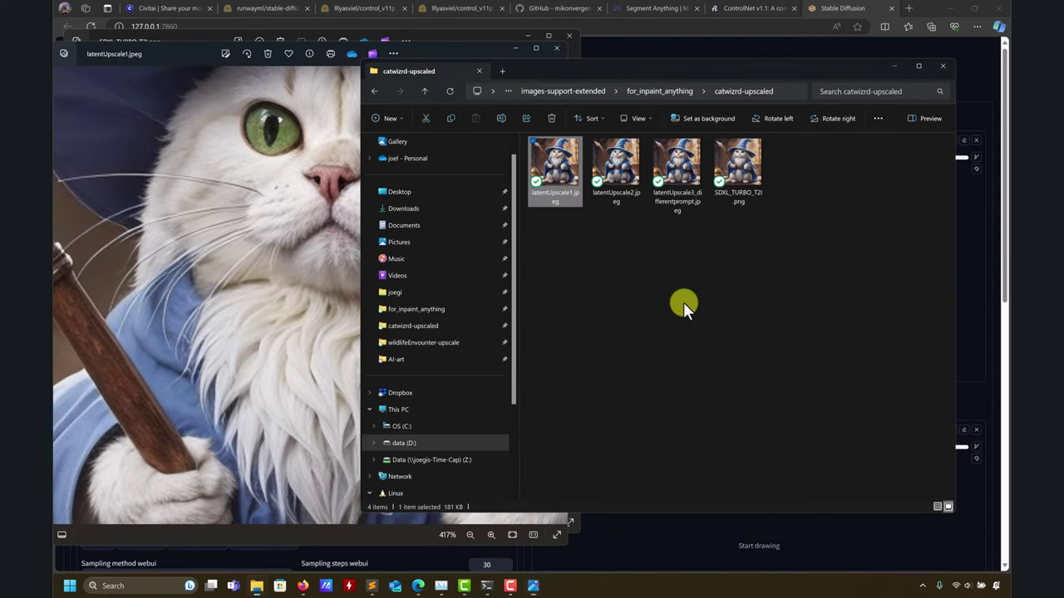
double_click(686, 170)
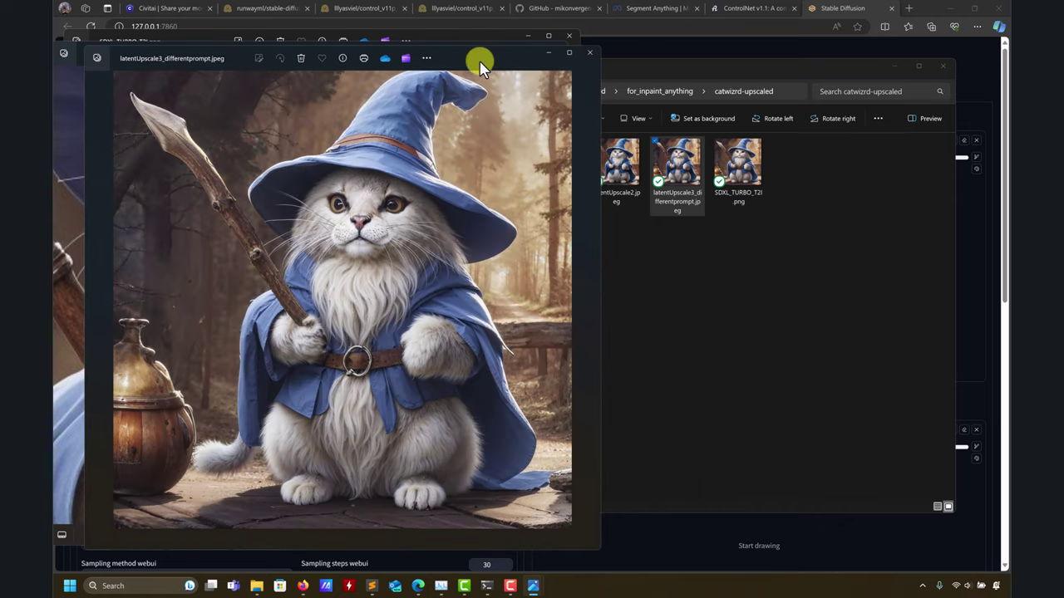
drag(482, 65, 879, 40)
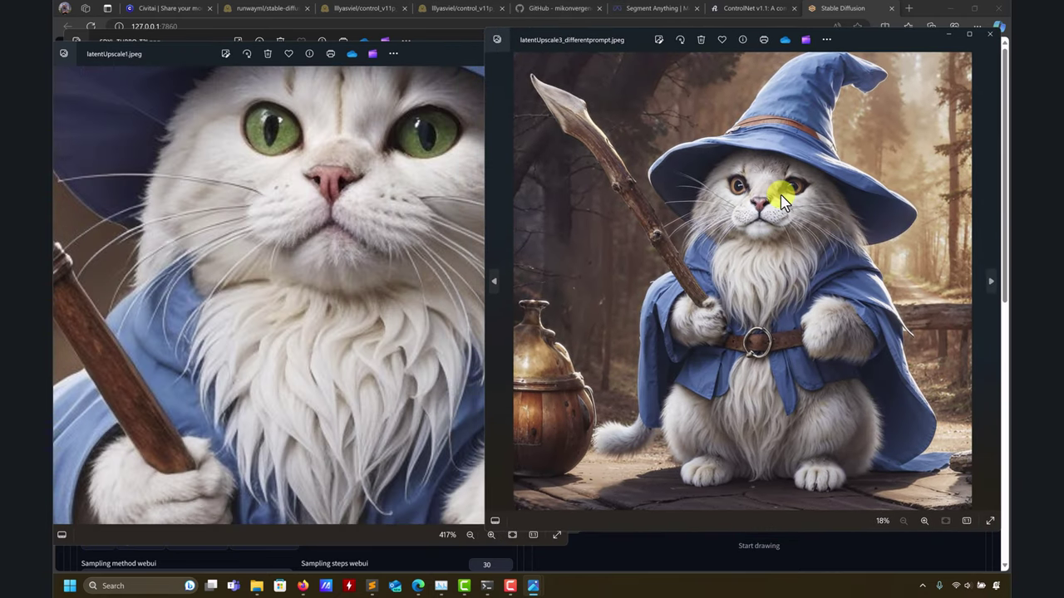
scroll(780, 201, up, 5)
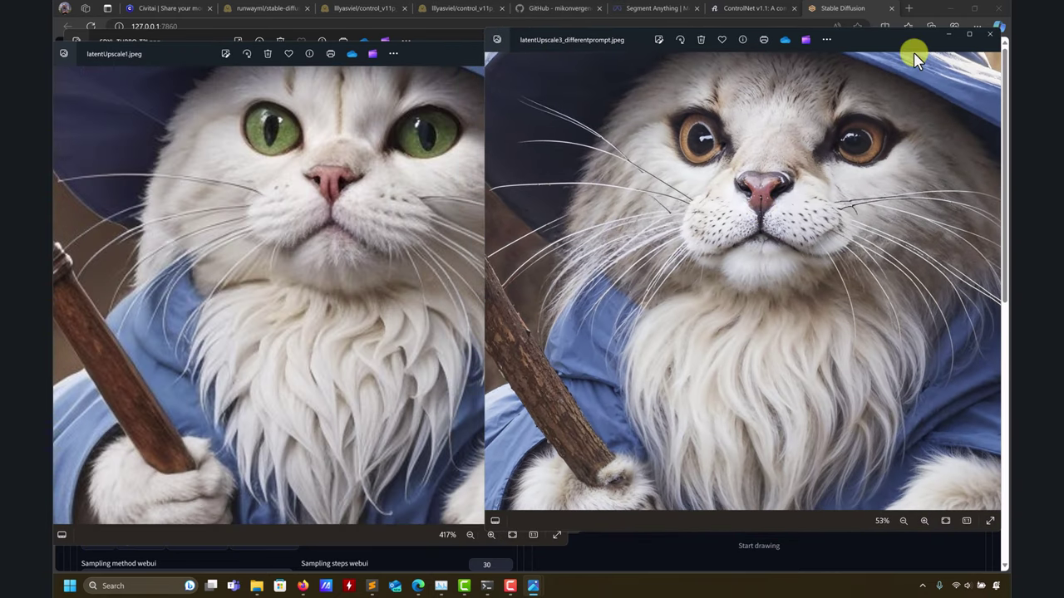
scroll(768, 176, up, 5)
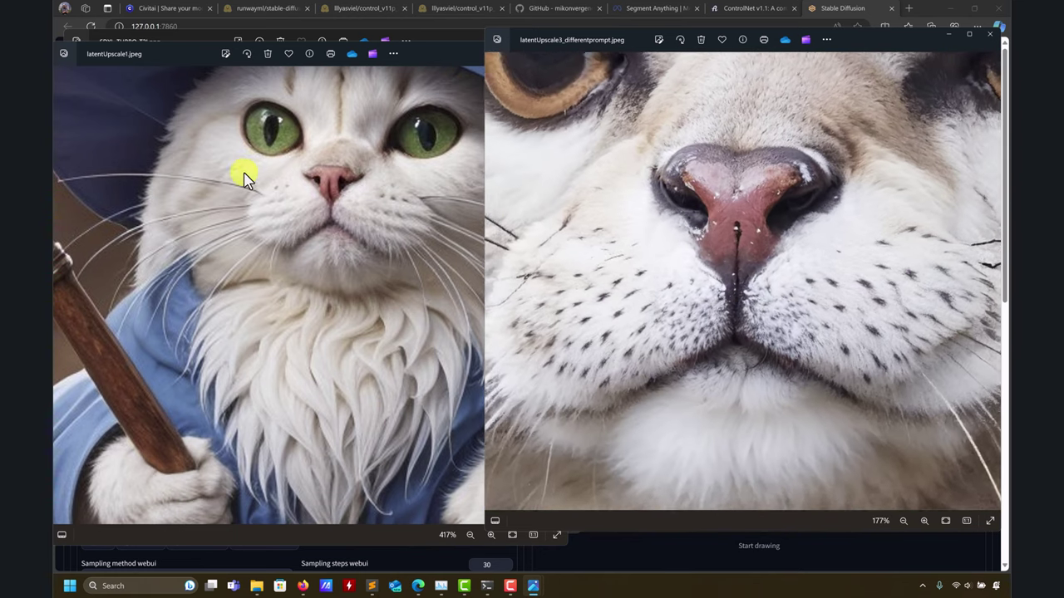
scroll(325, 173, up, 1)
scroll(324, 173, up, 1)
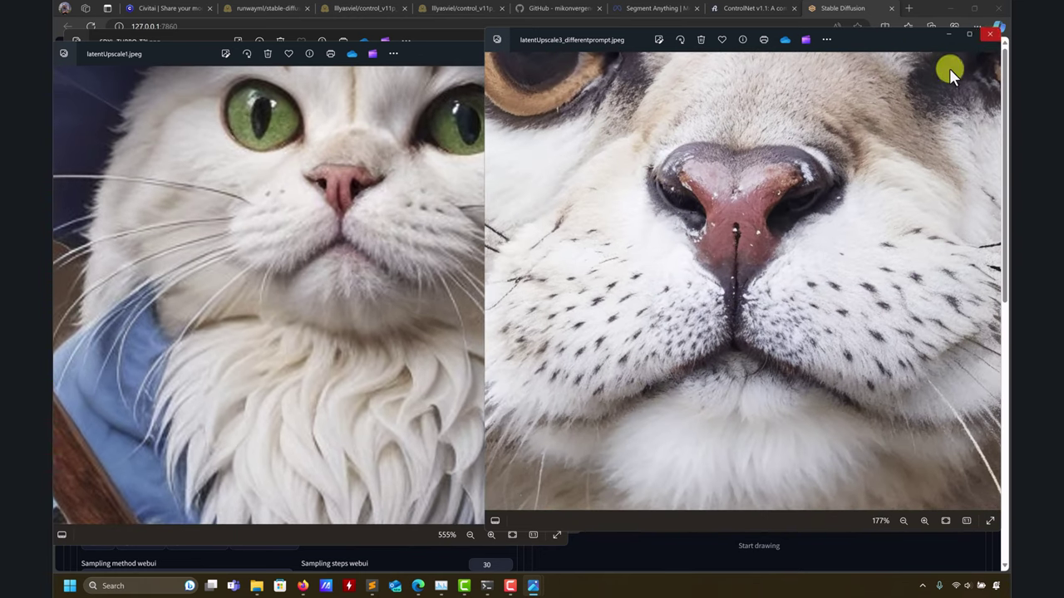
click(989, 34)
double_click(743, 176)
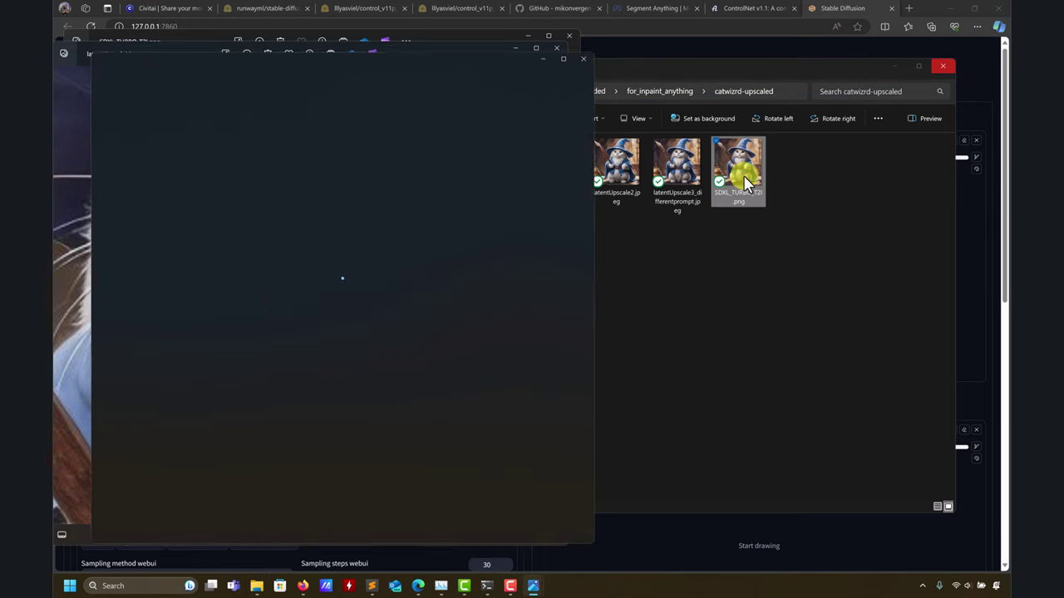
mouse_move(461, 70)
mouse_down()
mouse_move(603, 70)
mouse_move(458, 84)
mouse_up()
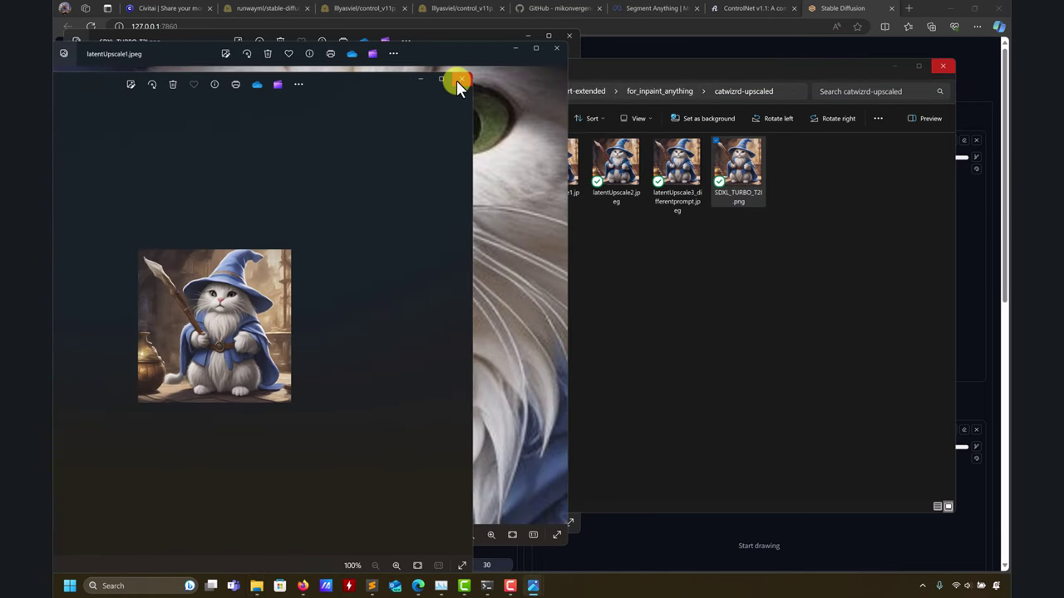
click(459, 81)
Step: Open latentUpscale2.jpeg in Photos and place it right of latentUpscale1
click(627, 170)
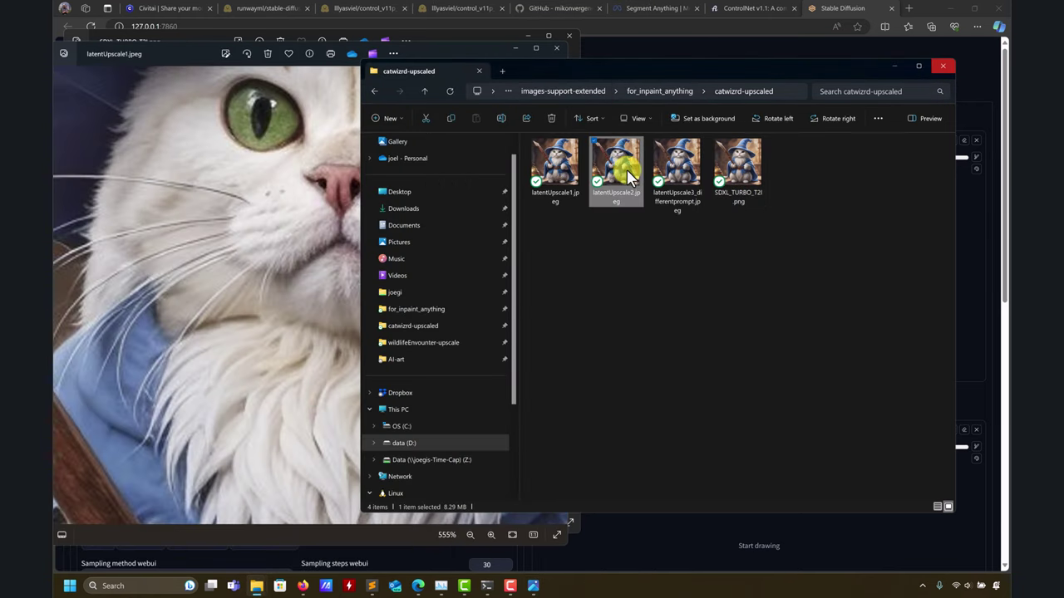
double_click(626, 169)
scroll(415, 208, up, 4)
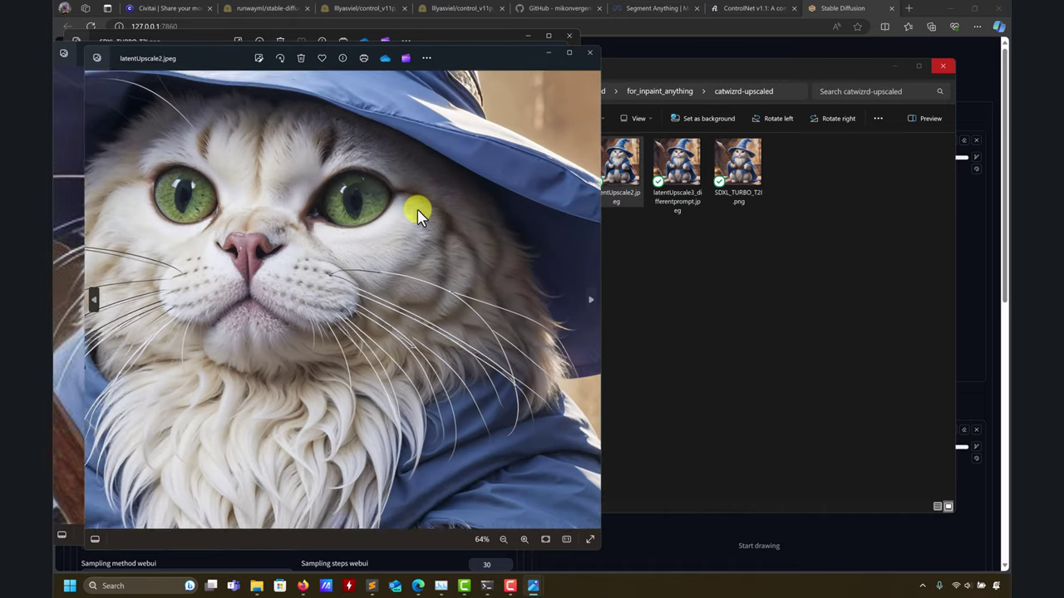
drag(453, 58, 853, 38)
click(340, 207)
scroll(349, 212, up, 8)
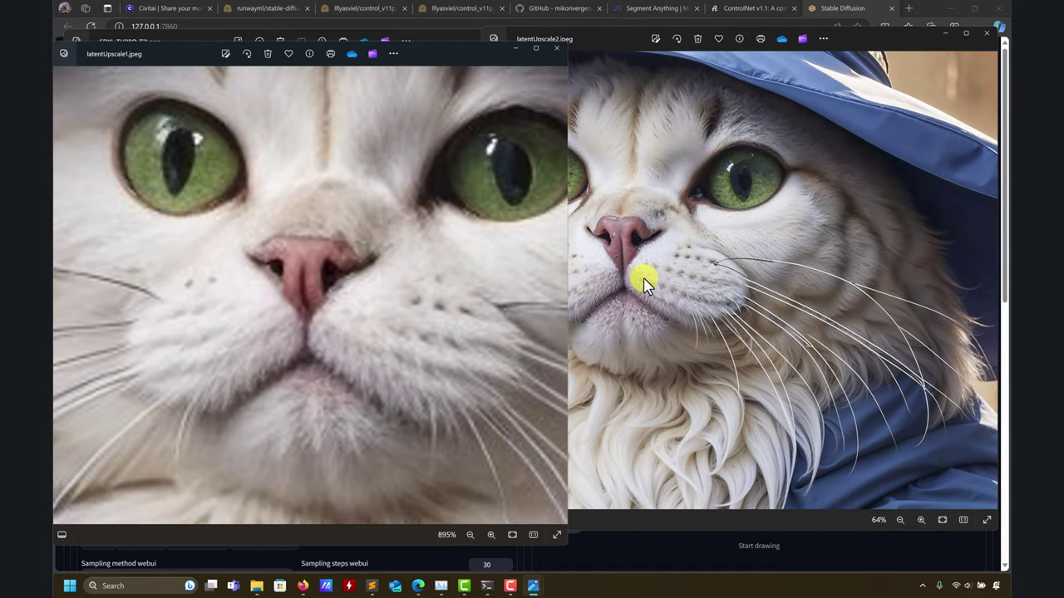
scroll(644, 278, up, 4)
click(698, 295)
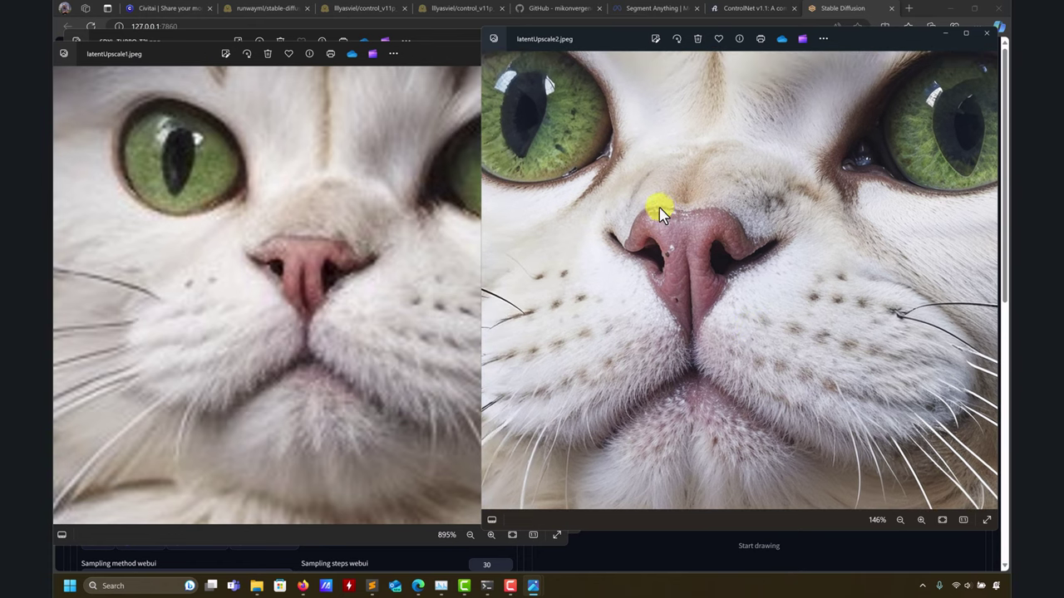
Step: Compare the noses up close, then zoom latentUpscale1 back out to the whole face
scroll(649, 247, up, 2)
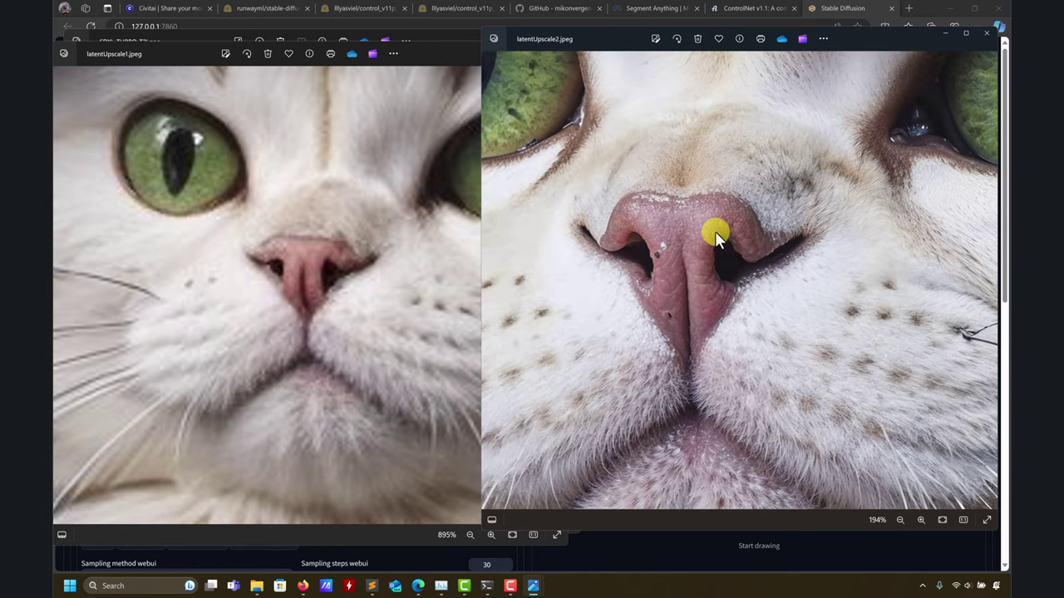
scroll(715, 231, down, 3)
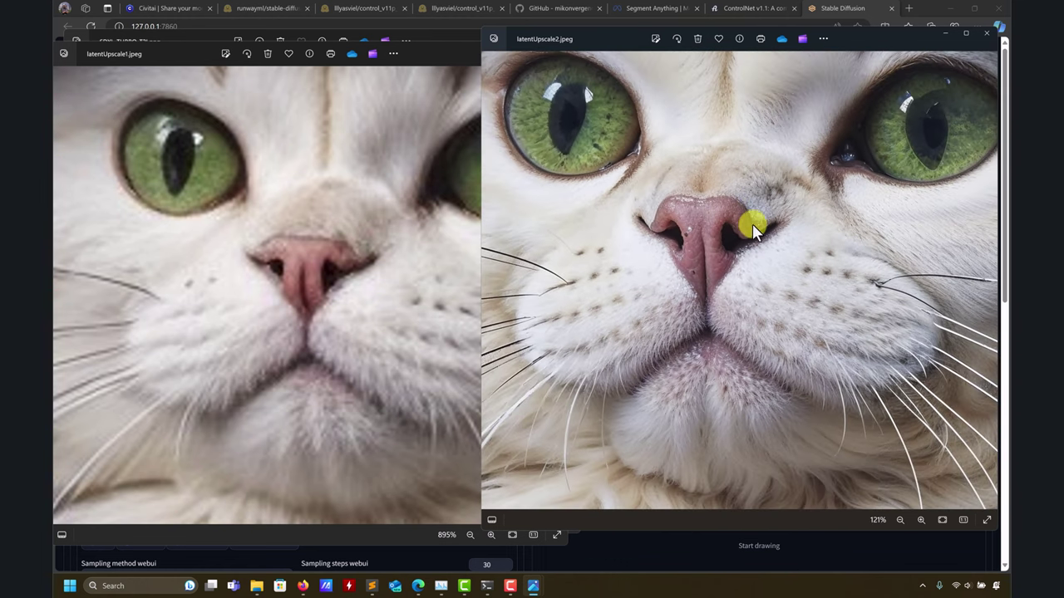
scroll(752, 224, down, 2)
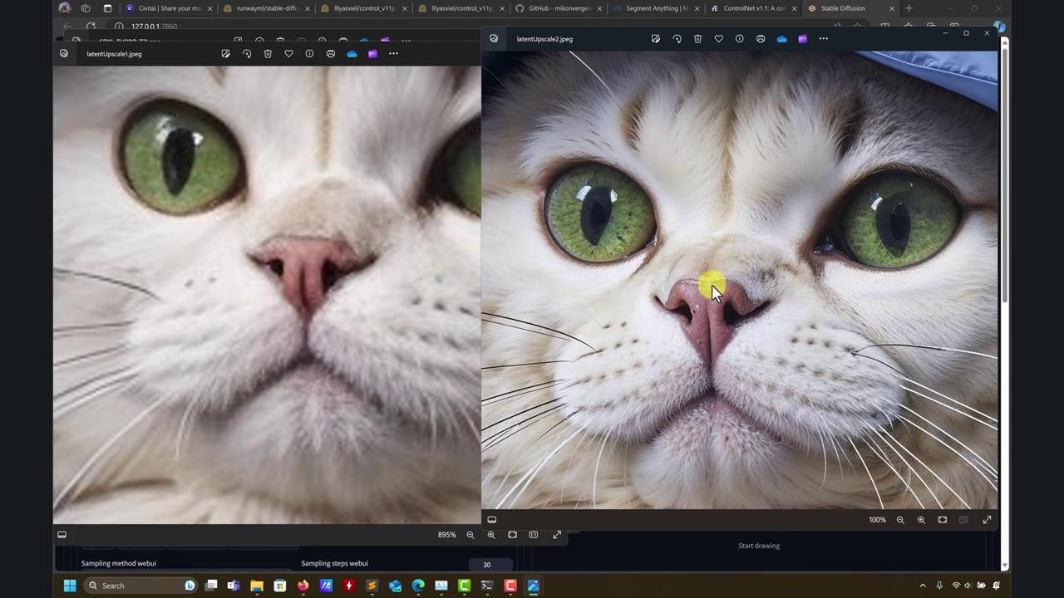
scroll(721, 299, down, 5)
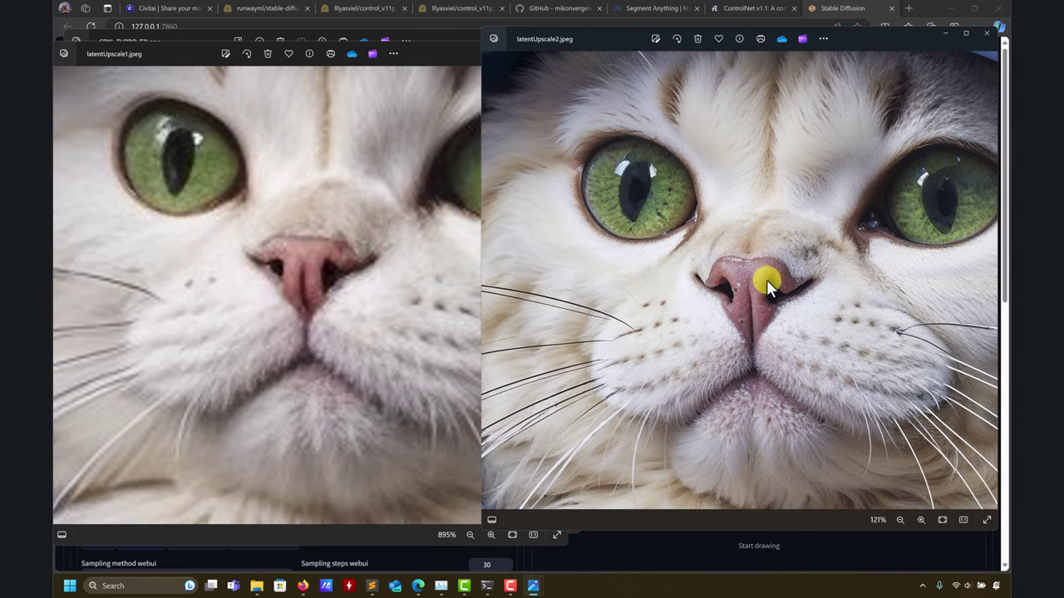
scroll(778, 274, up, 10)
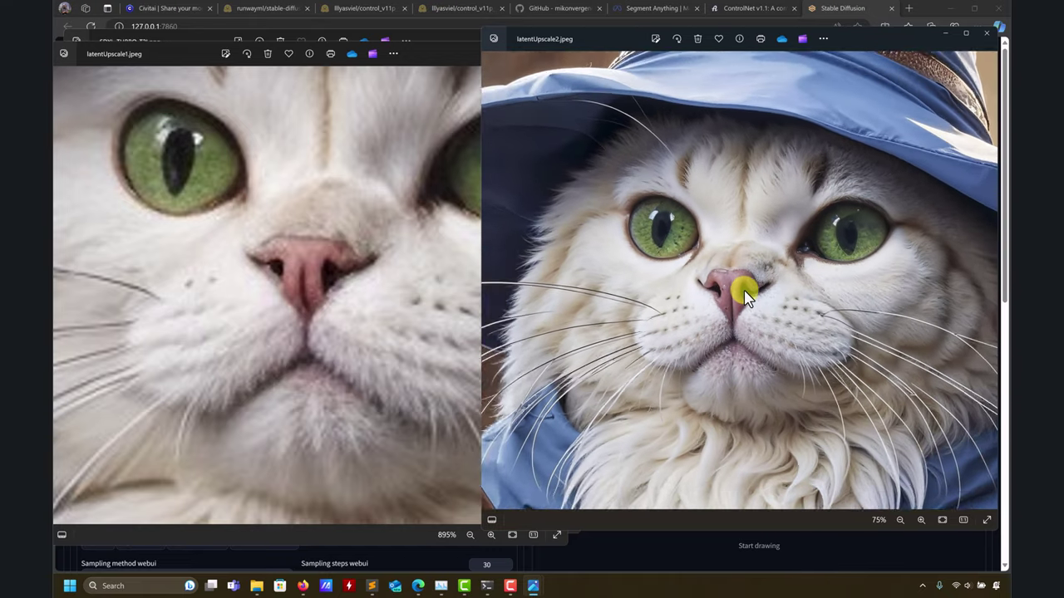
scroll(274, 245, up, 4)
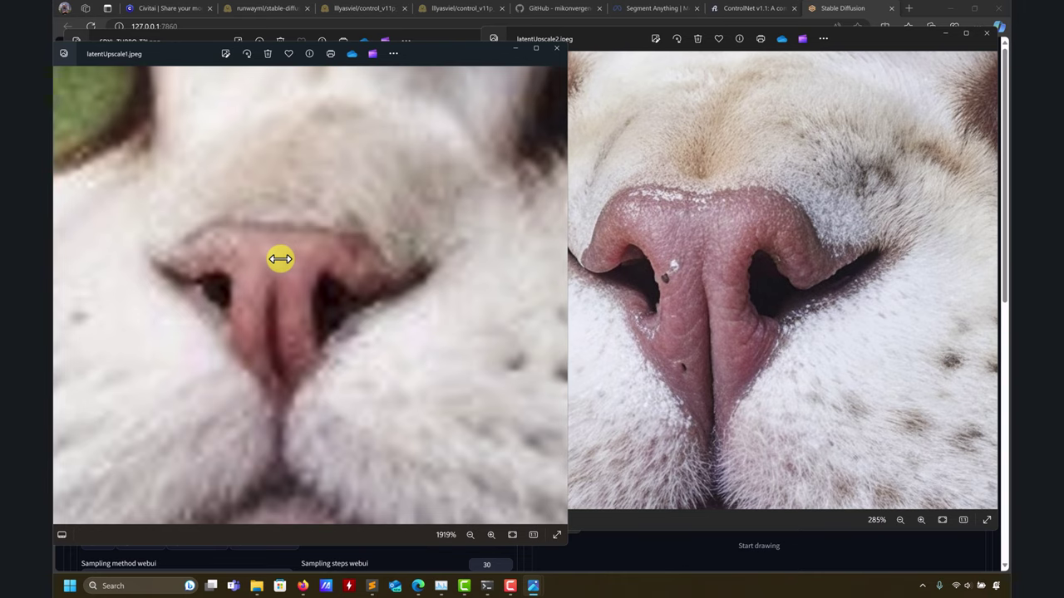
scroll(287, 264, down, 2)
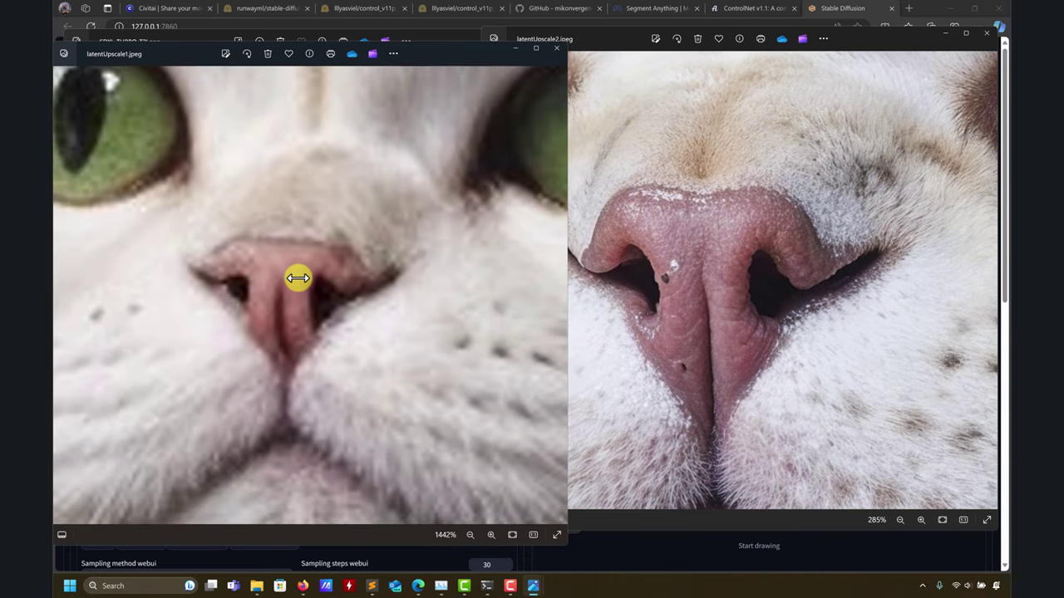
scroll(294, 277, down, 8)
Step: Zoom into latentUpscale2's eye and pan to the muzzle to inspect whiskers and fur
scroll(838, 255, down, 4)
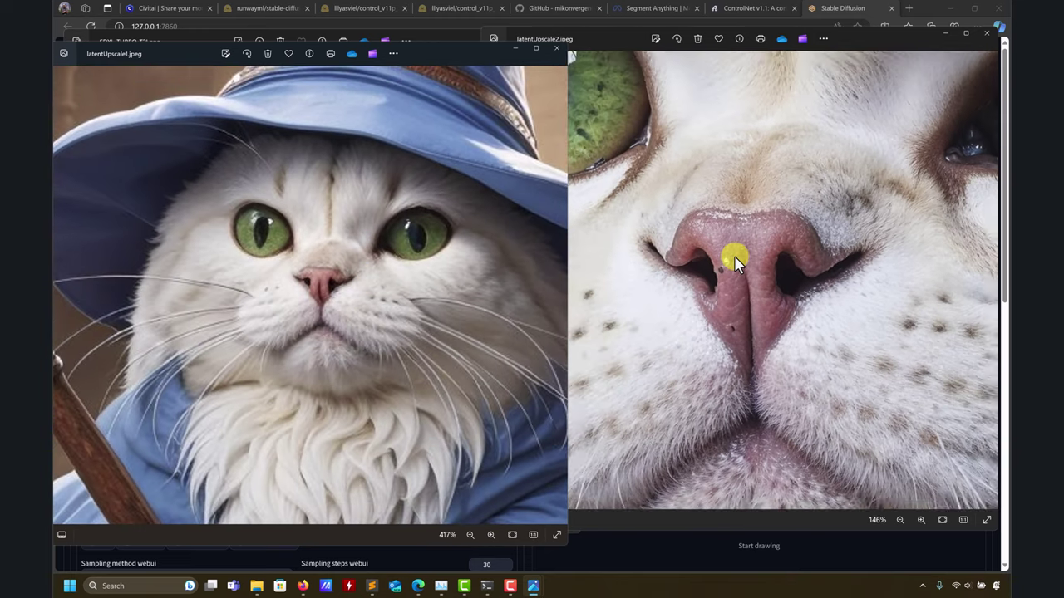
scroll(735, 262, down, 5)
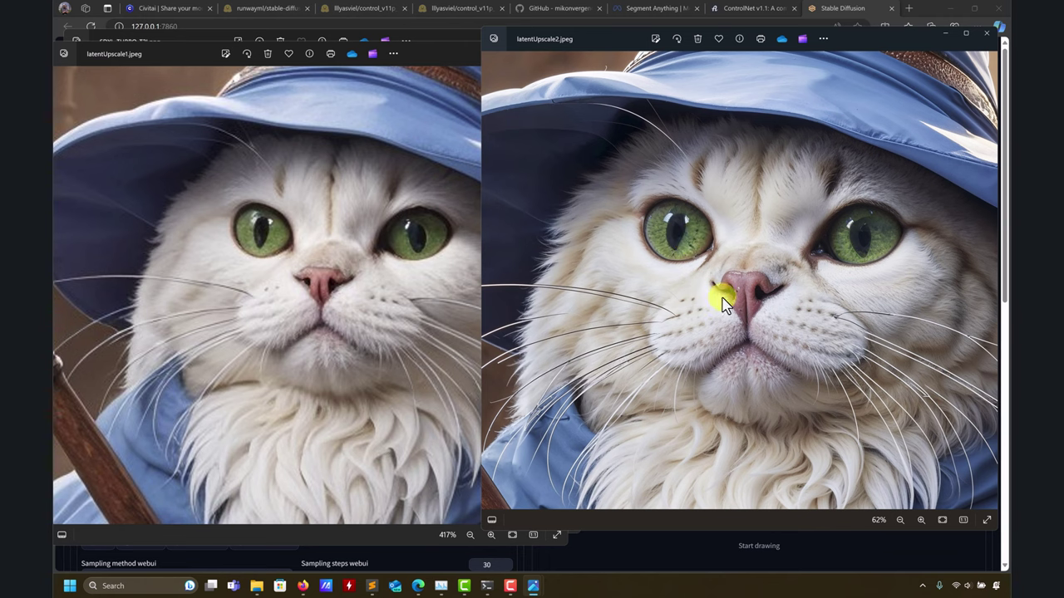
scroll(723, 303, up, 5)
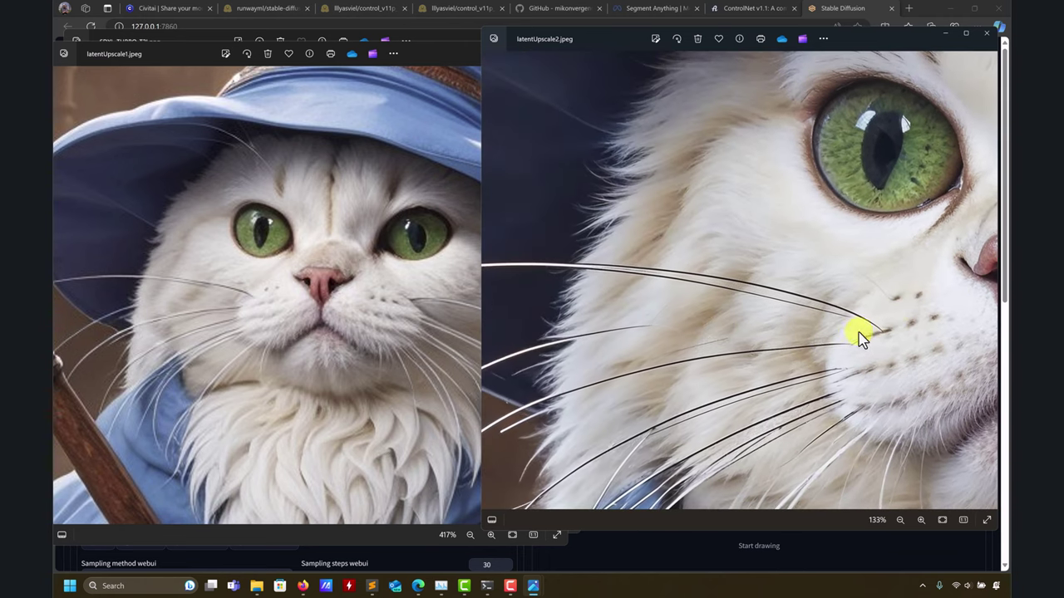
scroll(676, 313, up, 2)
drag(662, 287, 773, 254)
Step: Zoom latentUpscale2 back out to the whole cat and float its window off the catwizrd-upscaled folder
scroll(733, 316, up, 3)
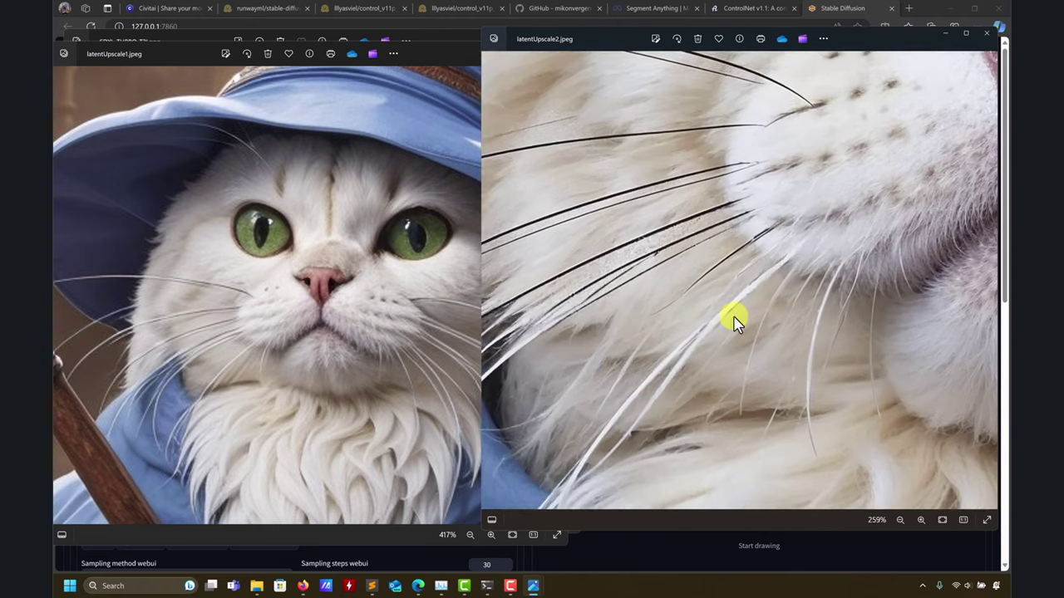
scroll(631, 215, down, 10)
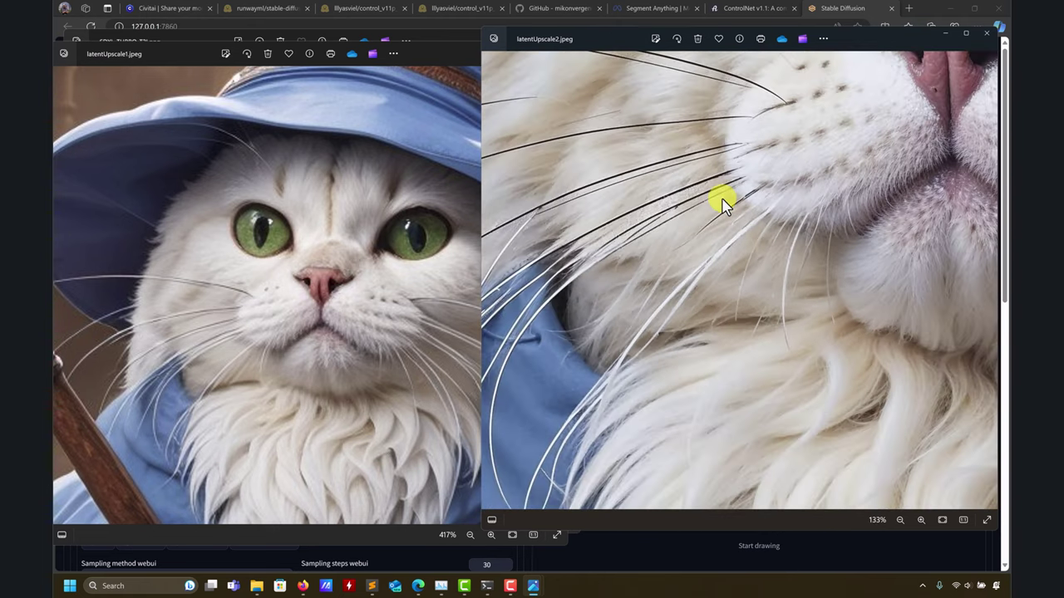
scroll(764, 242, up, 2)
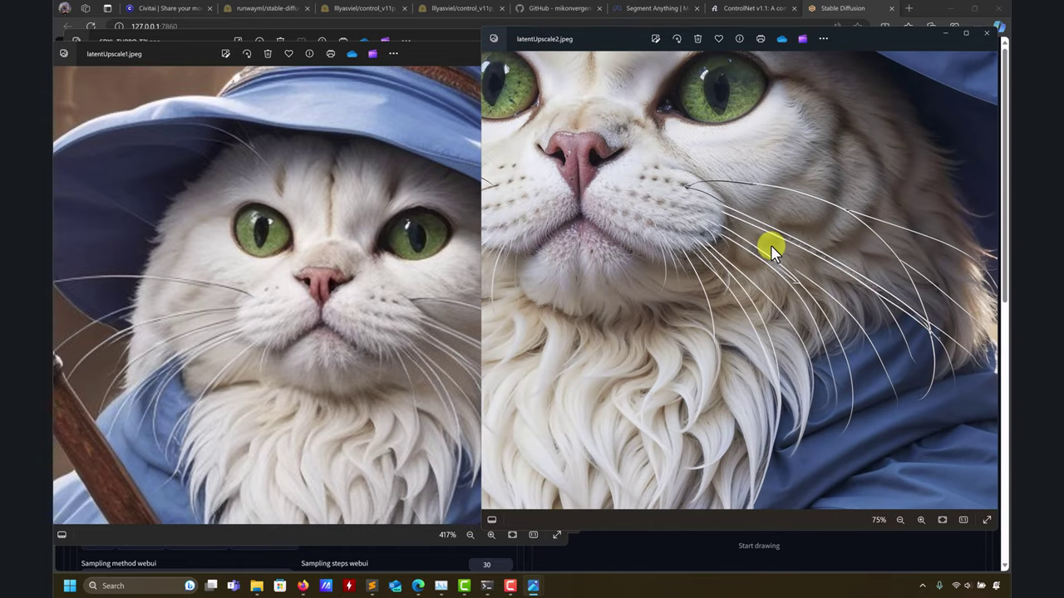
scroll(764, 245, down, 6)
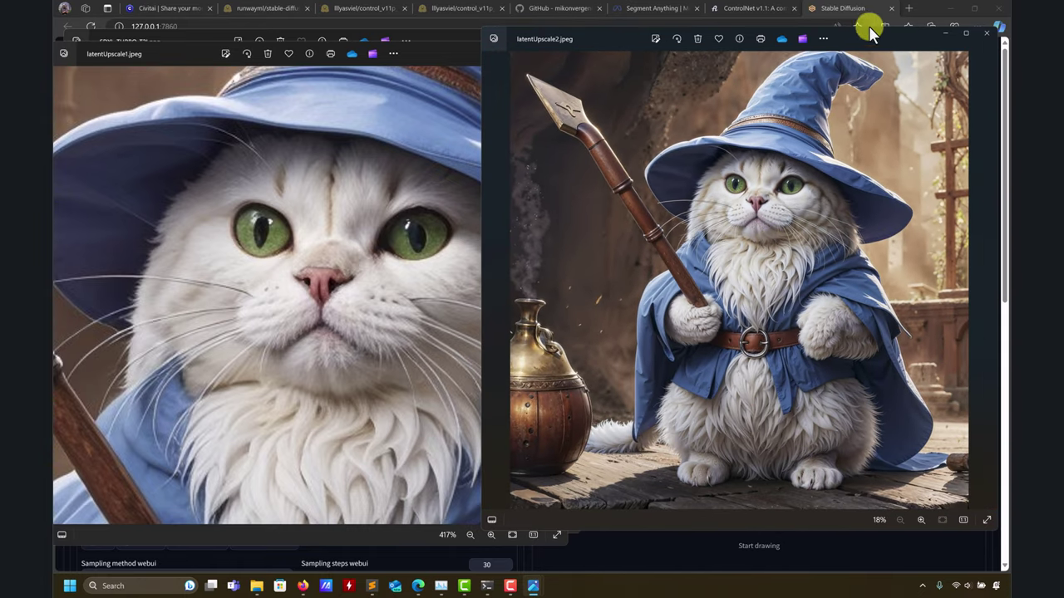
drag(869, 32, 485, 71)
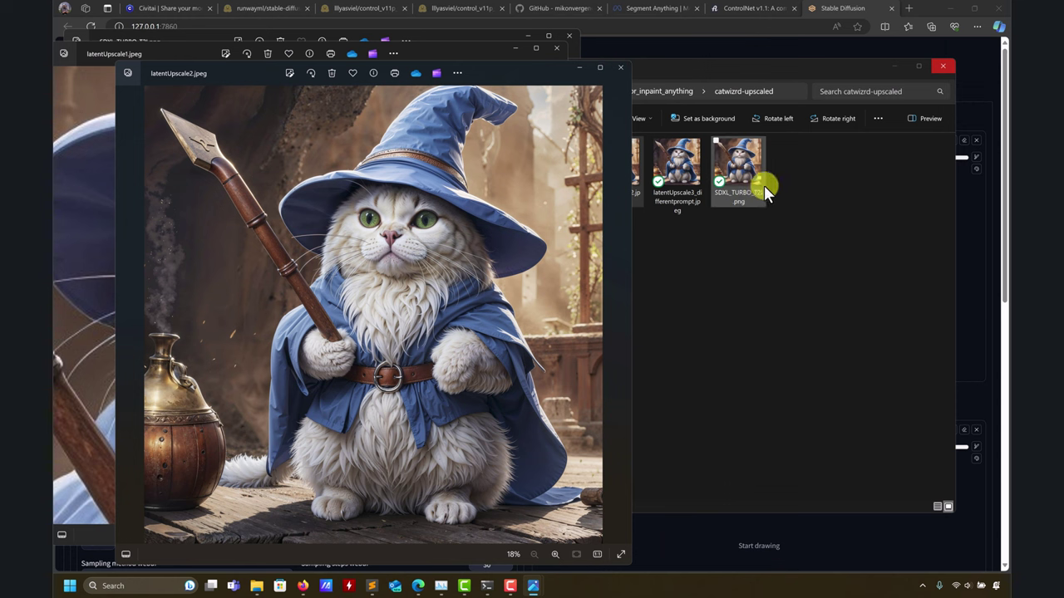
Step: Replace latentUpscale2 with latentUpscale3_differentprompt, snapped beside latentUpscale1
click(618, 68)
double_click(681, 171)
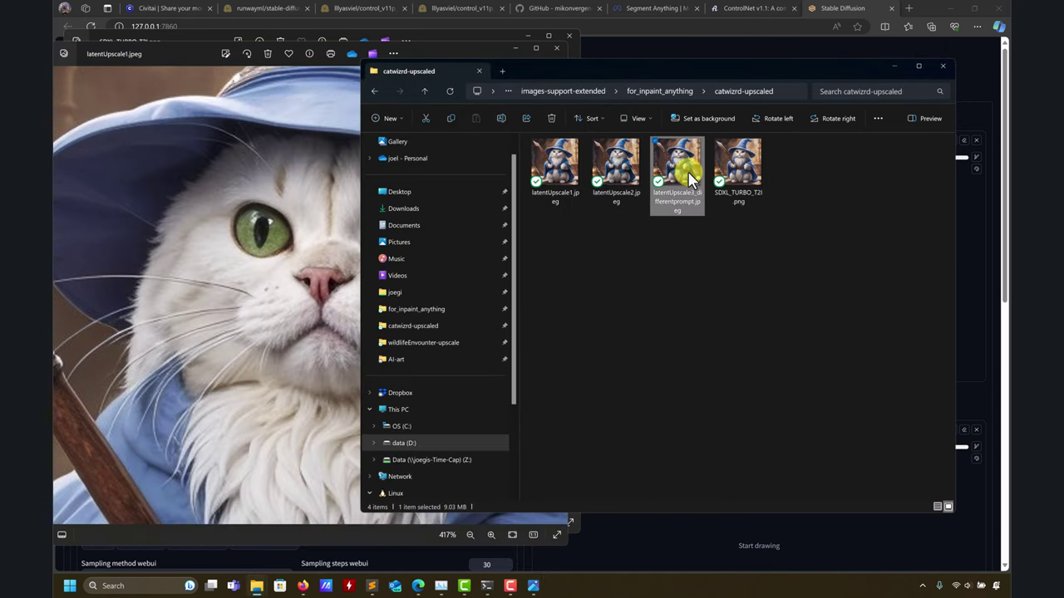
scroll(371, 234, up, 5)
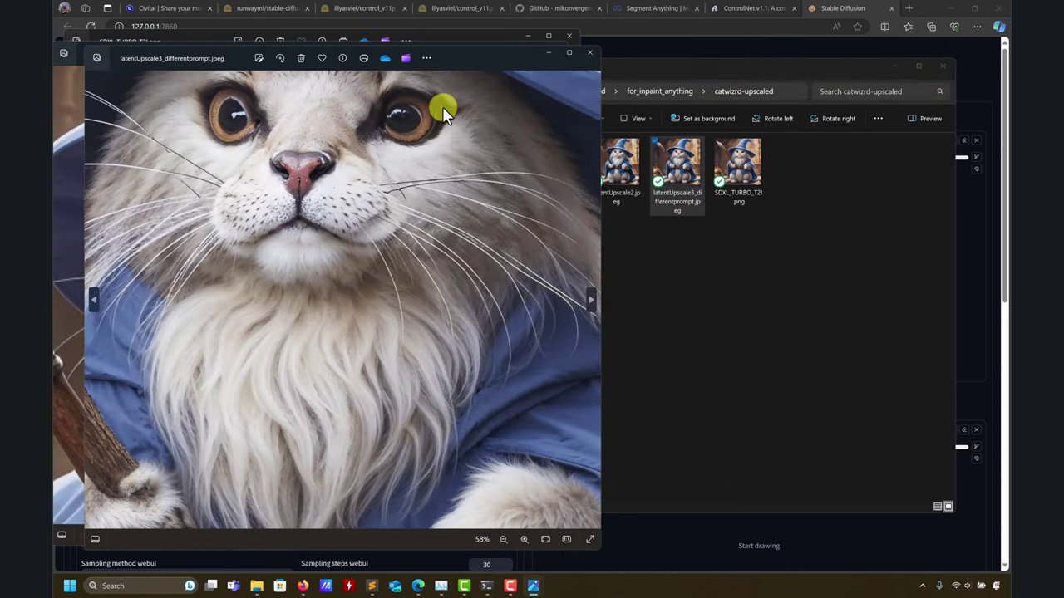
drag(468, 58, 882, 54)
Step: Compare latentUpscale3_differentprompt's hat with latentUpscale1, zoomed out, then unsnap and close it
scroll(703, 194, down, 4)
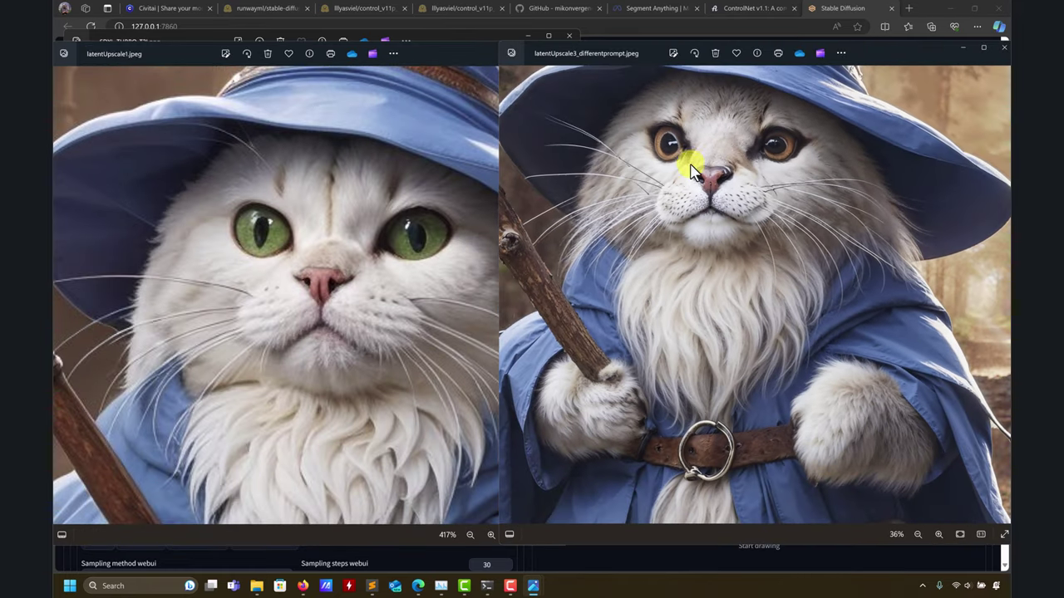
drag(690, 171, 732, 239)
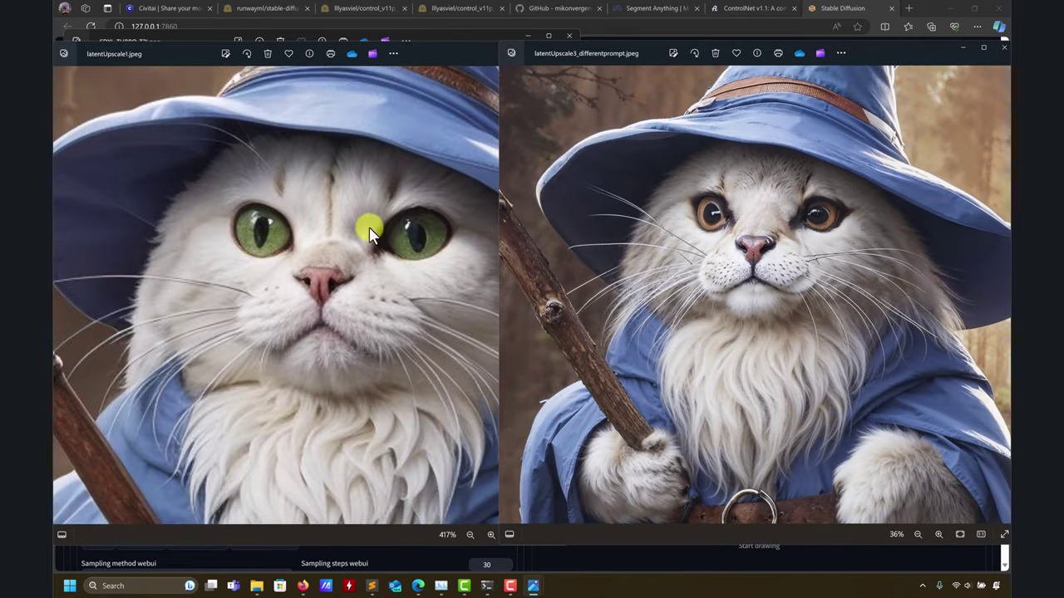
scroll(335, 274, down, 3)
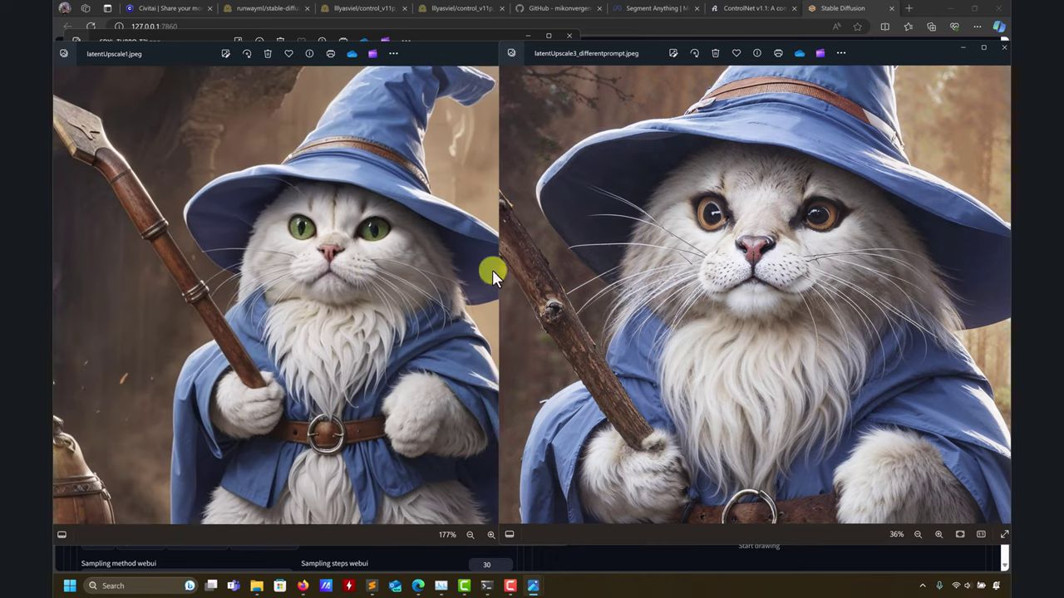
scroll(803, 257, down, 3)
scroll(326, 247, down, 3)
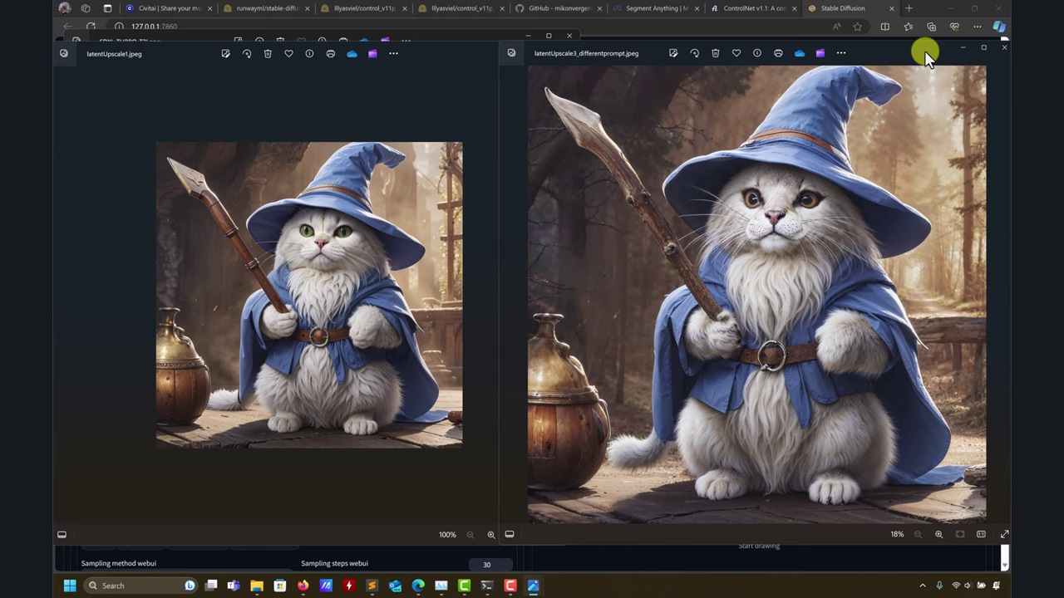
drag(926, 52, 623, 64)
click(704, 60)
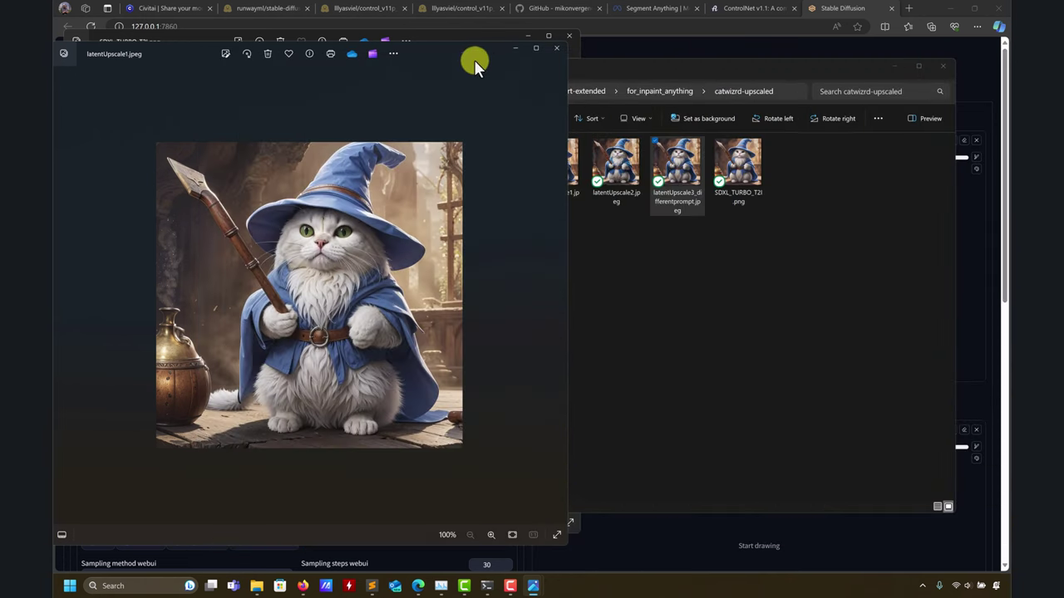
Step: Close the latentUpscale1 and SDXL_TURBO viewers and bring the Inpaint Anything page forward
click(554, 47)
click(568, 35)
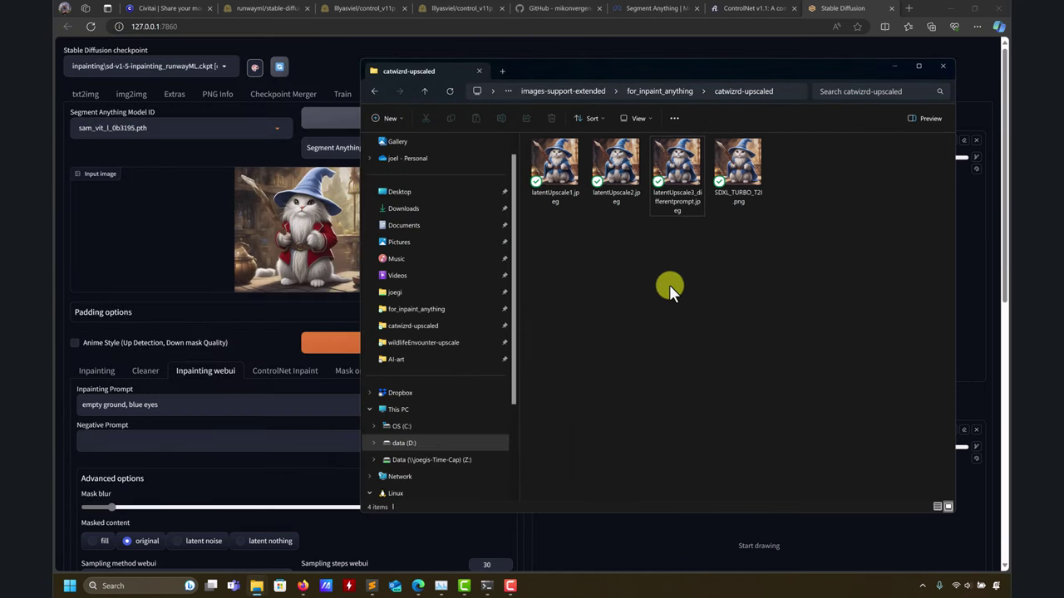
drag(737, 163, 246, 281)
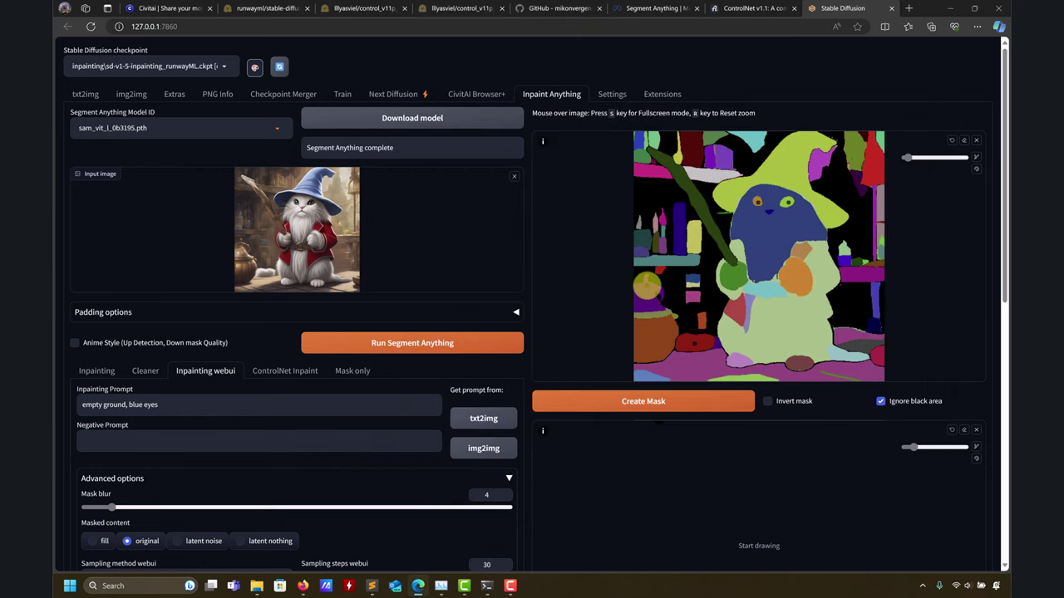
mouse_move(266, 573)
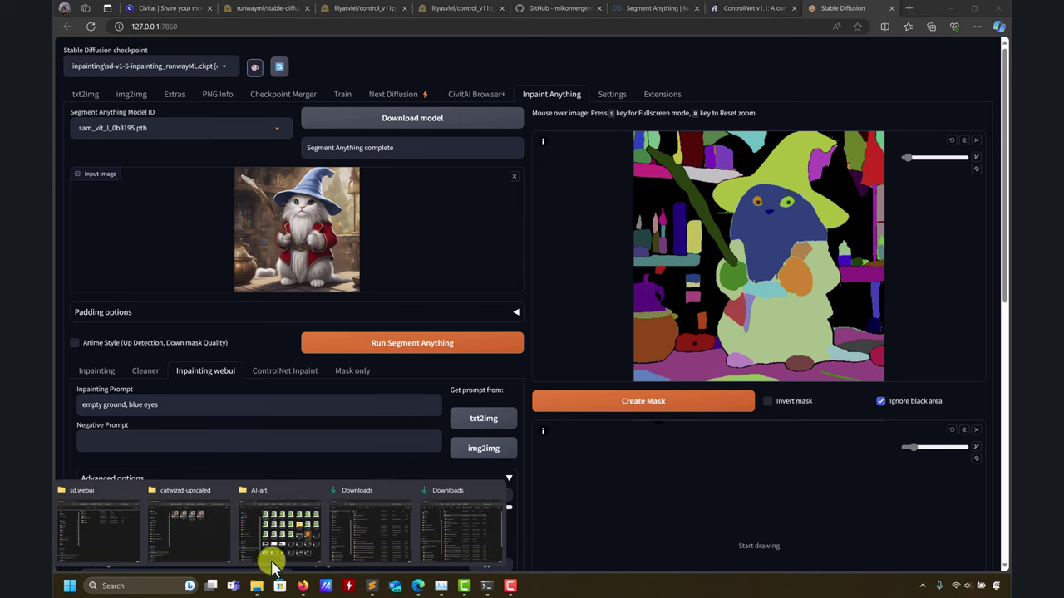
click(218, 540)
double_click(616, 166)
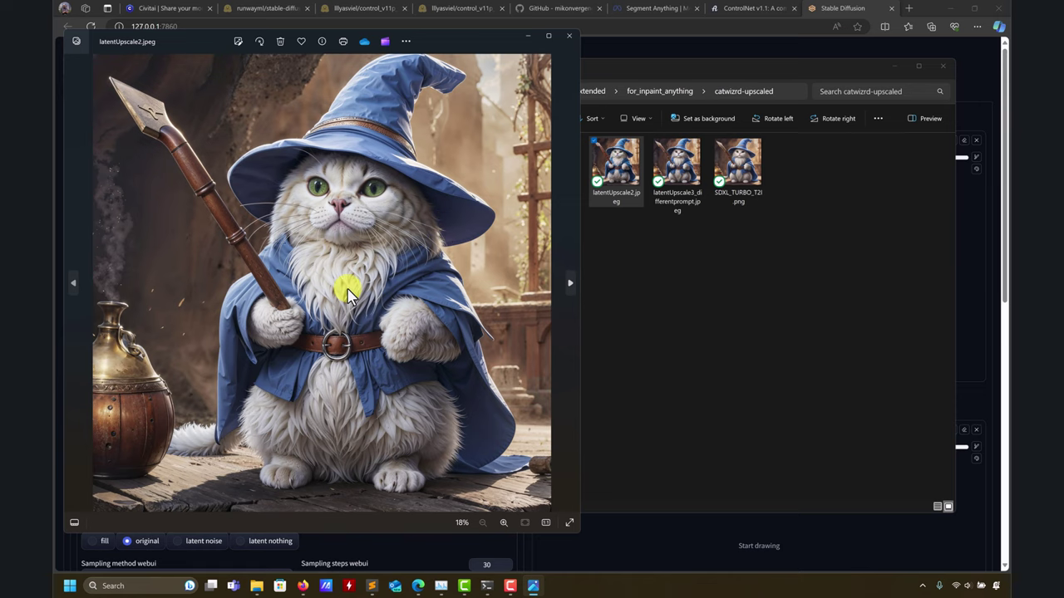
scroll(373, 292, up, 4)
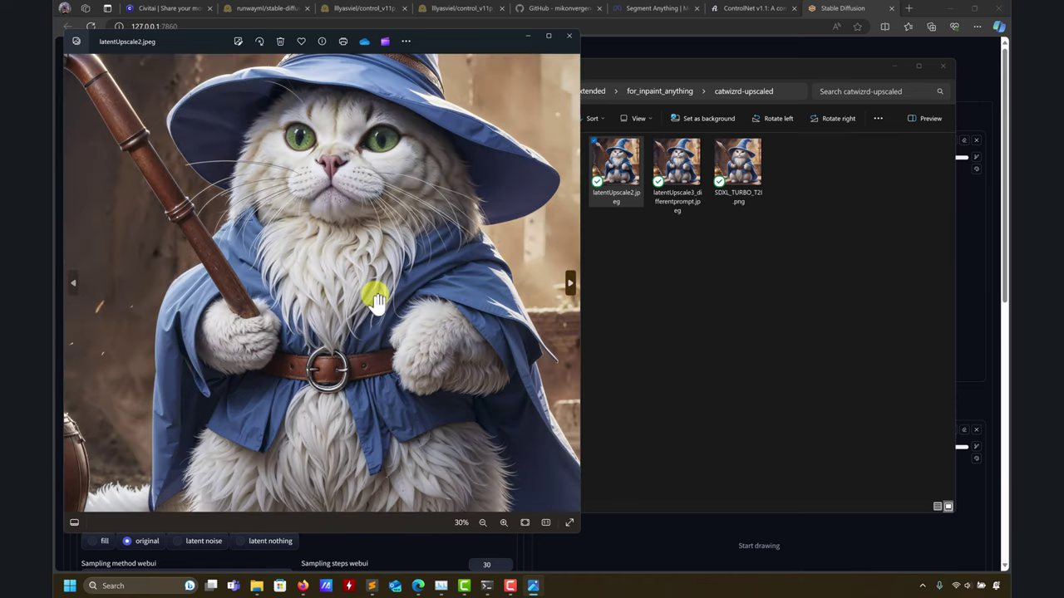
scroll(377, 301, down, 2)
scroll(242, 321, up, 3)
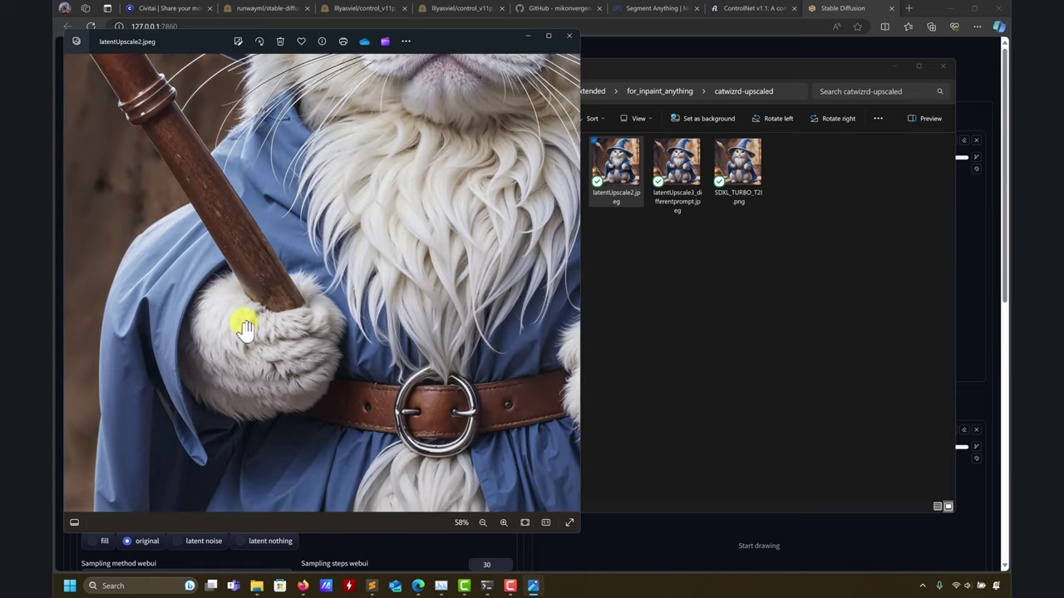
scroll(244, 326, down, 4)
scroll(243, 325, down, 2)
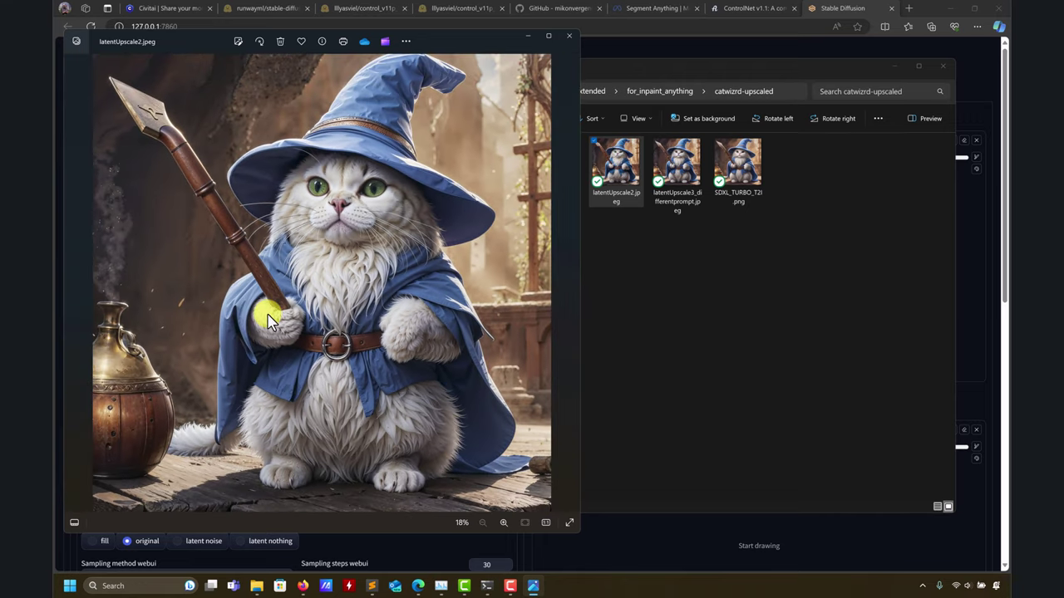
click(570, 37)
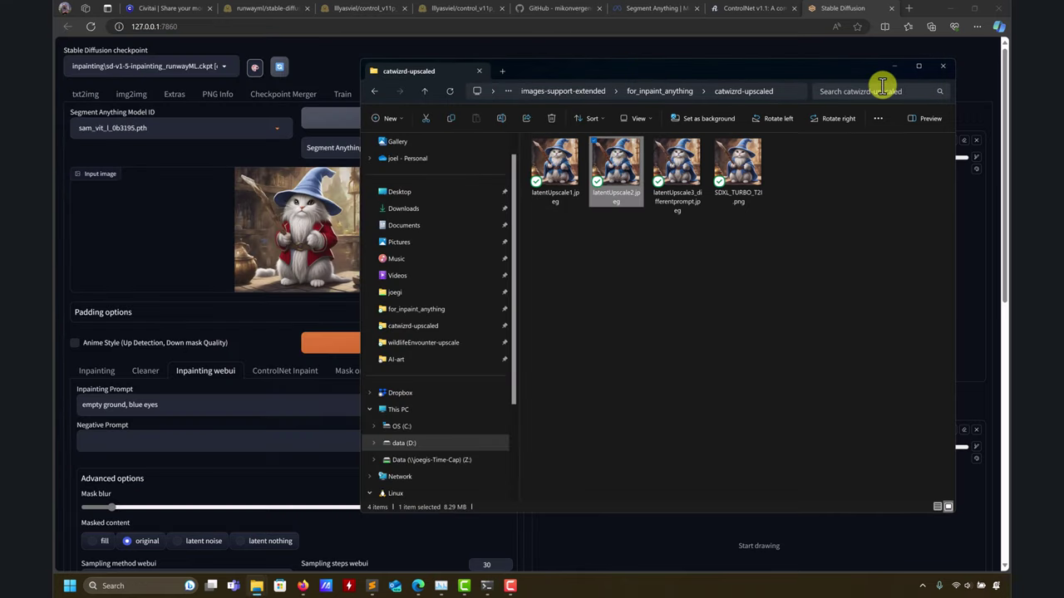
click(942, 66)
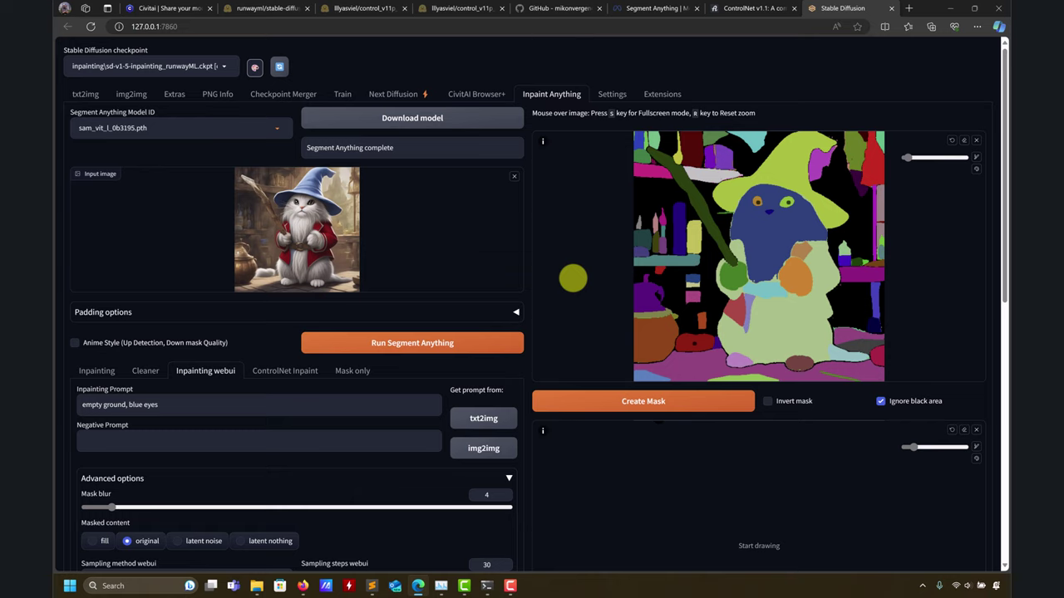